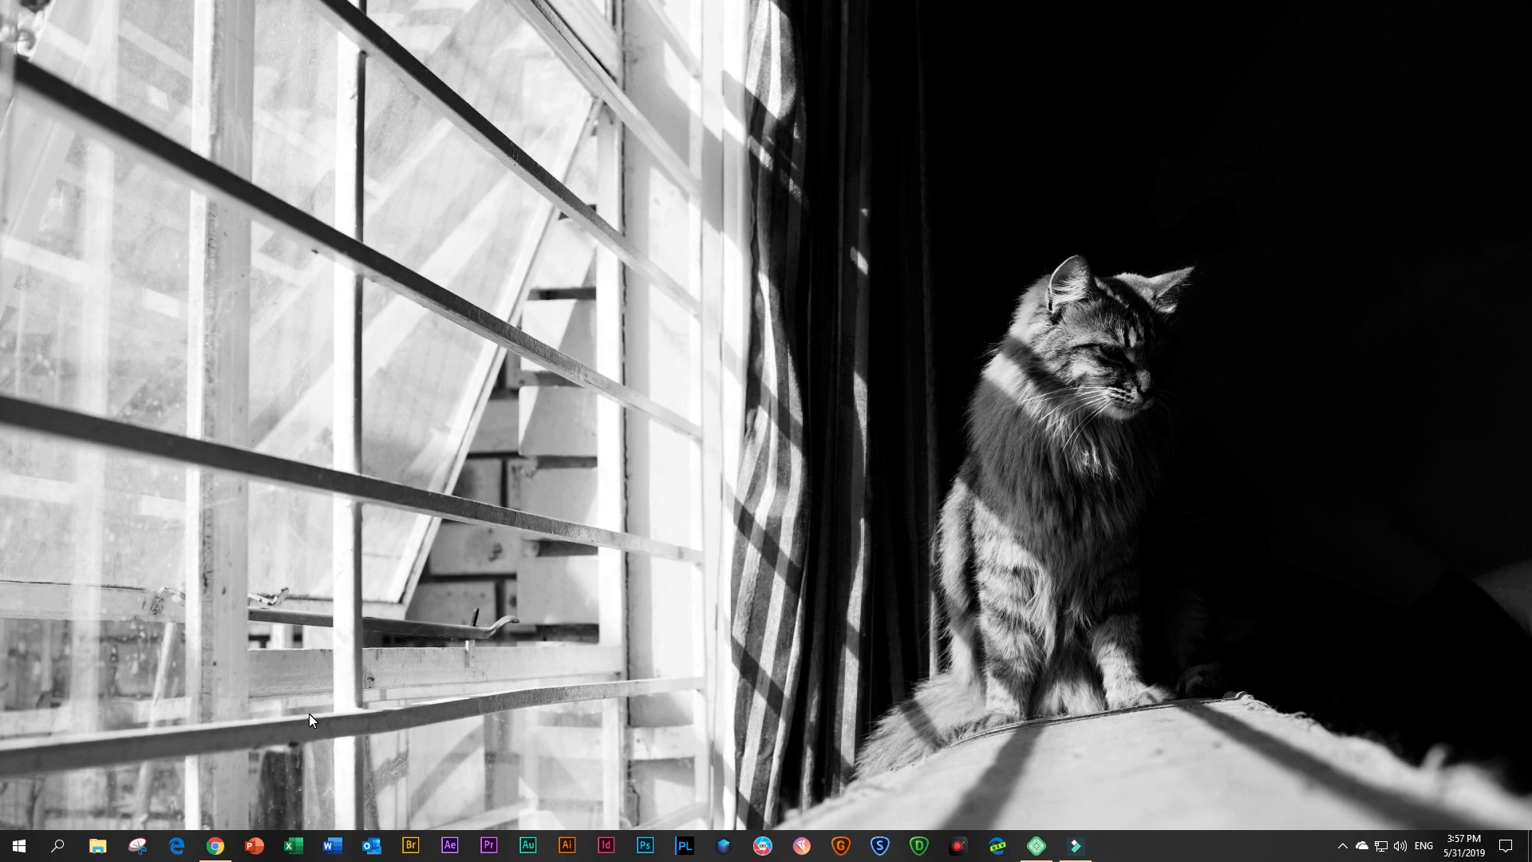
Switch to Chrome, view the other testimonial in the Brizy Campus page's slider, and close that preview
{"action": "left_click", "coordinate": [212, 847]}
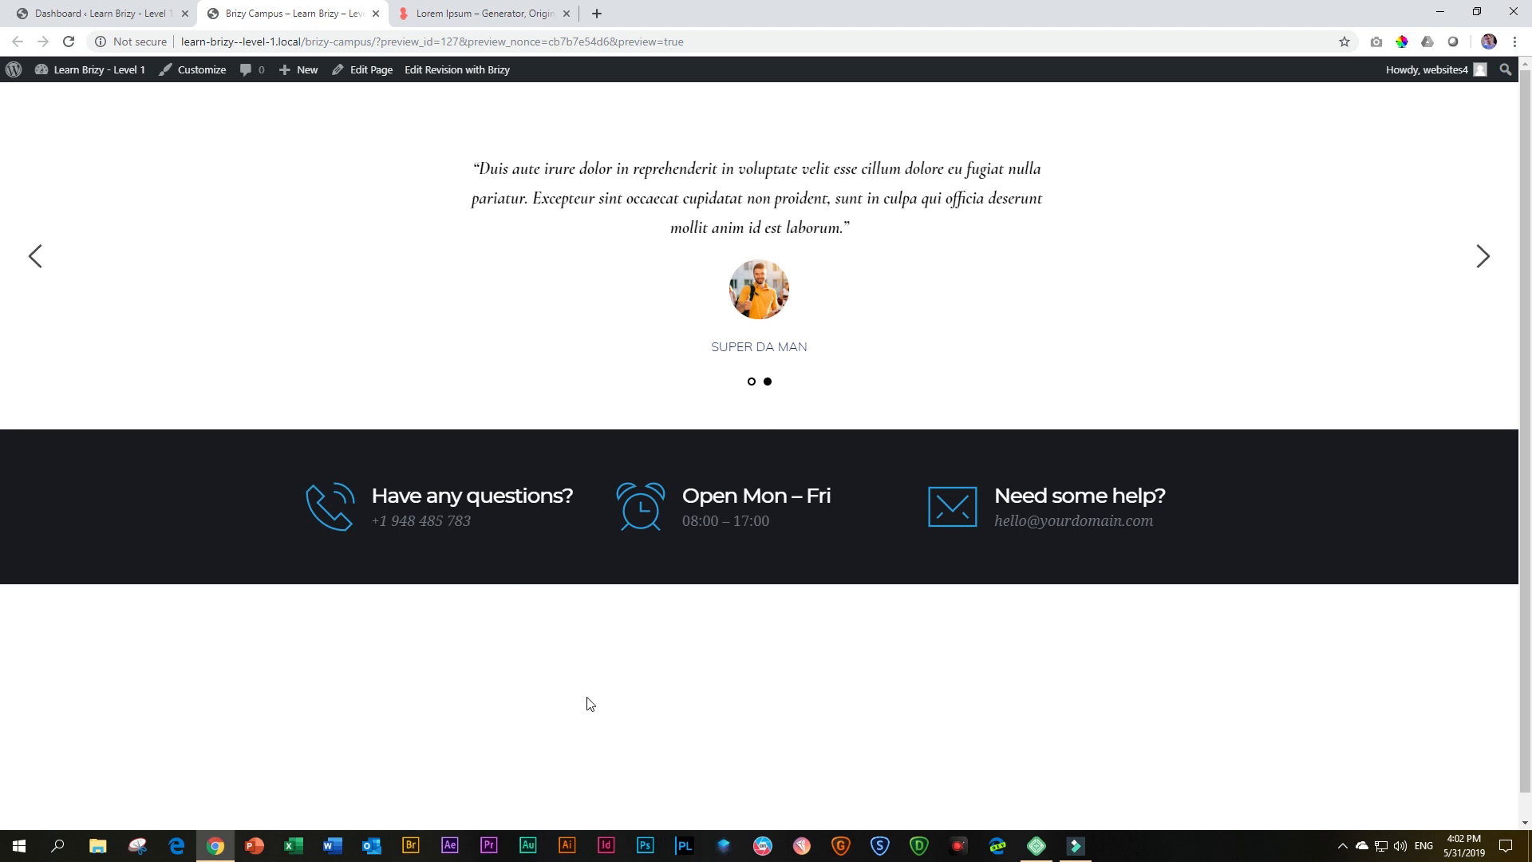
{"action": "left_click", "coordinate": [1482, 255]}
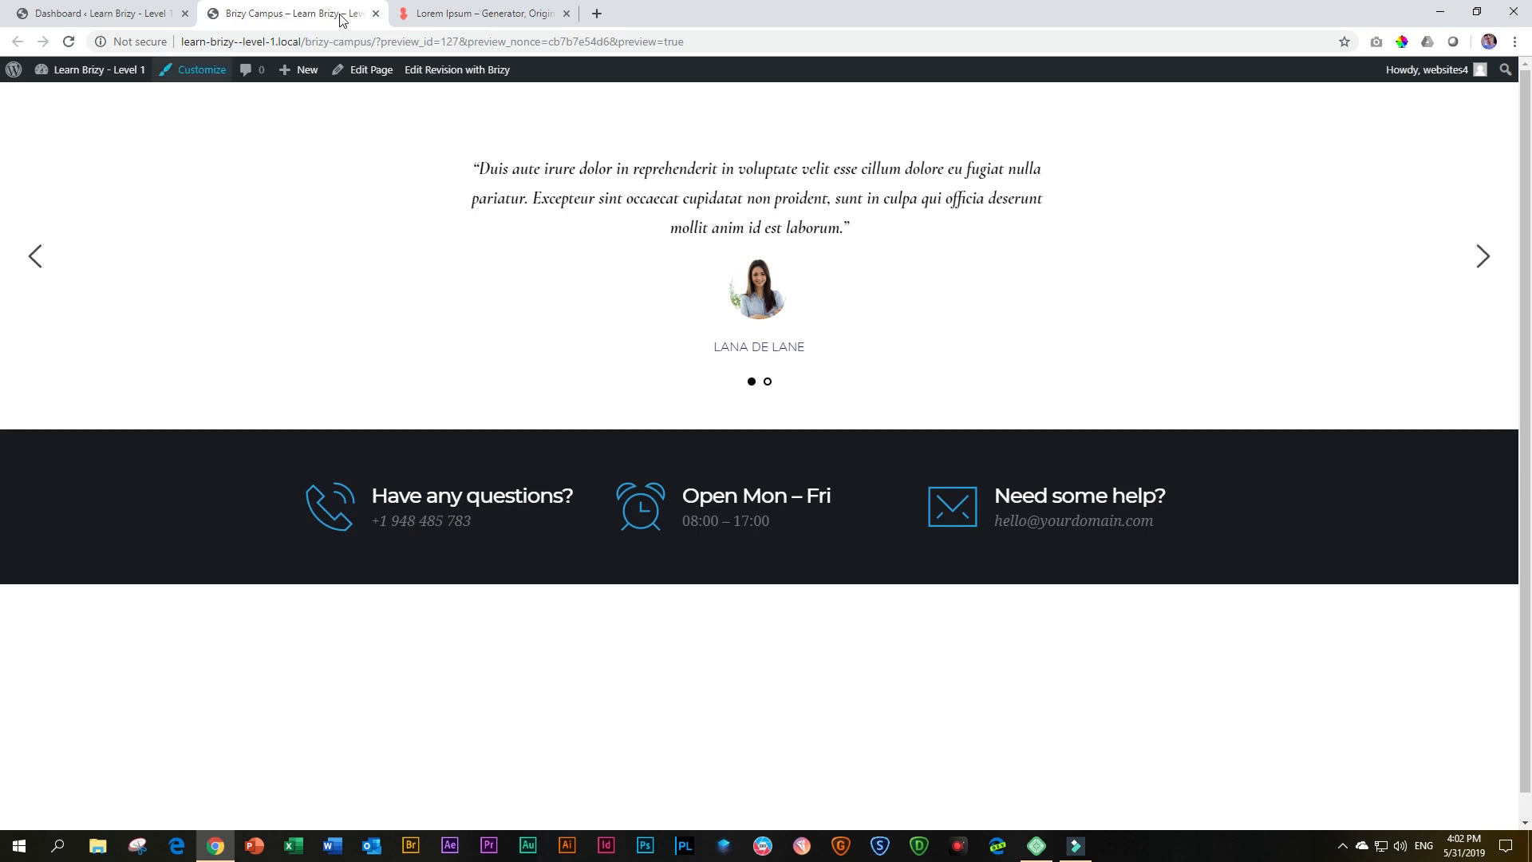
{"action": "left_click", "coordinate": [376, 14]}
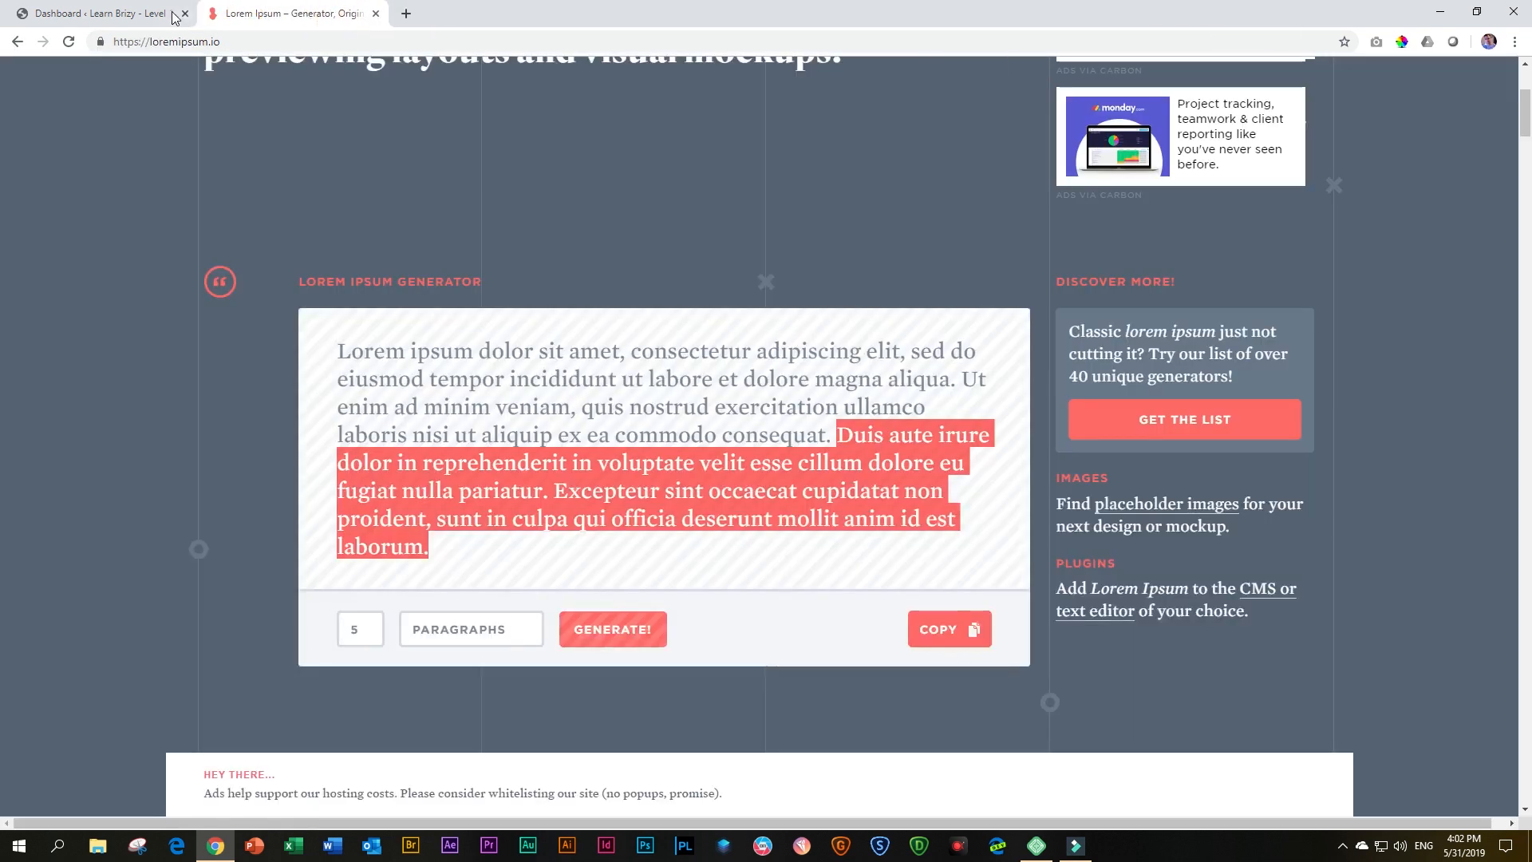
Create a new WordPress page titled "Testimonial" from the site's dashboard and publish it
{"action": "left_click", "coordinate": [133, 16]}
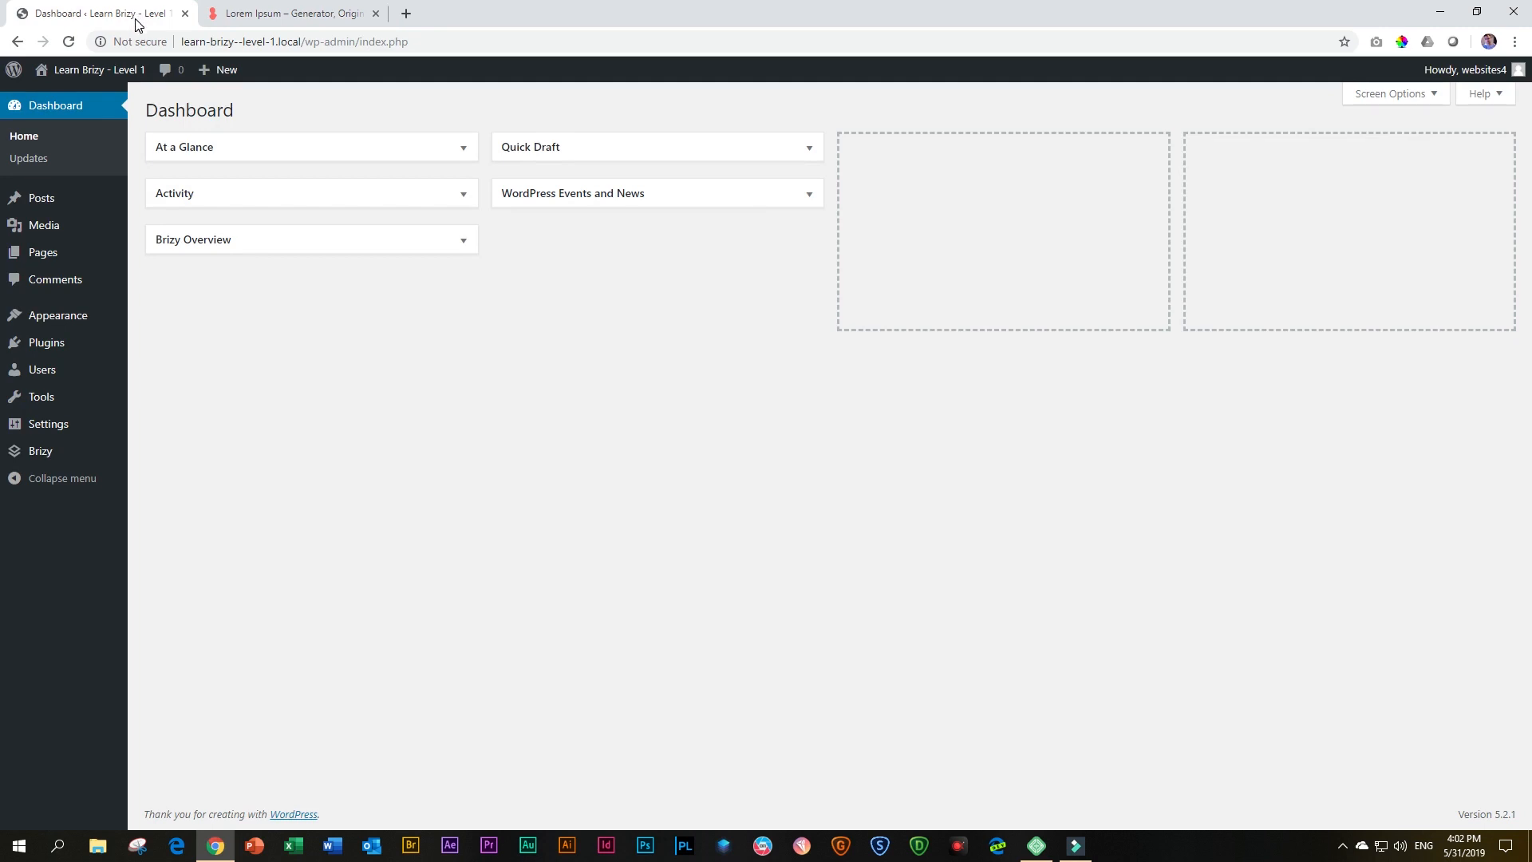
{"action": "mouse_move", "coordinate": [51, 254]}
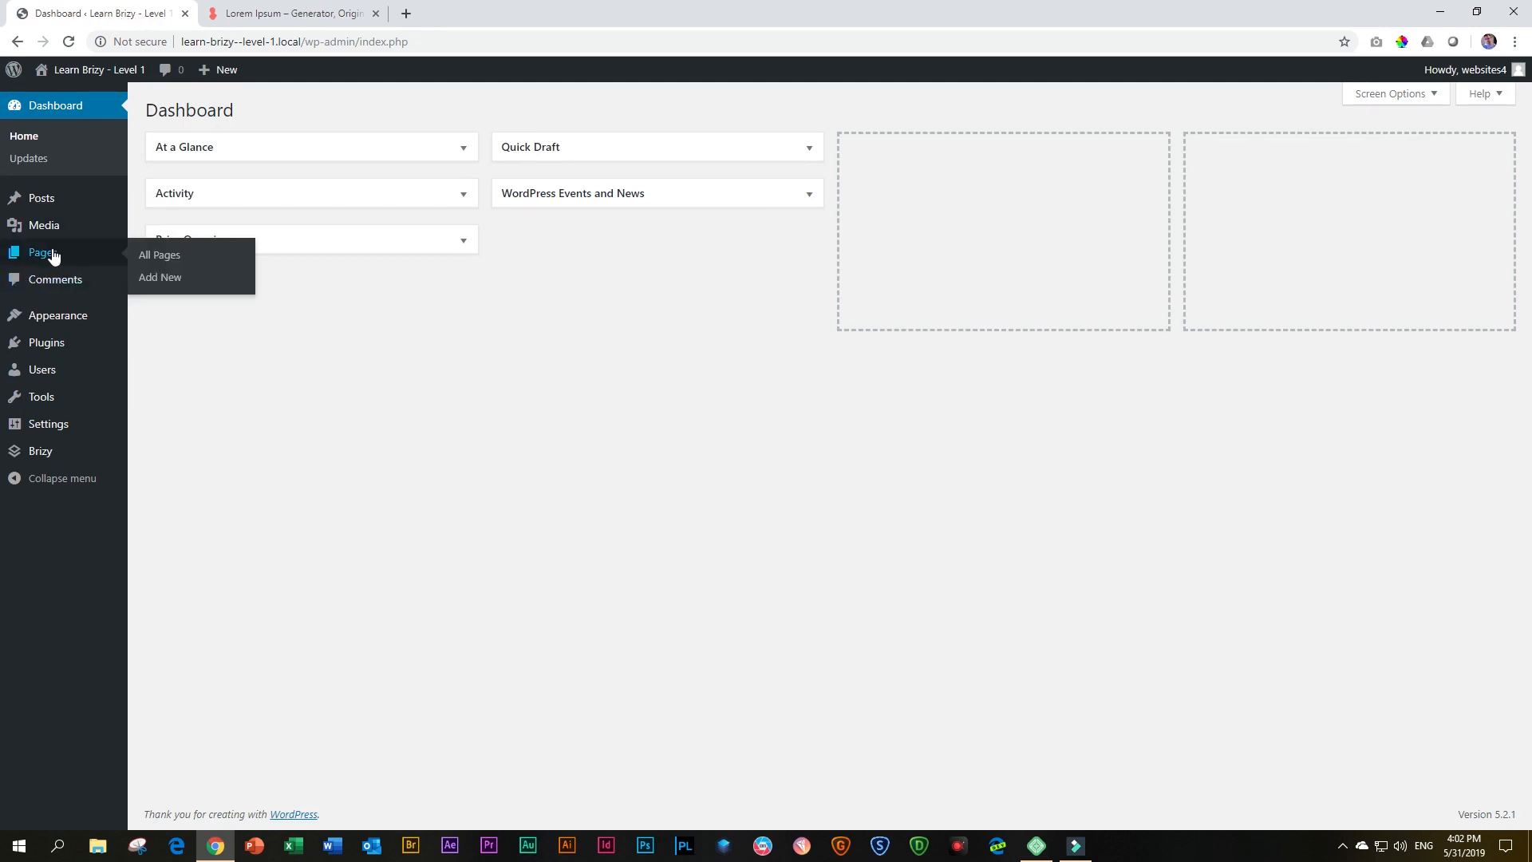
{"action": "left_click", "coordinate": [206, 279]}
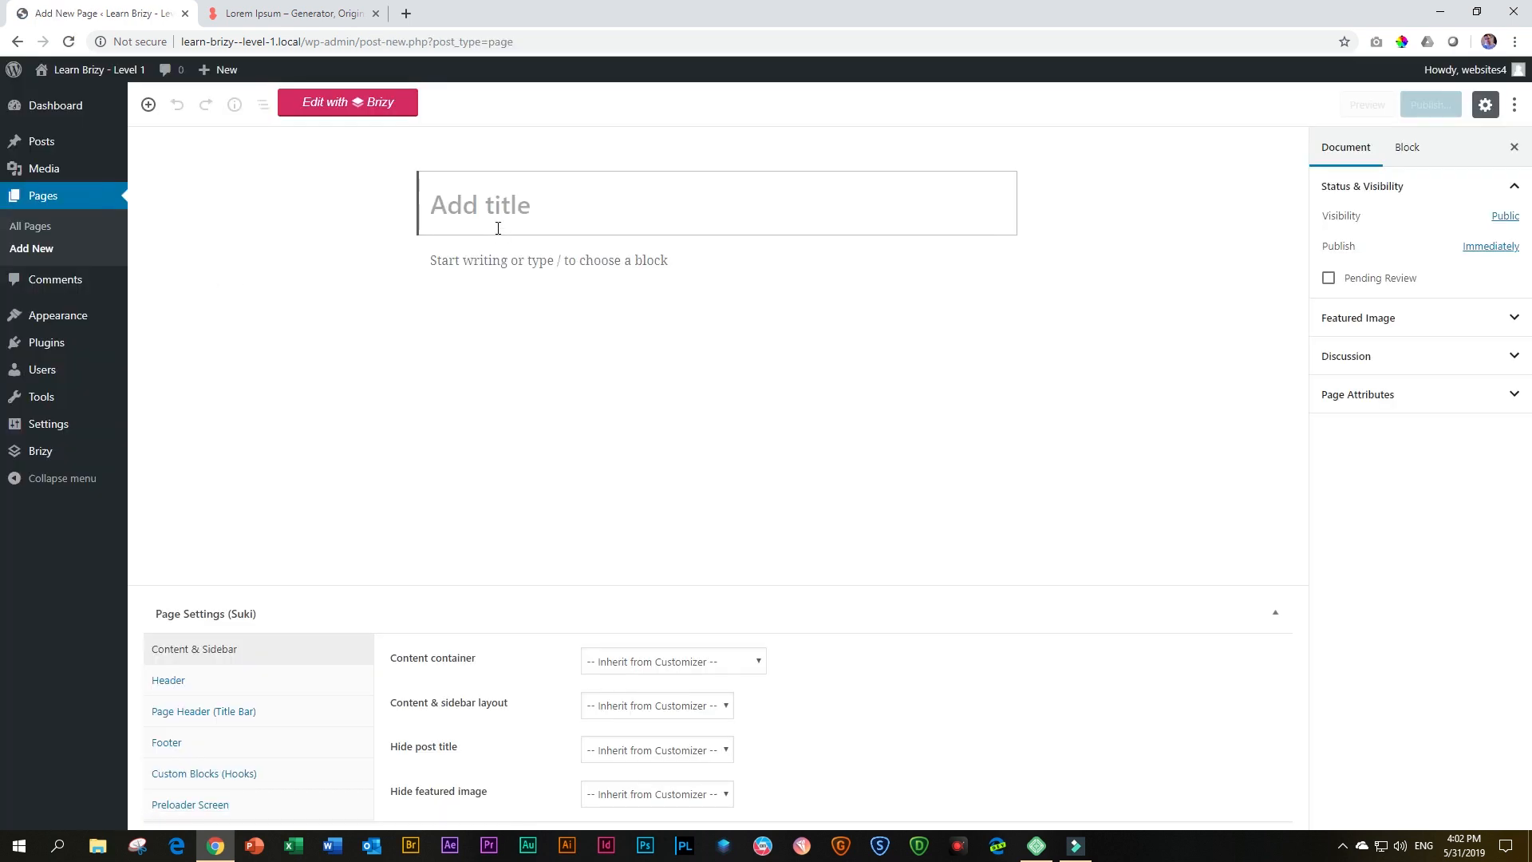
{"action": "type", "text": "Test"}
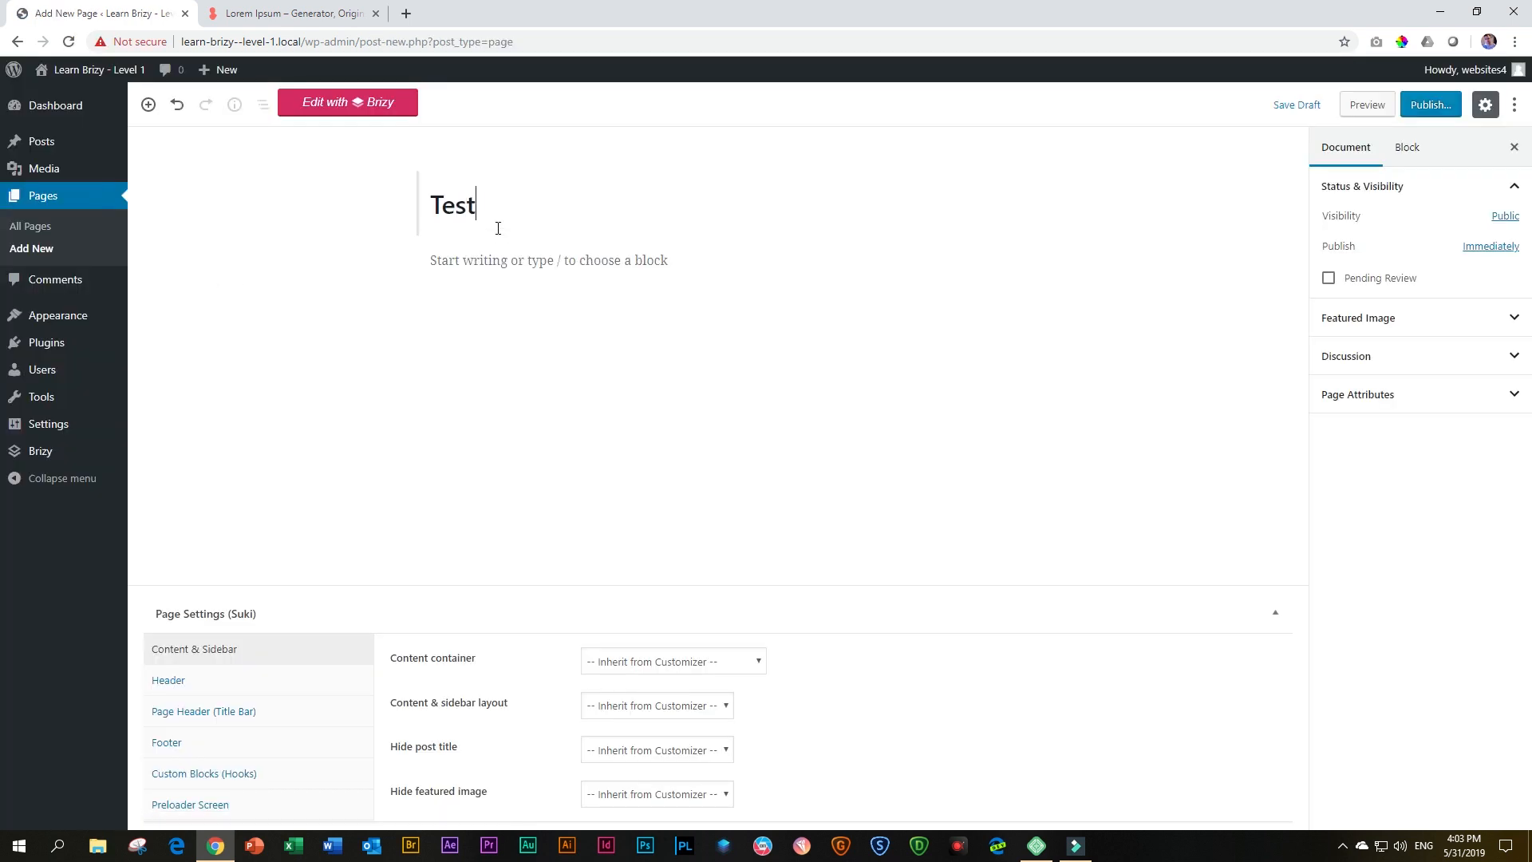
{"action": "type", "text": "imonial"}
{"action": "left_click", "coordinate": [1429, 108]}
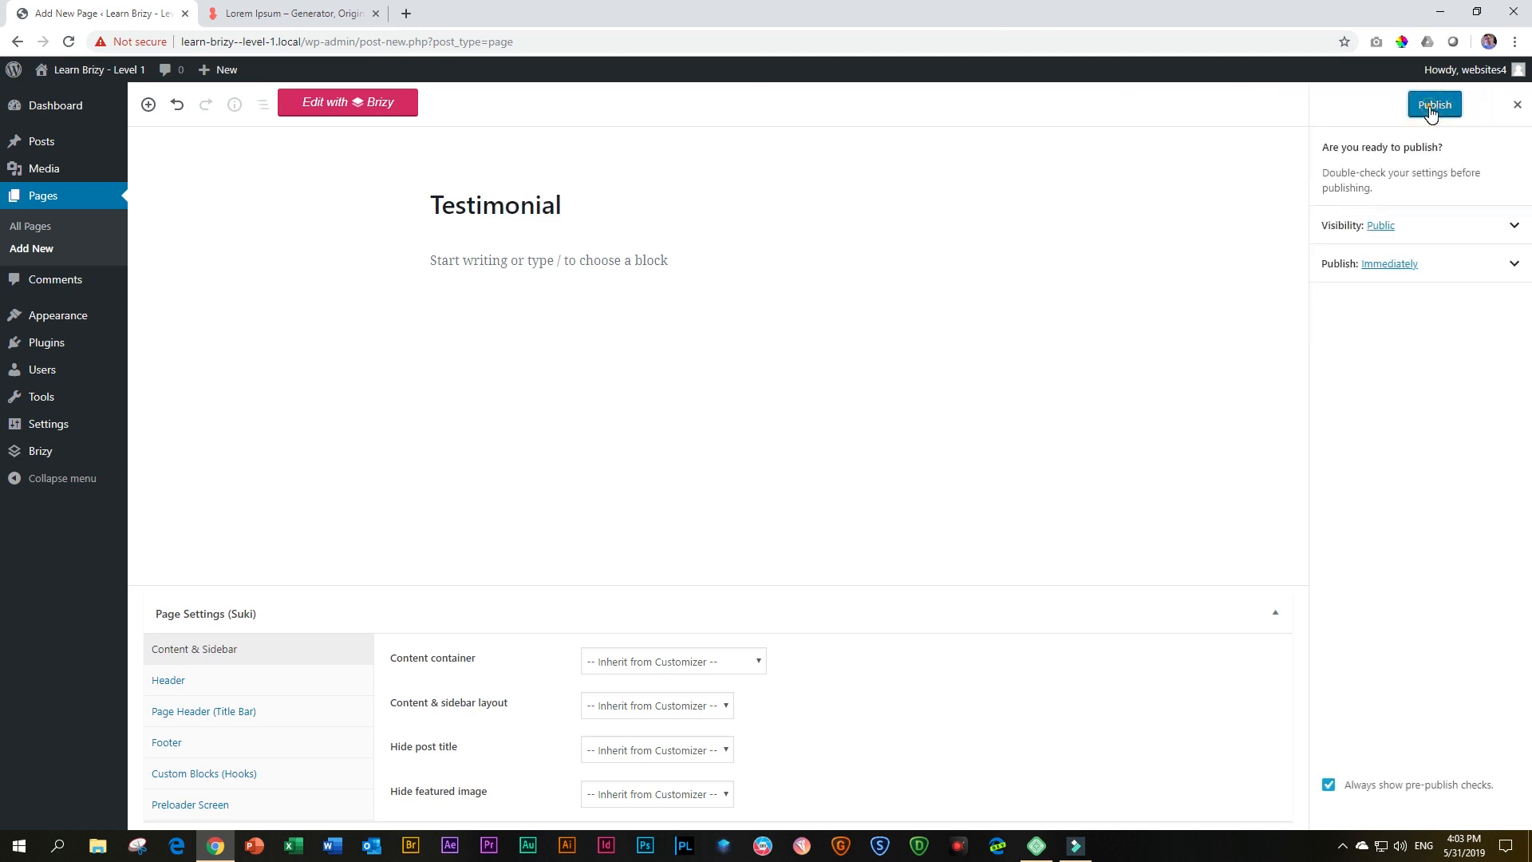
{"action": "left_click", "coordinate": [1433, 106]}
Open the page in the Brizy editor and add a blank block reduced to a single column
{"action": "left_click", "coordinate": [346, 111]}
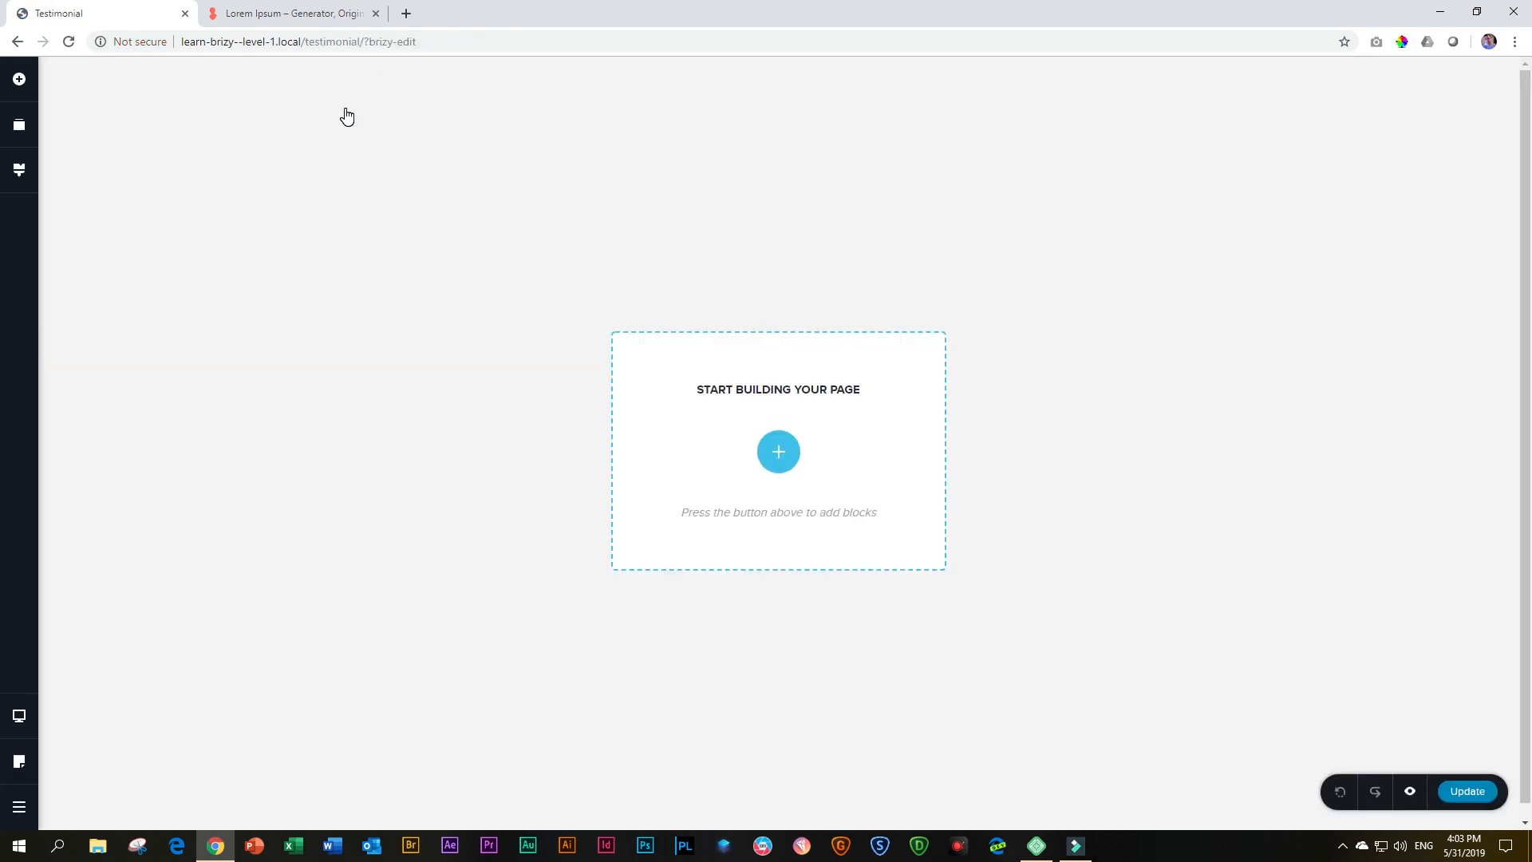
{"action": "left_click", "coordinate": [778, 451]}
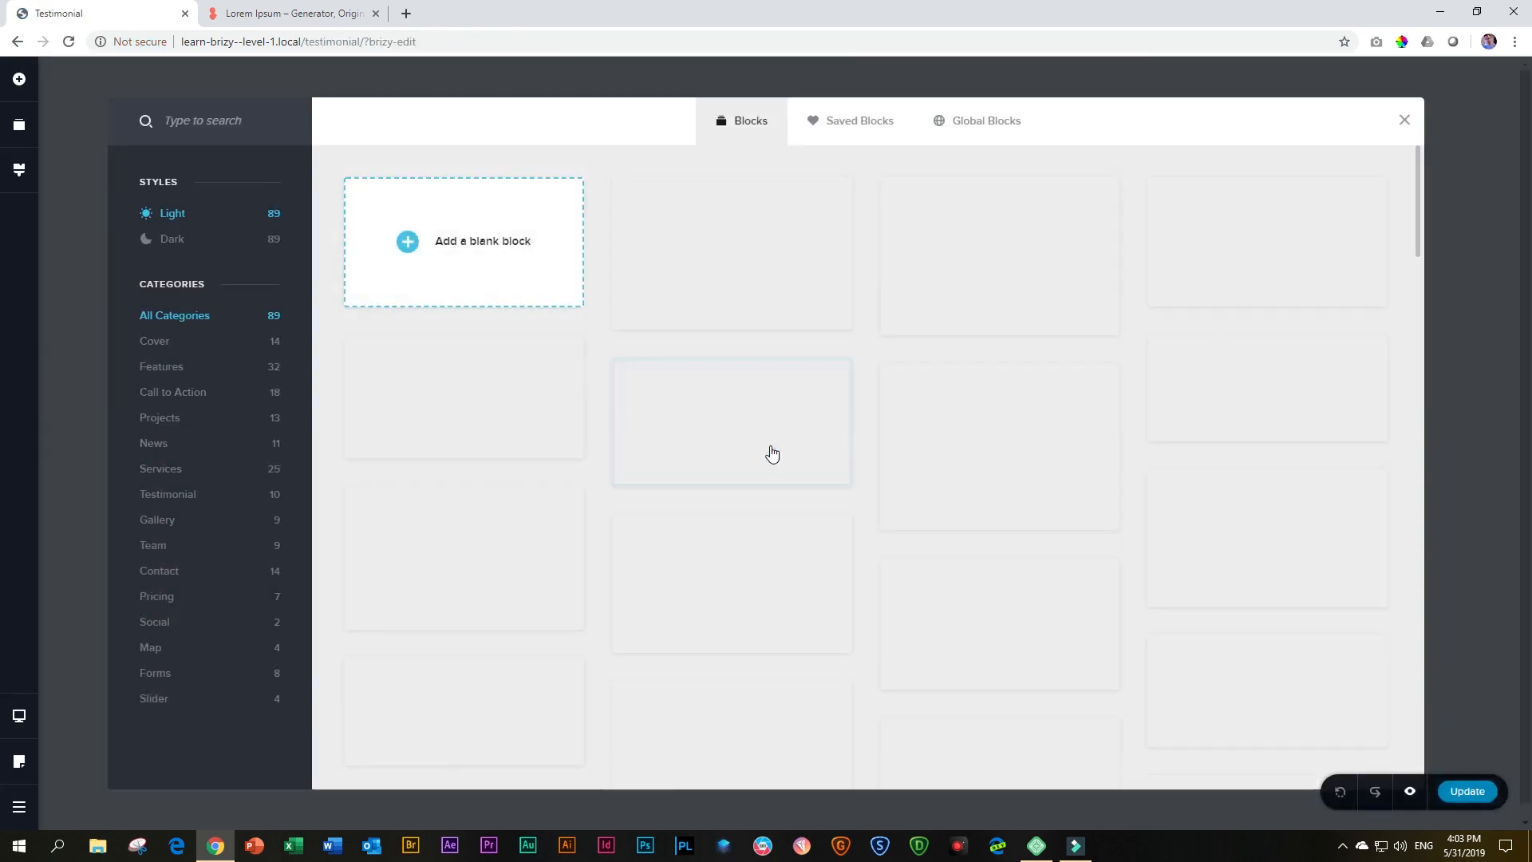
{"action": "left_click", "coordinate": [499, 243]}
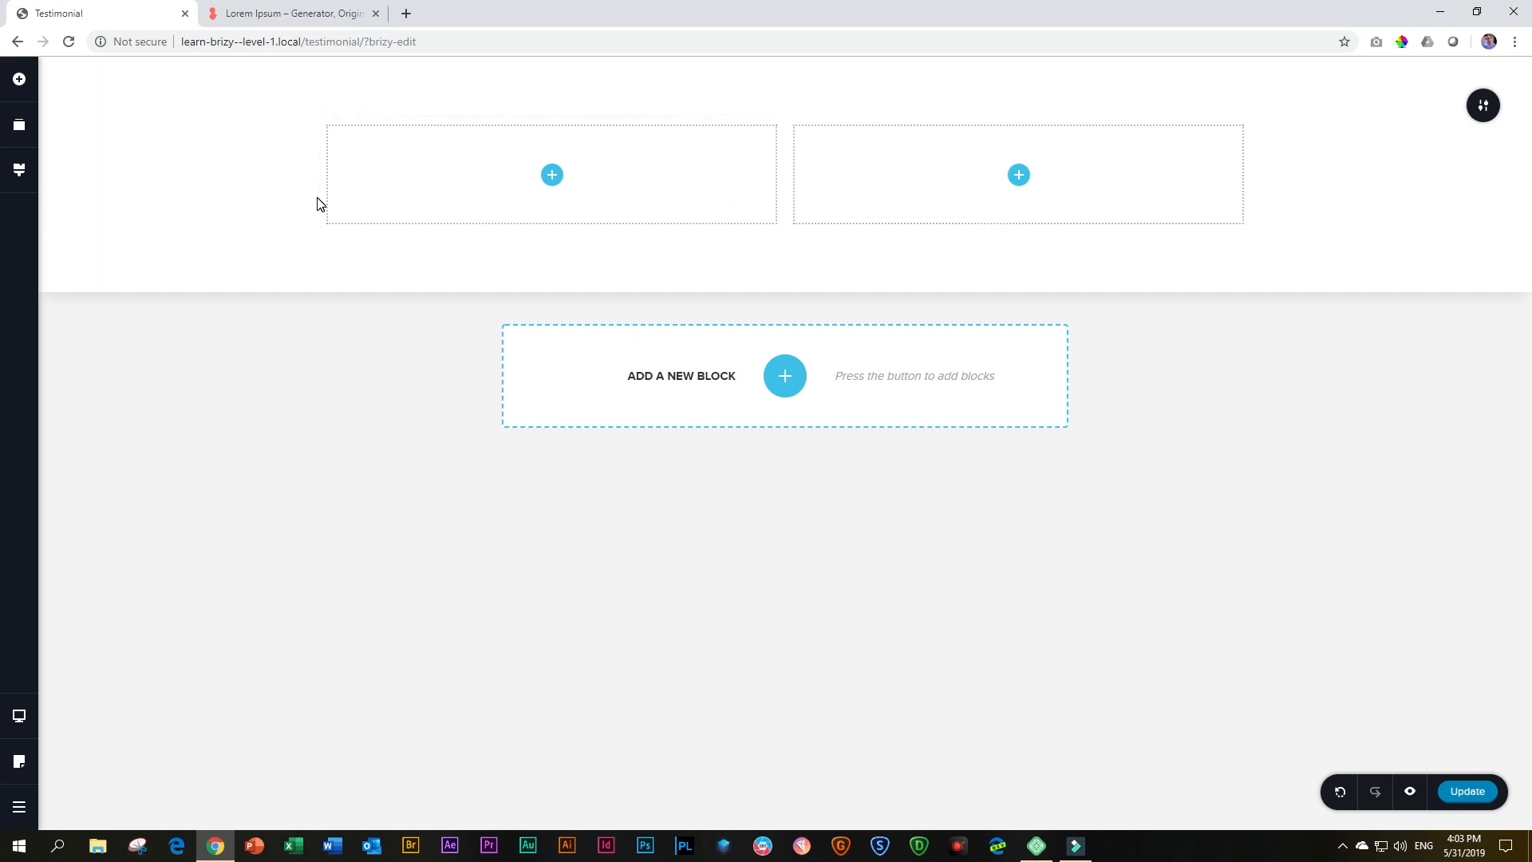
{"action": "right_click", "coordinate": [635, 162]}
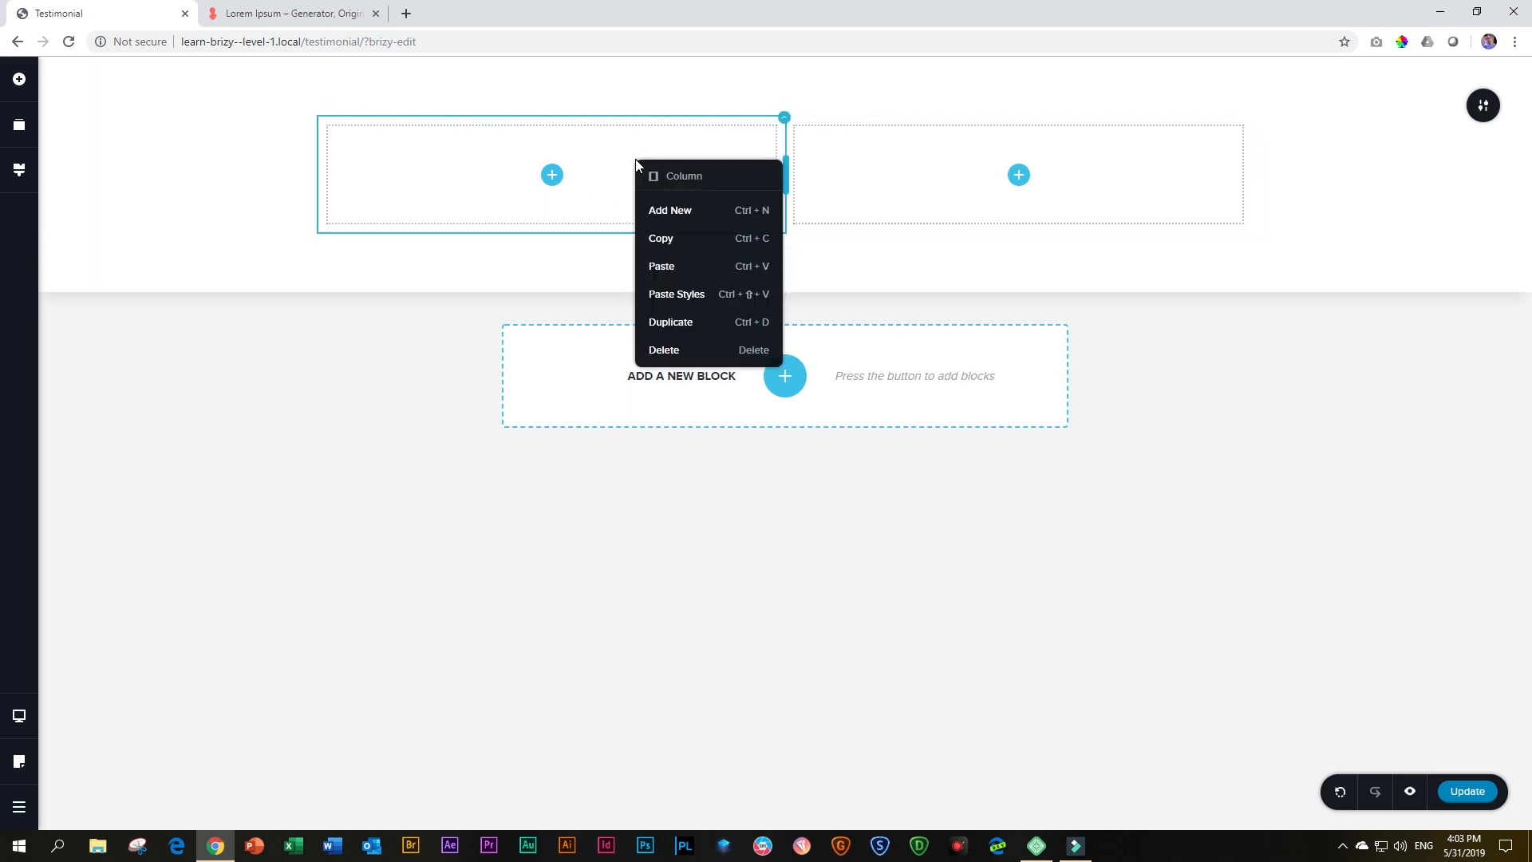
{"action": "left_click", "coordinate": [667, 349]}
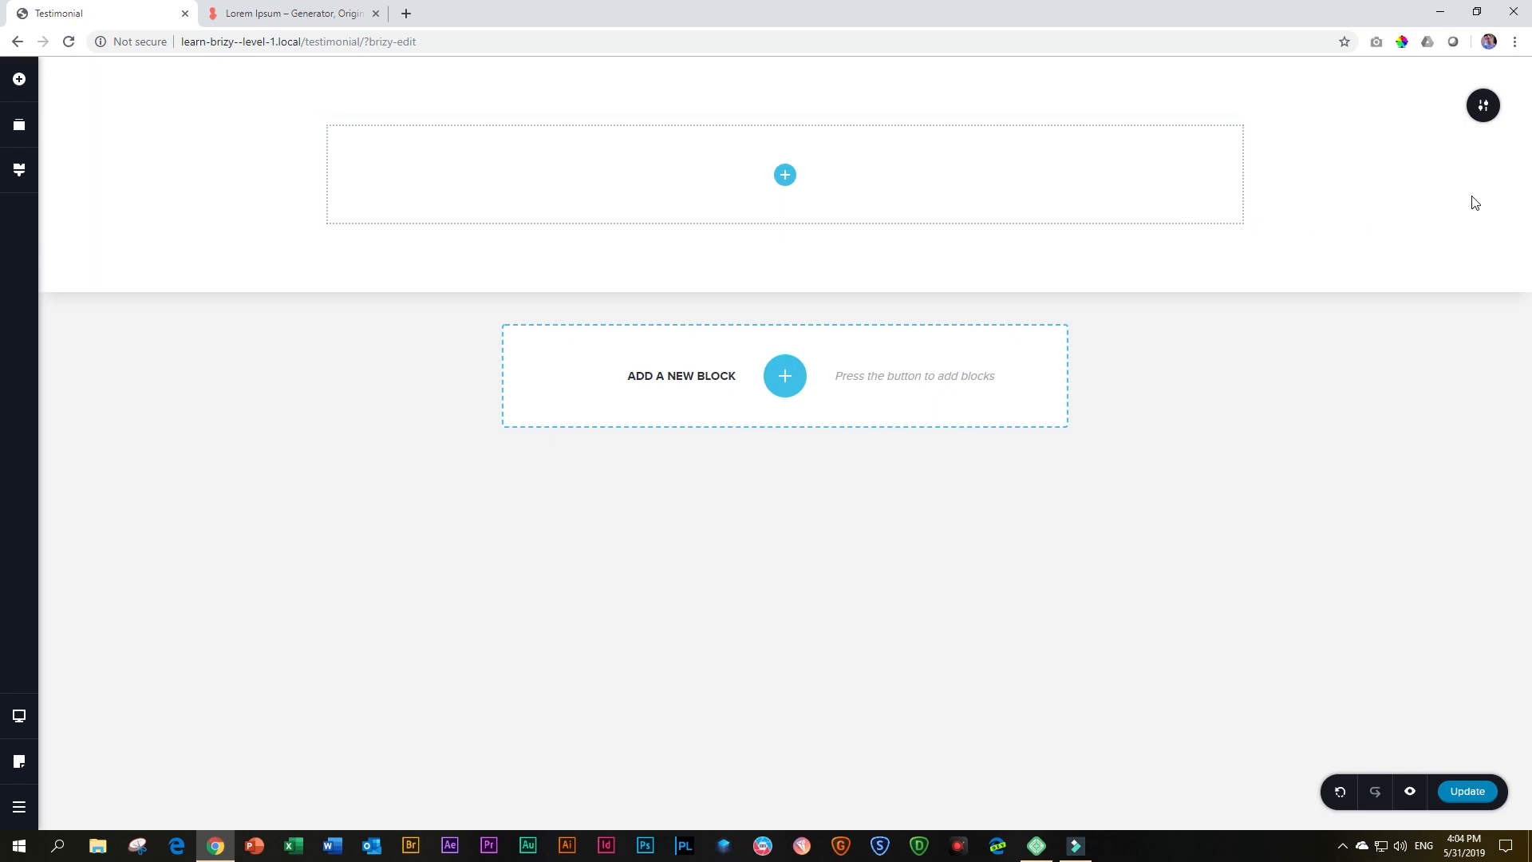
Try the Full width on the block and settle on Boxed width at 70%
{"action": "left_click", "coordinate": [1487, 115]}
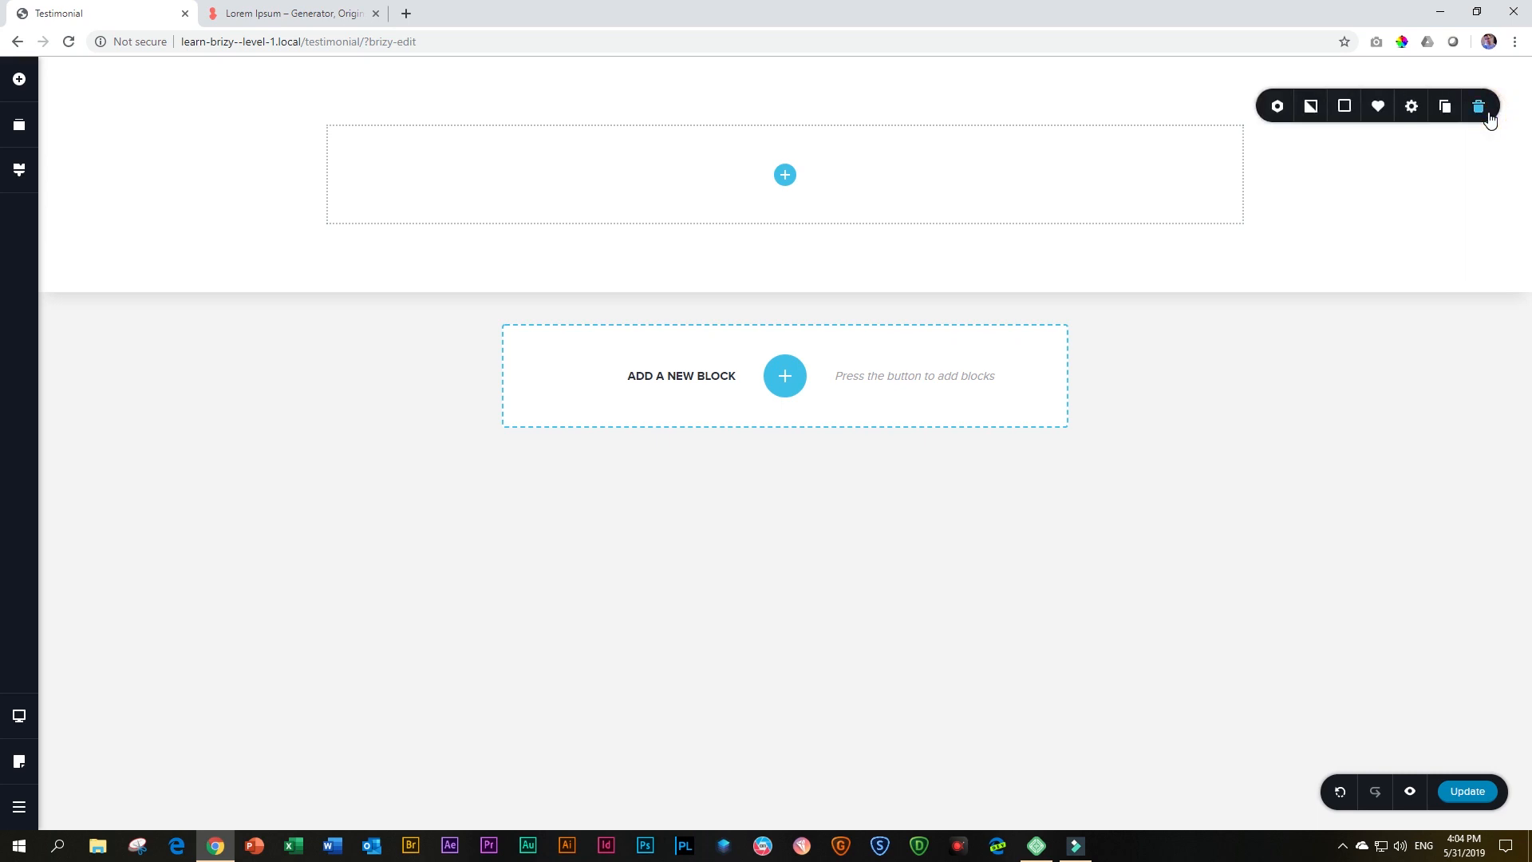
{"action": "left_click", "coordinate": [1413, 117]}
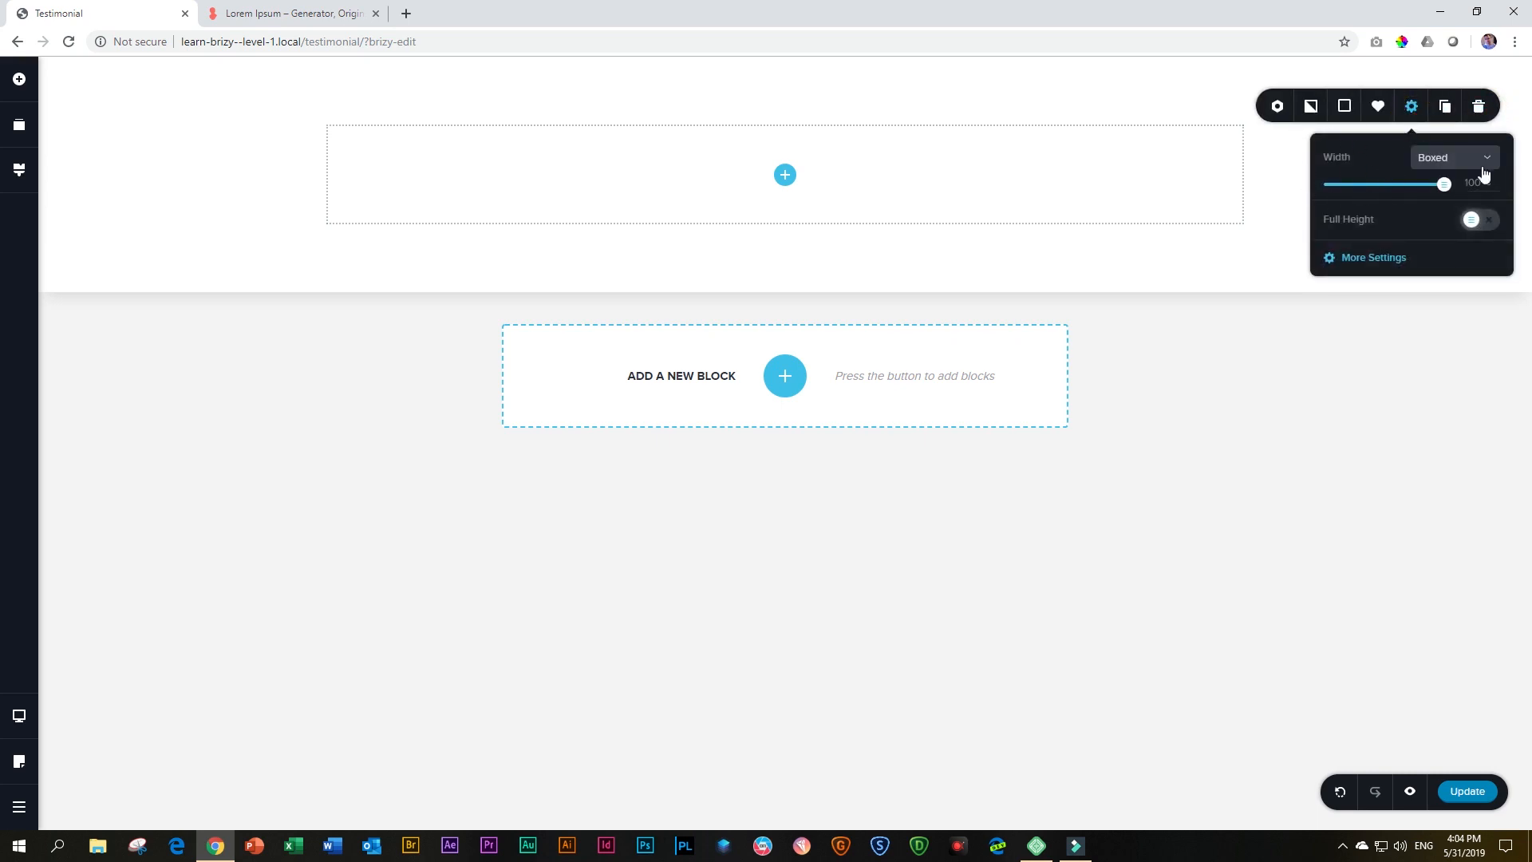
{"action": "left_click", "coordinate": [1445, 160]}
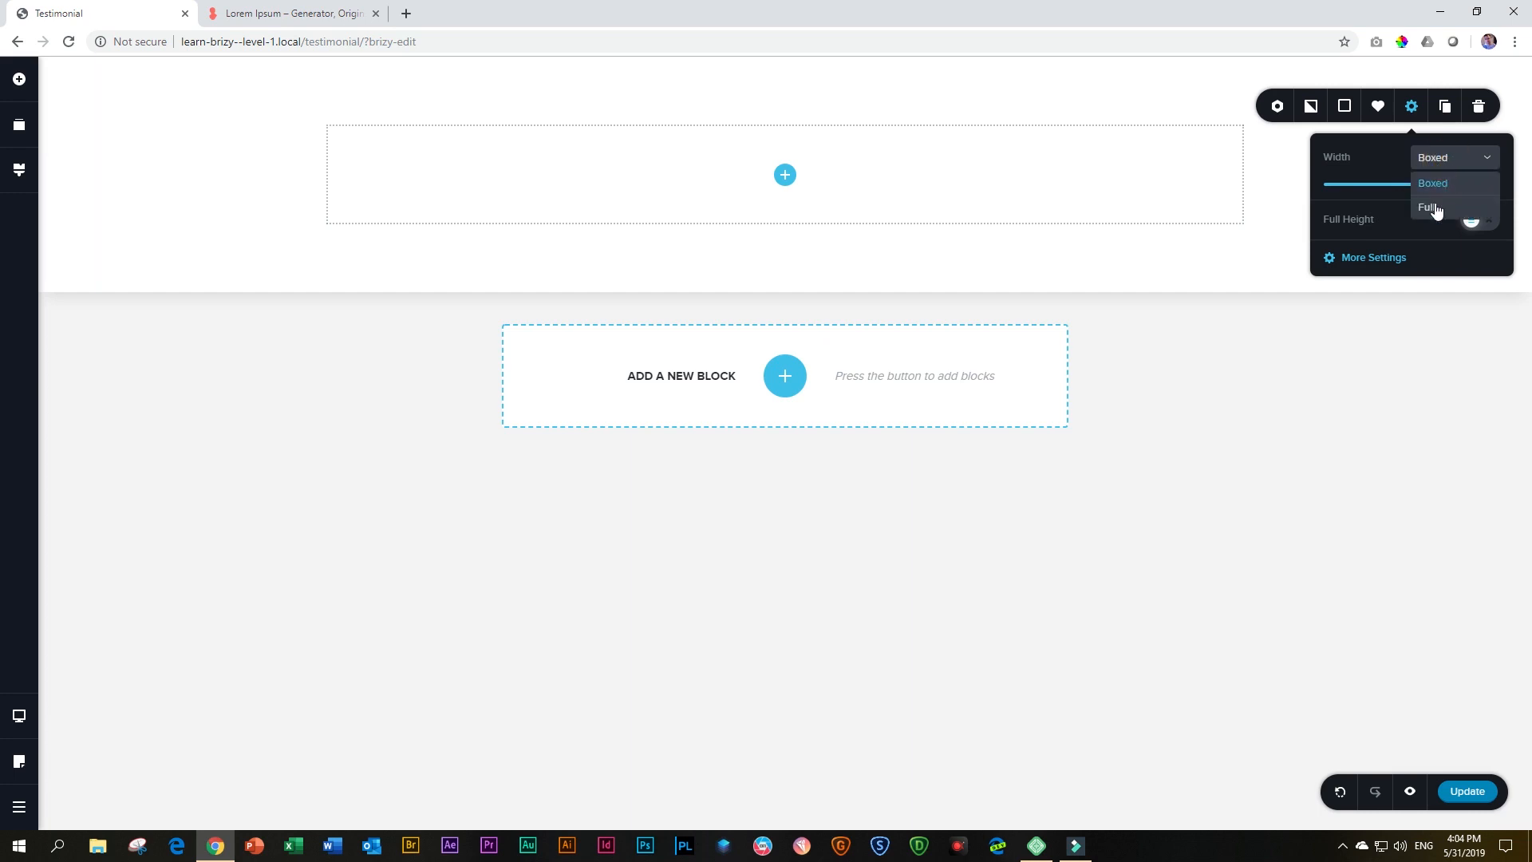
{"action": "left_click", "coordinate": [1432, 205]}
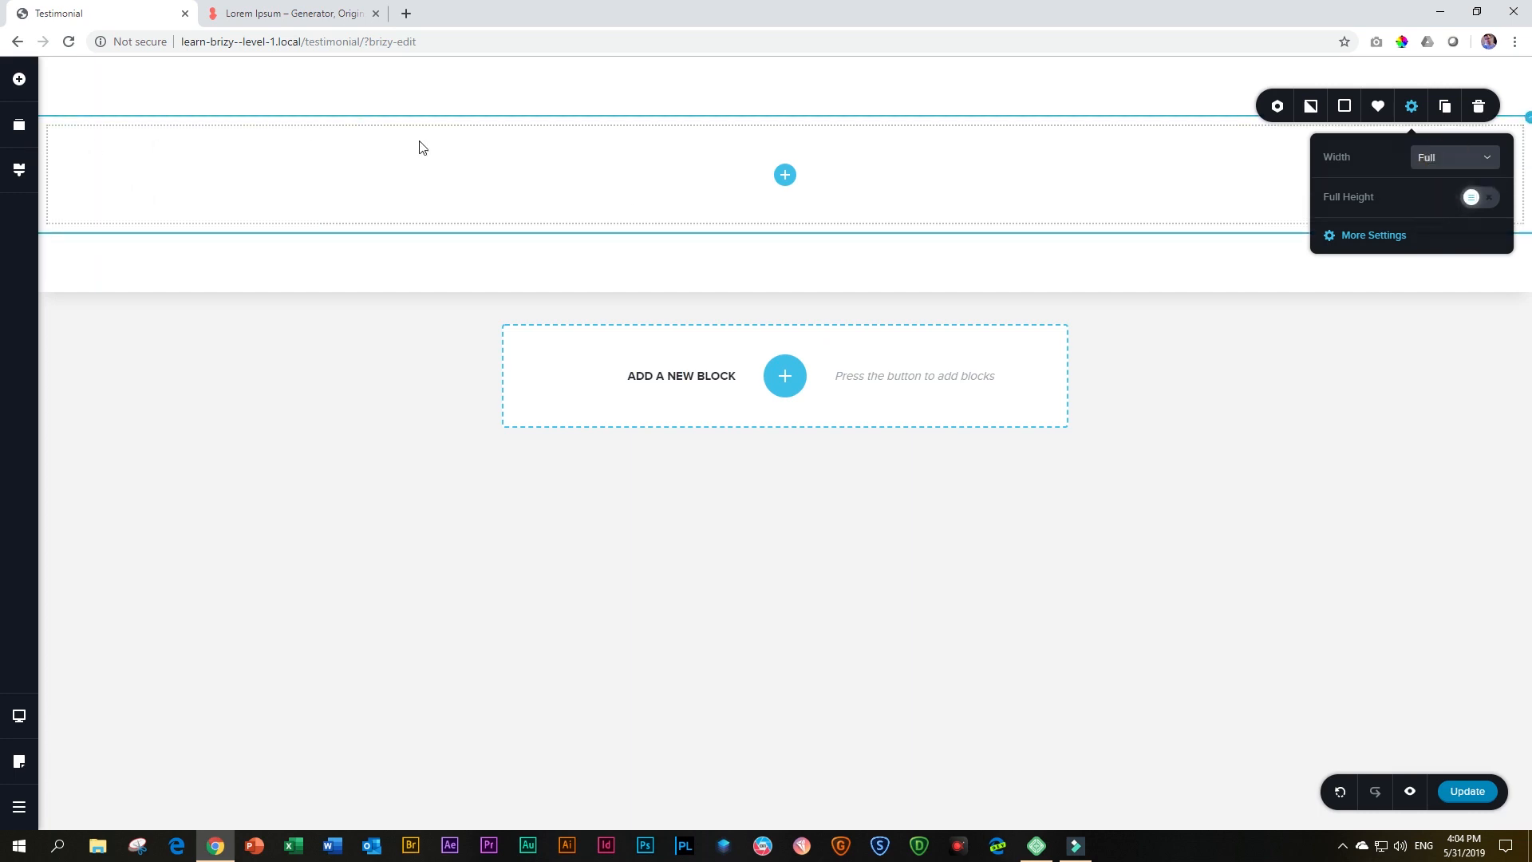
{"action": "left_click", "coordinate": [1451, 160]}
{"action": "left_click", "coordinate": [1436, 183]}
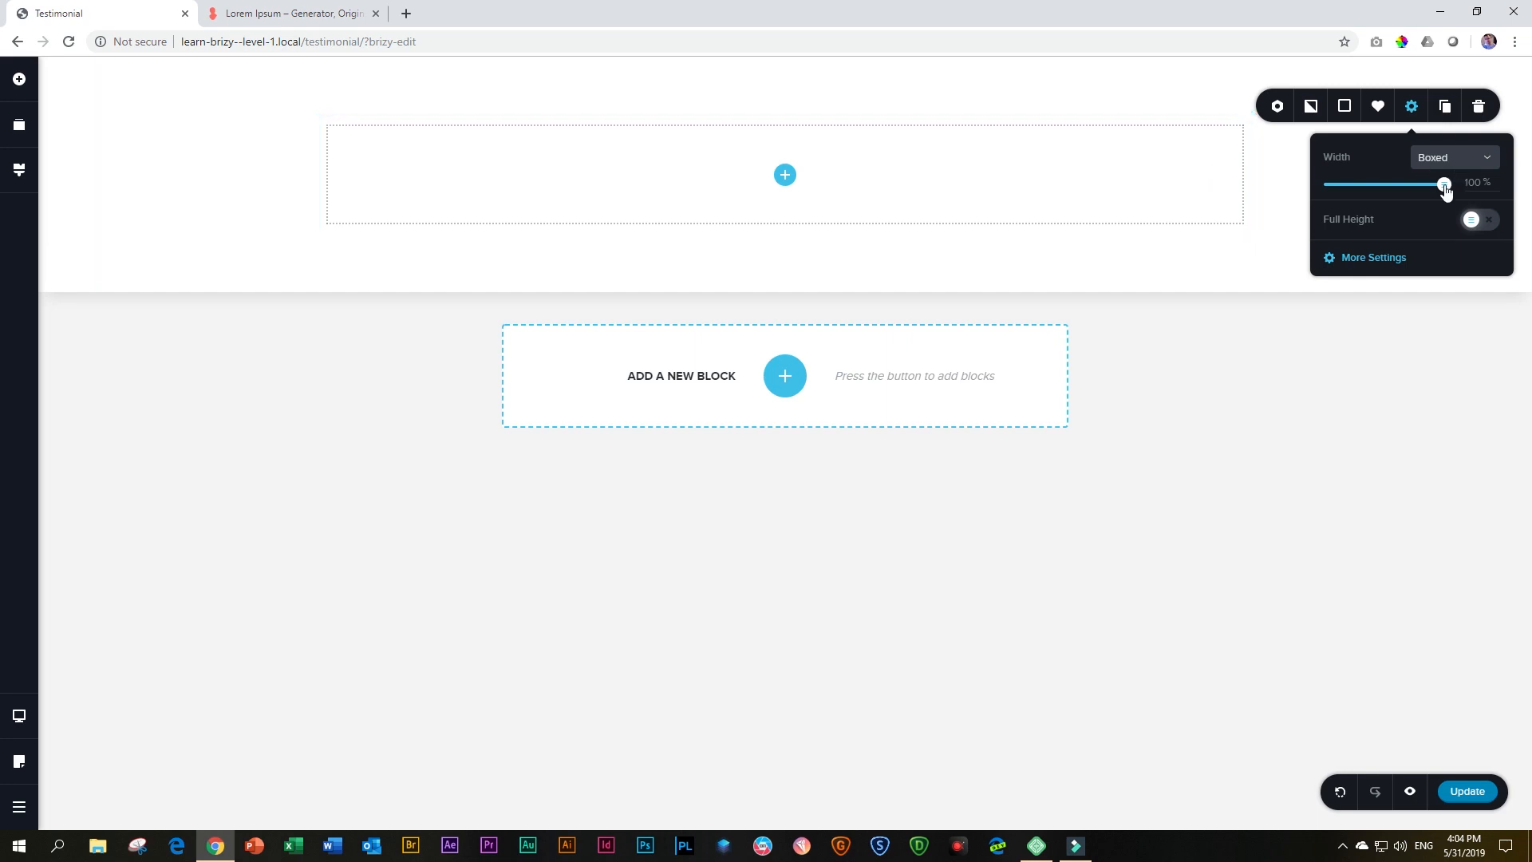
{"action": "left_click_drag", "start_coordinate": [1440, 184], "coordinate": [1394, 200]}
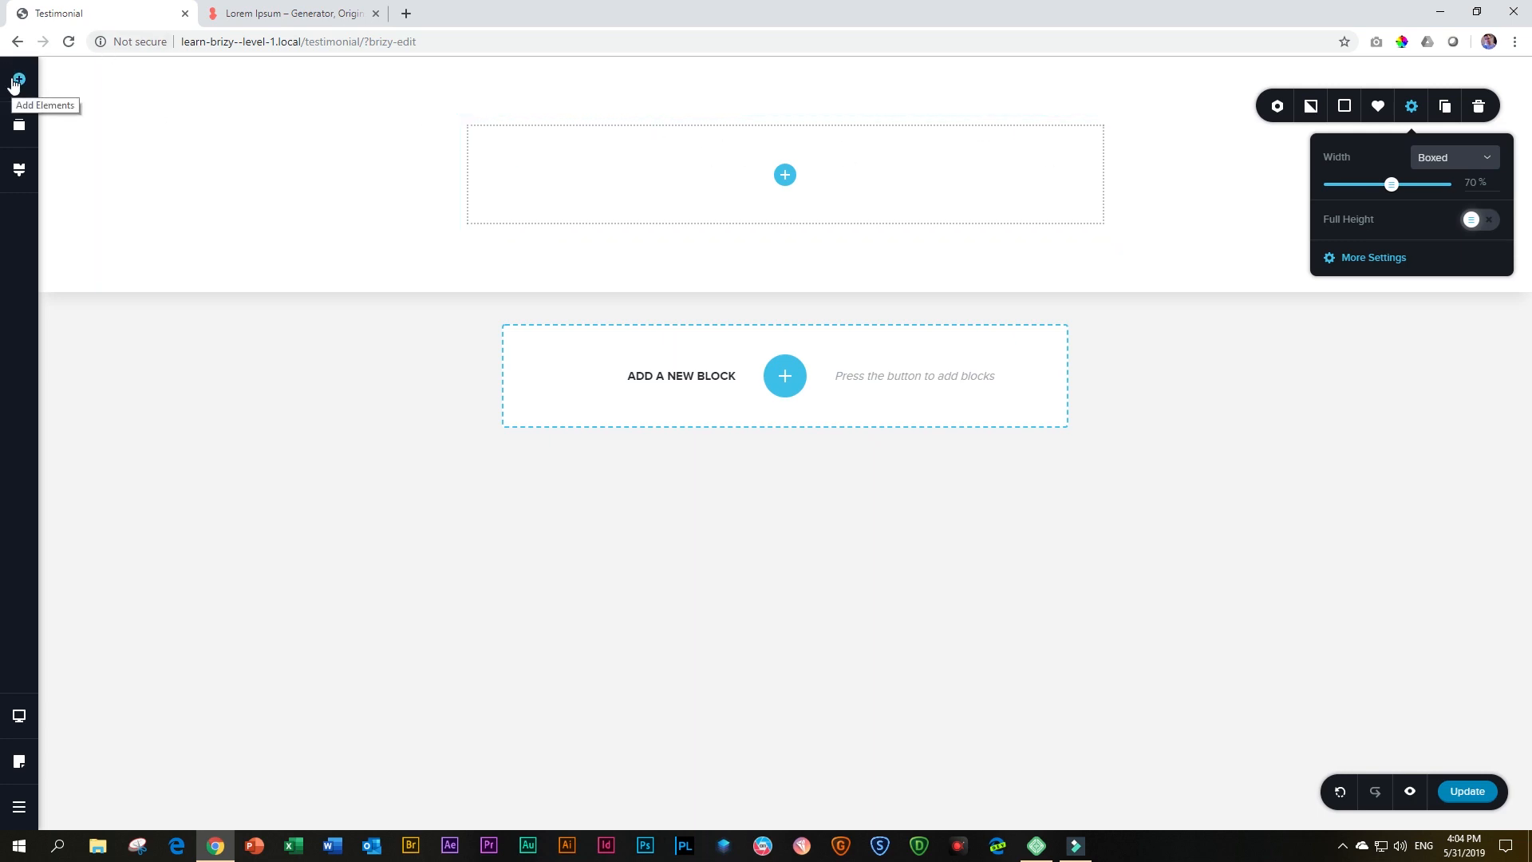
Add a Text element to the block's empty column and select its placeholder text for editing
{"action": "left_click", "coordinate": [13, 79]}
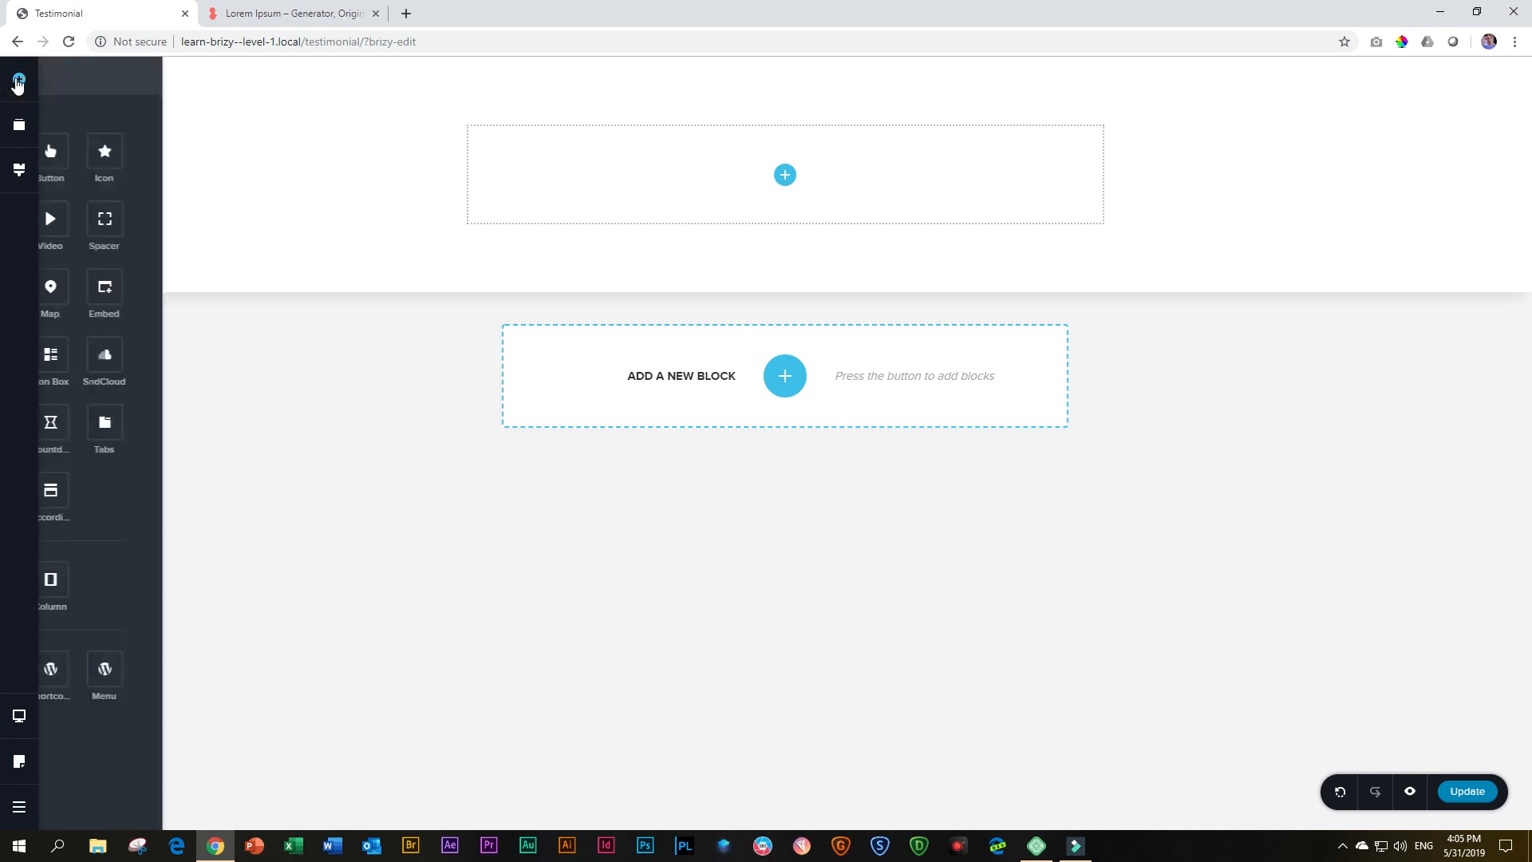
{"action": "left_click_drag", "start_coordinate": [88, 149], "coordinate": [787, 184]}
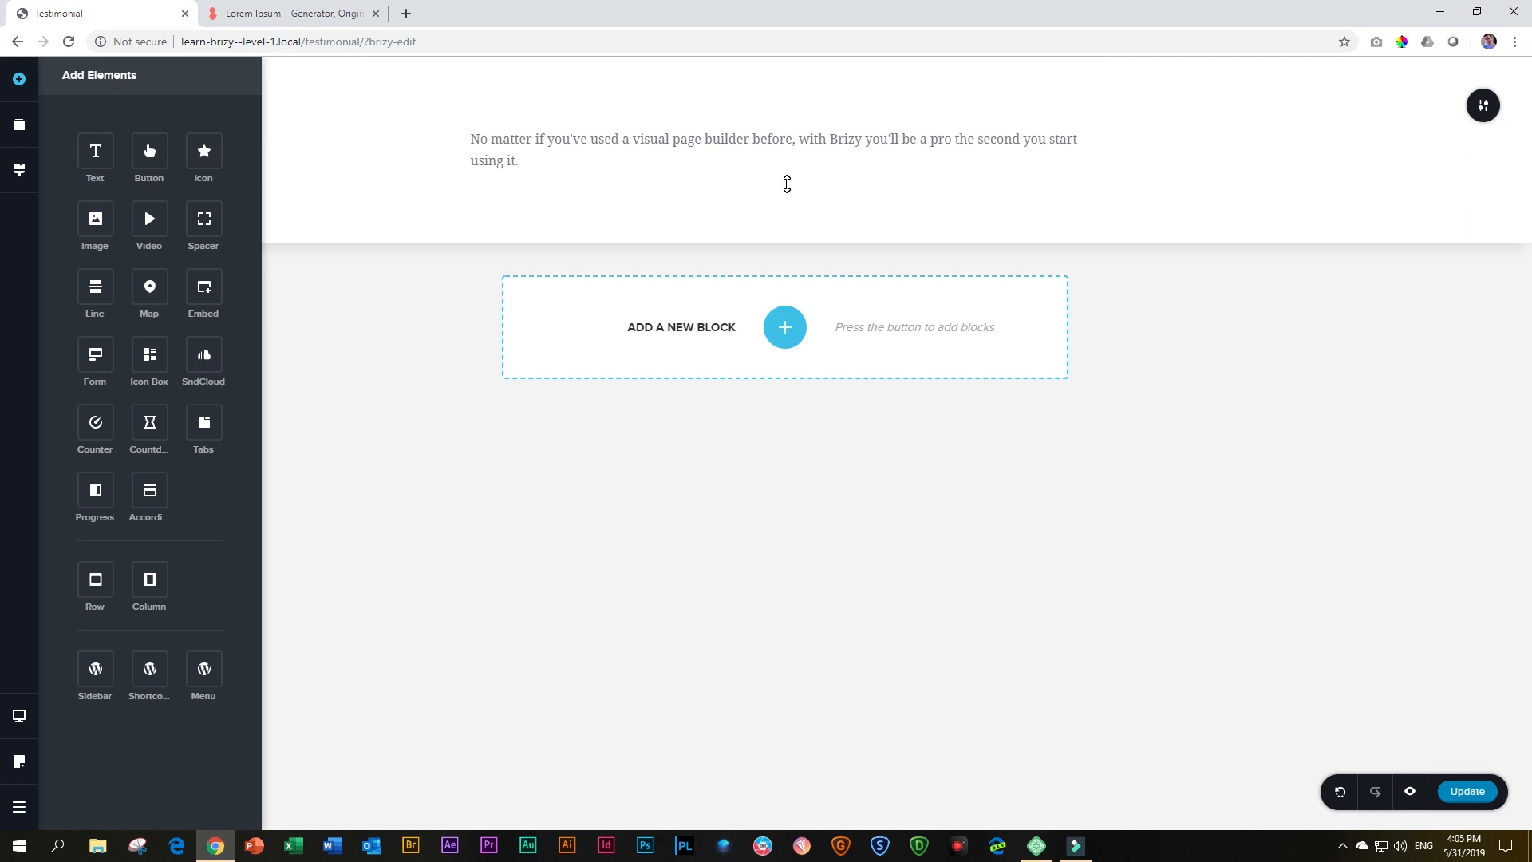
{"action": "left_click", "coordinate": [567, 156]}
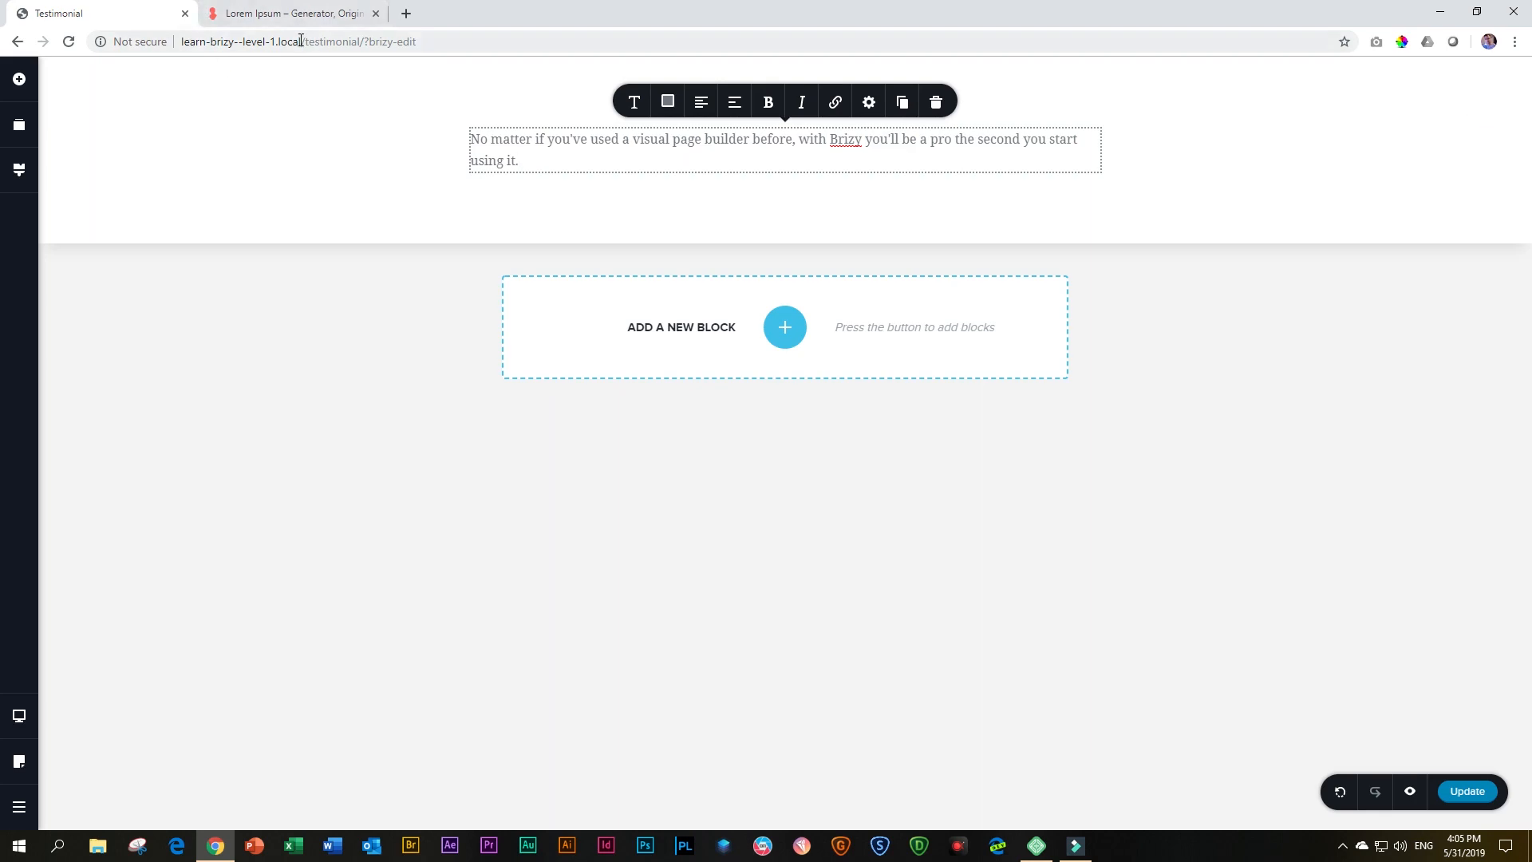
Replace the placeholder text with the highlighted "Duis aute irure dolor… laborum." passage copied from loremipsum.io
{"action": "left_click", "coordinate": [299, 16]}
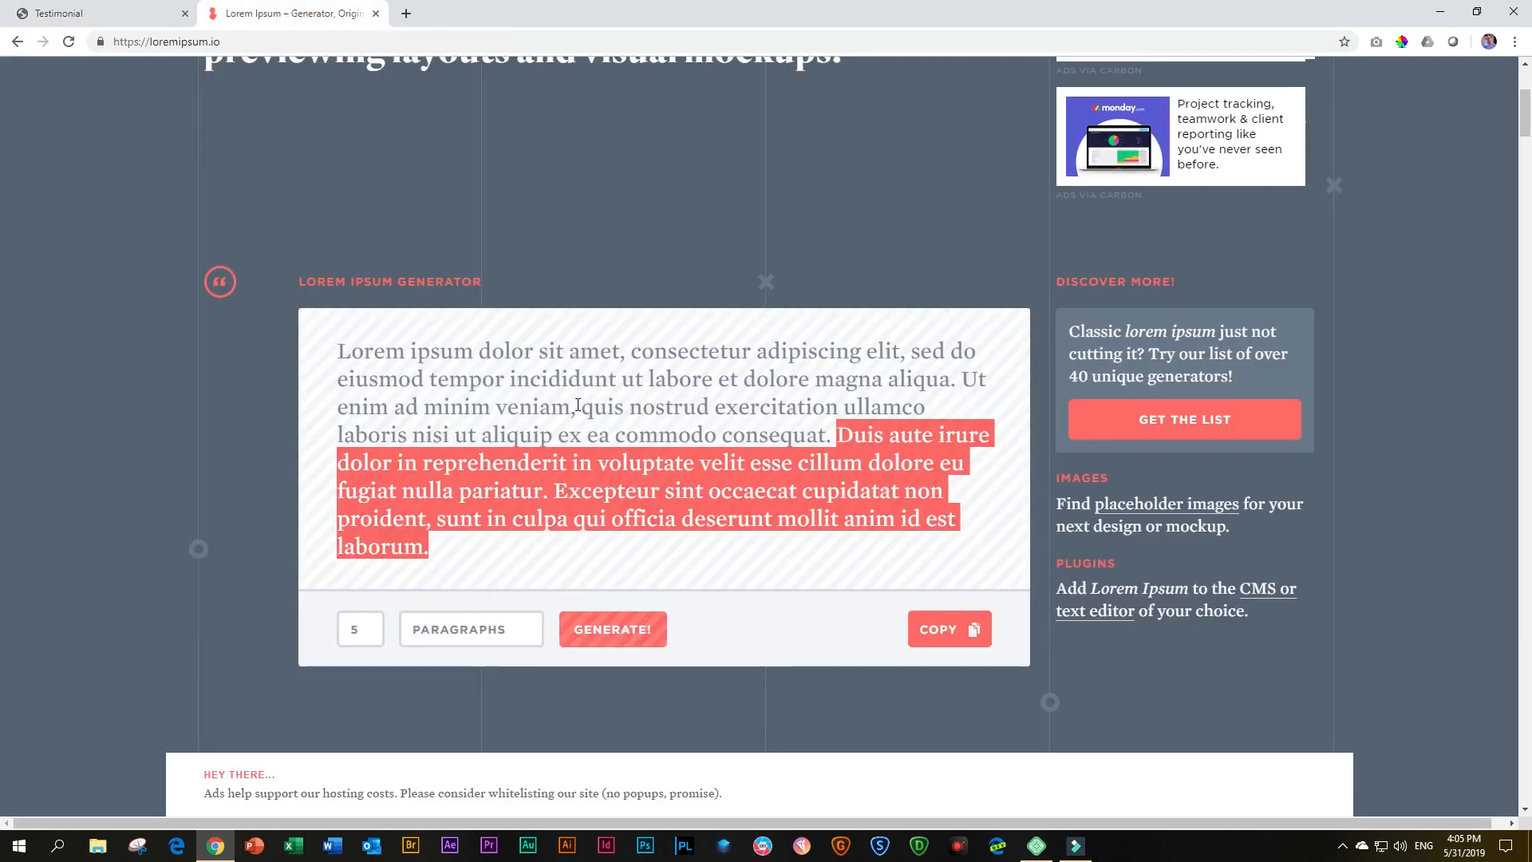
{"action": "scroll", "coordinate": [576, 405], "scroll_direction": "down", "scroll_amount": 1}
{"action": "scroll", "coordinate": [576, 406], "scroll_direction": "down", "scroll_amount": 2}
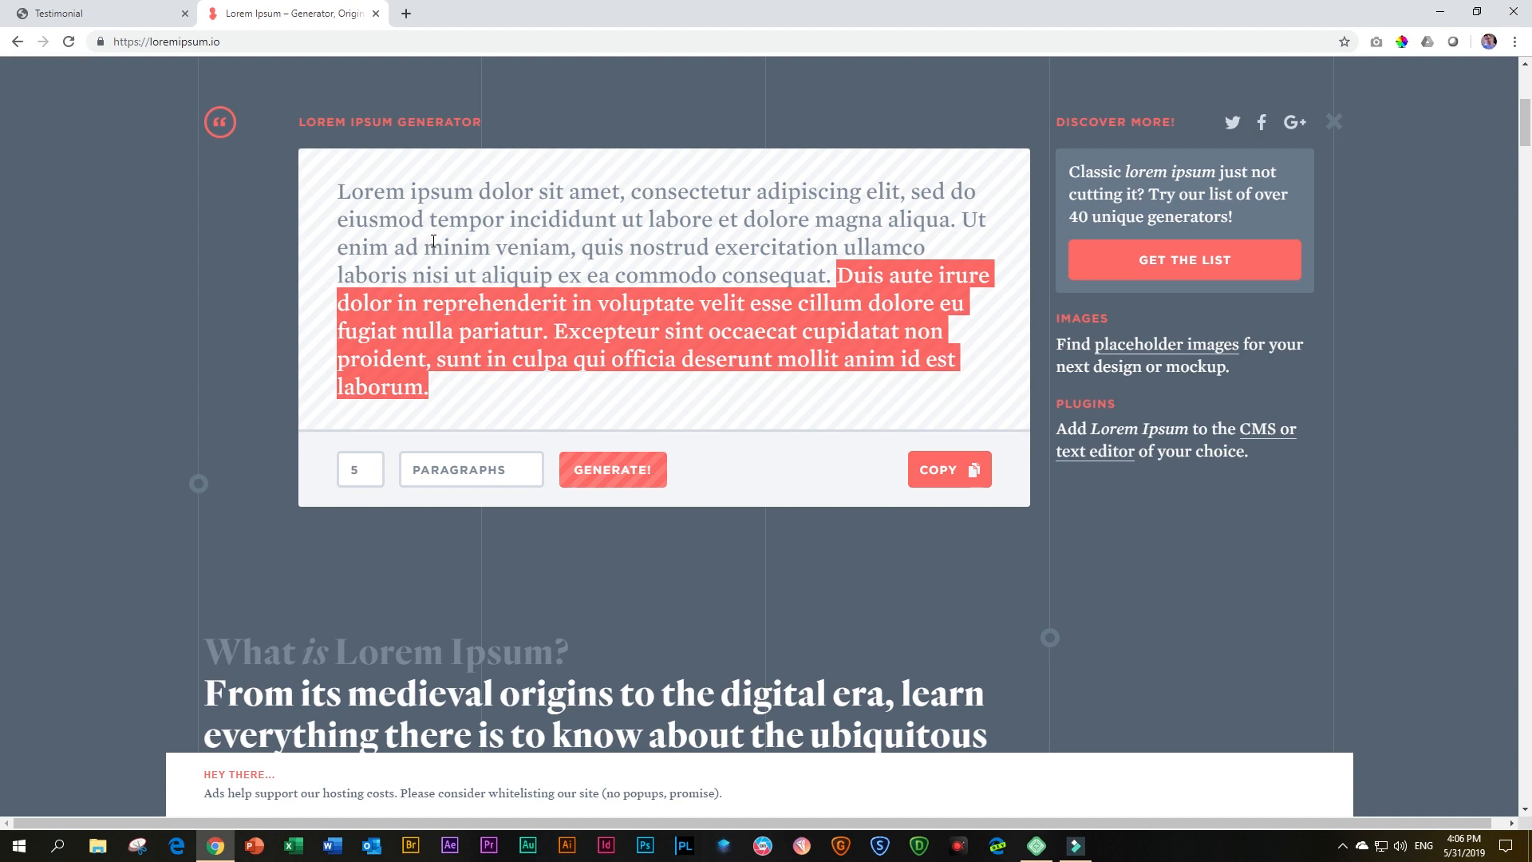
{"action": "right_click", "coordinate": [595, 313]}
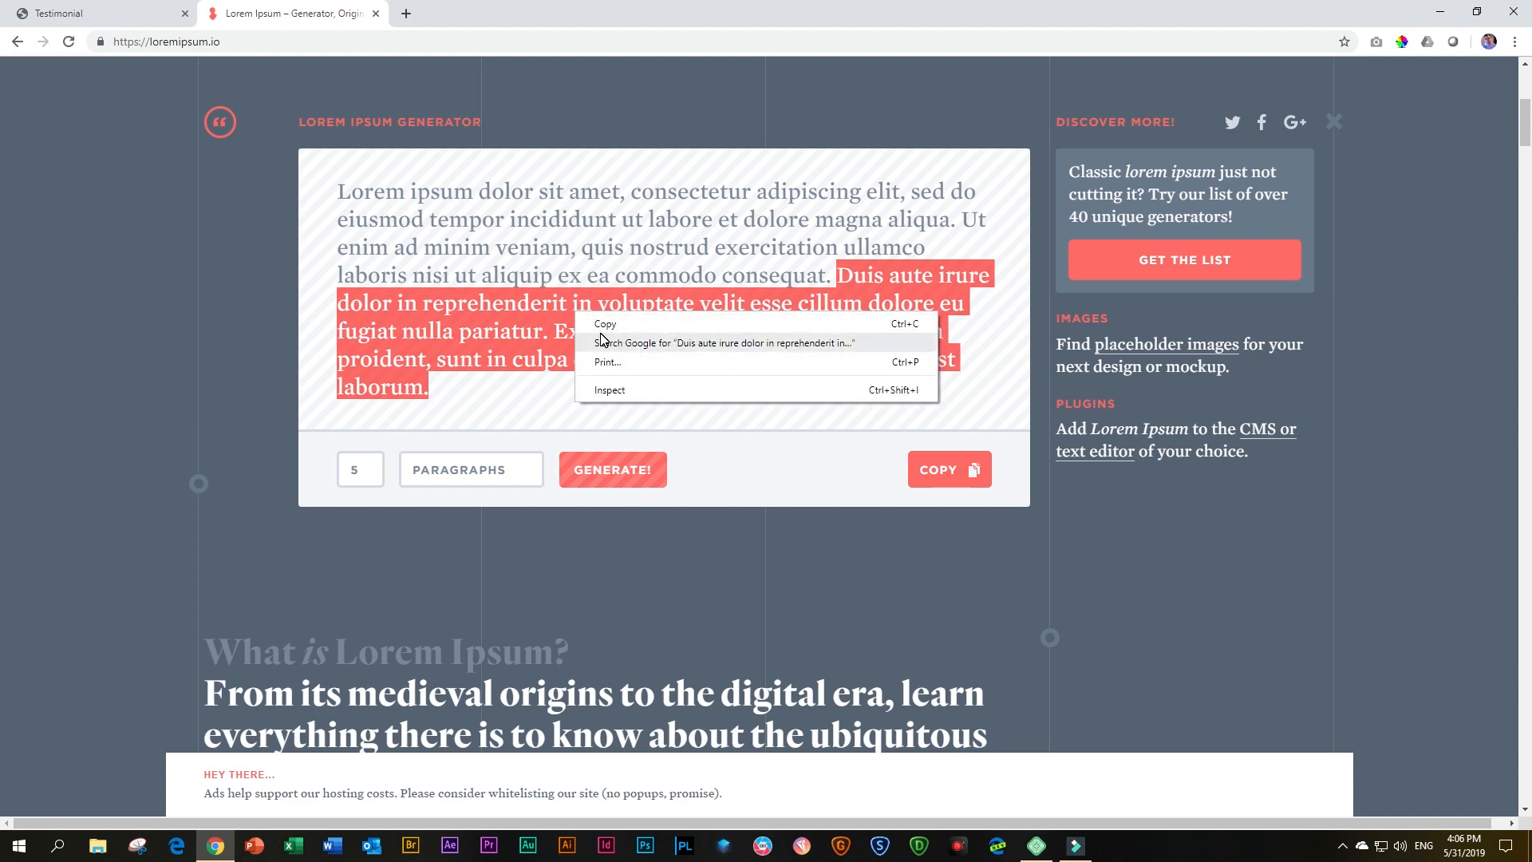
{"action": "left_click", "coordinate": [600, 325]}
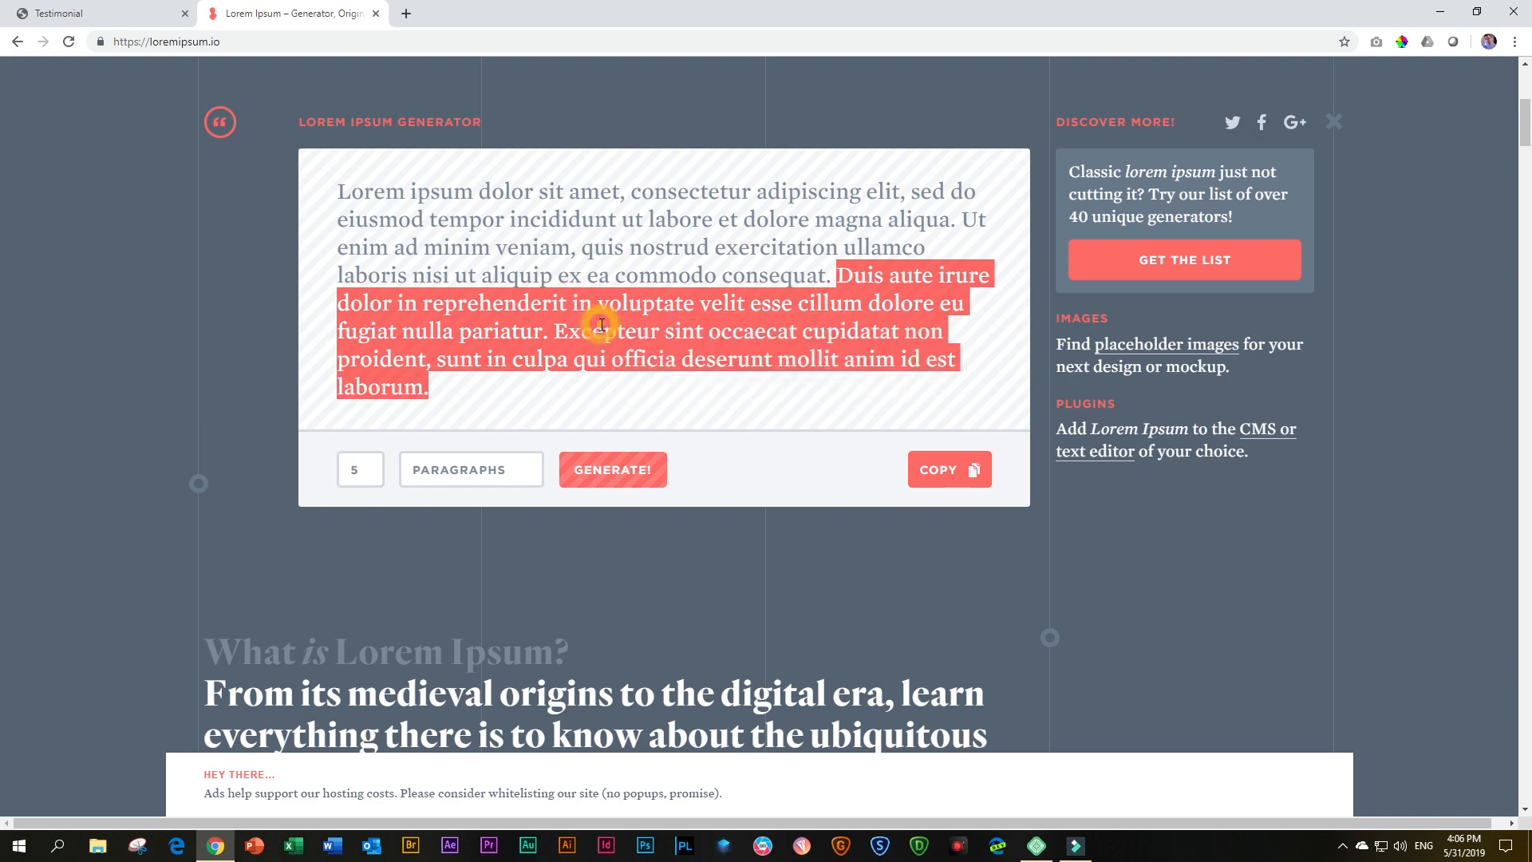
{"action": "left_click", "coordinate": [102, 18]}
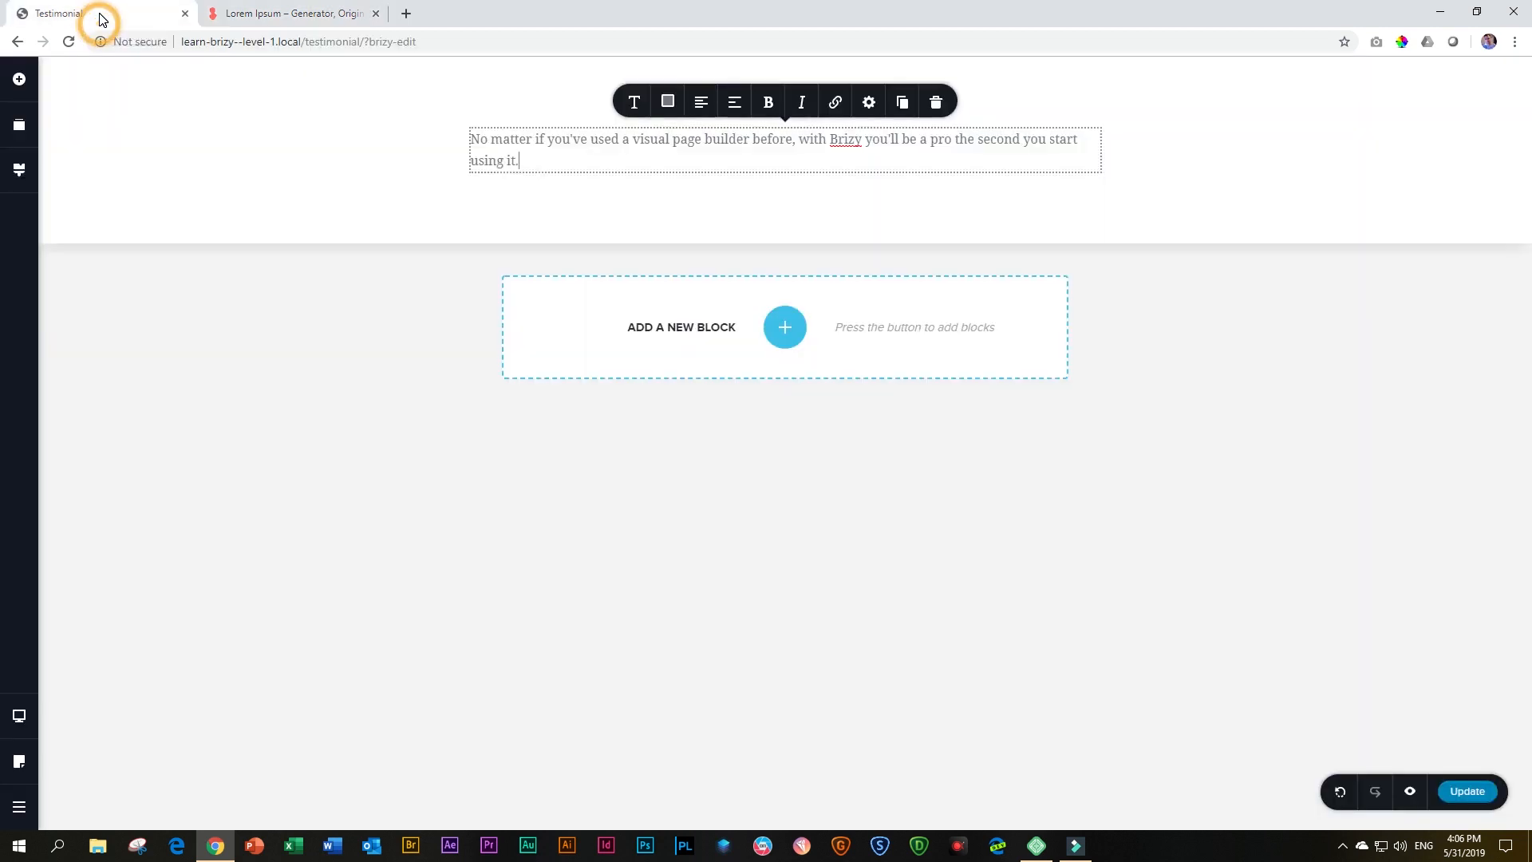
{"action": "left_click", "coordinate": [536, 155]}
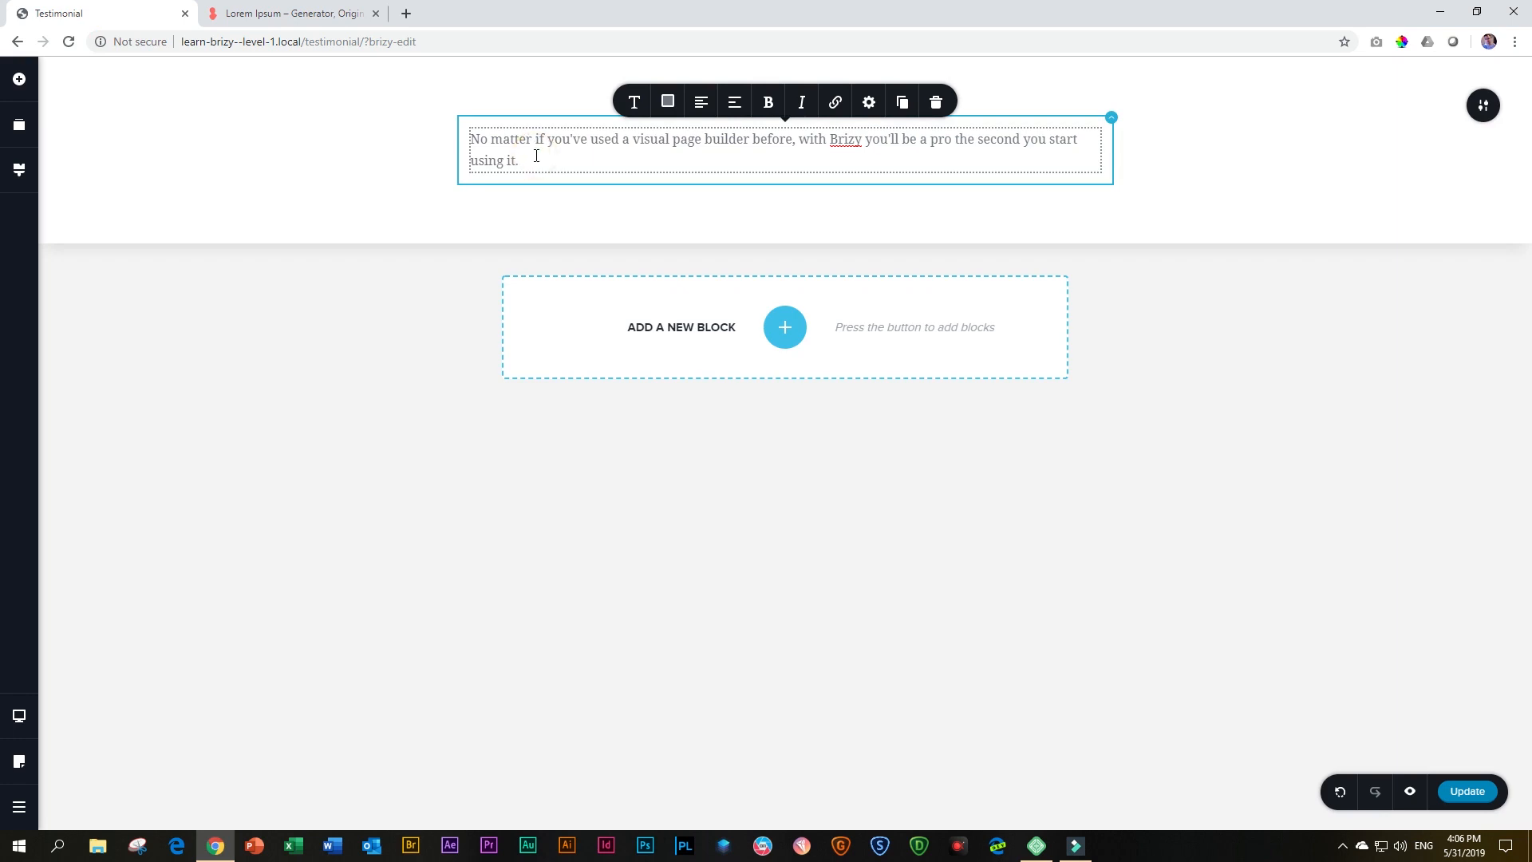
{"action": "key", "text": "ctrl+a"}
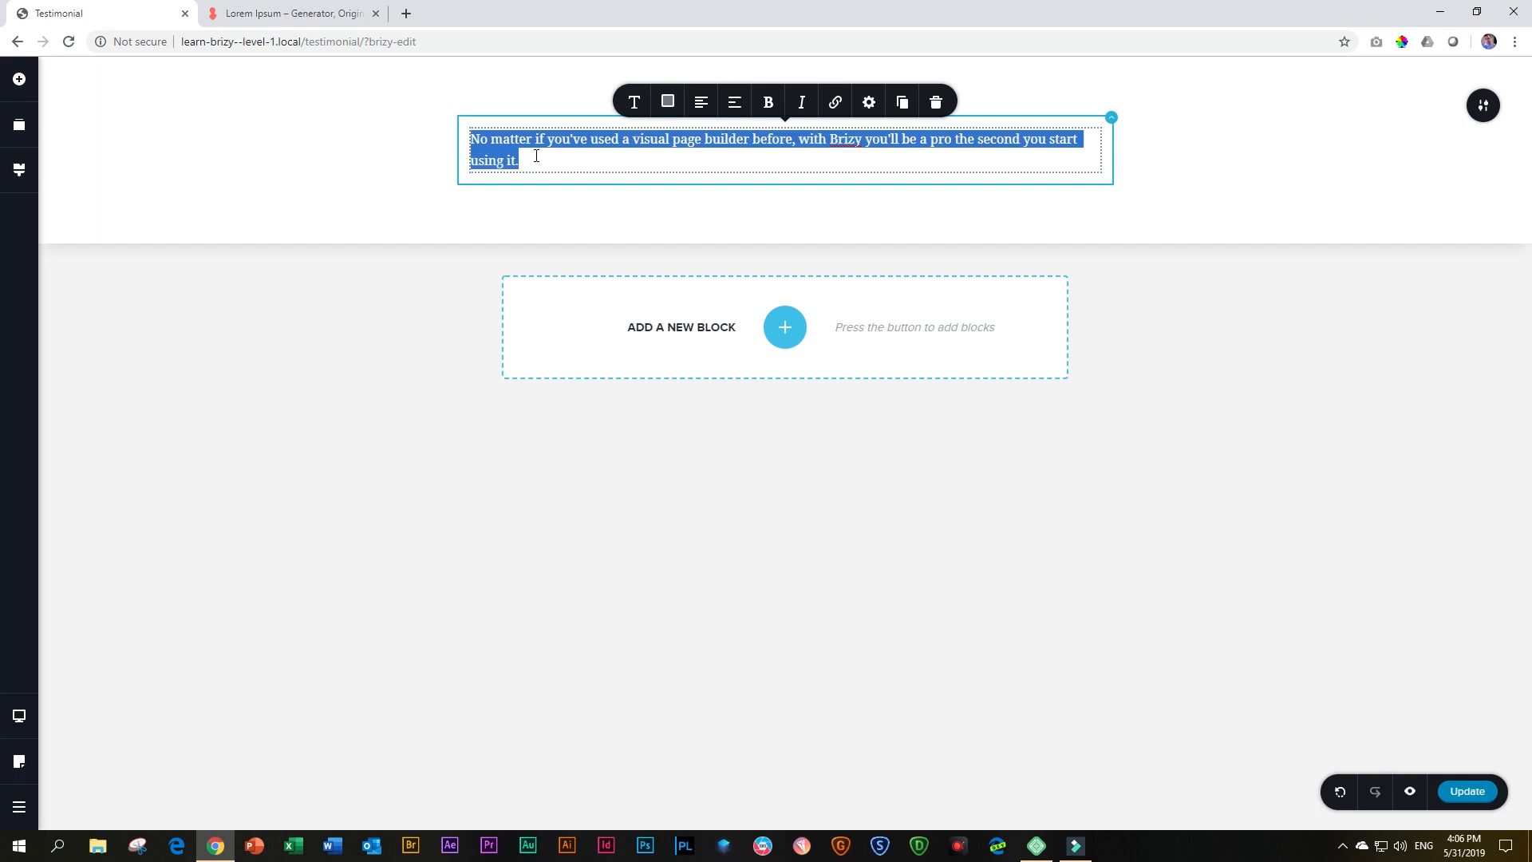
{"action": "key", "text": "ctrl+v"}
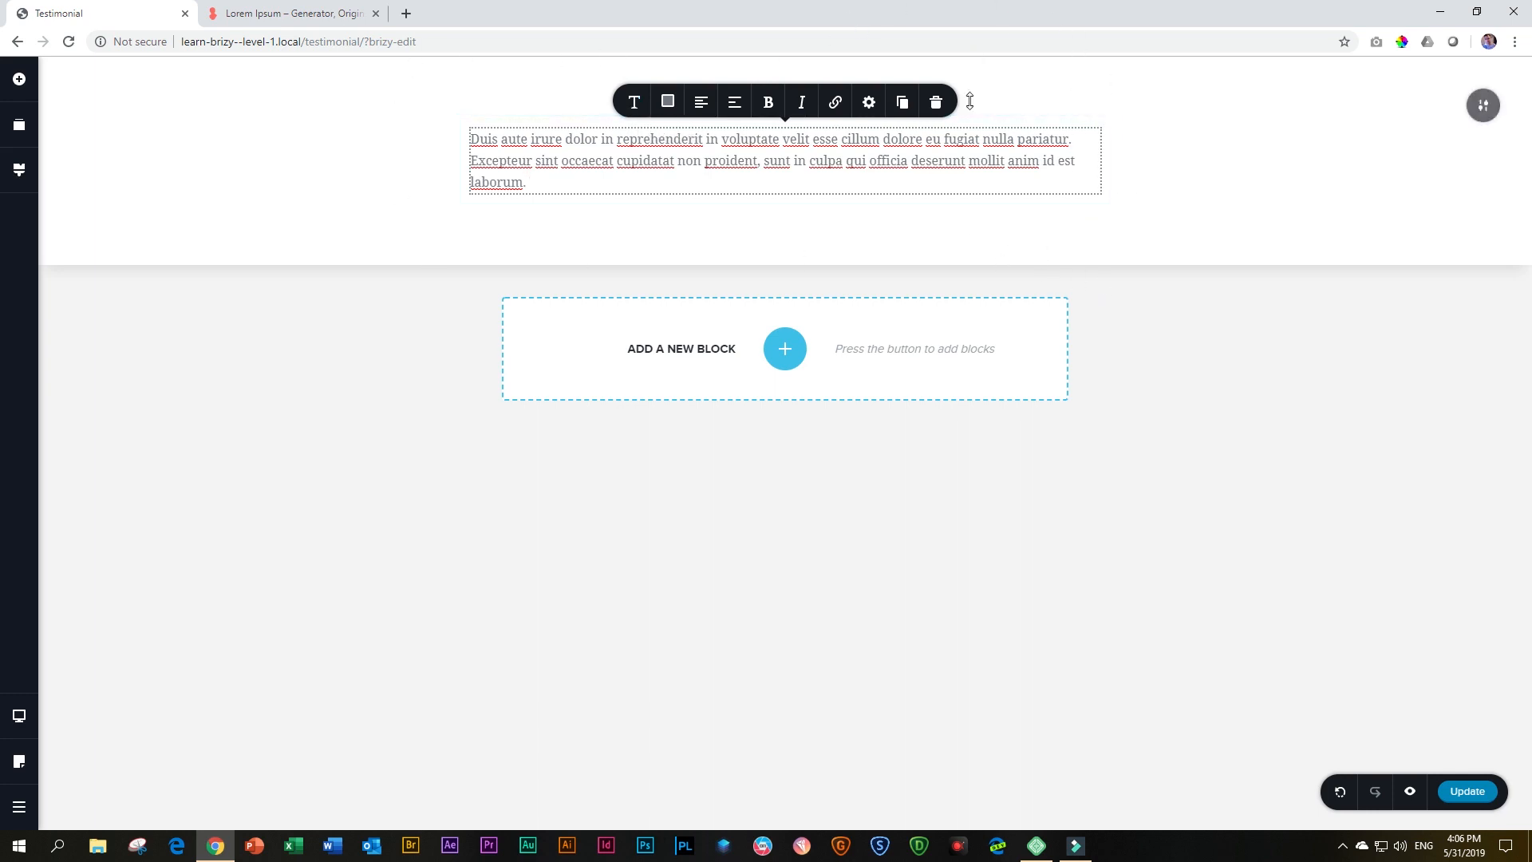
Add a second blank block and reorder it above the testimonial text block
{"action": "left_click", "coordinate": [636, 105]}
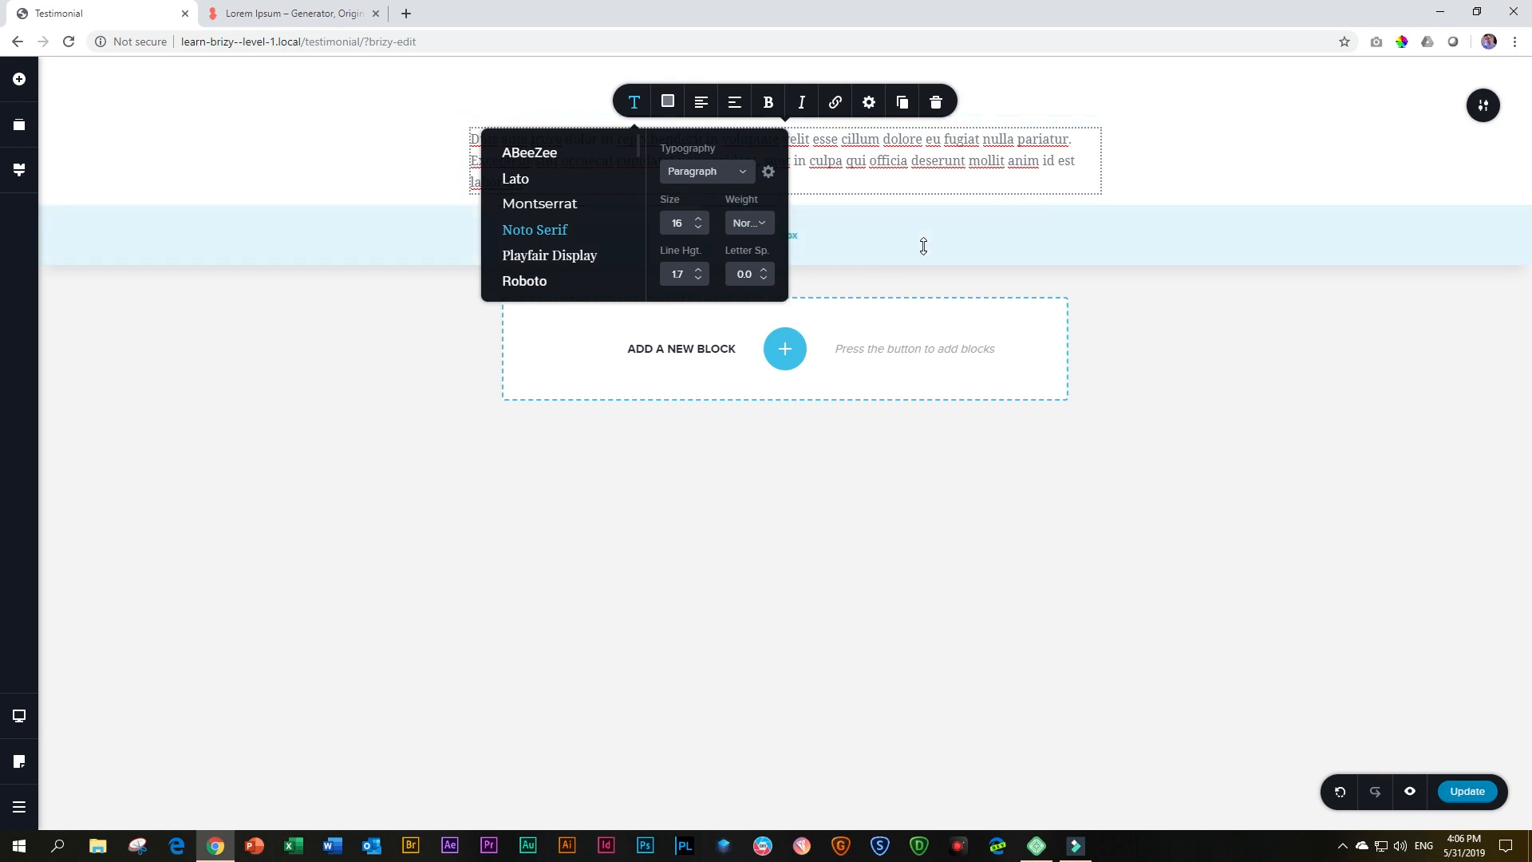
{"action": "left_click", "coordinate": [785, 350]}
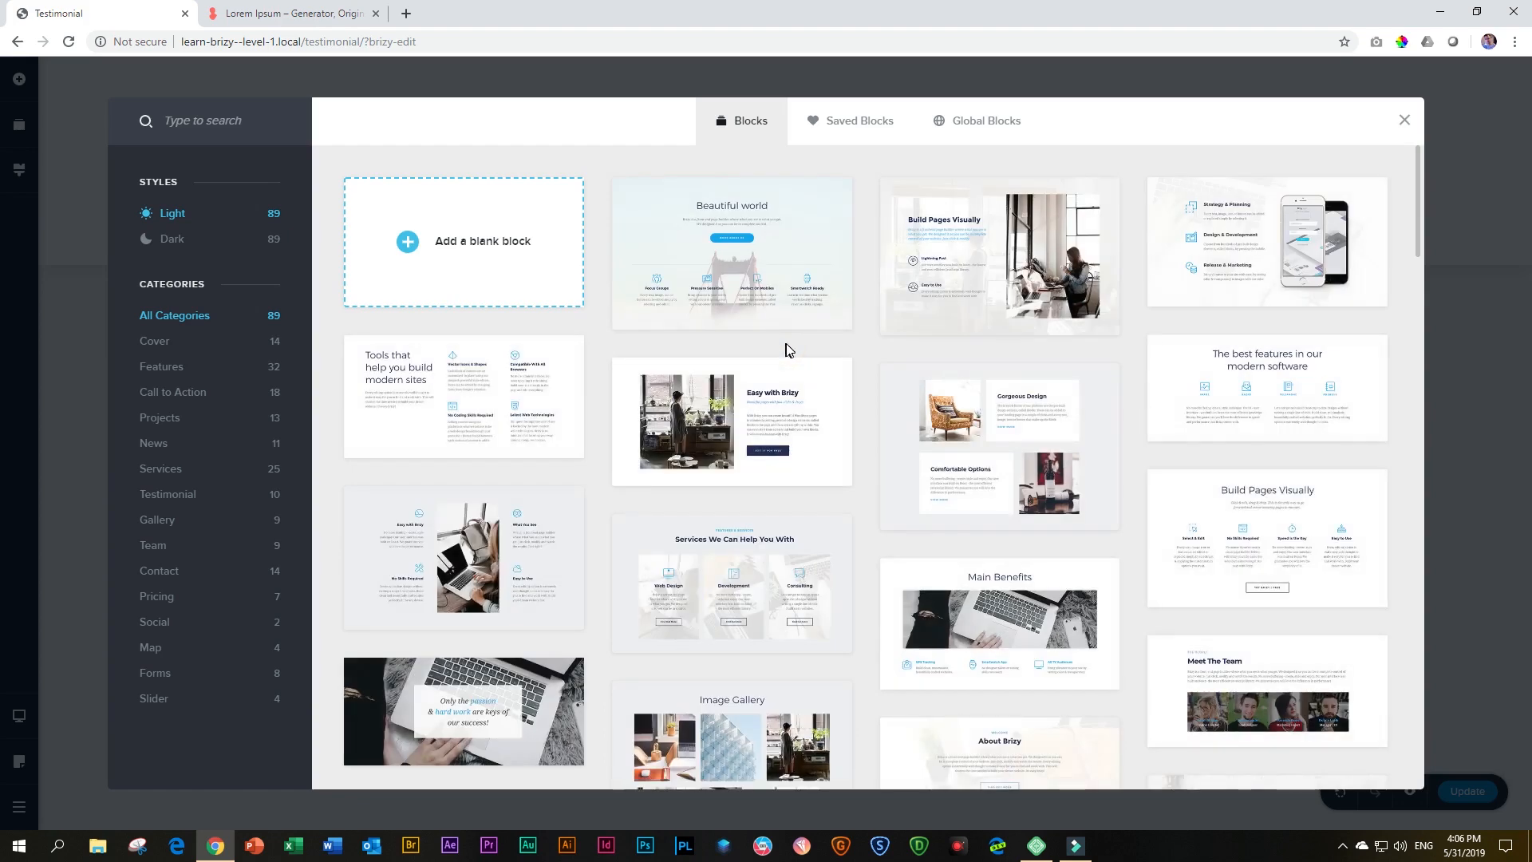
{"action": "left_click", "coordinate": [490, 251]}
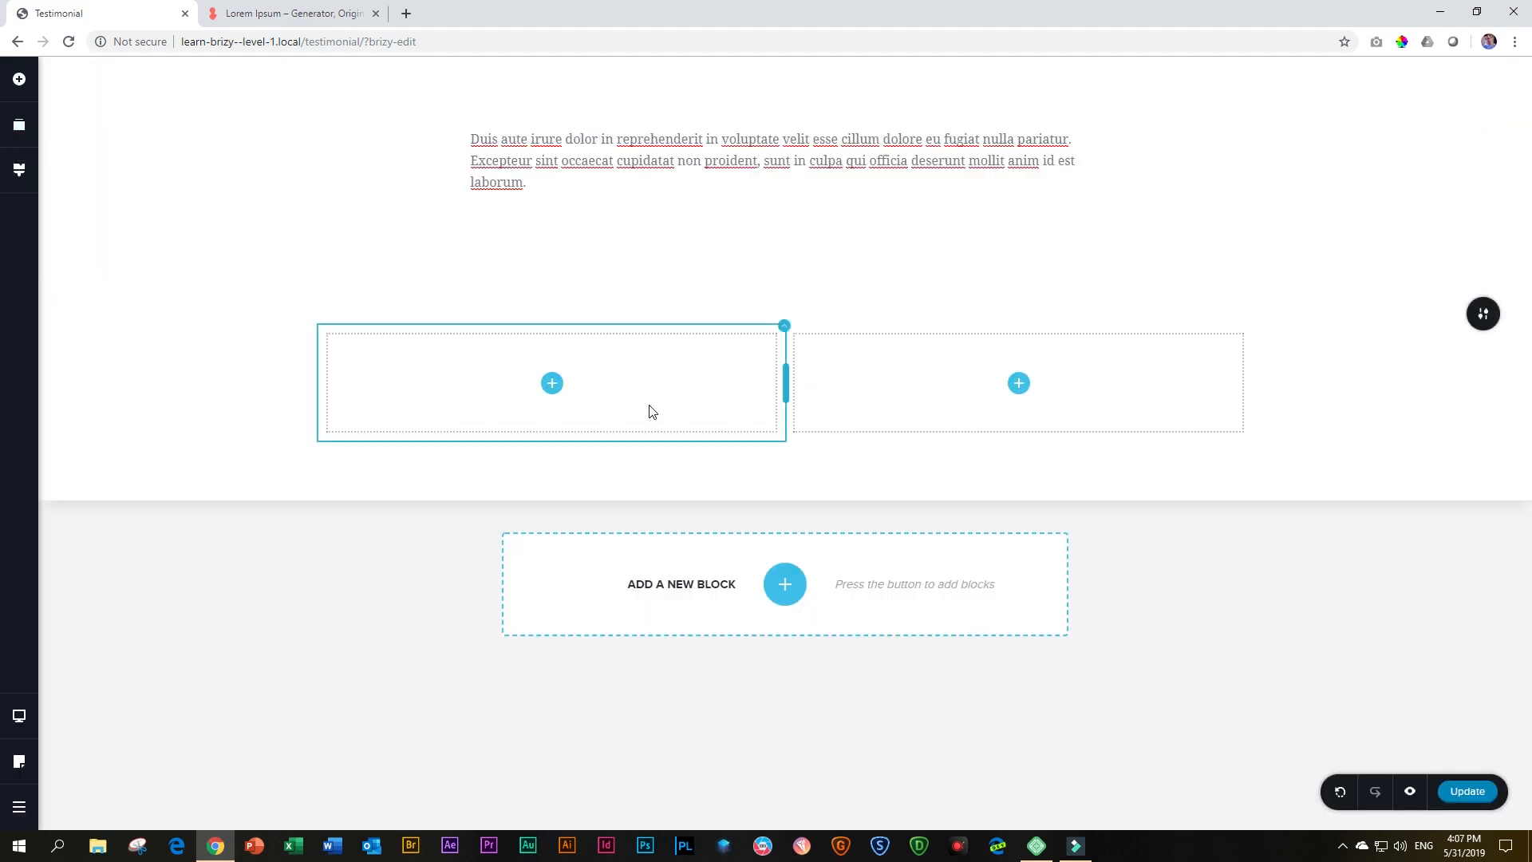
{"action": "left_click", "coordinate": [20, 128]}
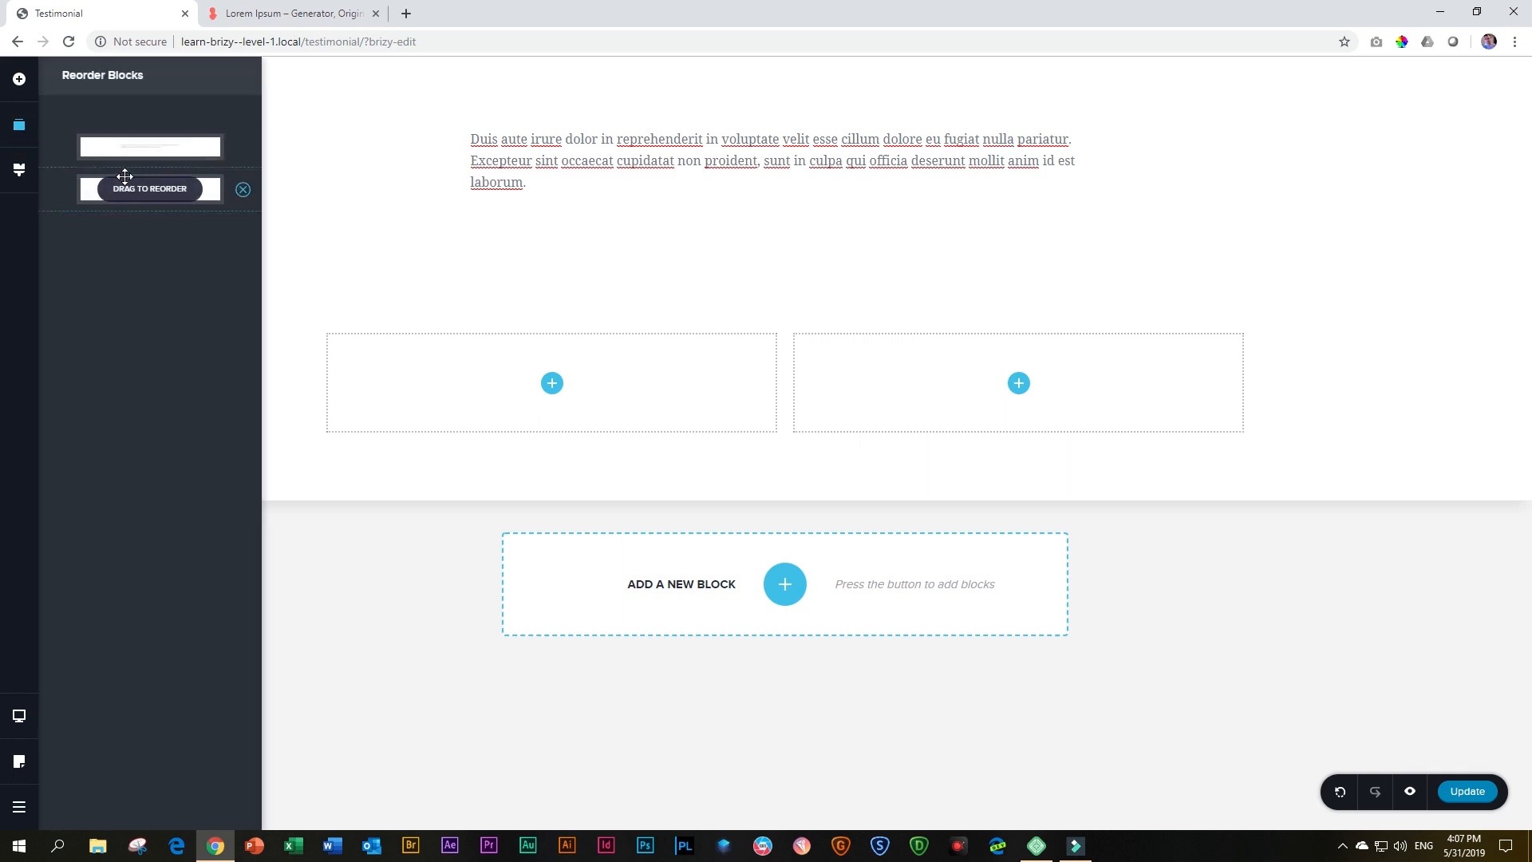
{"action": "left_click_drag", "start_coordinate": [124, 189], "coordinate": [126, 141]}
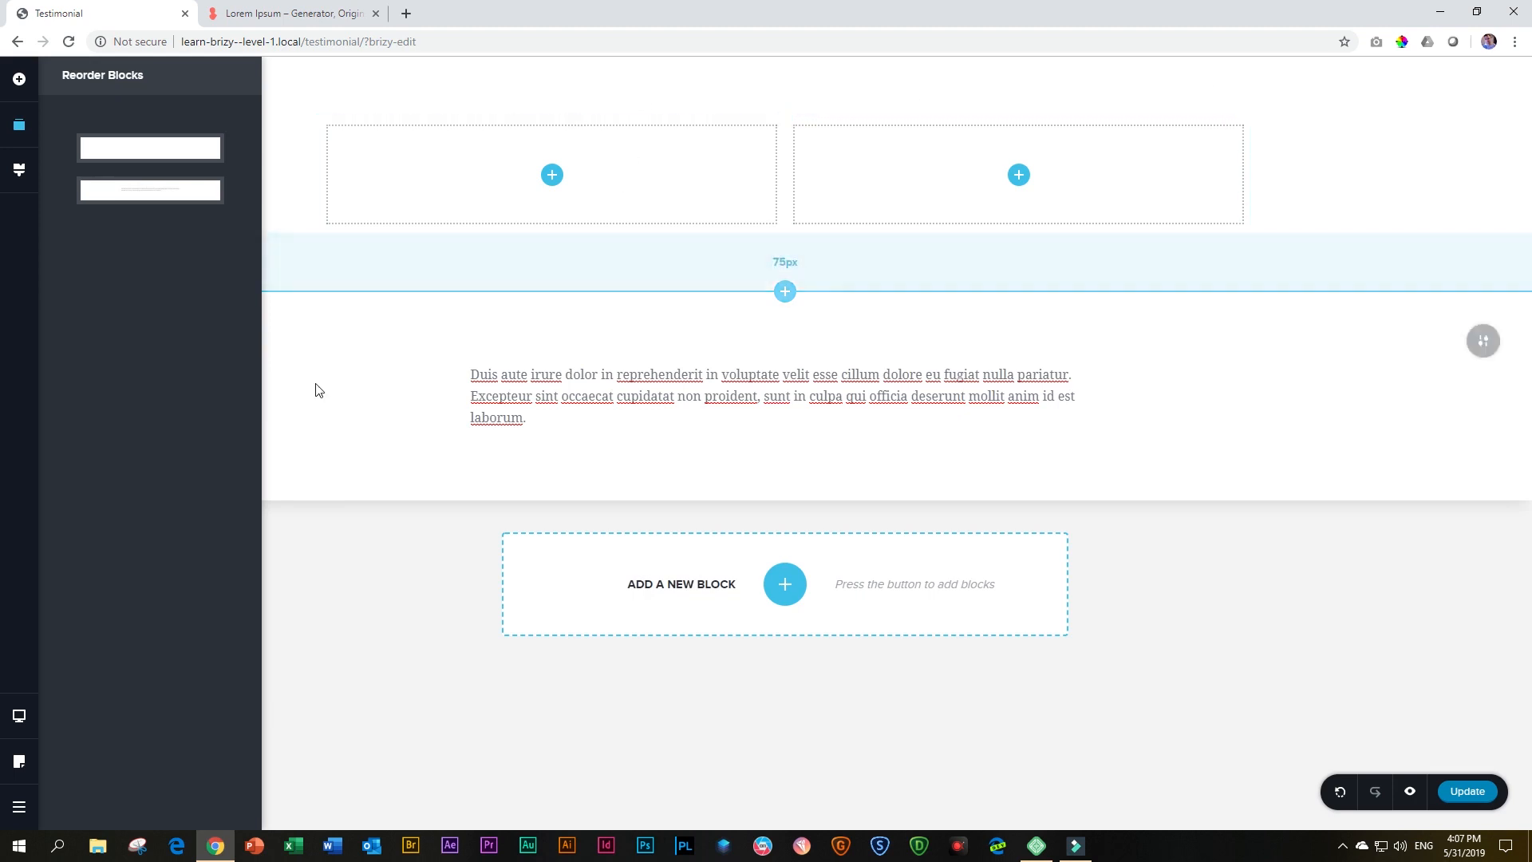
{"action": "left_click", "coordinate": [547, 424]}
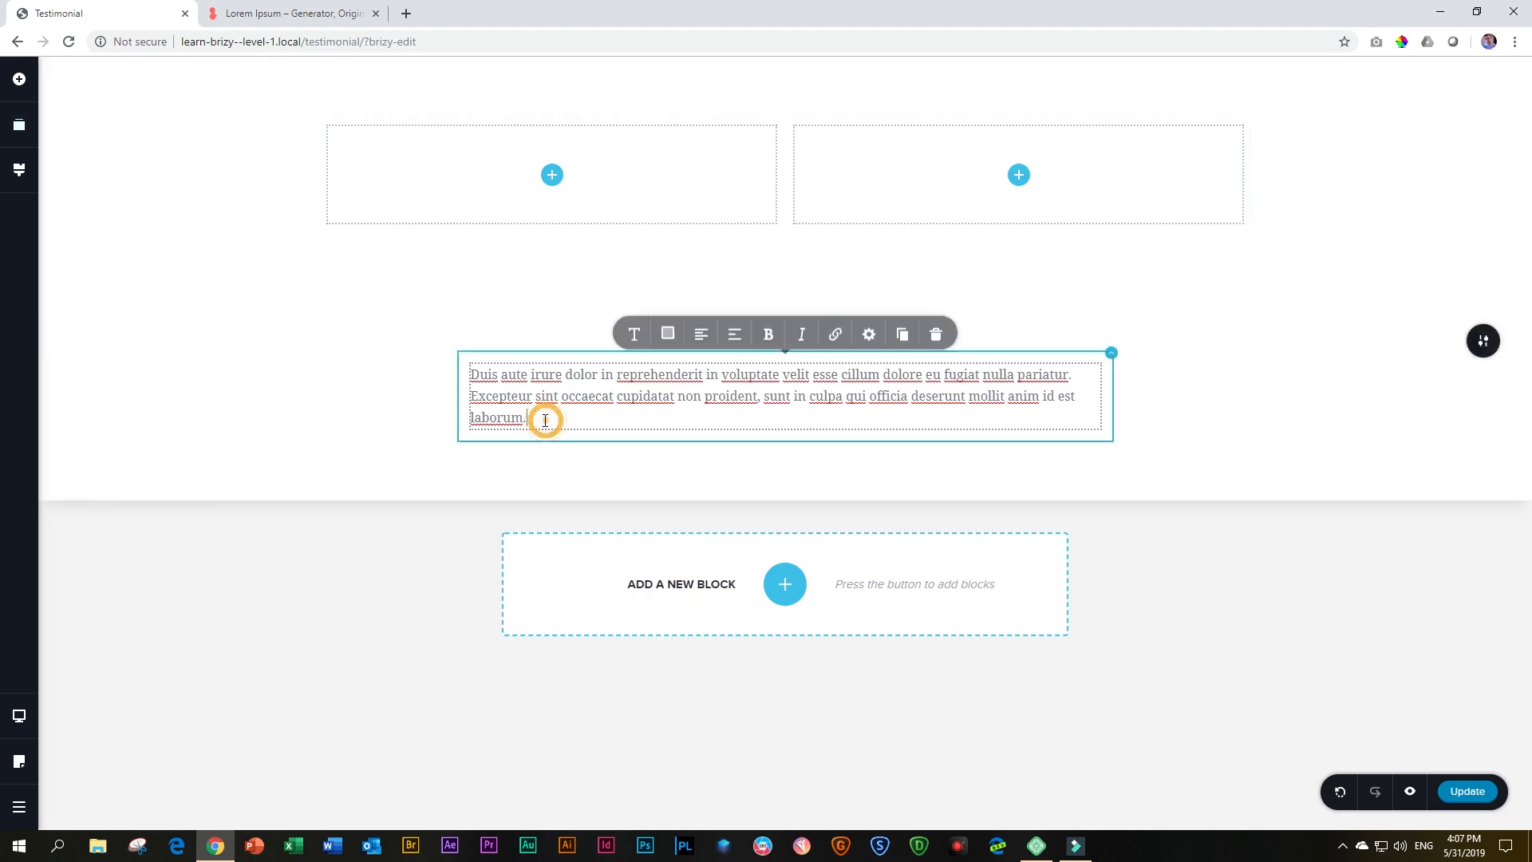
Set the testimonial text's font to Cormorant Garamond
{"action": "left_click", "coordinate": [633, 338]}
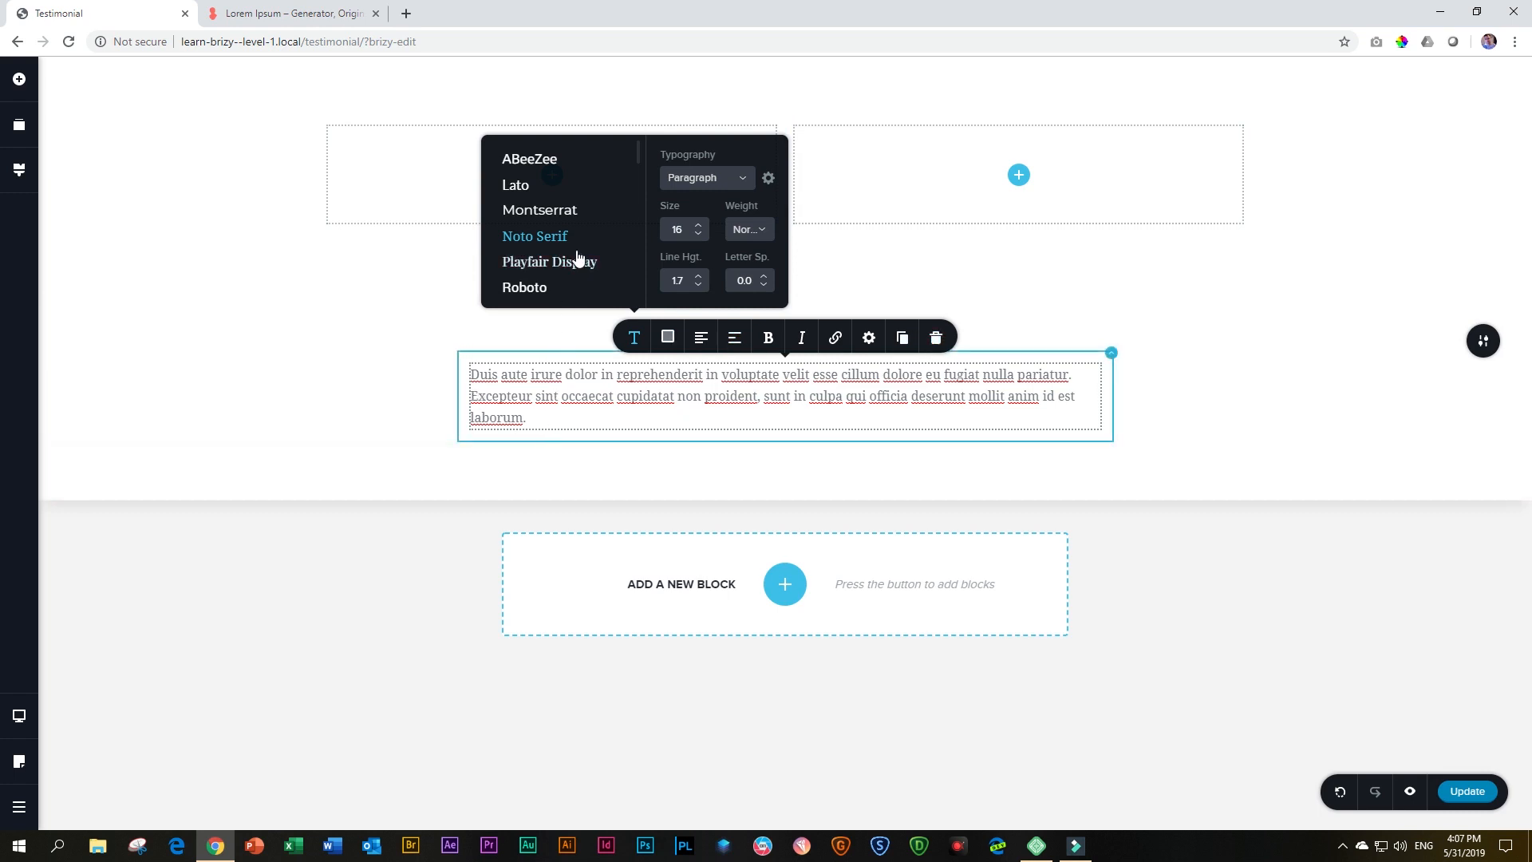
{"action": "scroll", "coordinate": [580, 253], "scroll_direction": "down", "scroll_amount": 10}
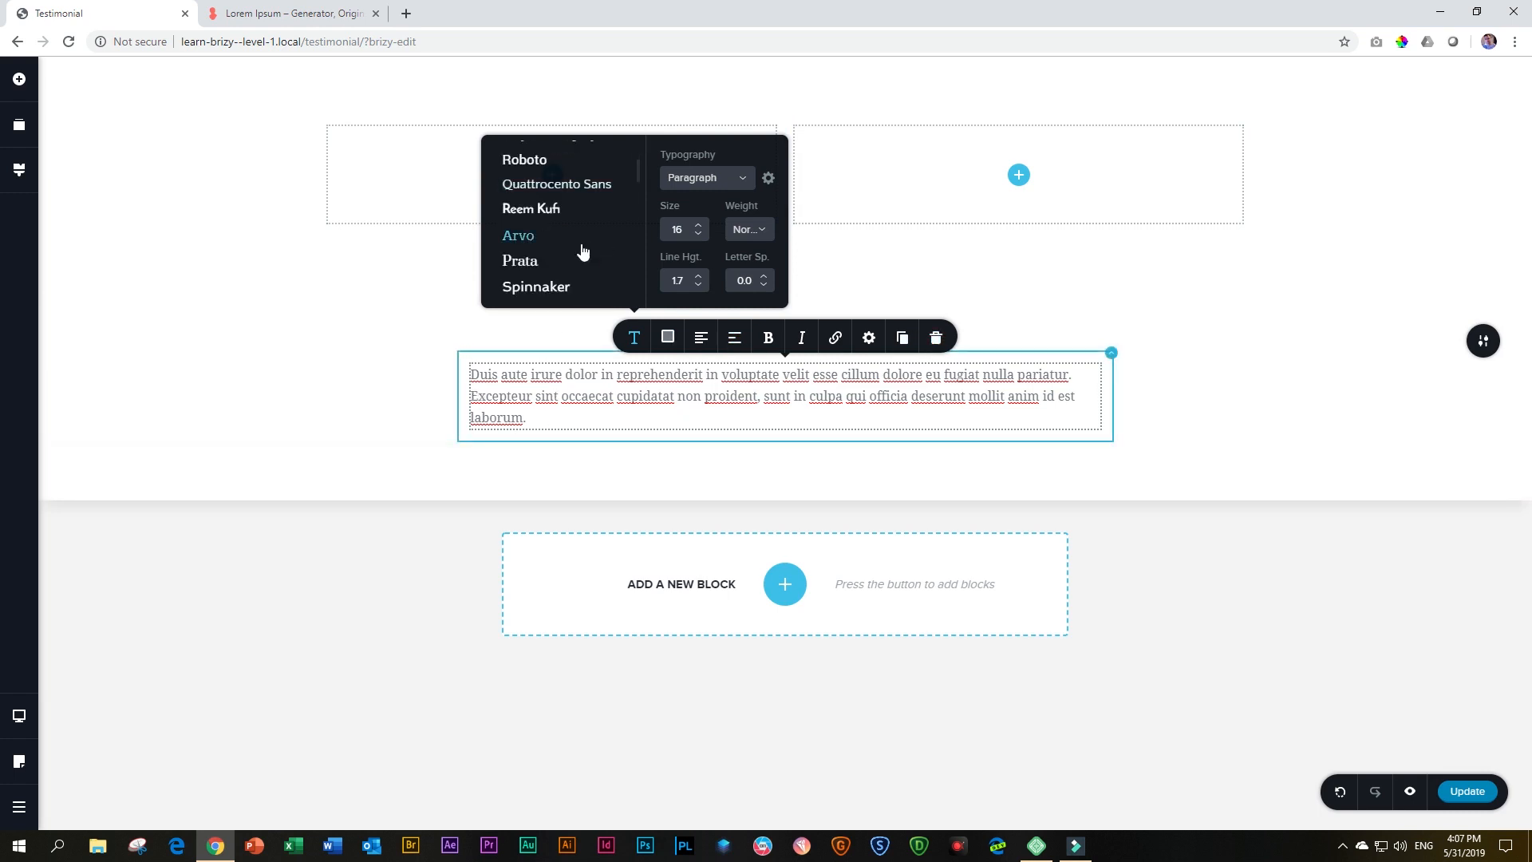
{"action": "scroll", "coordinate": [581, 258], "scroll_direction": "down", "scroll_amount": 2}
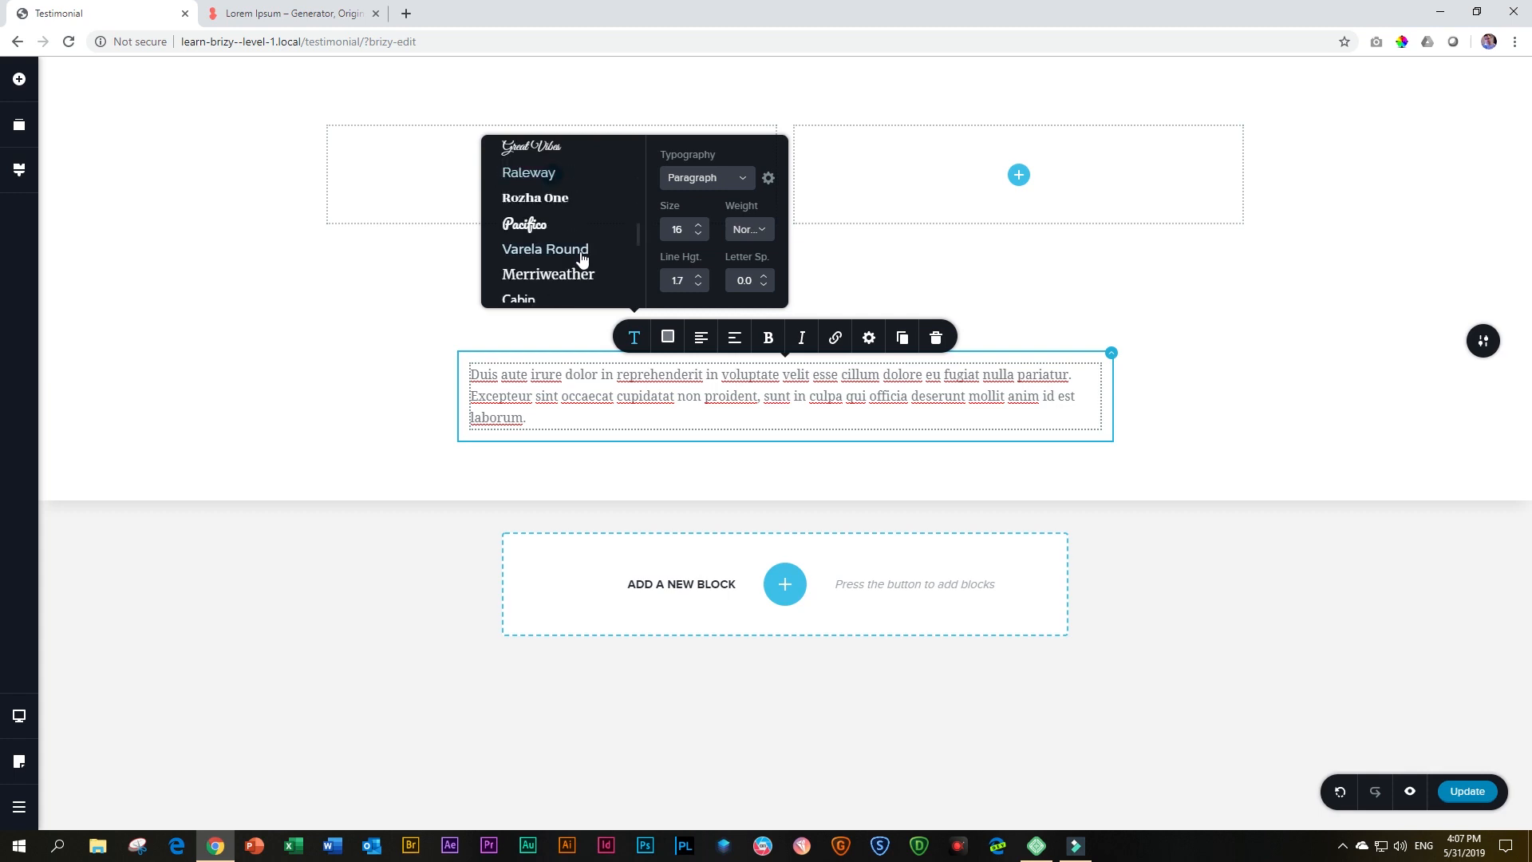
{"action": "scroll", "coordinate": [580, 253], "scroll_direction": "down", "scroll_amount": 2}
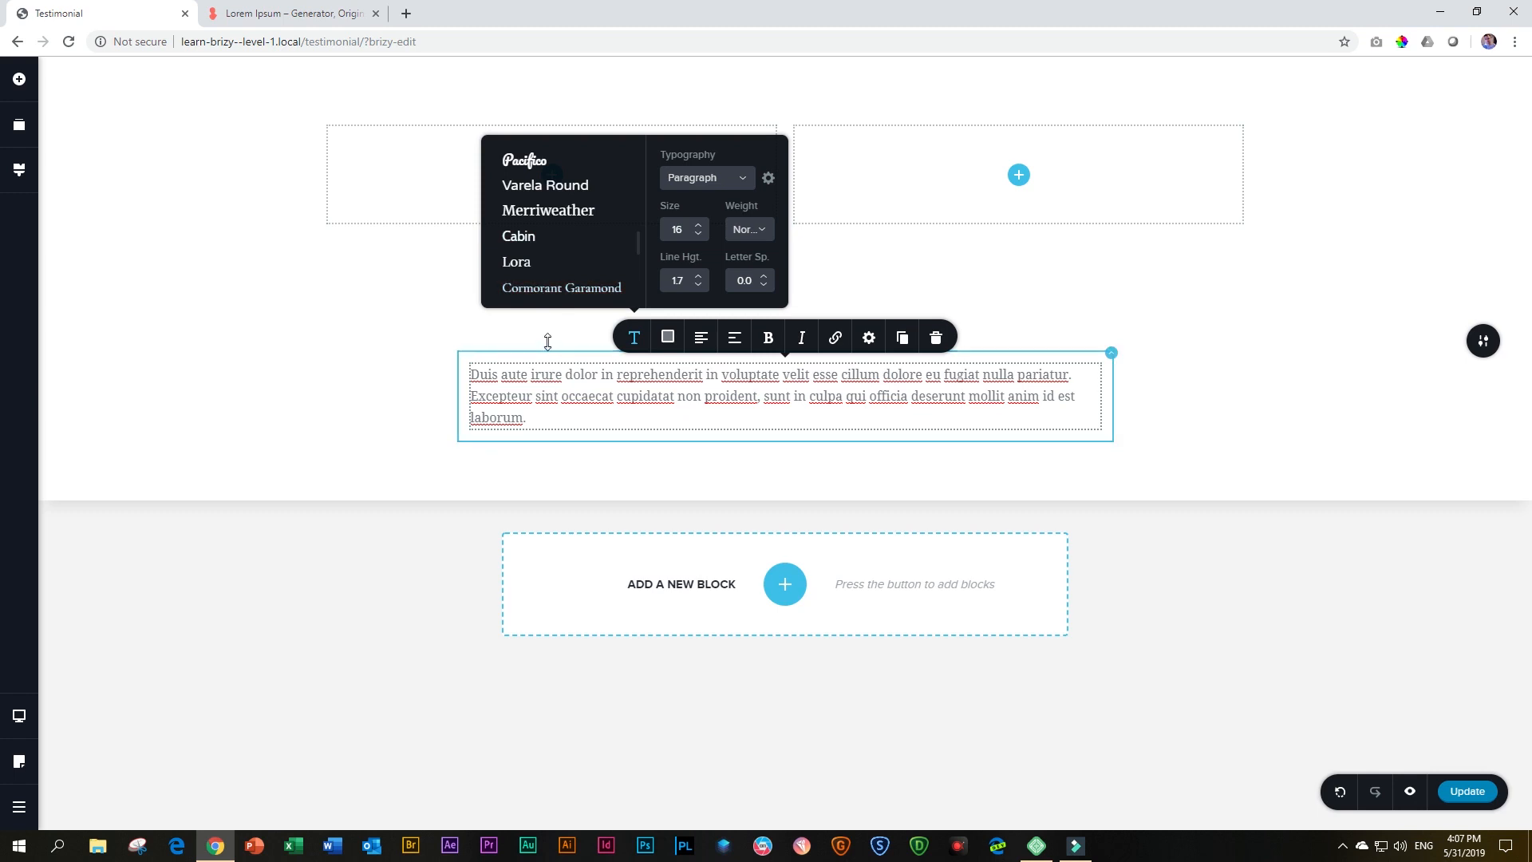
{"action": "left_click", "coordinate": [563, 289]}
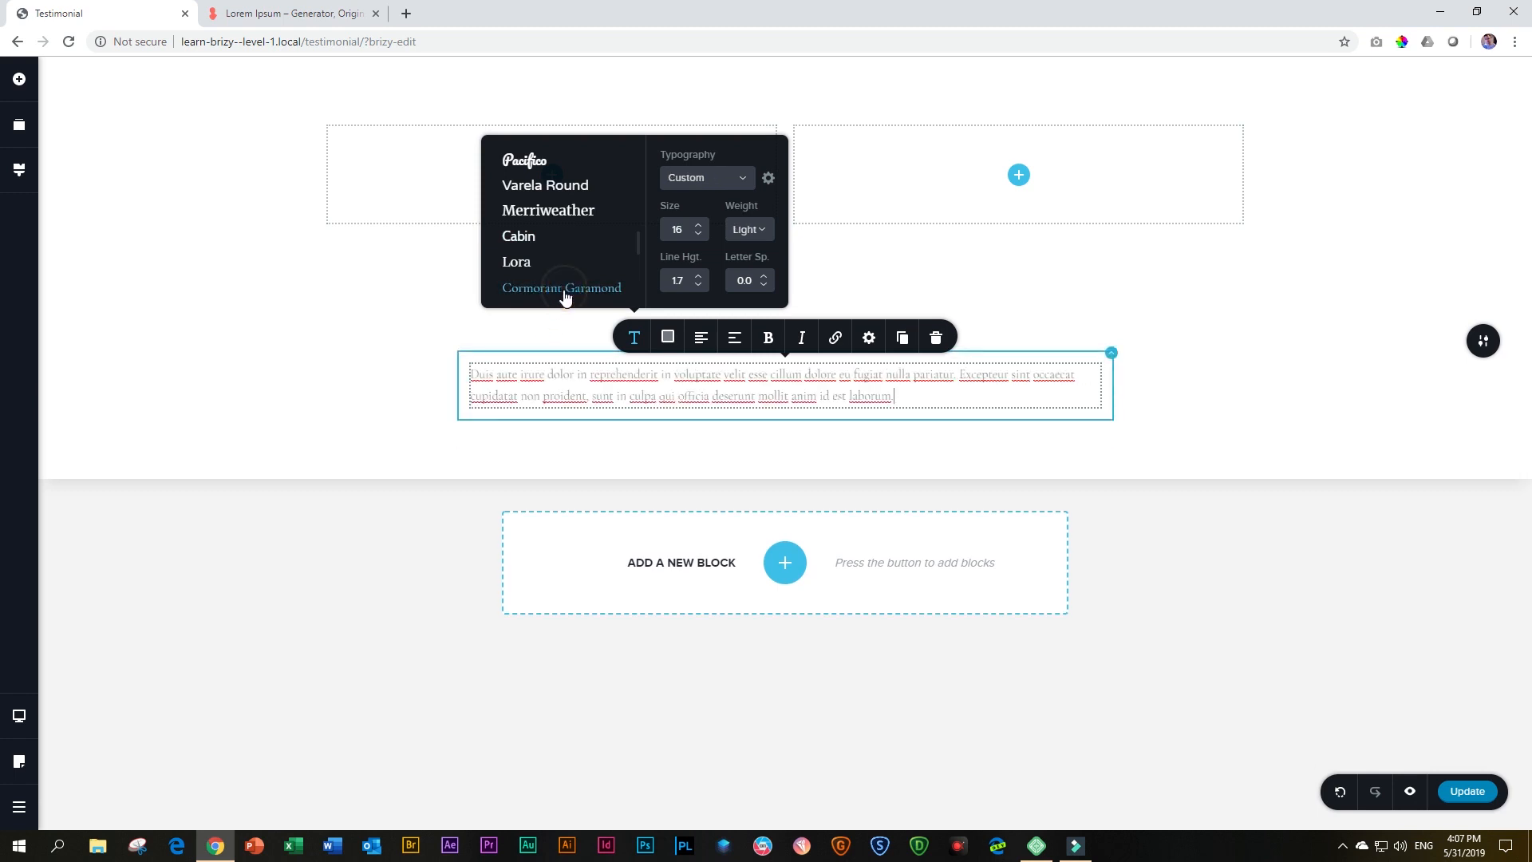
Enclose the testimonial passage in double quotation marks, from before "Duis" to after "laborum."
{"action": "left_click", "coordinate": [476, 372]}
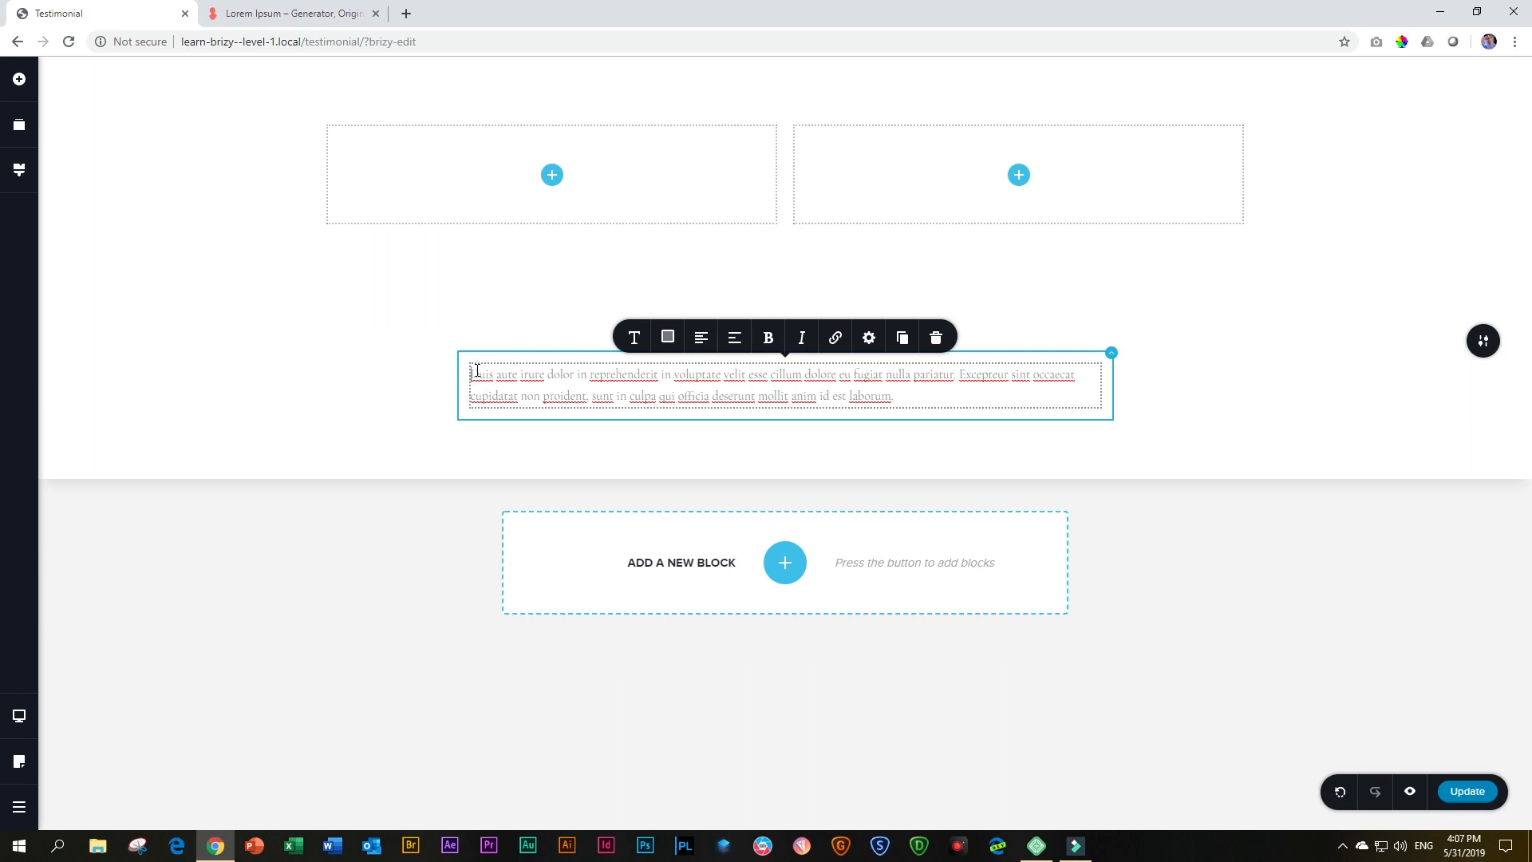
{"action": "type", "text": "\""}
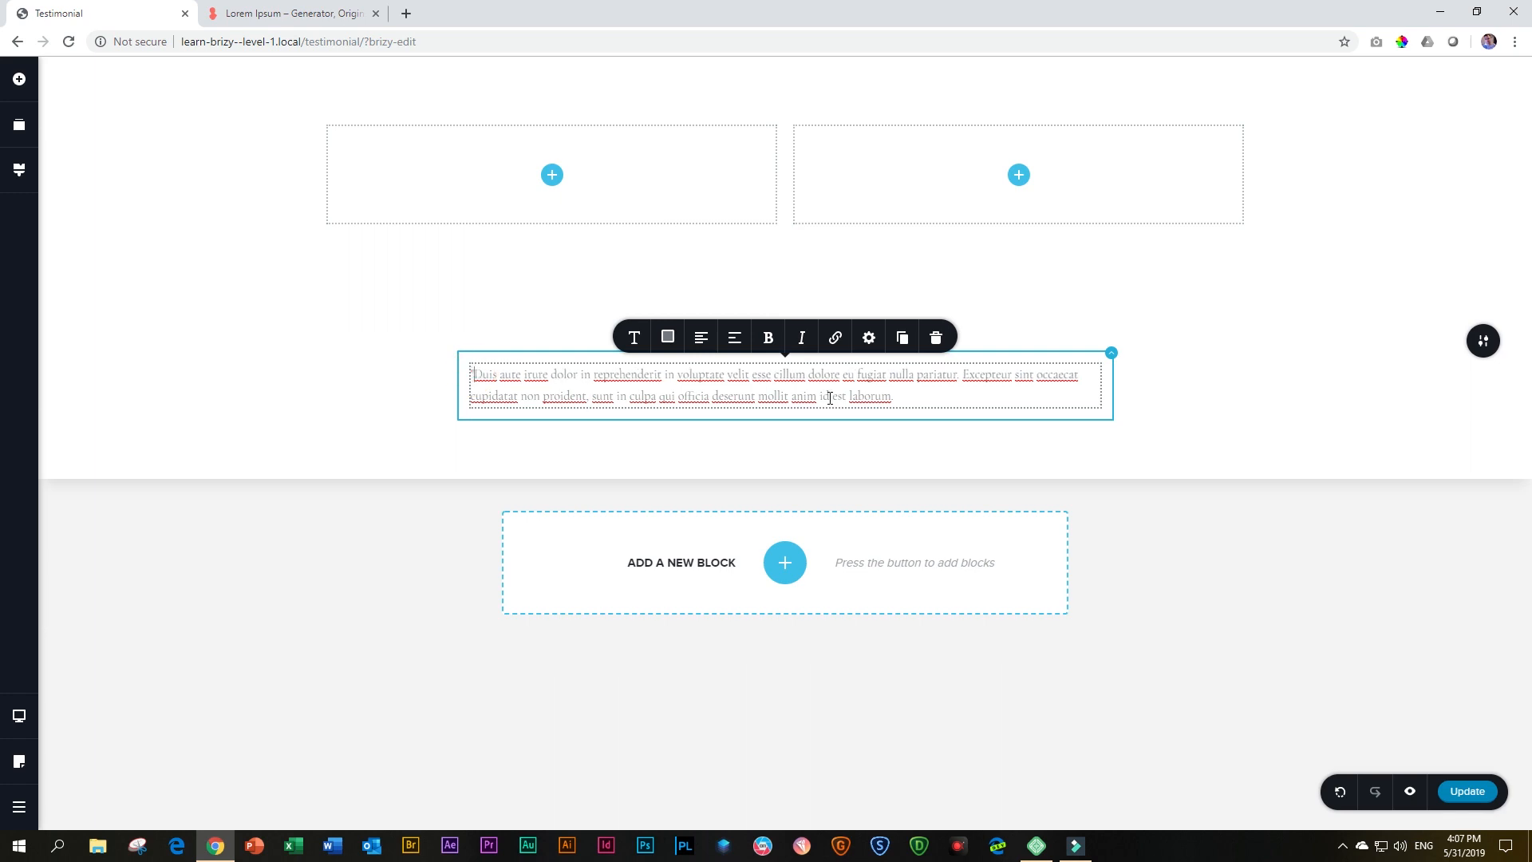
{"action": "left_click", "coordinate": [916, 395]}
Set the testimonial text's size to 22 and its weight to Bold
{"action": "left_click", "coordinate": [632, 339]}
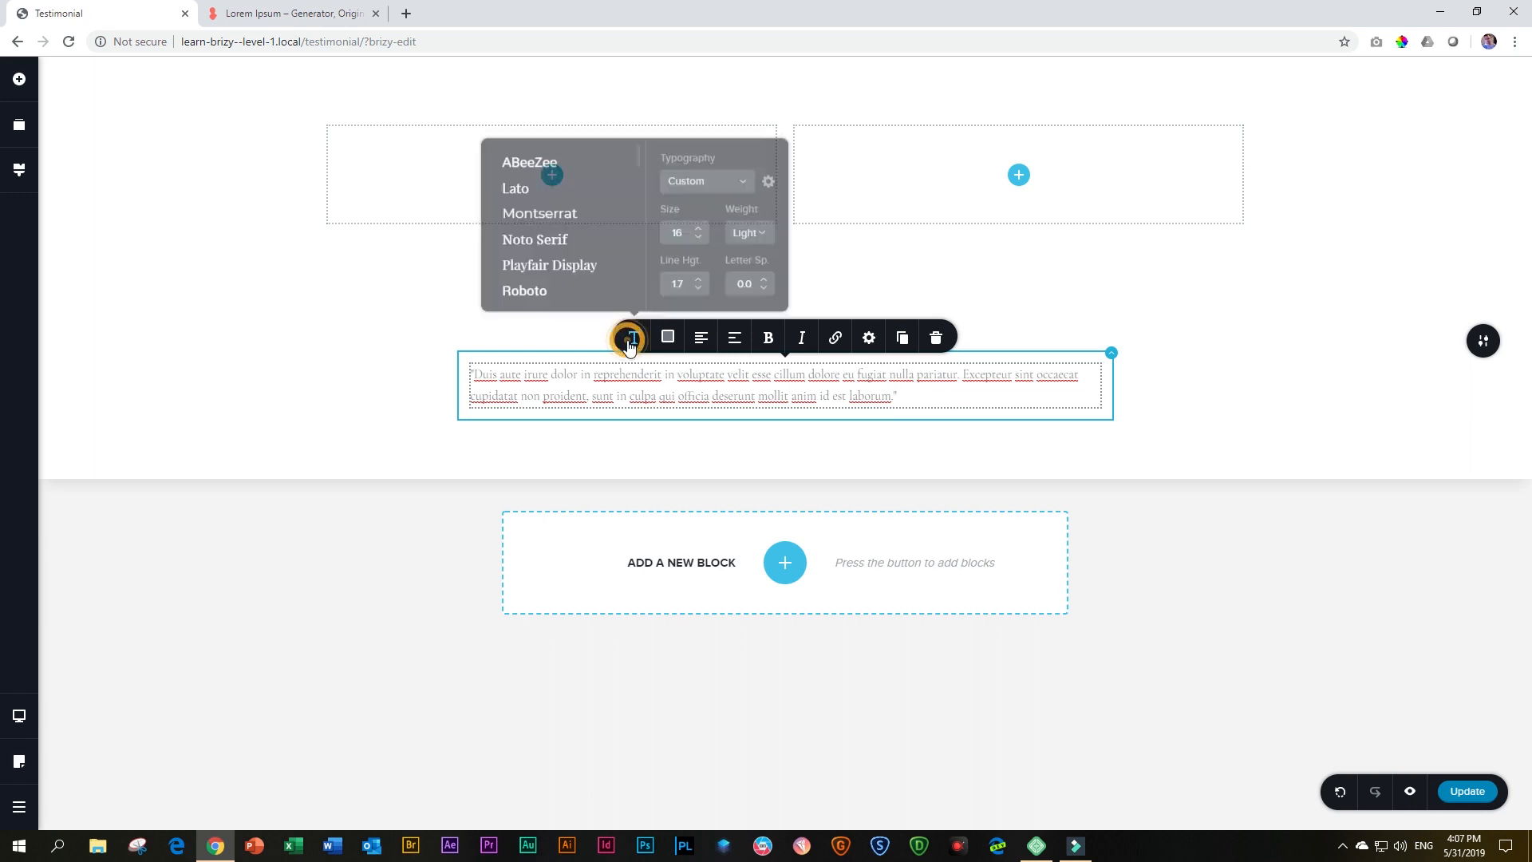
{"action": "left_click", "coordinate": [700, 225]}
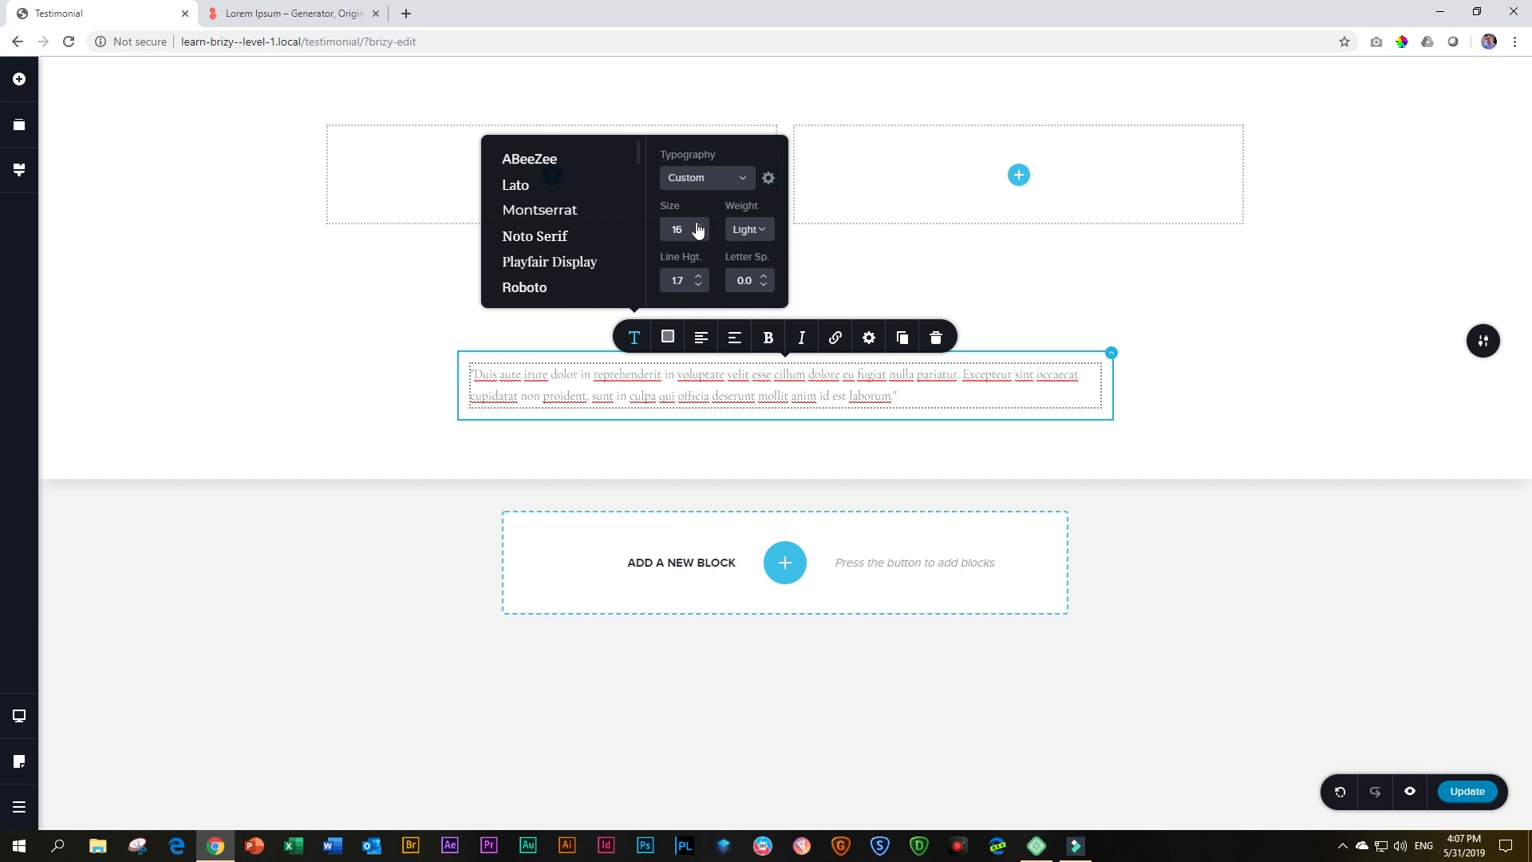
{"action": "left_click", "coordinate": [698, 224]}
{"action": "left_click", "coordinate": [697, 225]}
{"action": "left_click", "coordinate": [697, 226]}
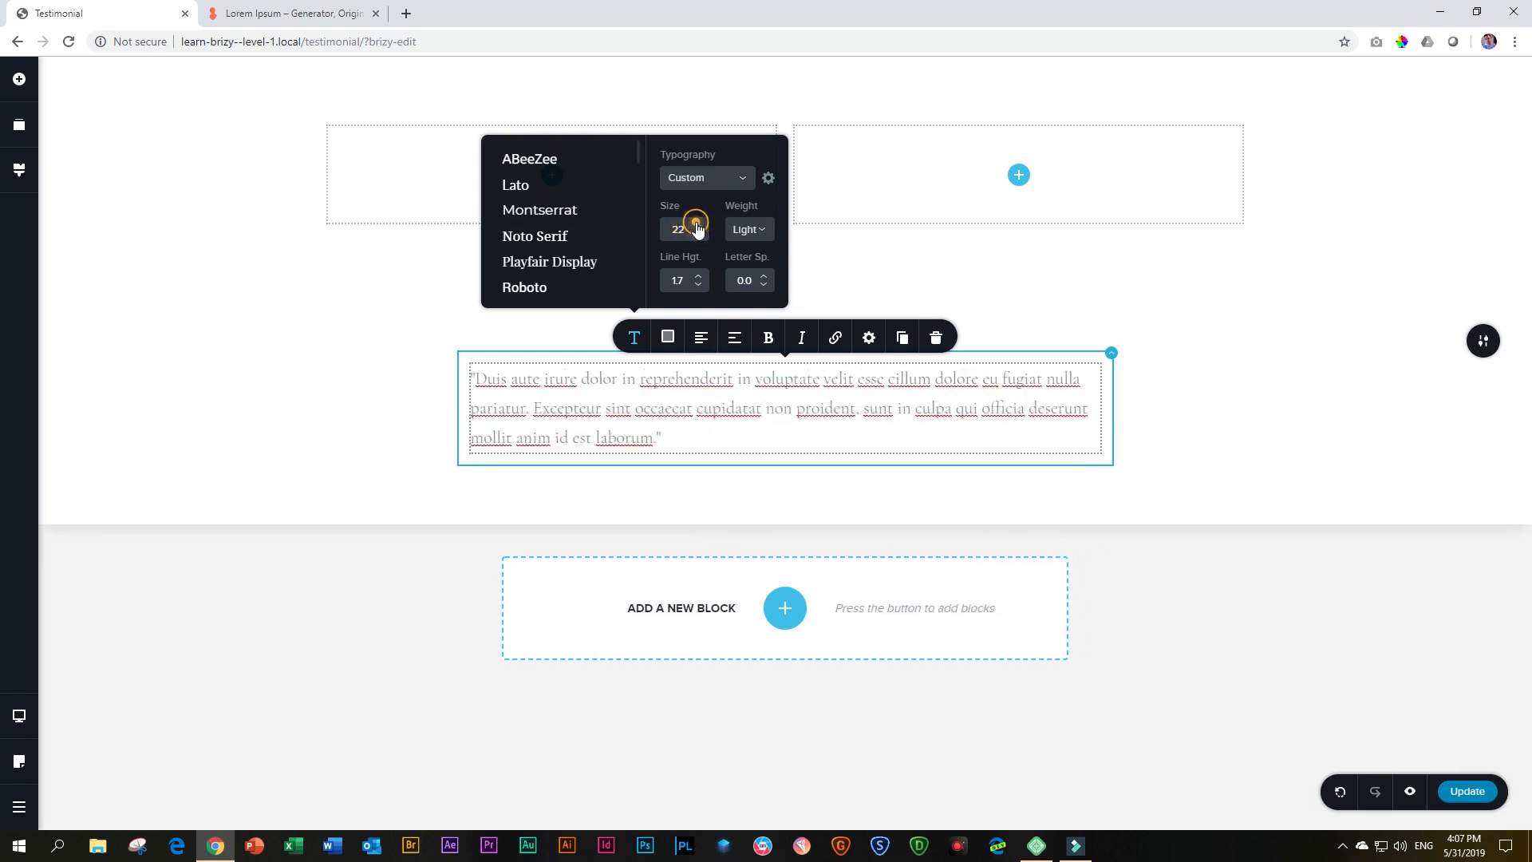
{"action": "left_click", "coordinate": [756, 229]}
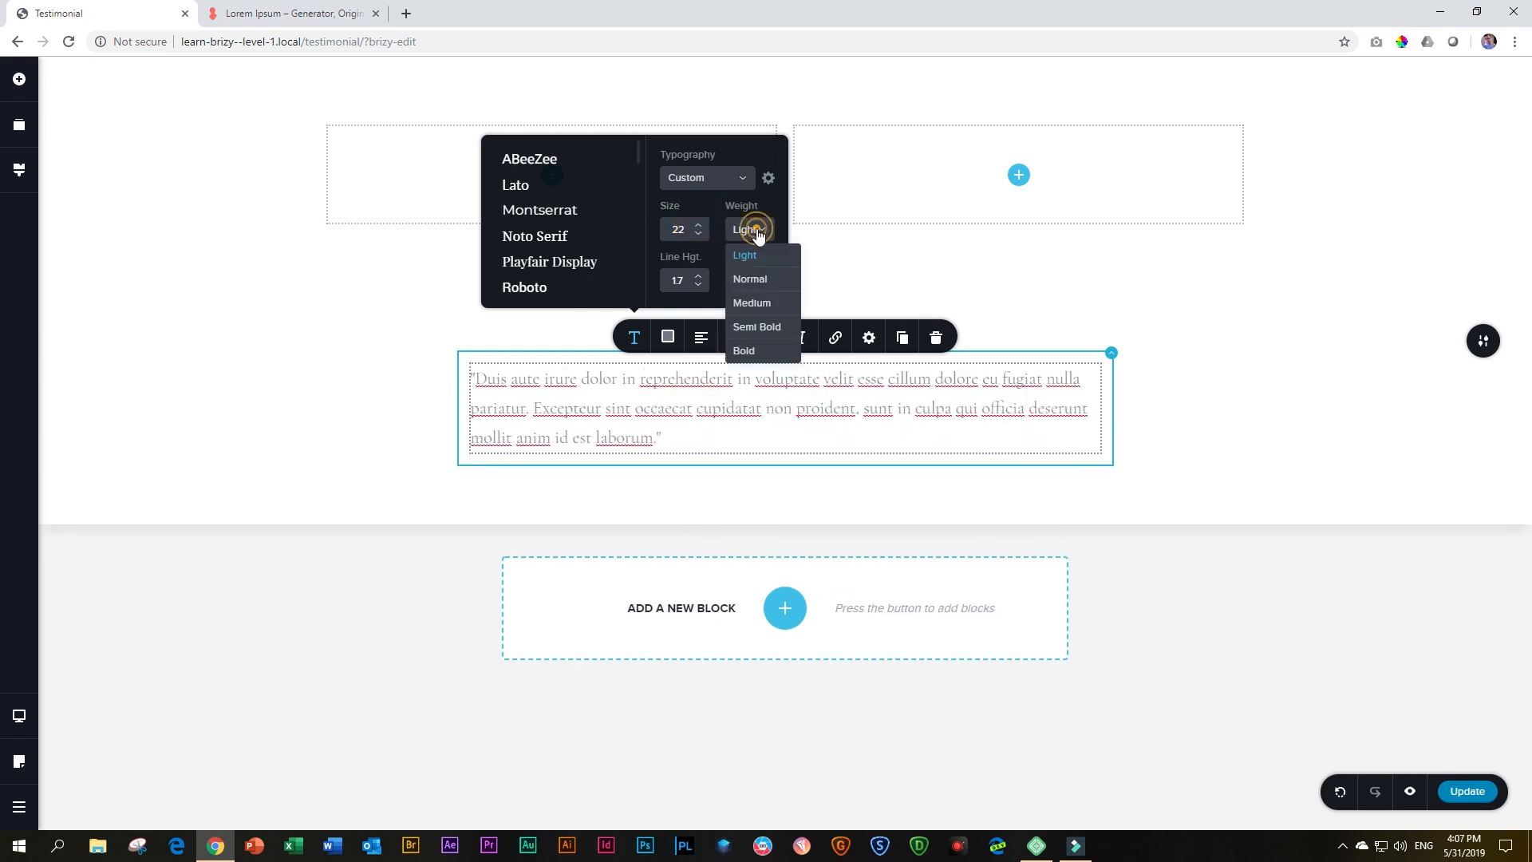
{"action": "left_click", "coordinate": [750, 351]}
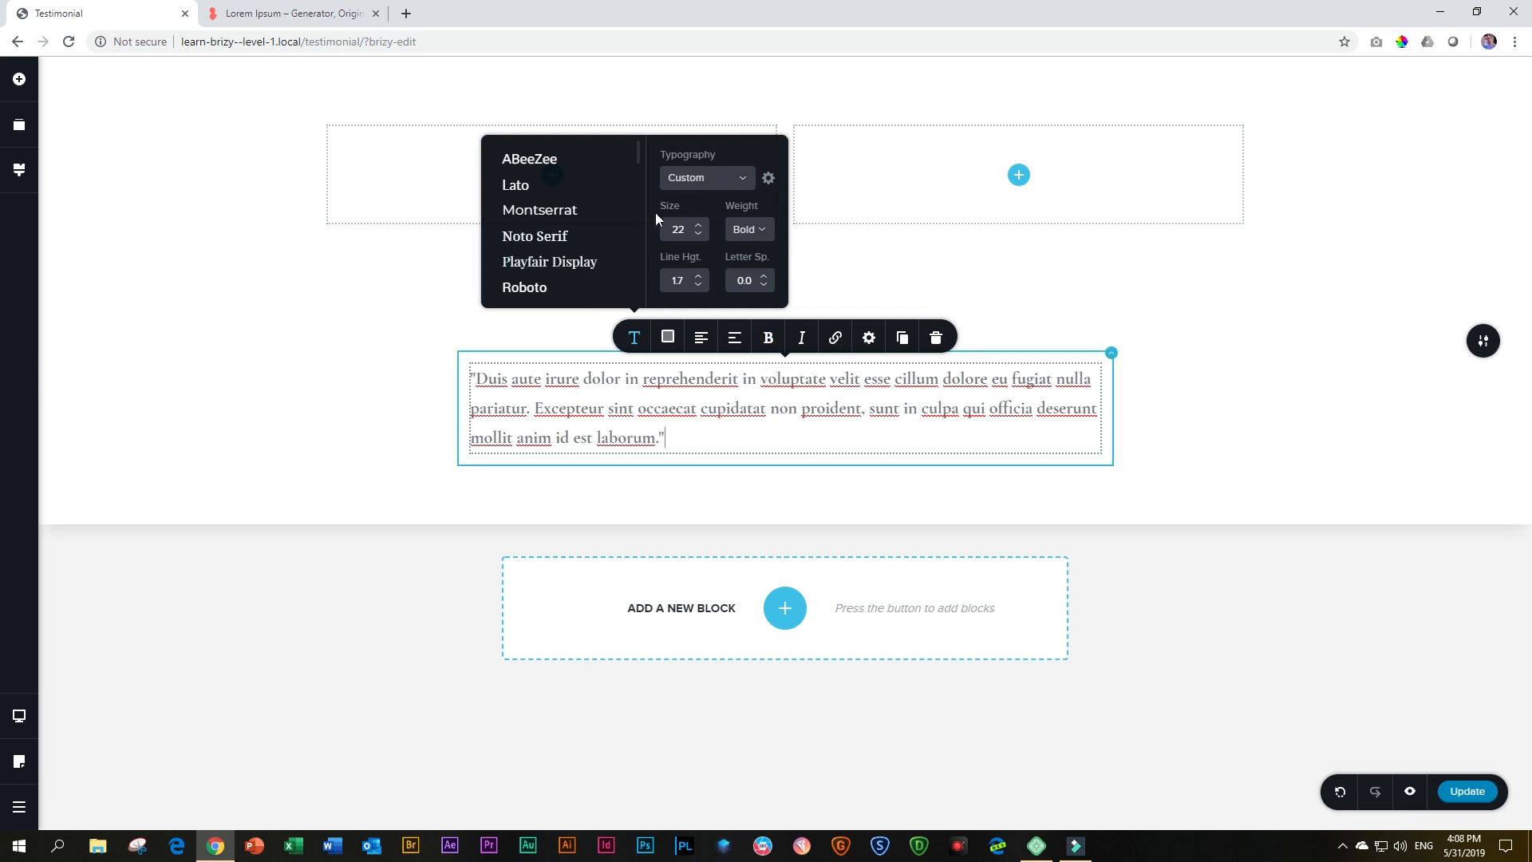
{"action": "left_click", "coordinate": [1242, 418]}
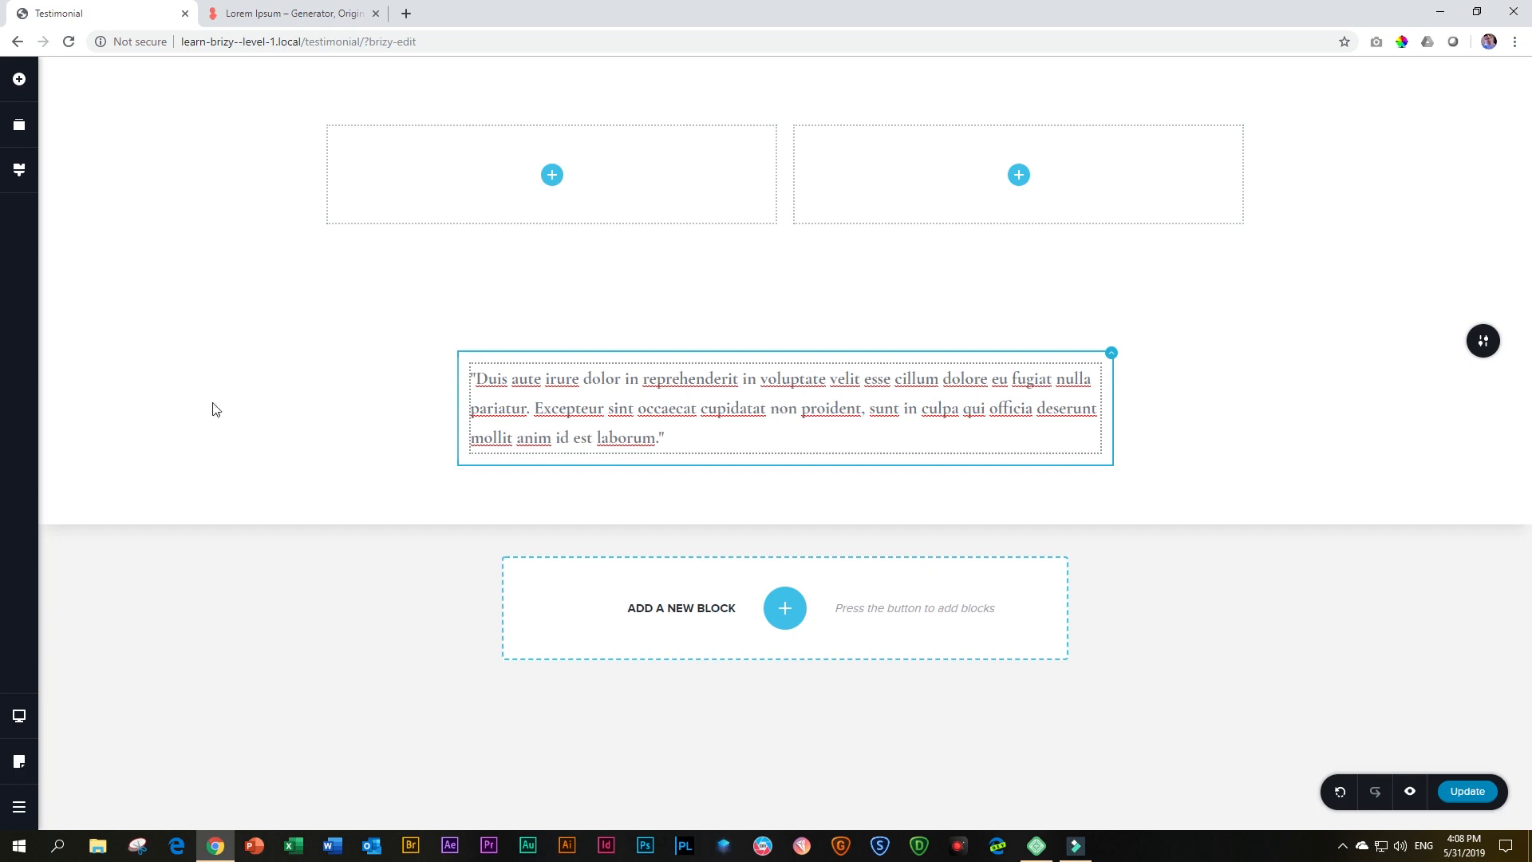
Preview the testimonial page in the Tablet and Mobile layouts, and return to the Desktop layout
{"action": "left_click", "coordinate": [18, 720]}
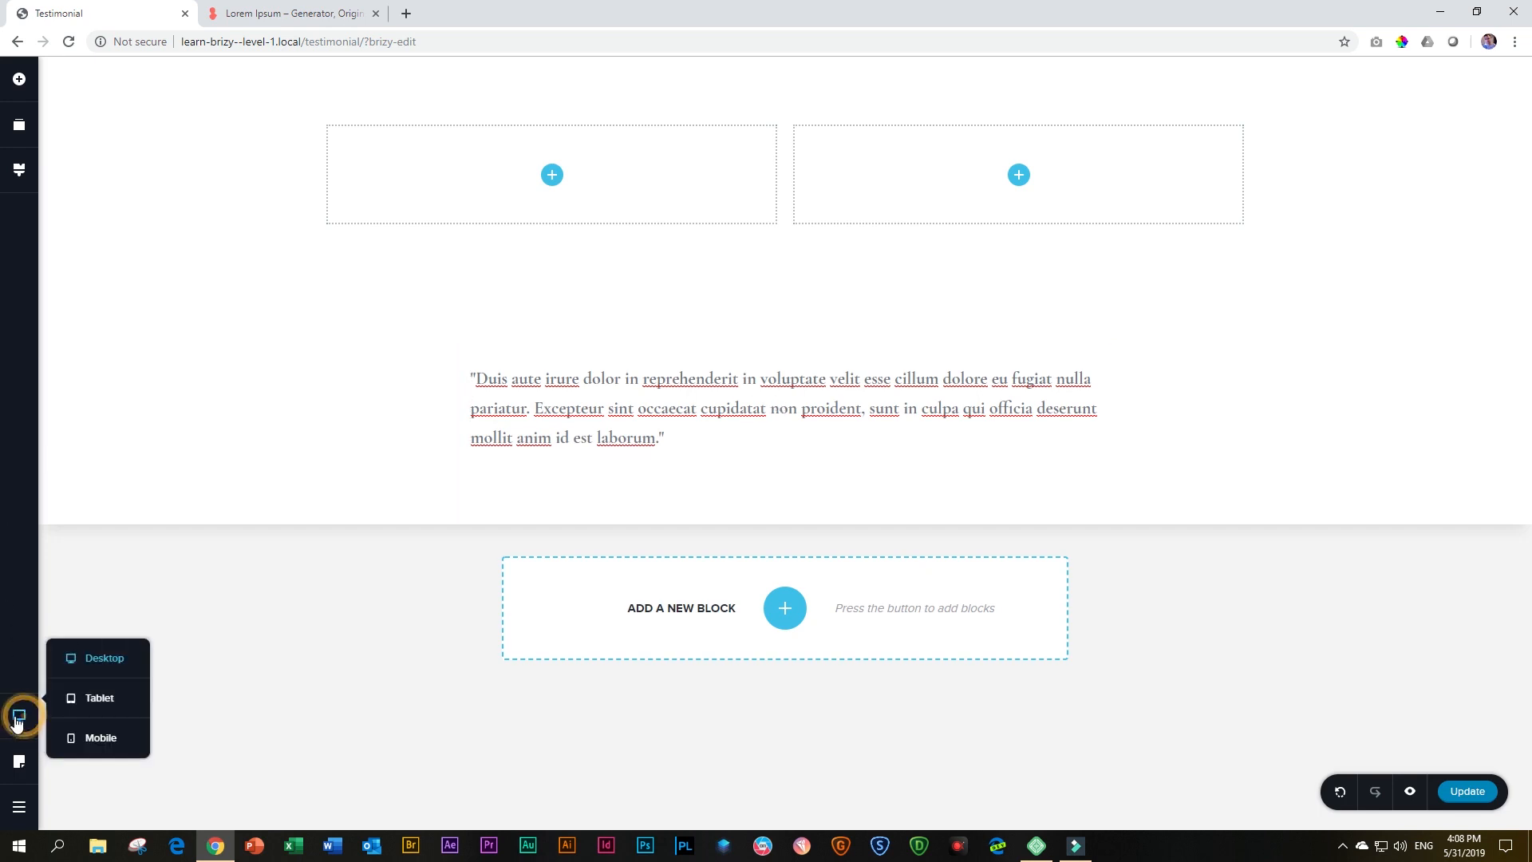
{"action": "left_click", "coordinate": [93, 696]}
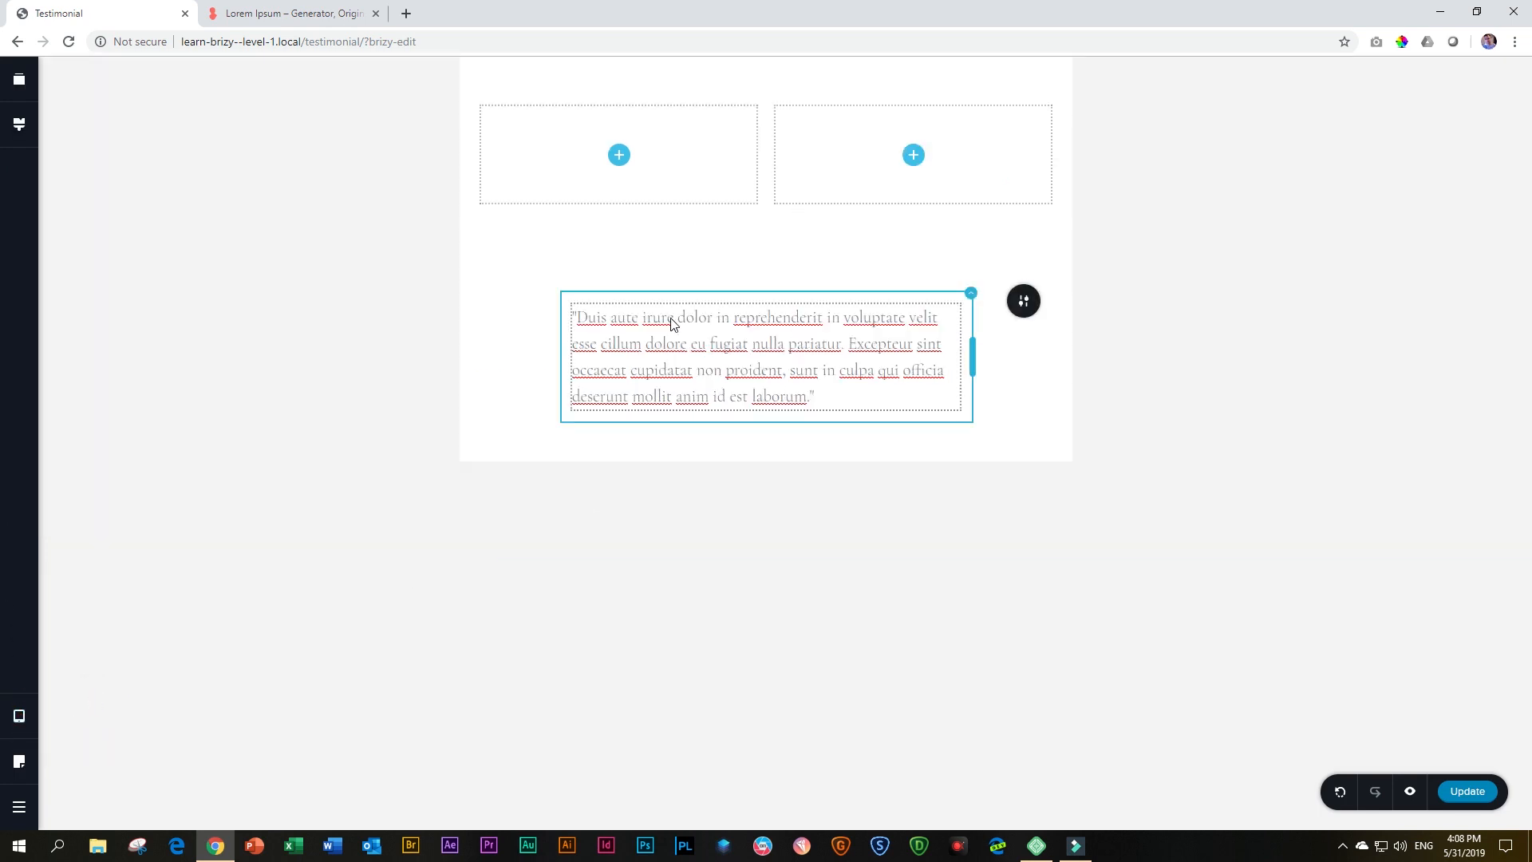
{"action": "left_click", "coordinate": [20, 716]}
{"action": "left_click", "coordinate": [94, 739]}
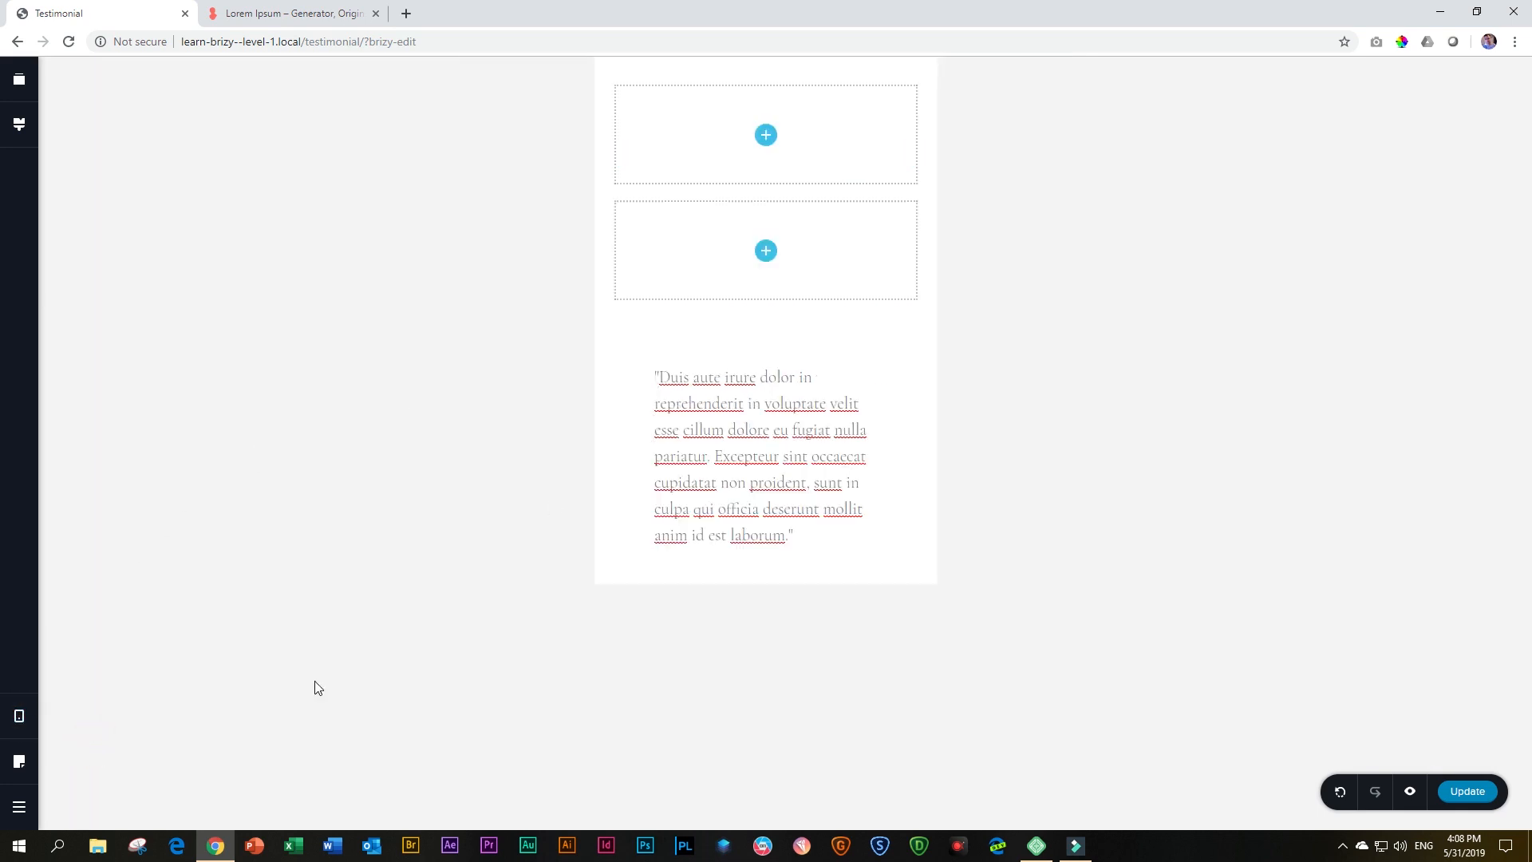
{"action": "left_click", "coordinate": [19, 715]}
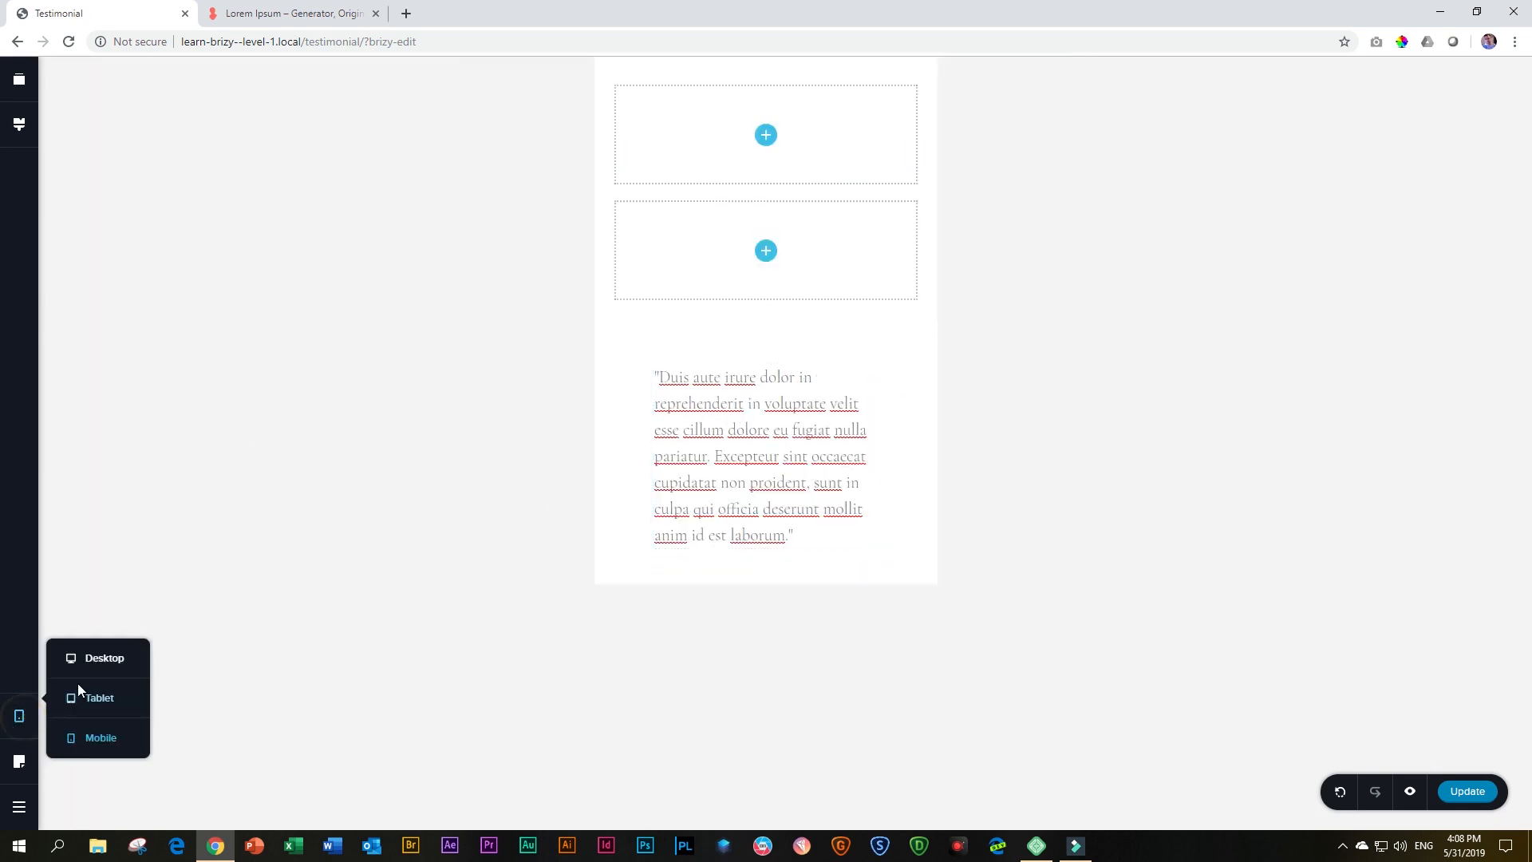
{"action": "left_click", "coordinate": [79, 696]}
{"action": "left_click", "coordinate": [20, 714]}
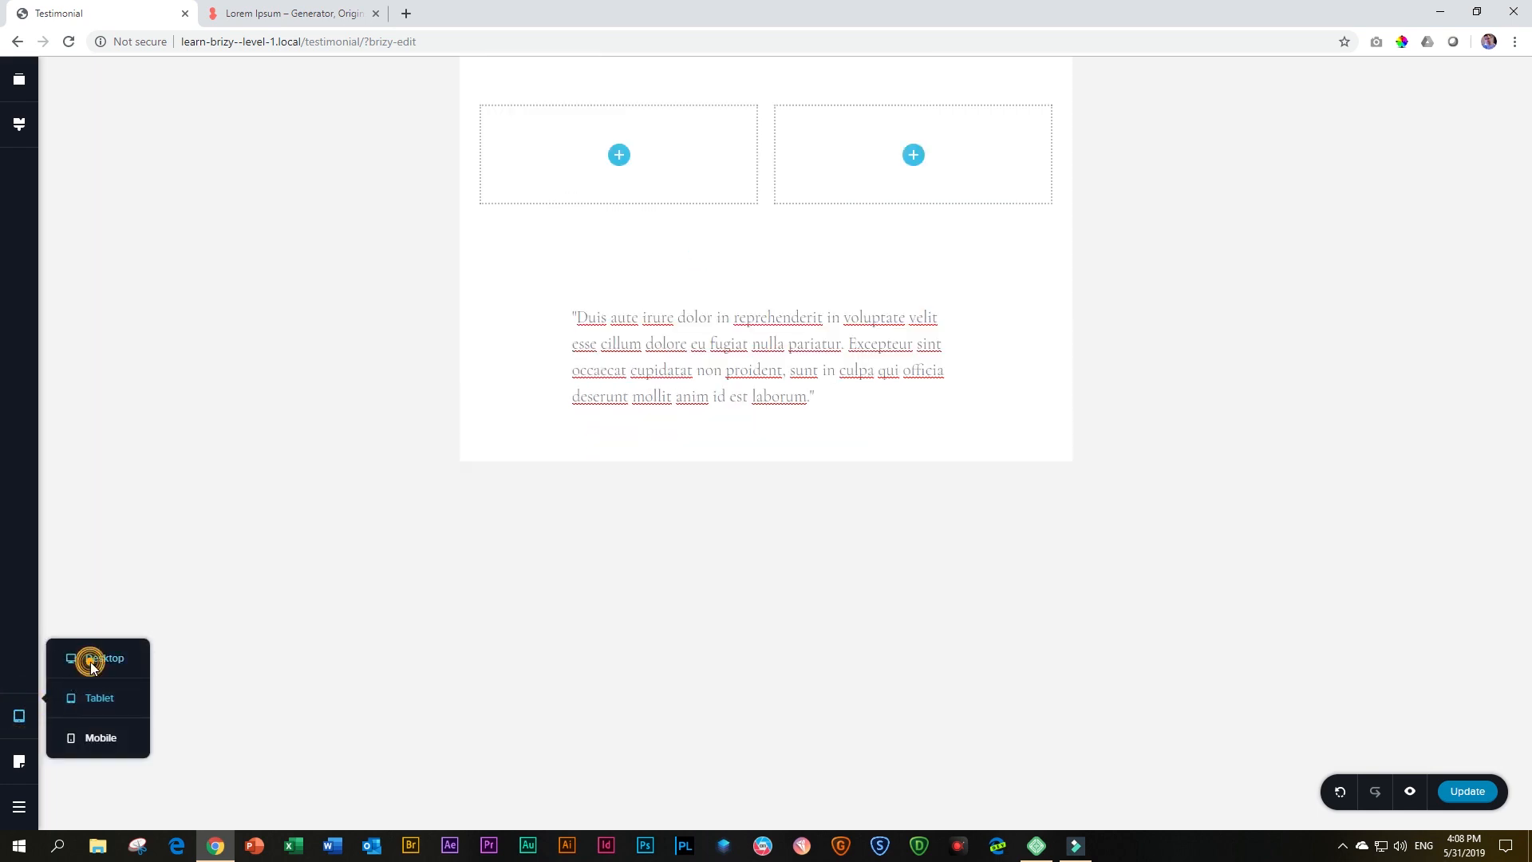
{"action": "left_click", "coordinate": [92, 662]}
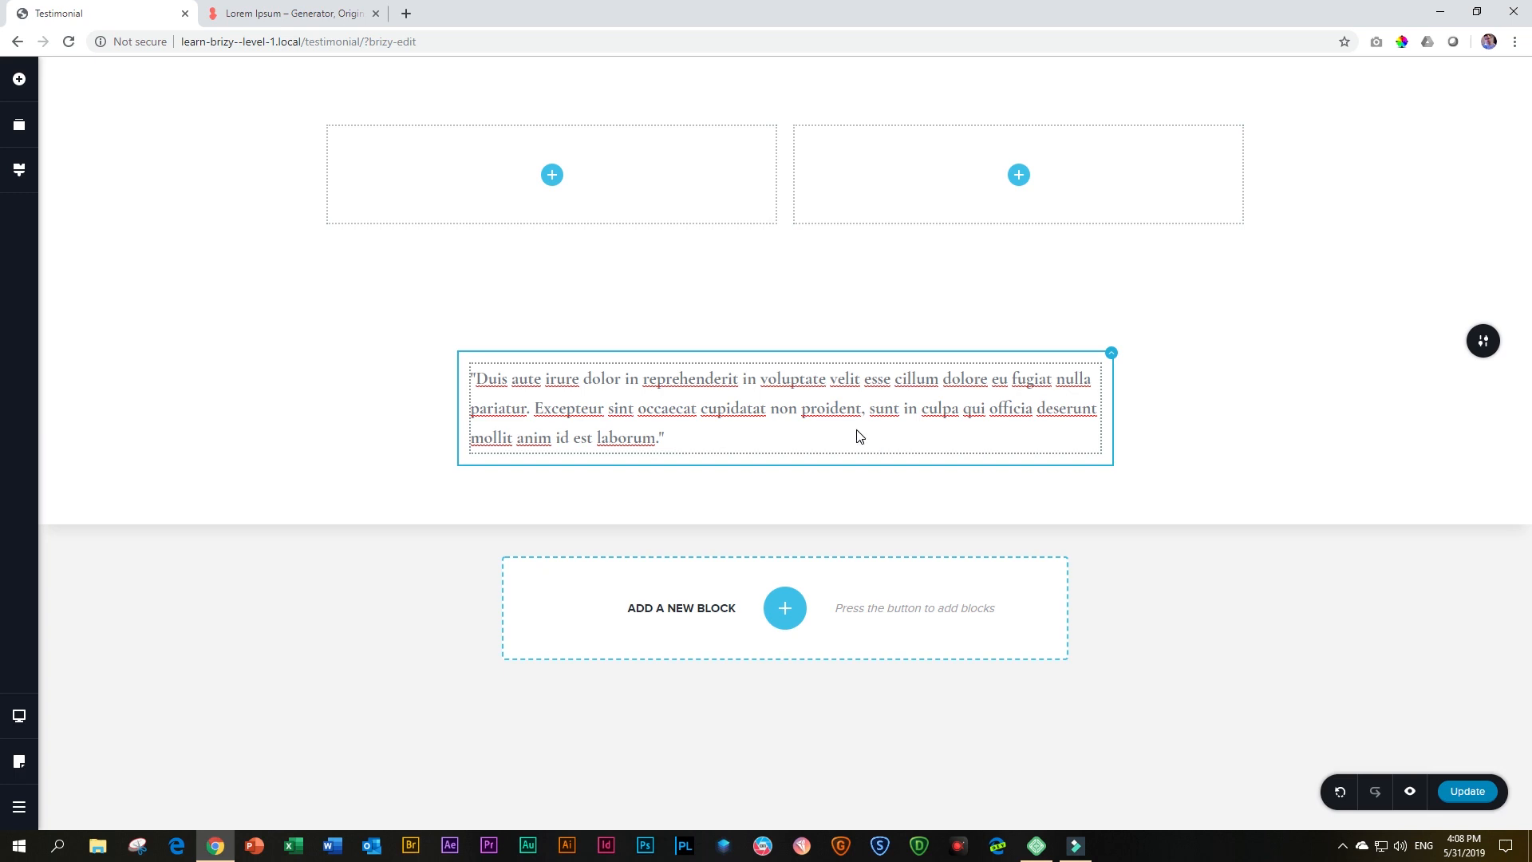
Examine the global Paragraph style's typography settings for desktop, tablet and mobile
{"action": "left_click", "coordinate": [19, 175]}
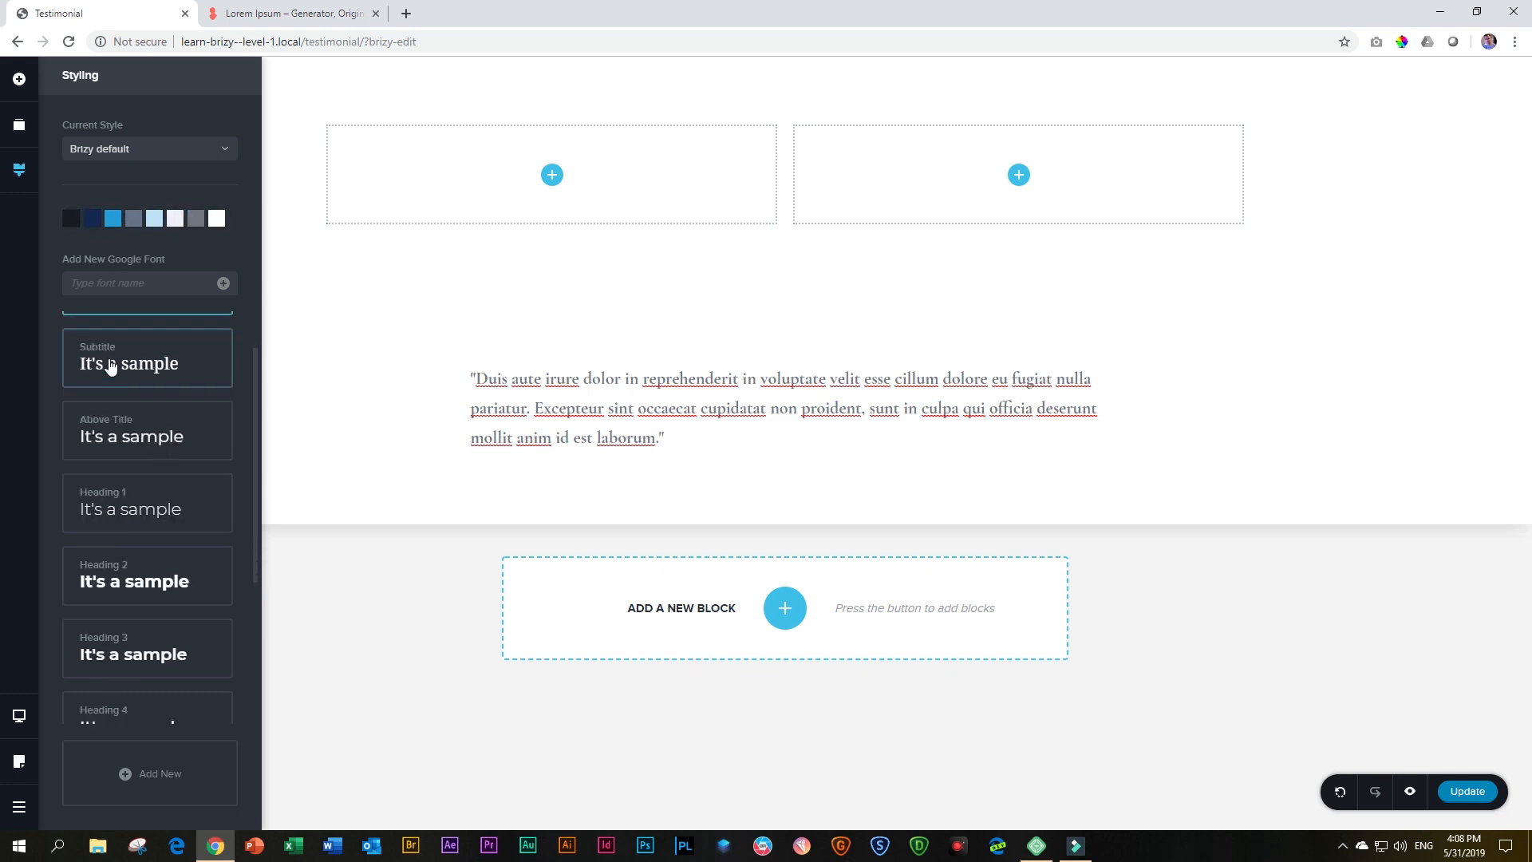
{"action": "scroll", "coordinate": [111, 363], "scroll_direction": "down", "scroll_amount": 4}
{"action": "scroll", "coordinate": [117, 501], "scroll_direction": "up", "scroll_amount": 4}
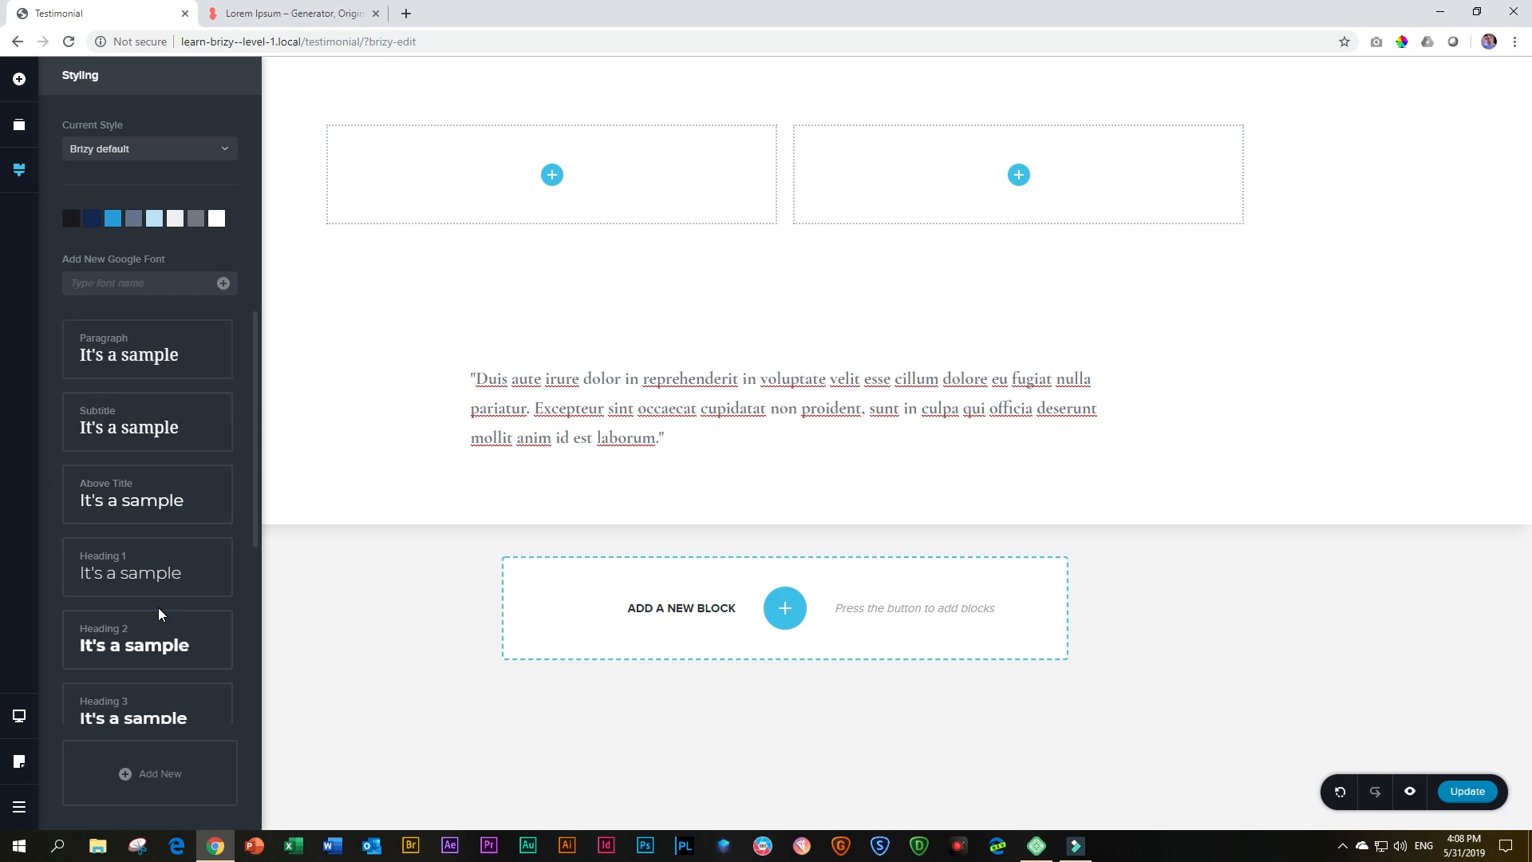
{"action": "left_click", "coordinate": [128, 351]}
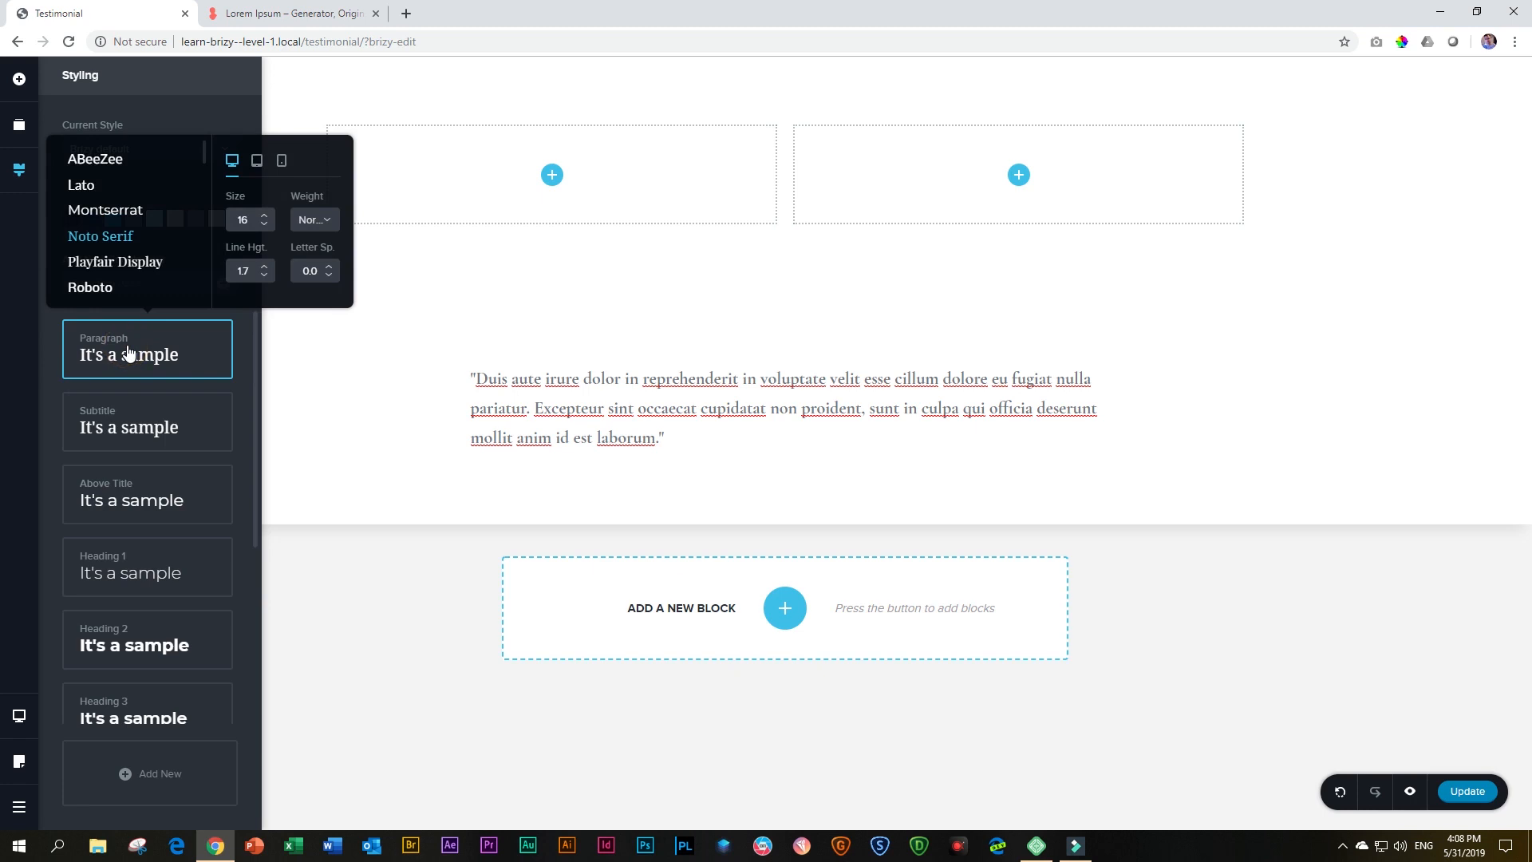
{"action": "left_click", "coordinate": [256, 160]}
{"action": "left_click", "coordinate": [281, 163]}
{"action": "left_click", "coordinate": [232, 160]}
{"action": "left_click", "coordinate": [256, 160]}
{"action": "left_click", "coordinate": [231, 160]}
{"action": "left_click", "coordinate": [369, 373]}
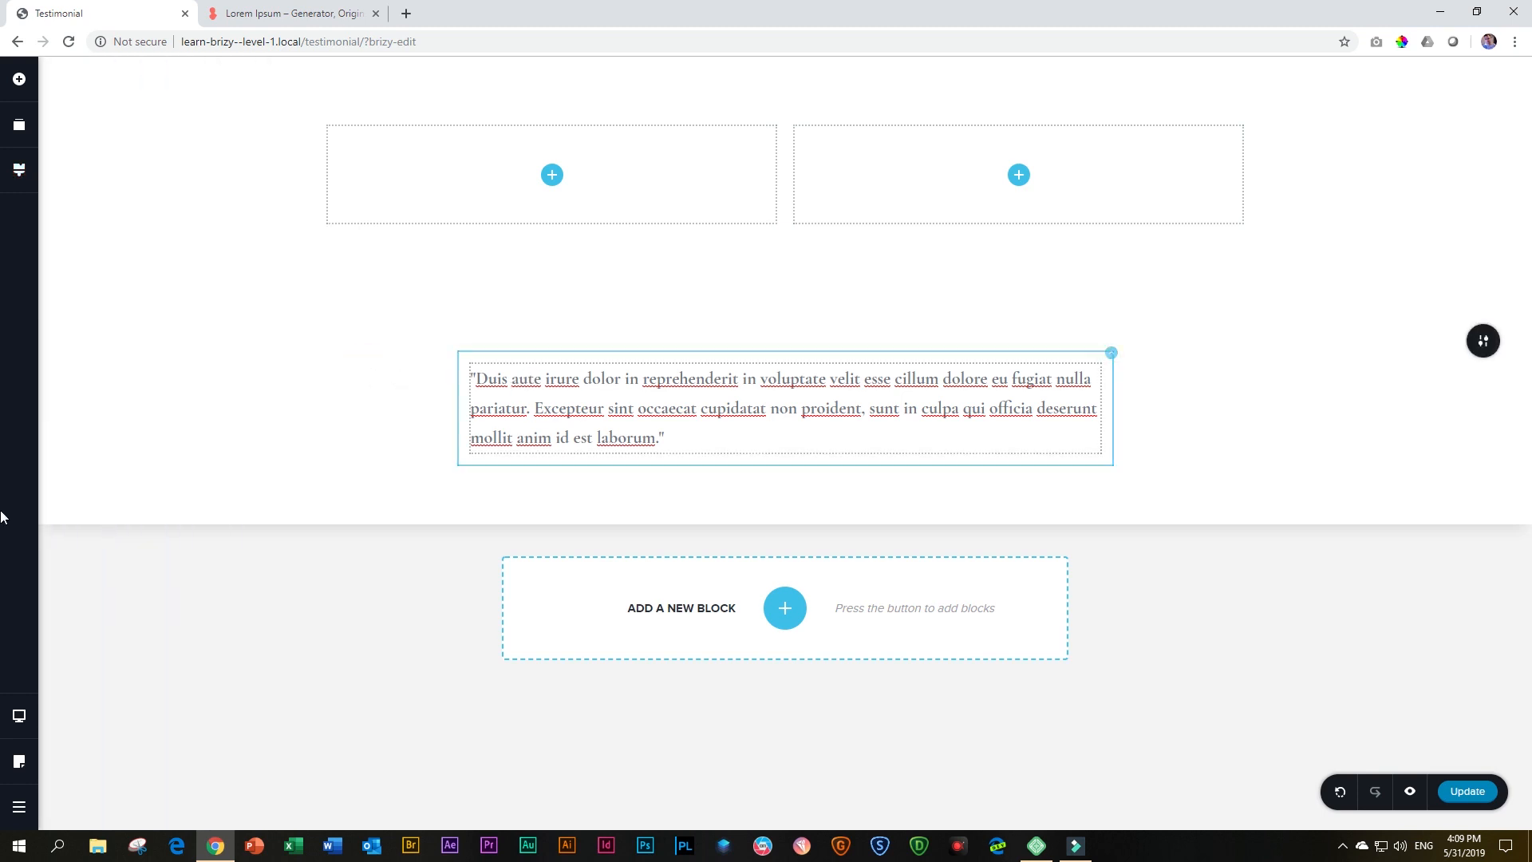
Check the testimonial text's font weight in the Tablet and Mobile views, and switch back to Desktop
{"action": "mouse_move", "coordinate": [19, 716]}
{"action": "left_click", "coordinate": [88, 699]}
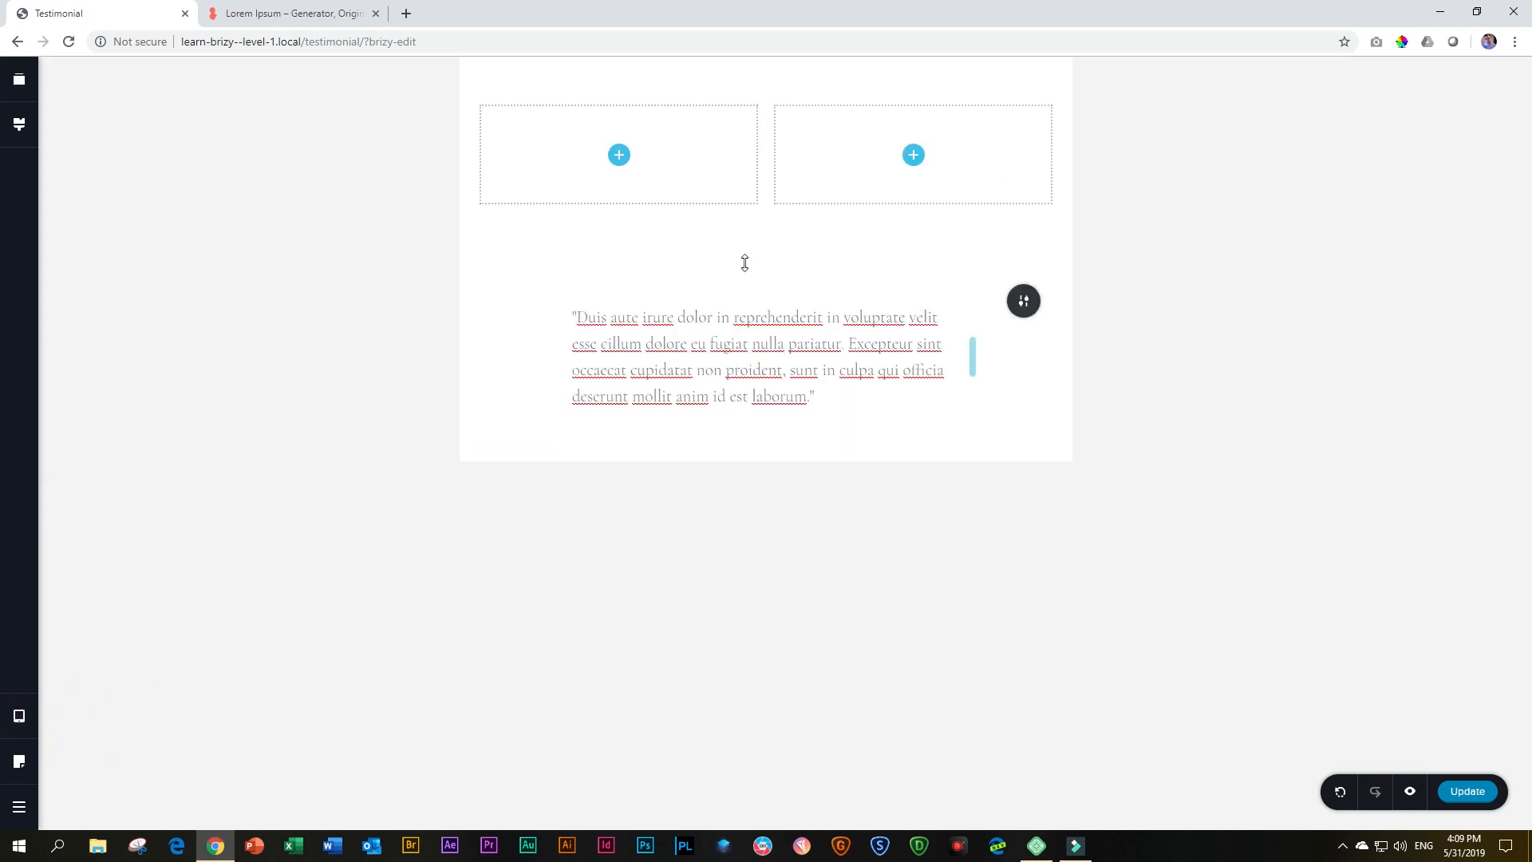
{"action": "left_click", "coordinate": [23, 713]}
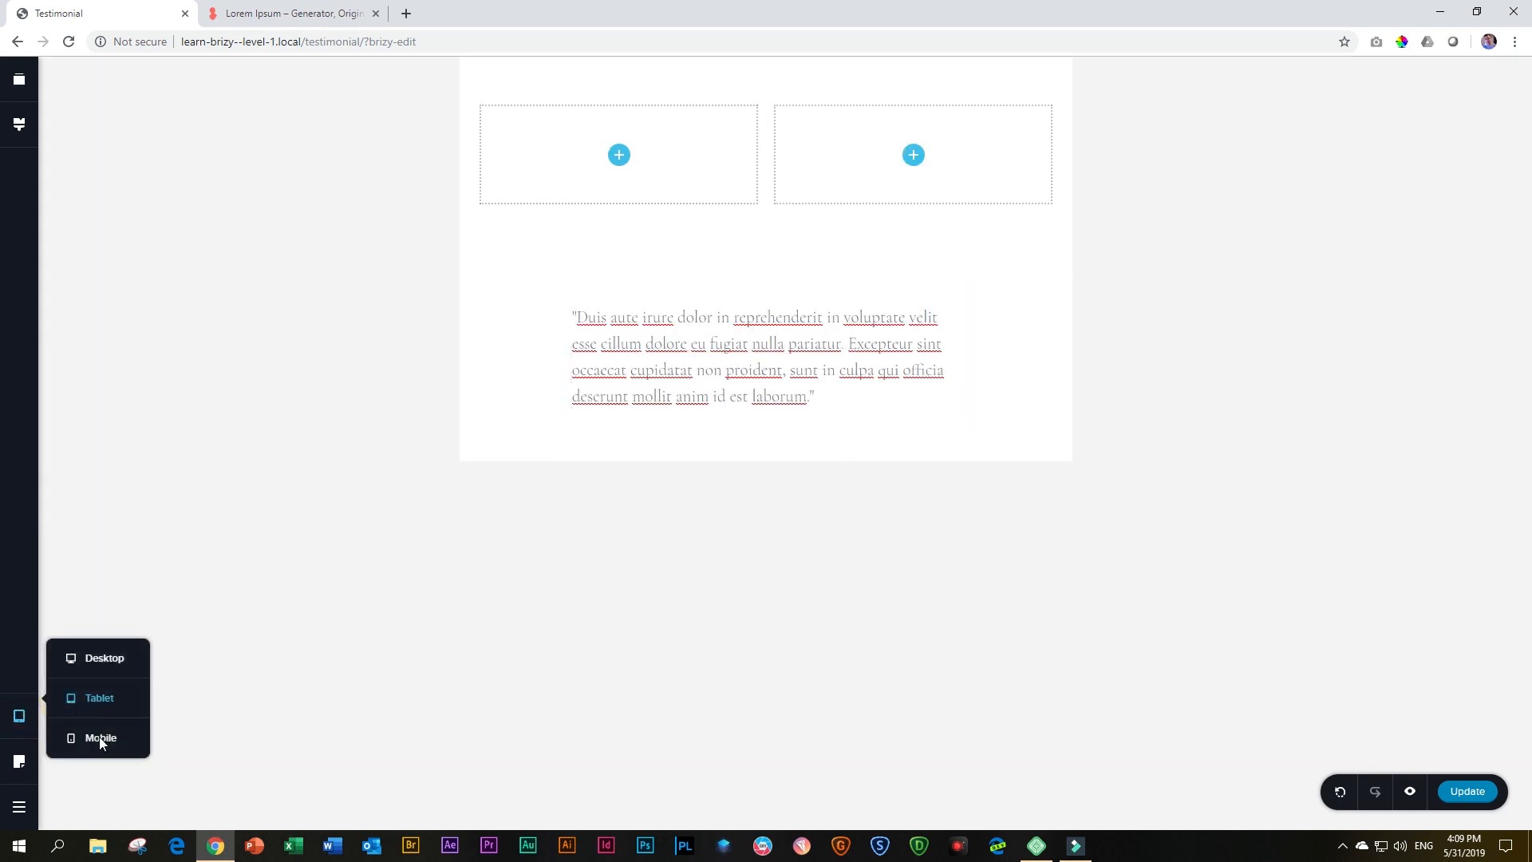
{"action": "left_click", "coordinate": [99, 736]}
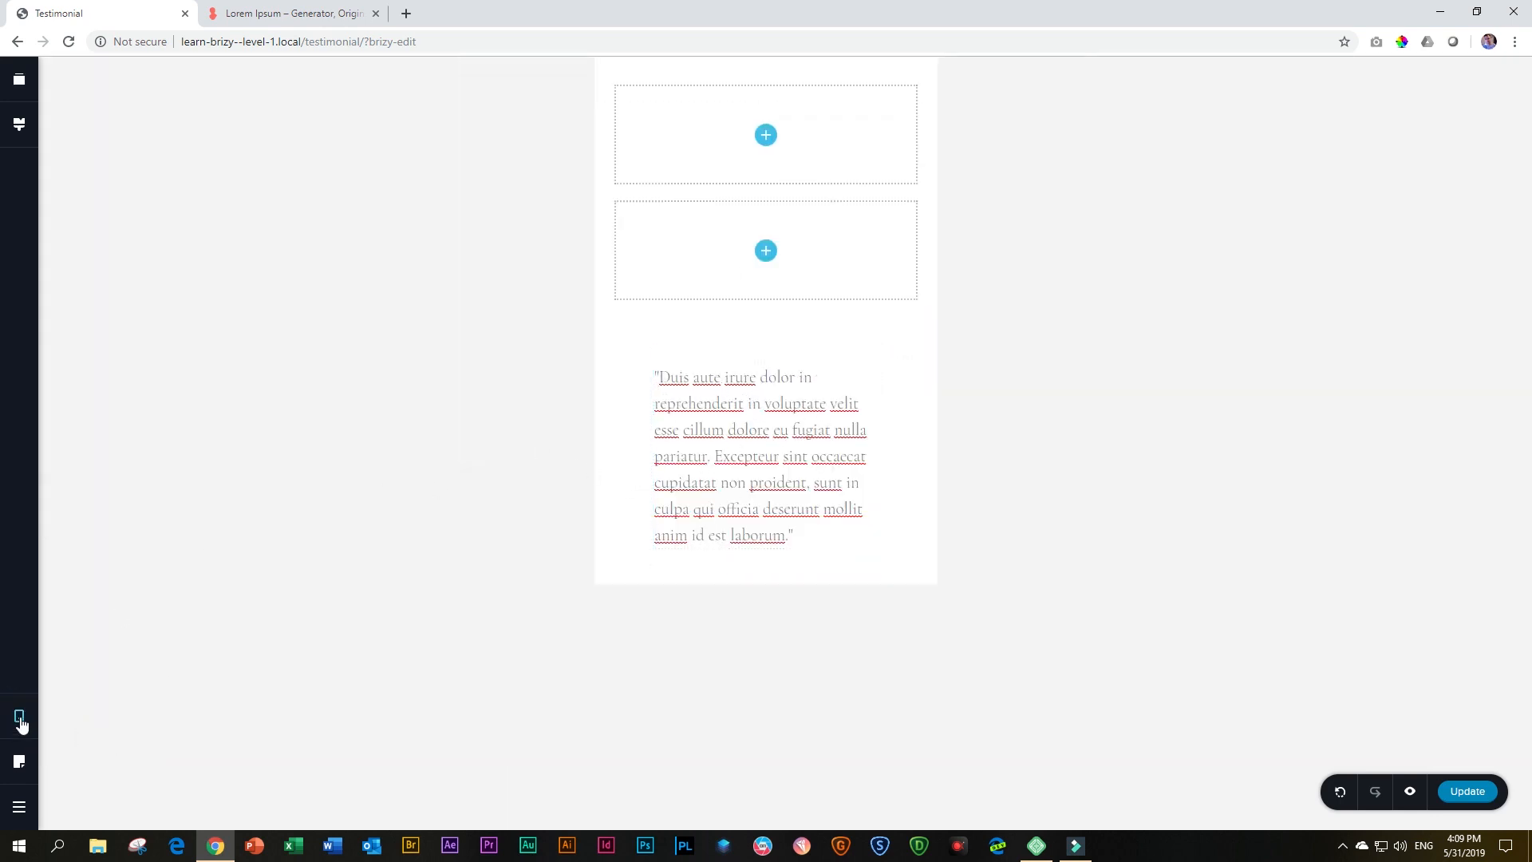
{"action": "mouse_move", "coordinate": [19, 716]}
{"action": "left_click", "coordinate": [103, 658]}
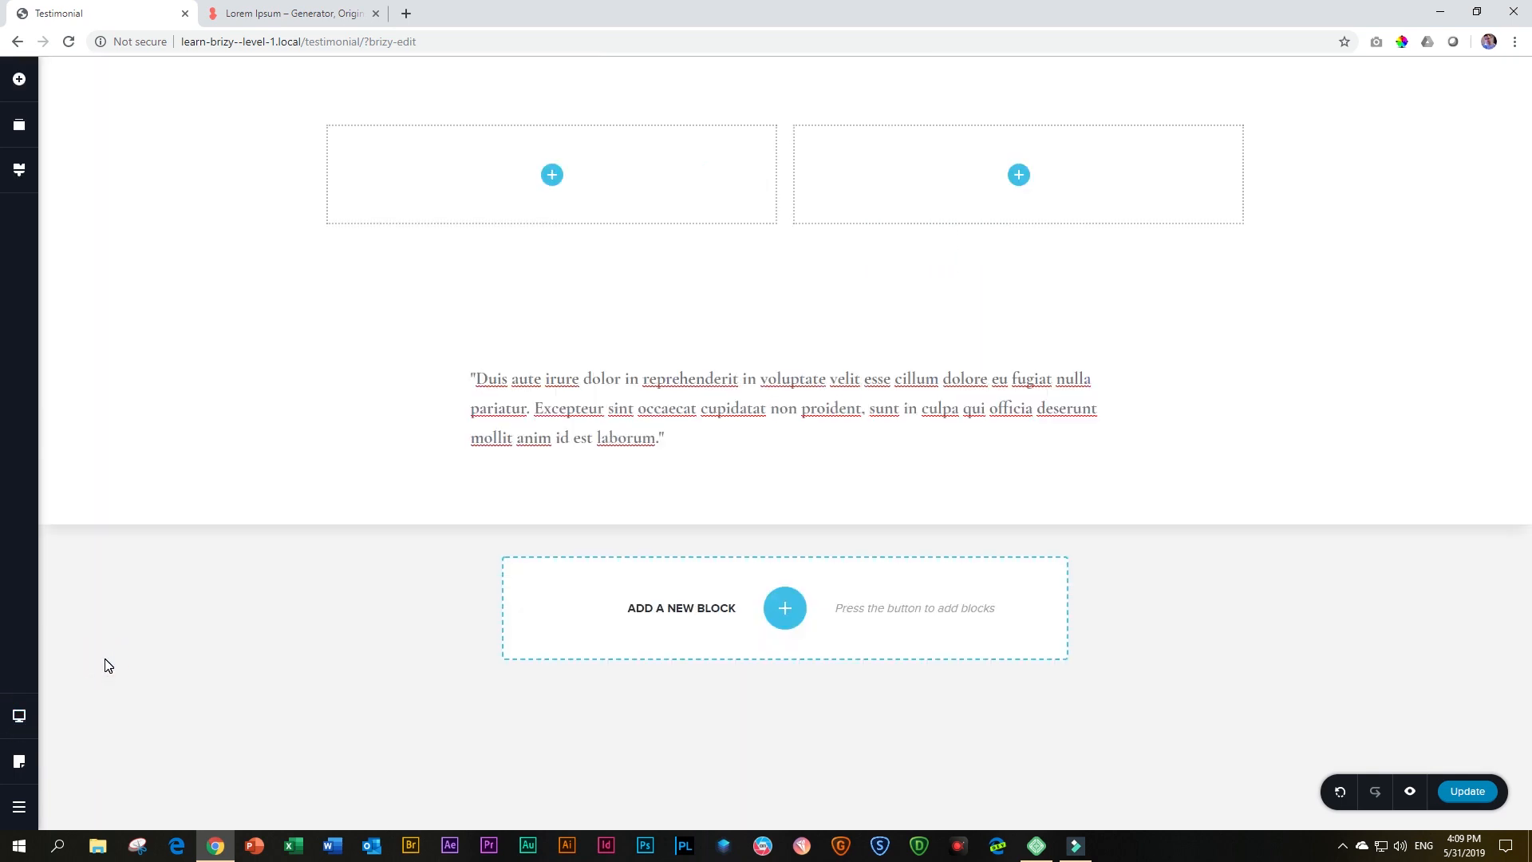
Review the testimonial text's typography and set its color to the near-black palette swatch
{"action": "left_click", "coordinate": [680, 431]}
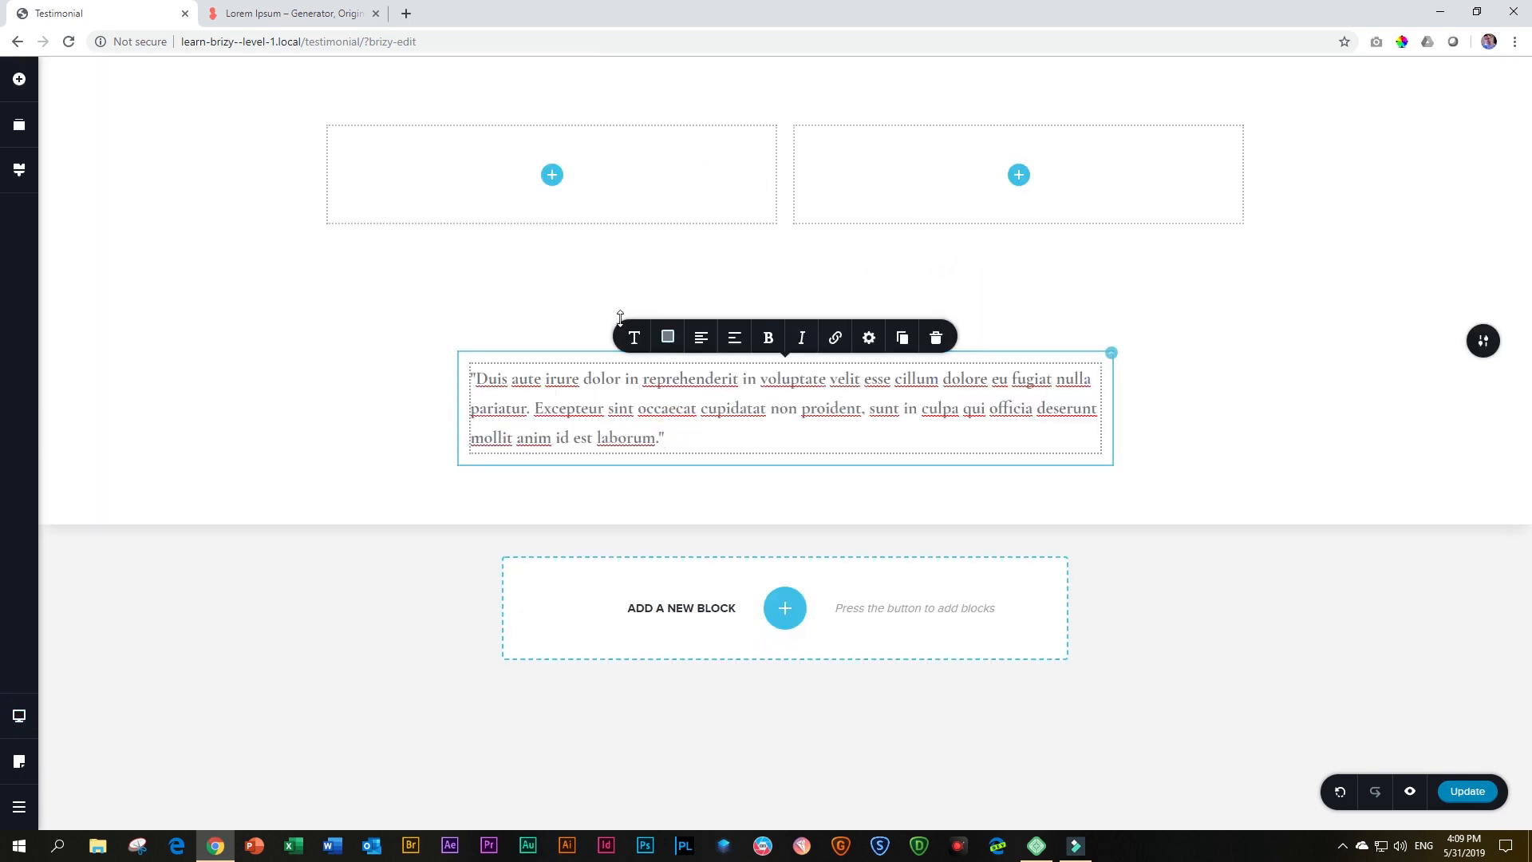
{"action": "left_click", "coordinate": [633, 338]}
{"action": "scroll", "coordinate": [602, 247], "scroll_direction": "down", "scroll_amount": 10}
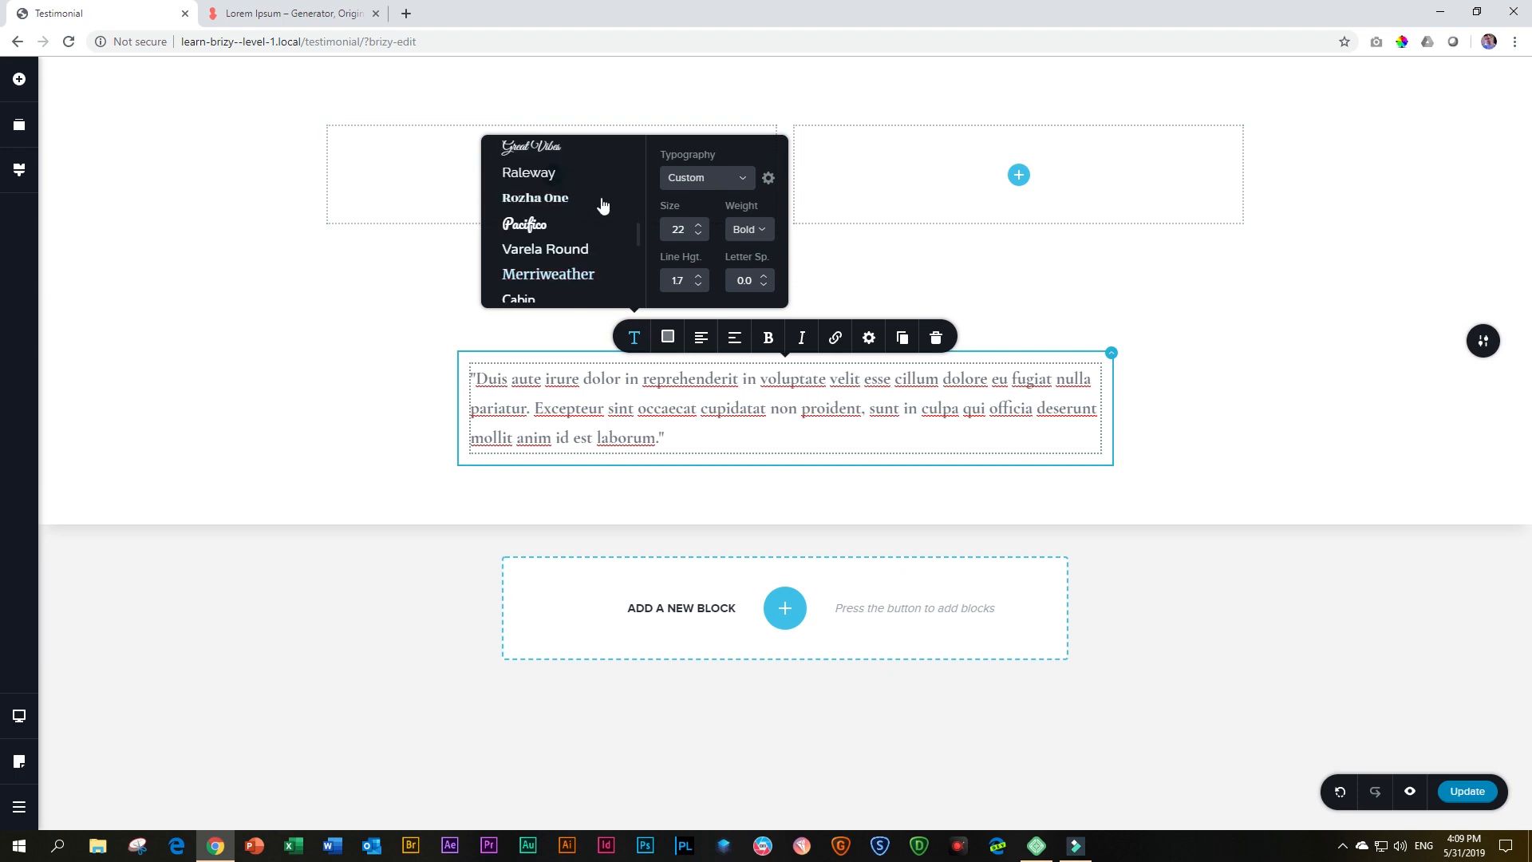
{"action": "scroll", "coordinate": [597, 231], "scroll_direction": "down", "scroll_amount": 2}
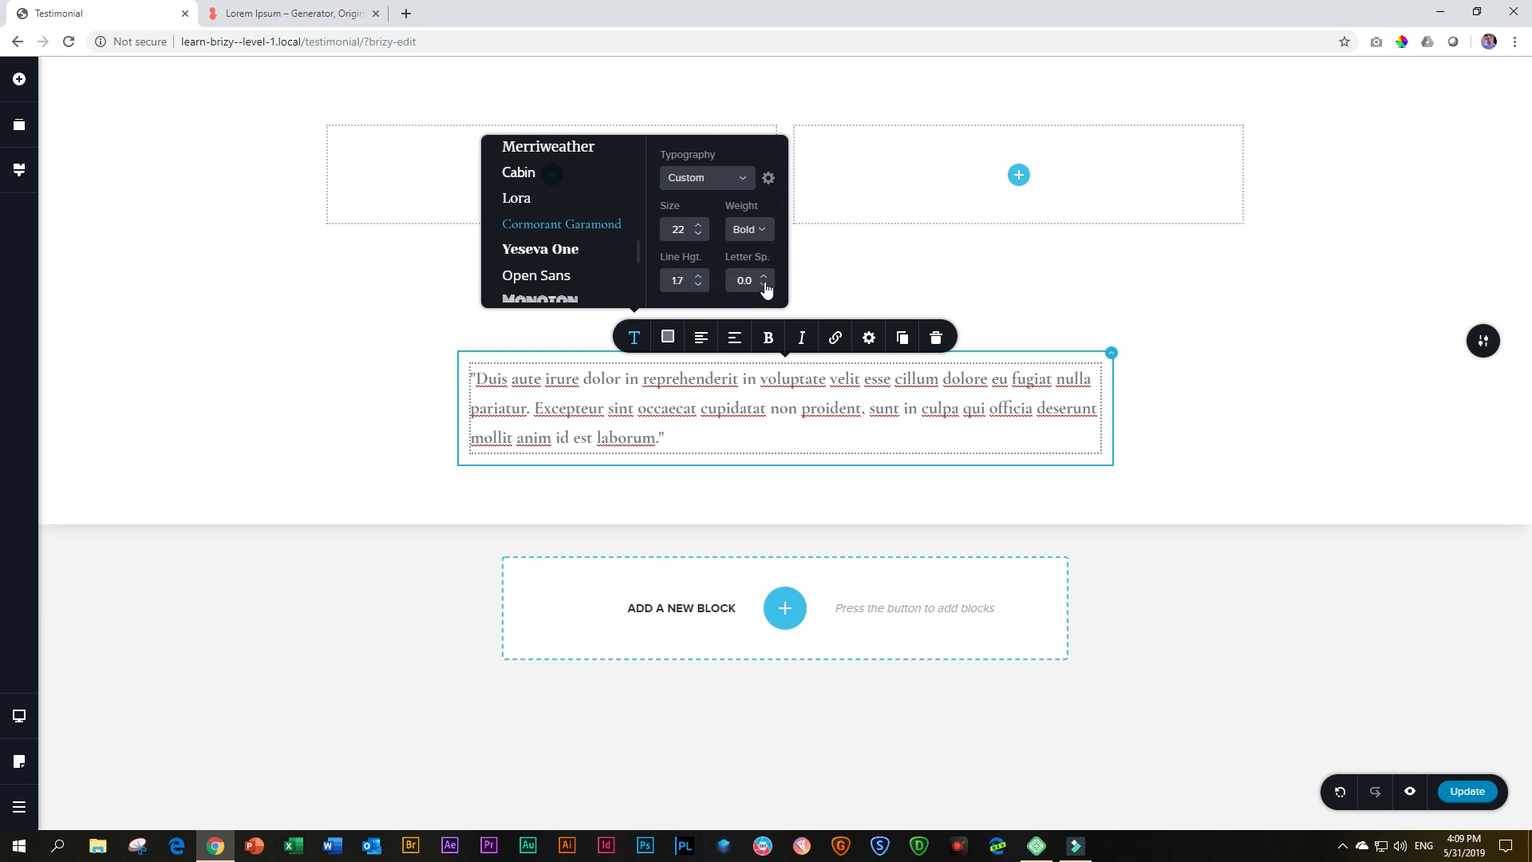
{"action": "left_click", "coordinate": [669, 338]}
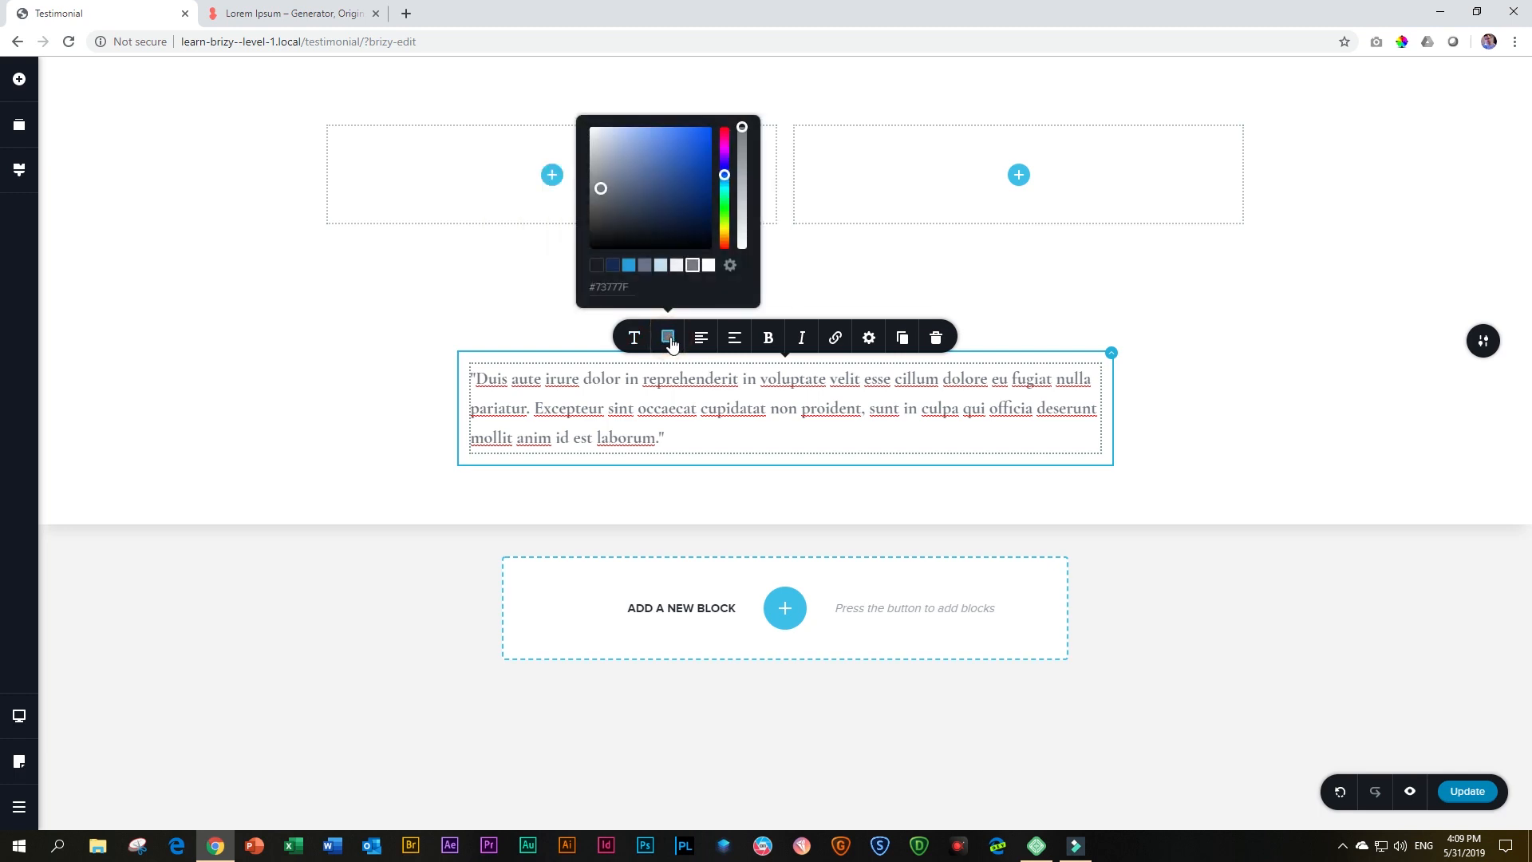
{"action": "left_click", "coordinate": [596, 266]}
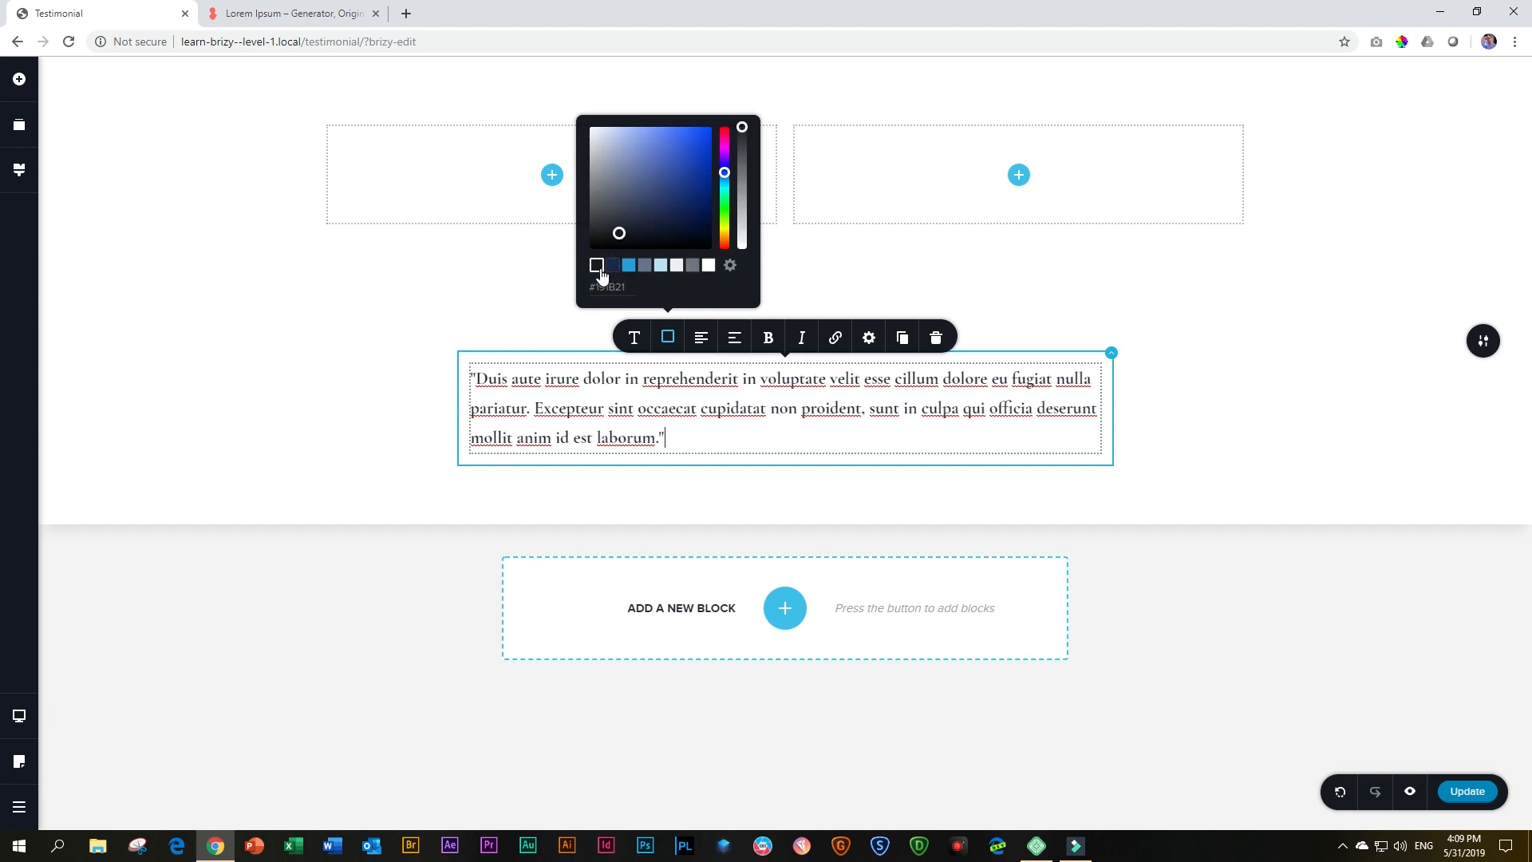
Center-align the testimonial text and make it italic
{"action": "left_click", "coordinate": [700, 338]}
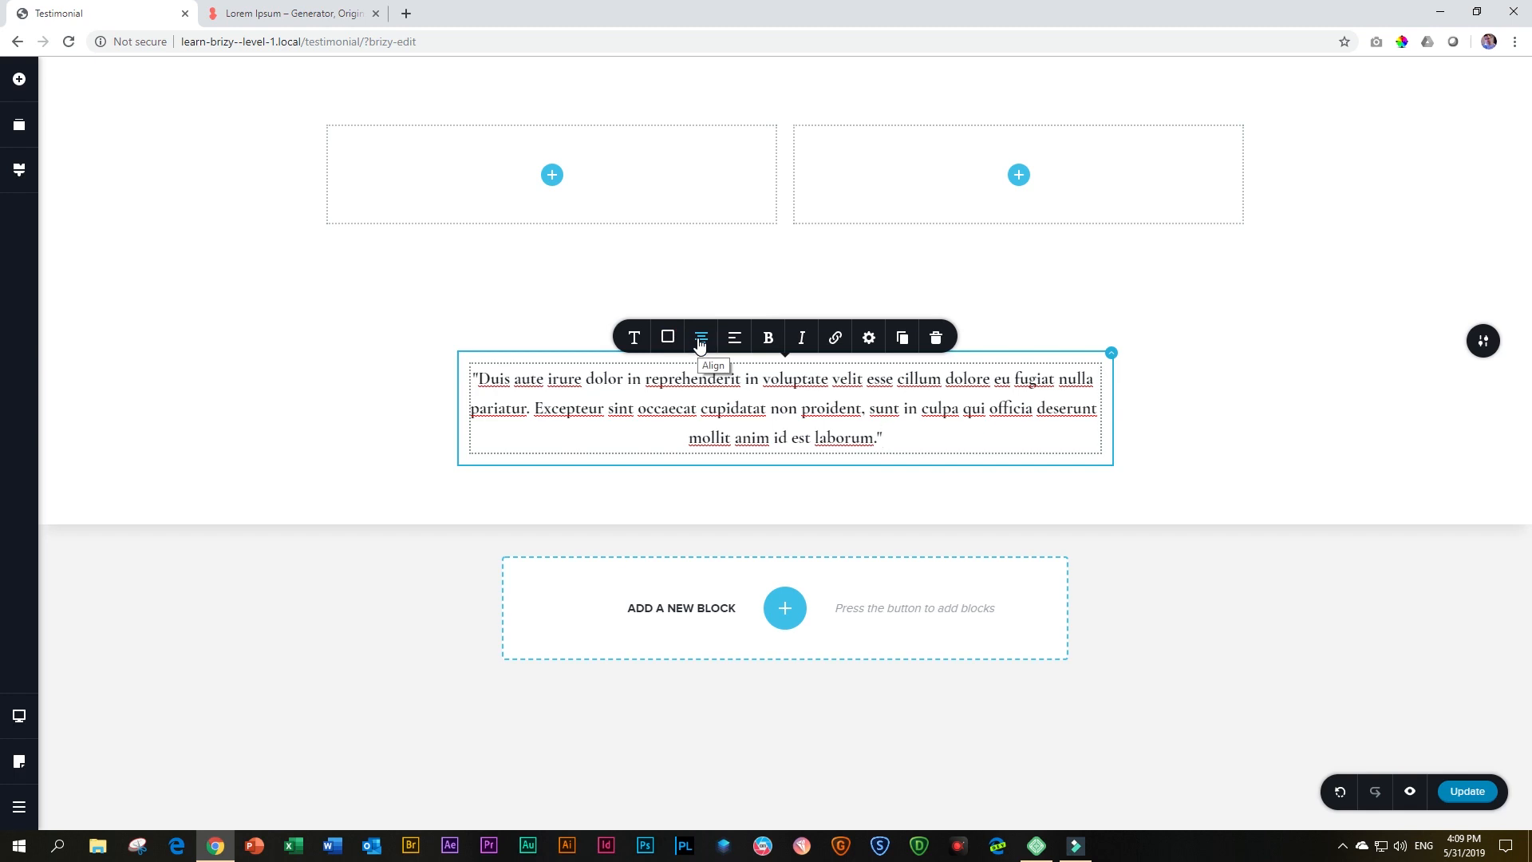
{"action": "left_click", "coordinate": [802, 339]}
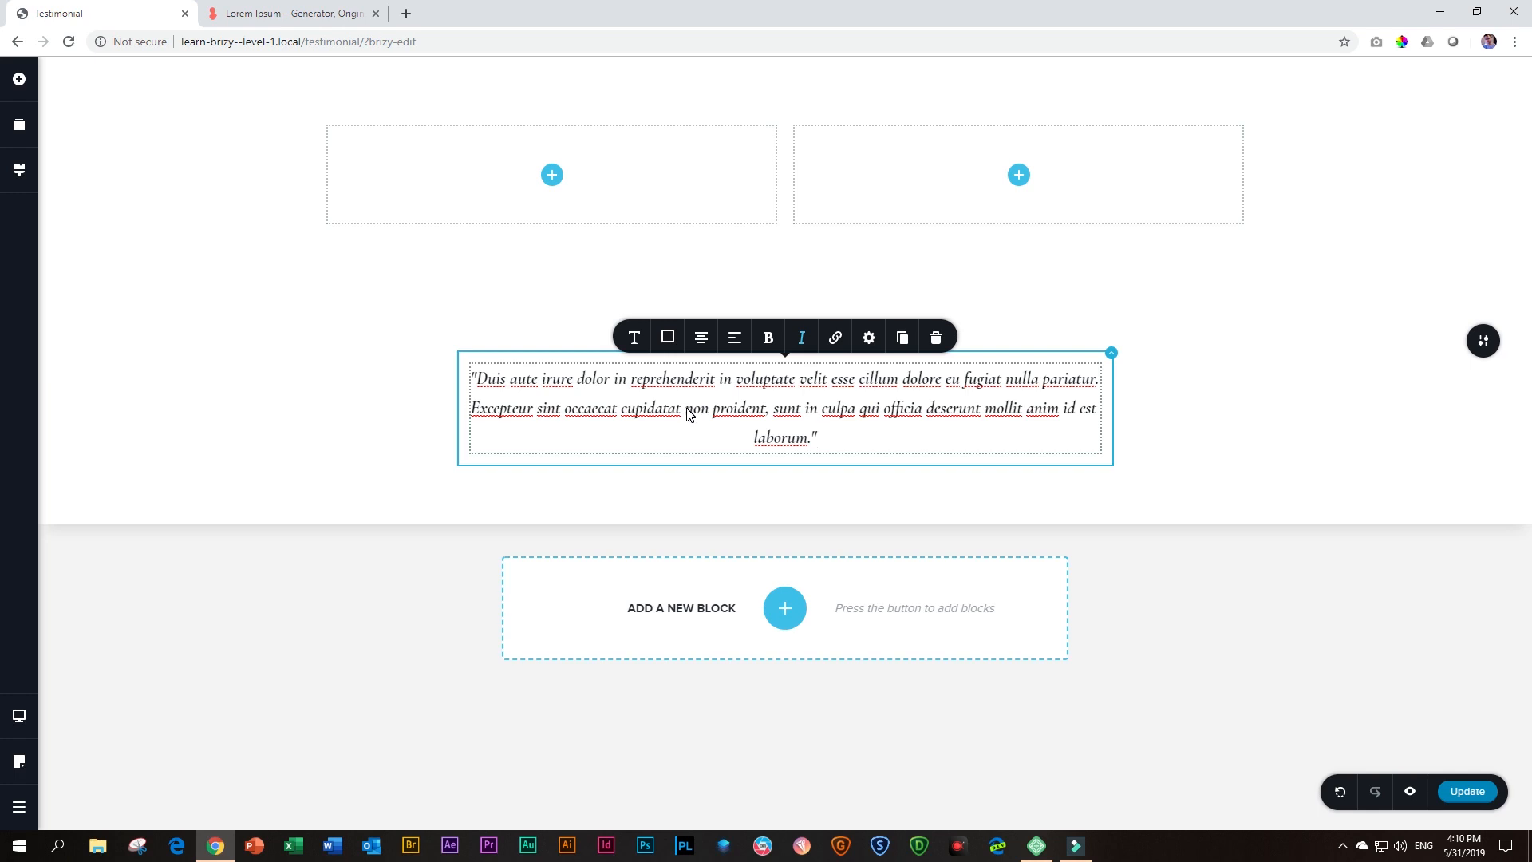
Add an Image element directly below the testimonial text in the same block
{"action": "left_click", "coordinate": [21, 81]}
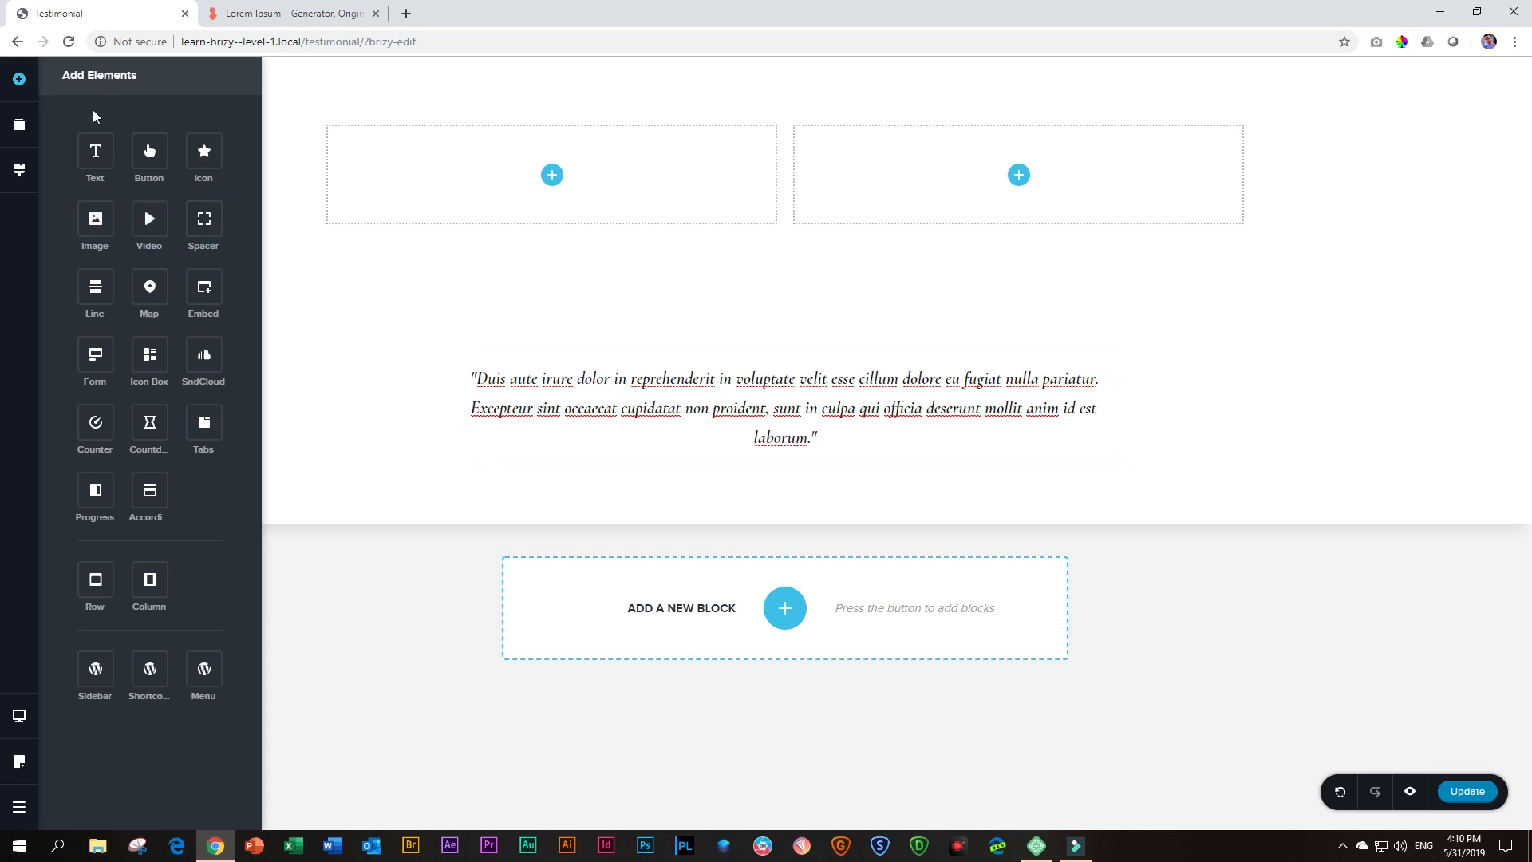
{"action": "left_click_drag", "start_coordinate": [95, 211], "coordinate": [769, 469]}
{"action": "scroll", "coordinate": [732, 444], "scroll_direction": "down", "scroll_amount": 3}
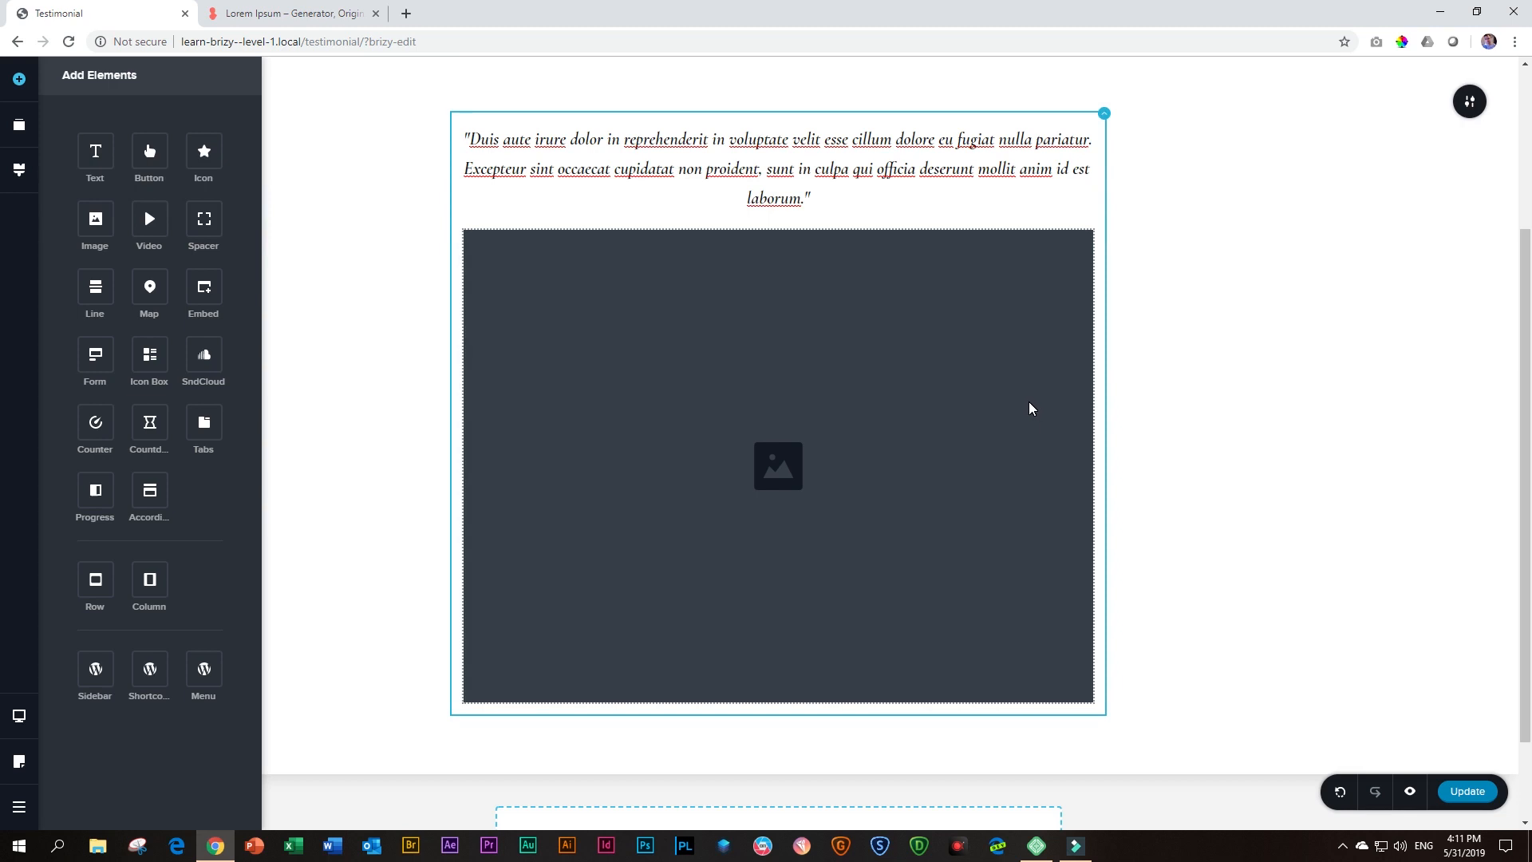
Fill the image placeholder below the testimonial text with the media library photo 6394-Edit.jpeg of the student in the orange shirt
{"action": "left_click", "coordinate": [819, 395]}
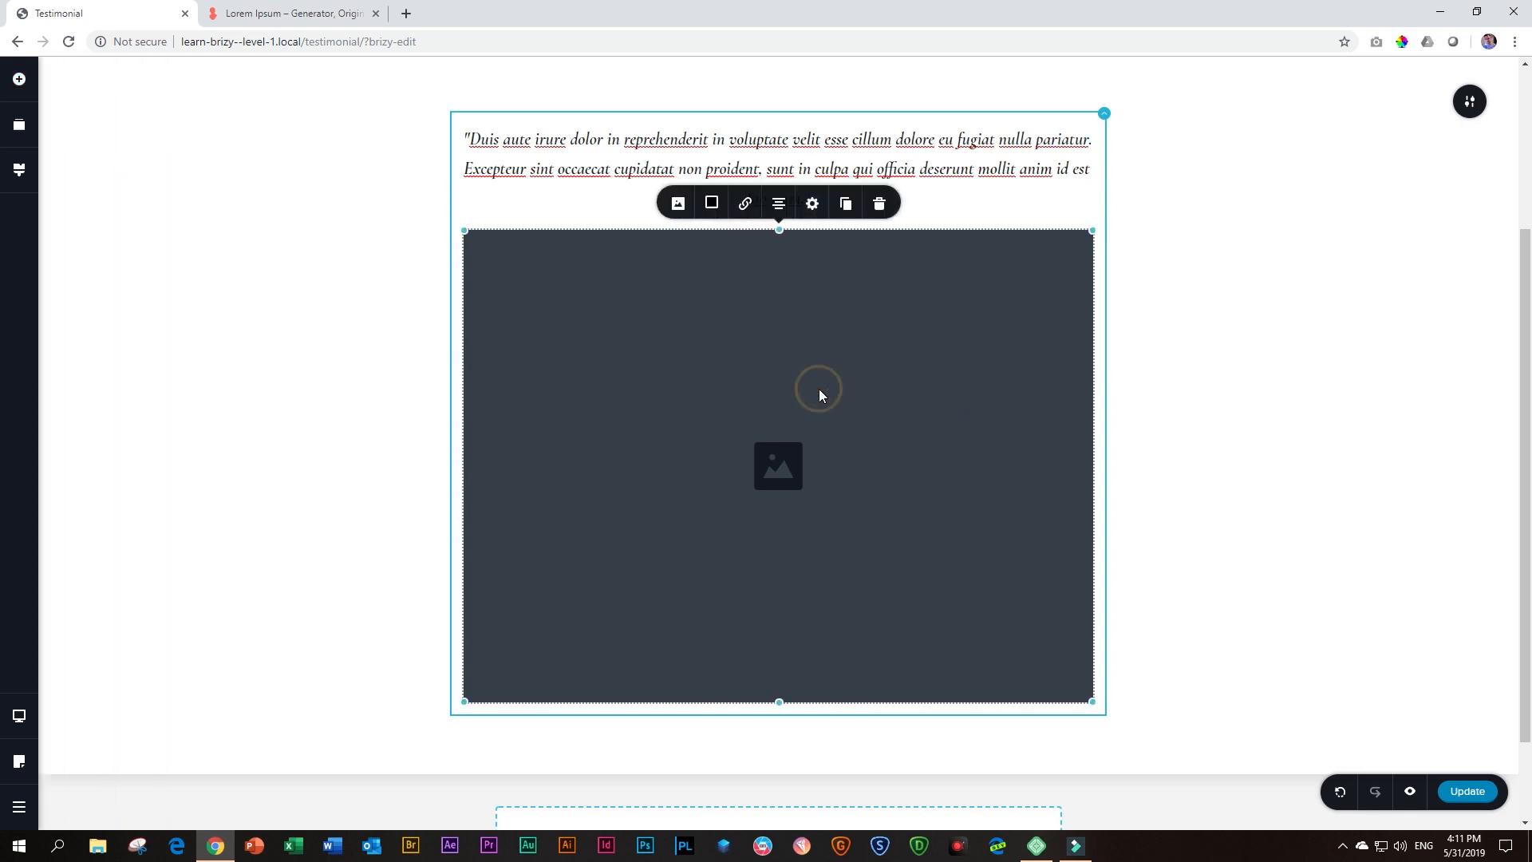
{"action": "left_click", "coordinate": [677, 205]}
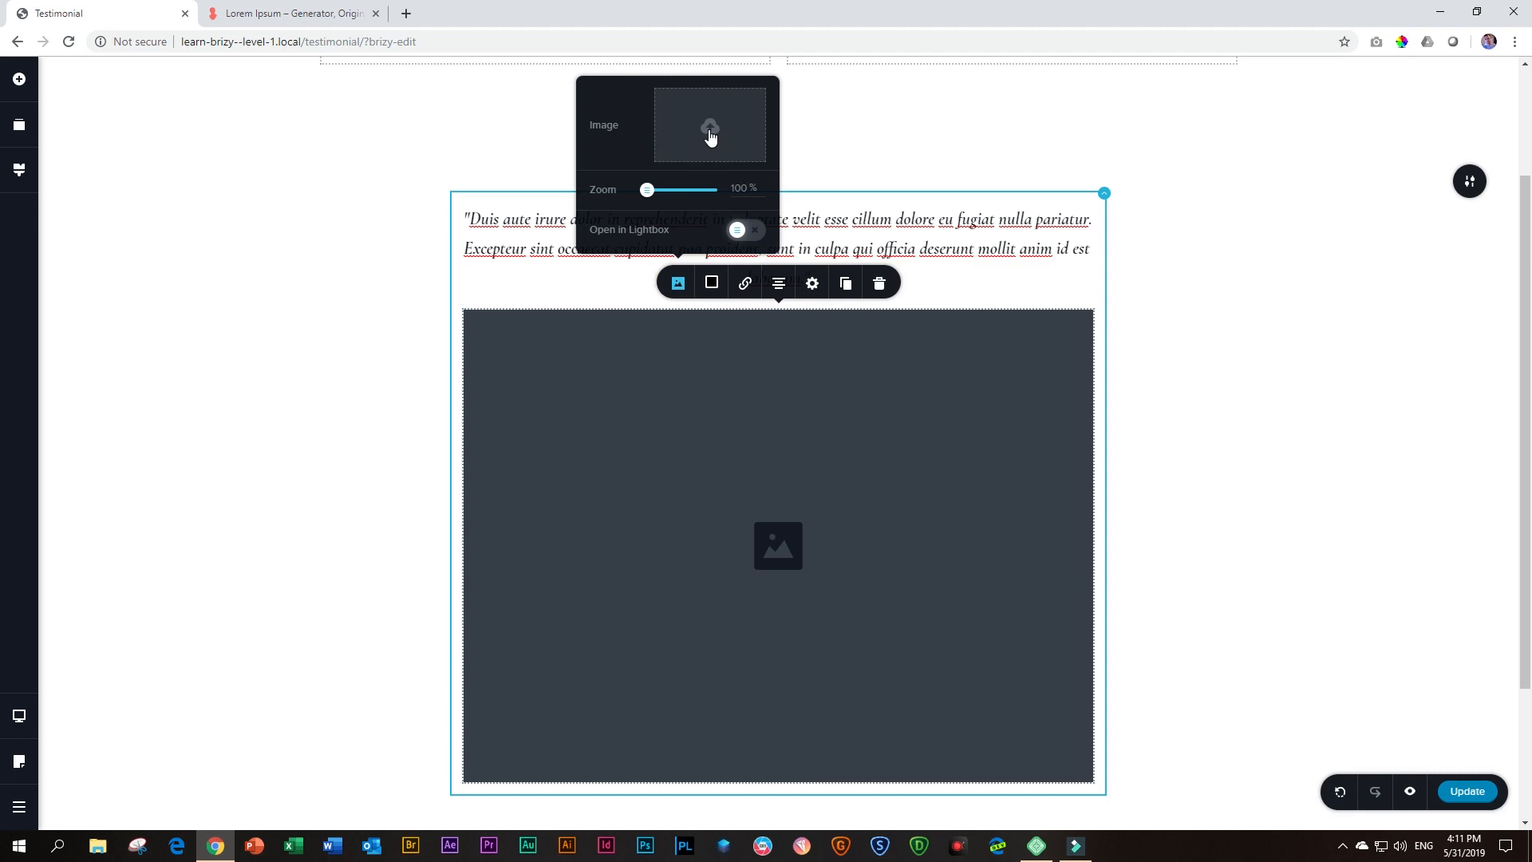
{"action": "left_click", "coordinate": [710, 138]}
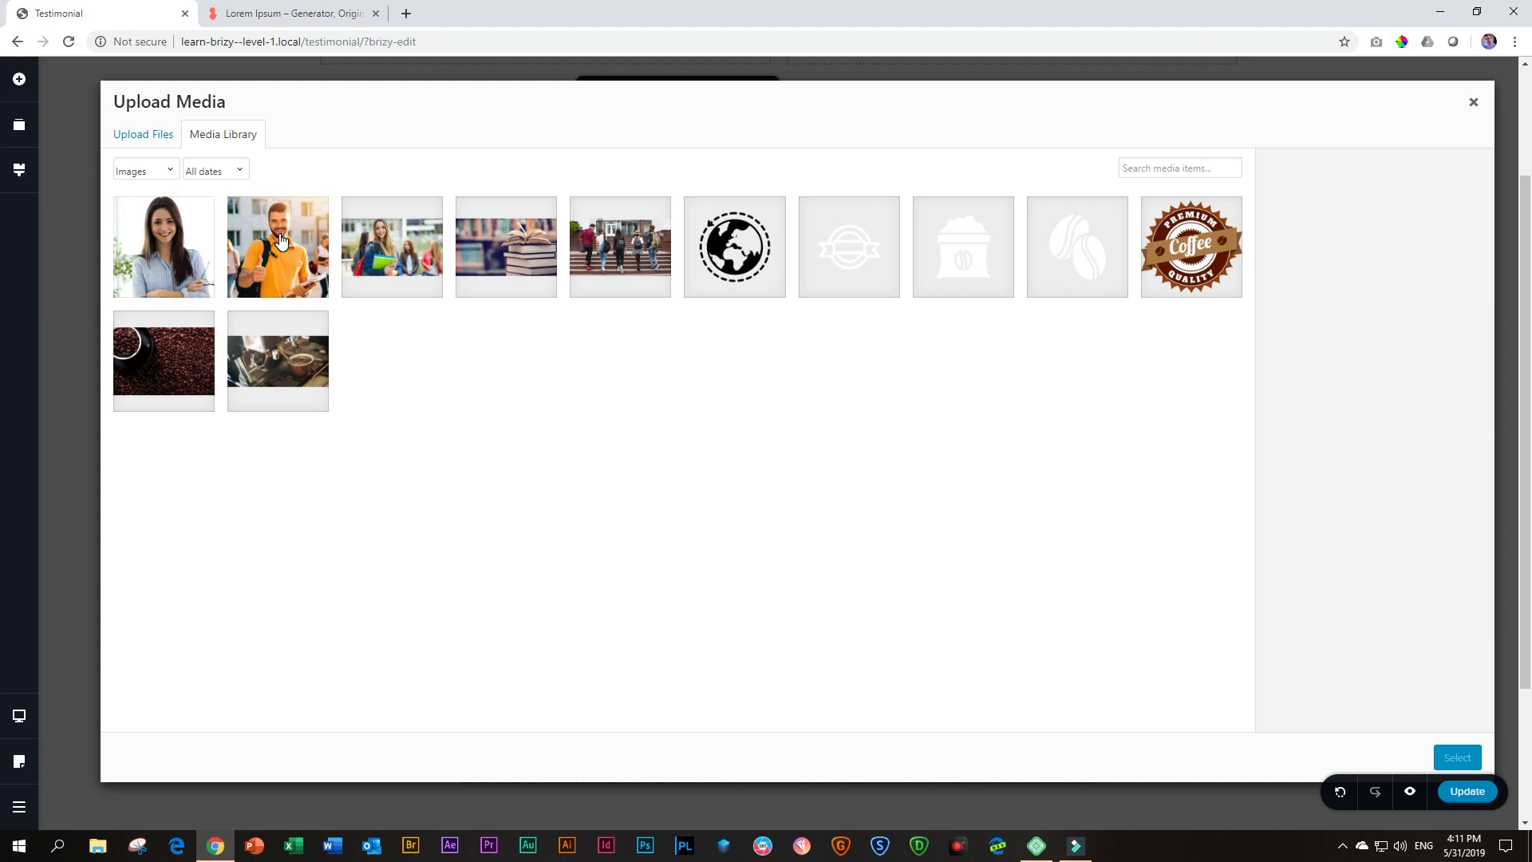
{"action": "left_click", "coordinate": [280, 241]}
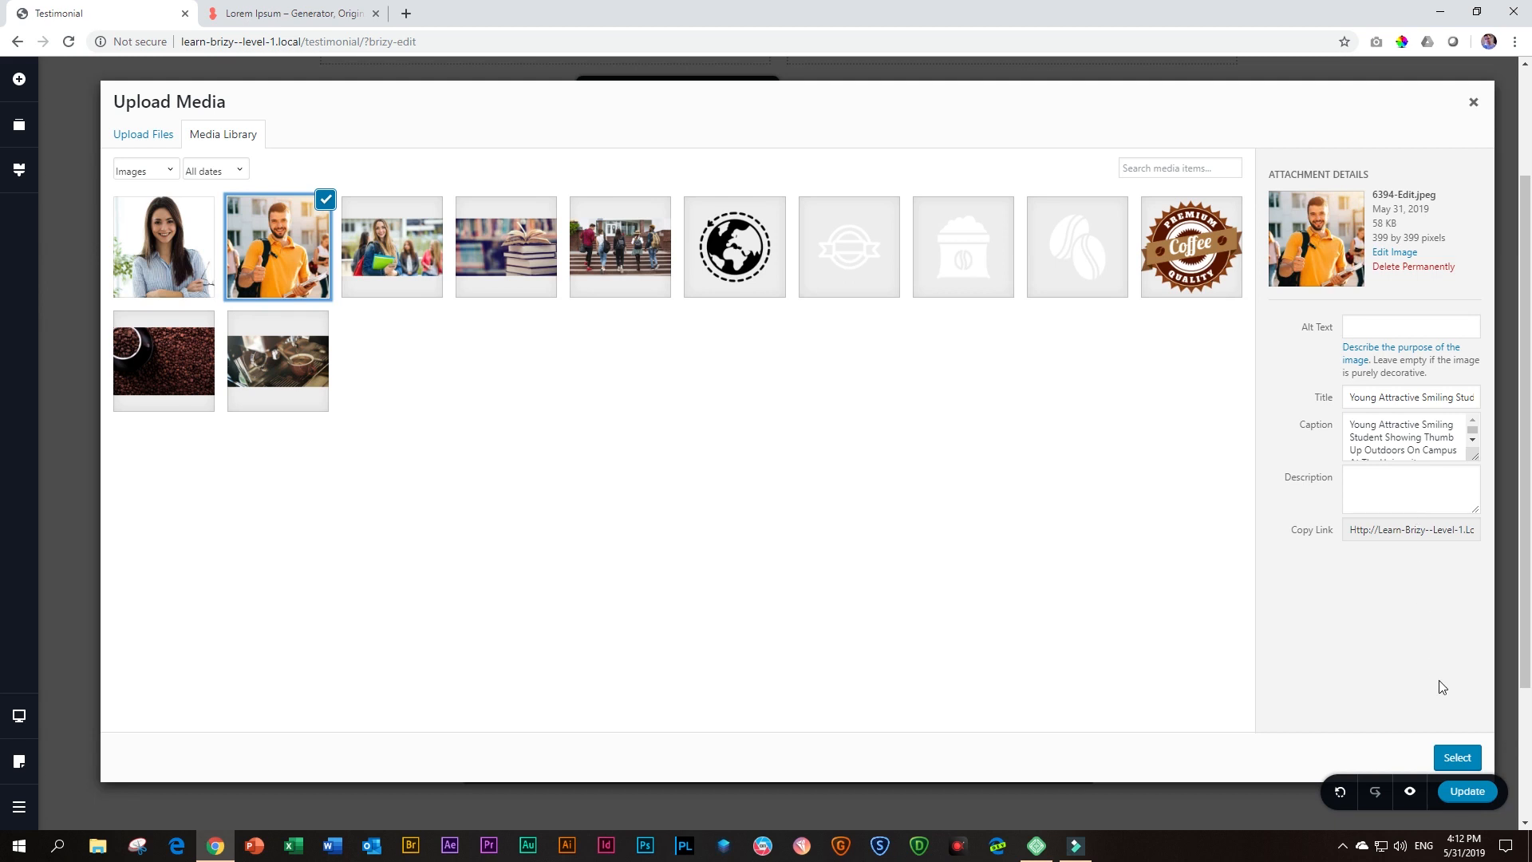
{"action": "left_click", "coordinate": [1456, 758]}
{"action": "scroll", "coordinate": [1305, 544], "scroll_direction": "down", "scroll_amount": 1}
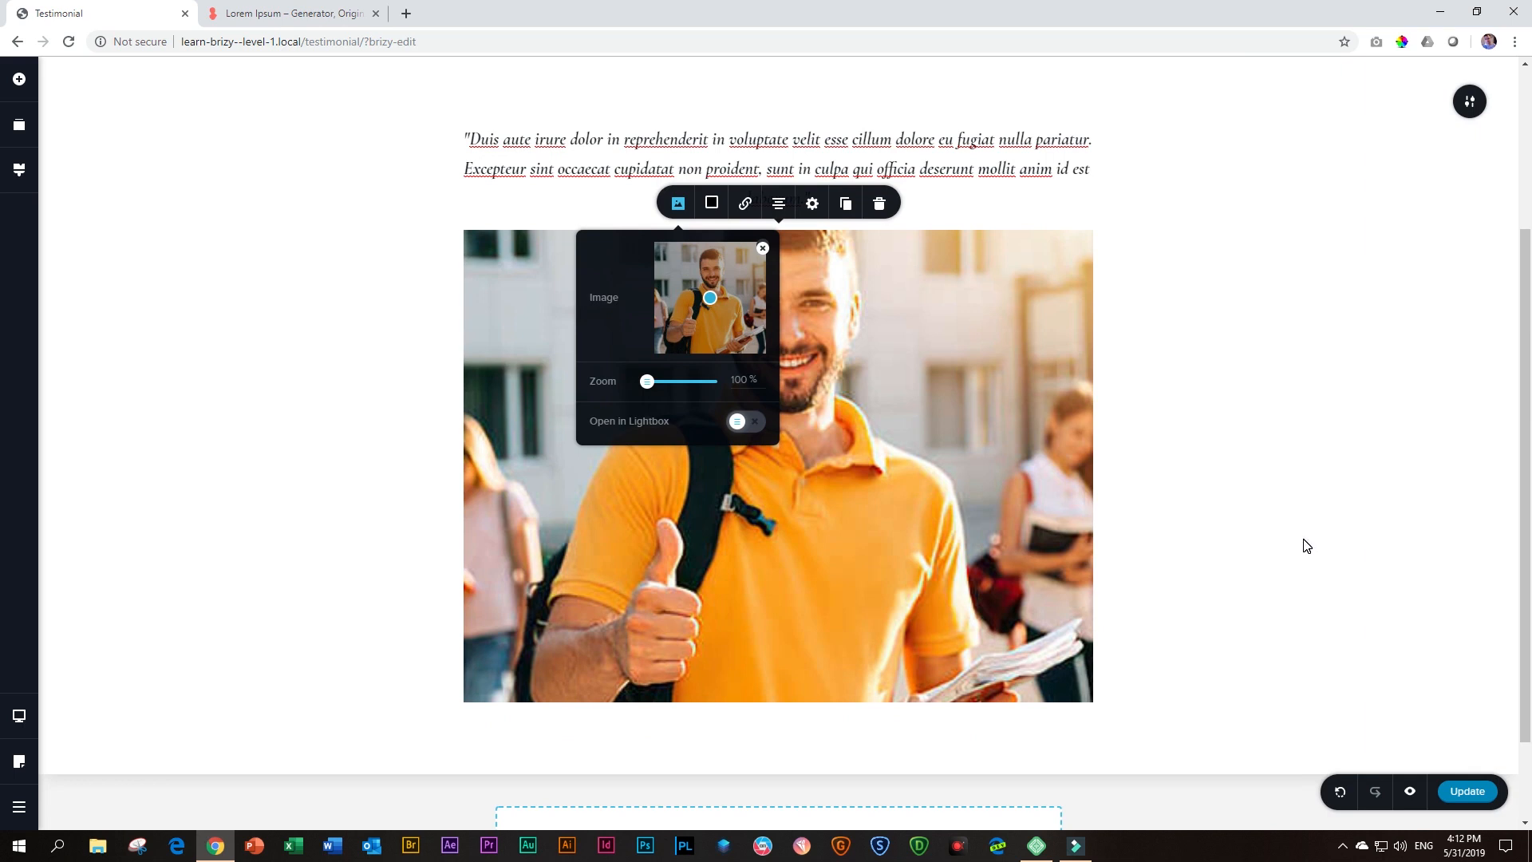
{"action": "scroll", "coordinate": [1305, 544], "scroll_direction": "up", "scroll_amount": 2}
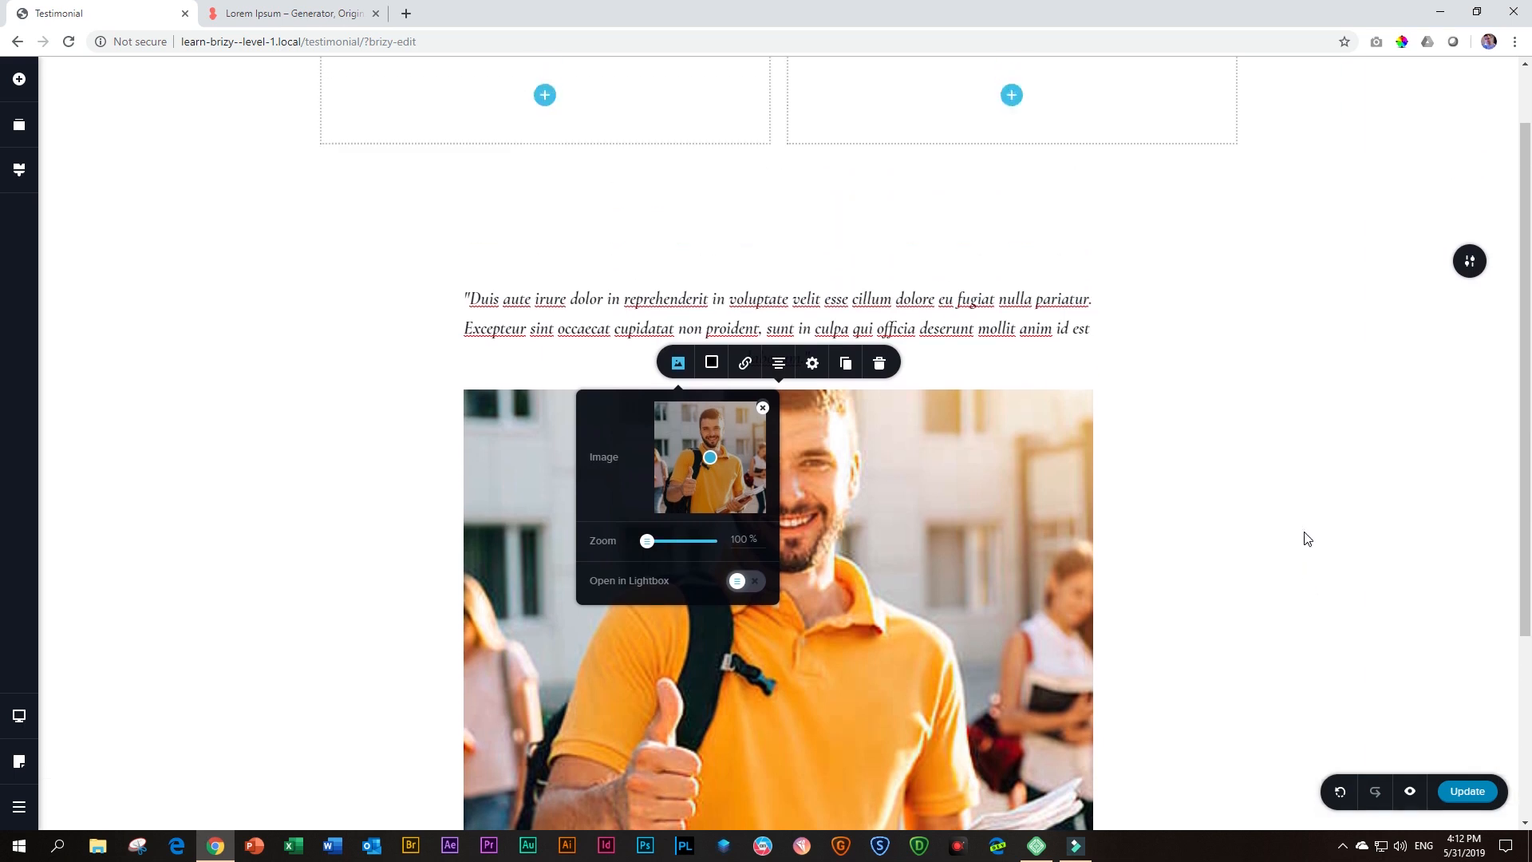
{"action": "left_click", "coordinate": [1190, 437]}
{"action": "scroll", "coordinate": [1194, 444], "scroll_direction": "down", "scroll_amount": 2}
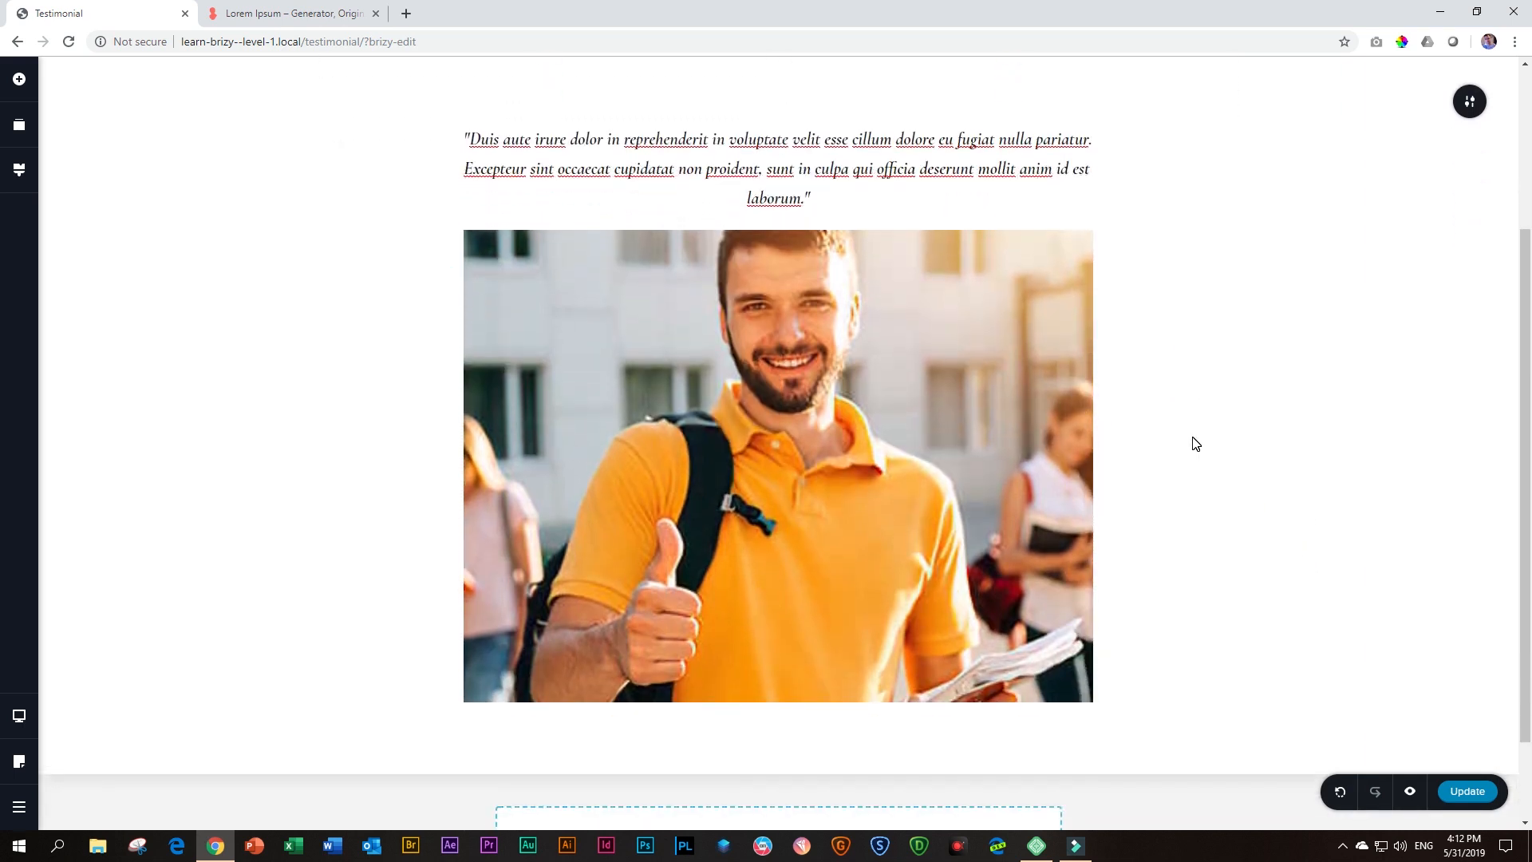
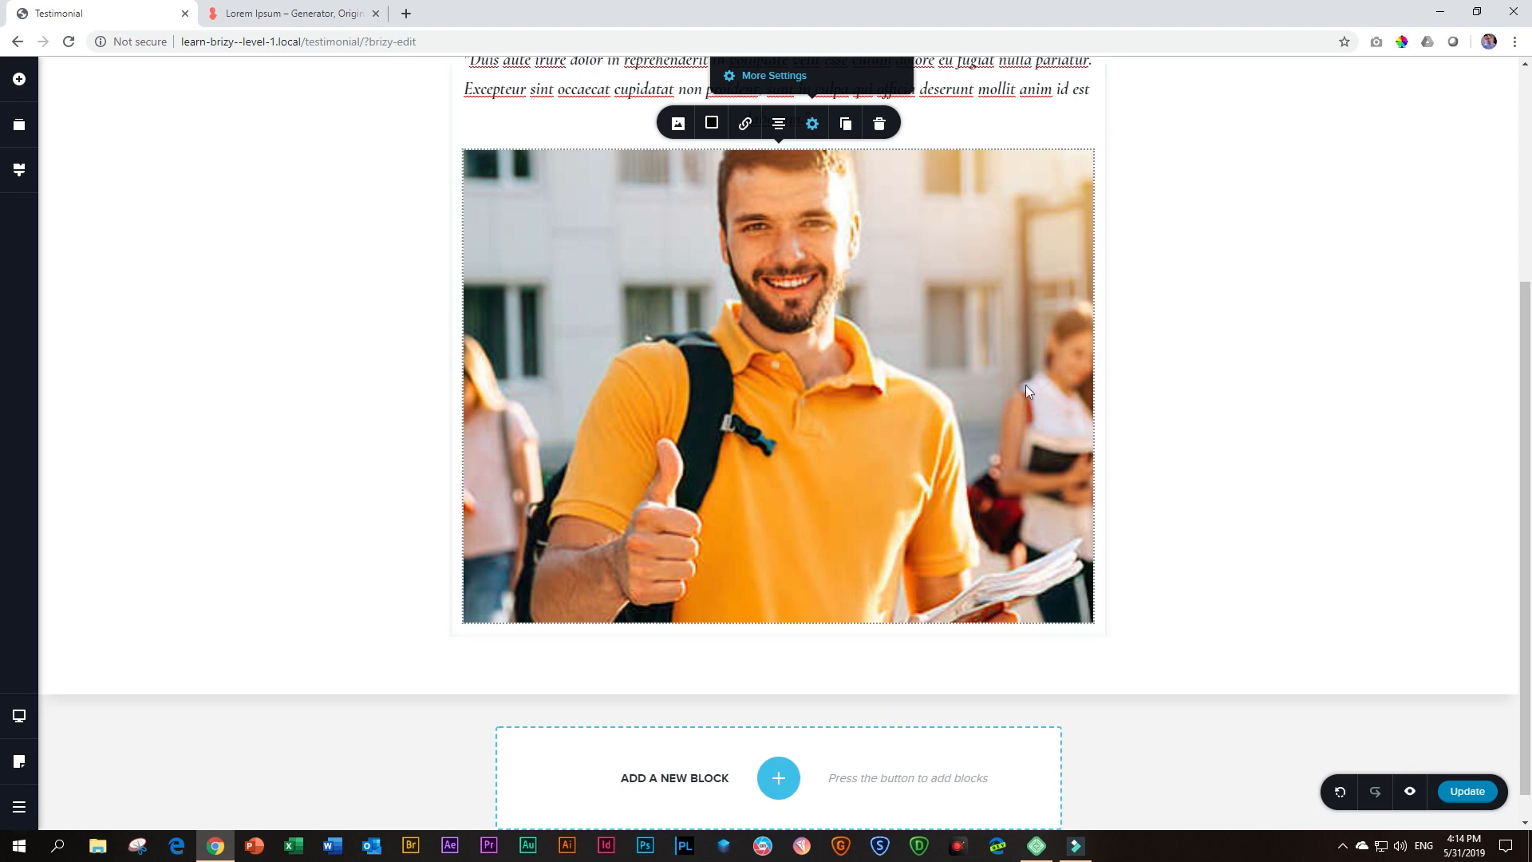
Set the student photo's height to 100%
{"action": "scroll", "coordinate": [1005, 395], "scroll_direction": "up", "scroll_amount": 2}
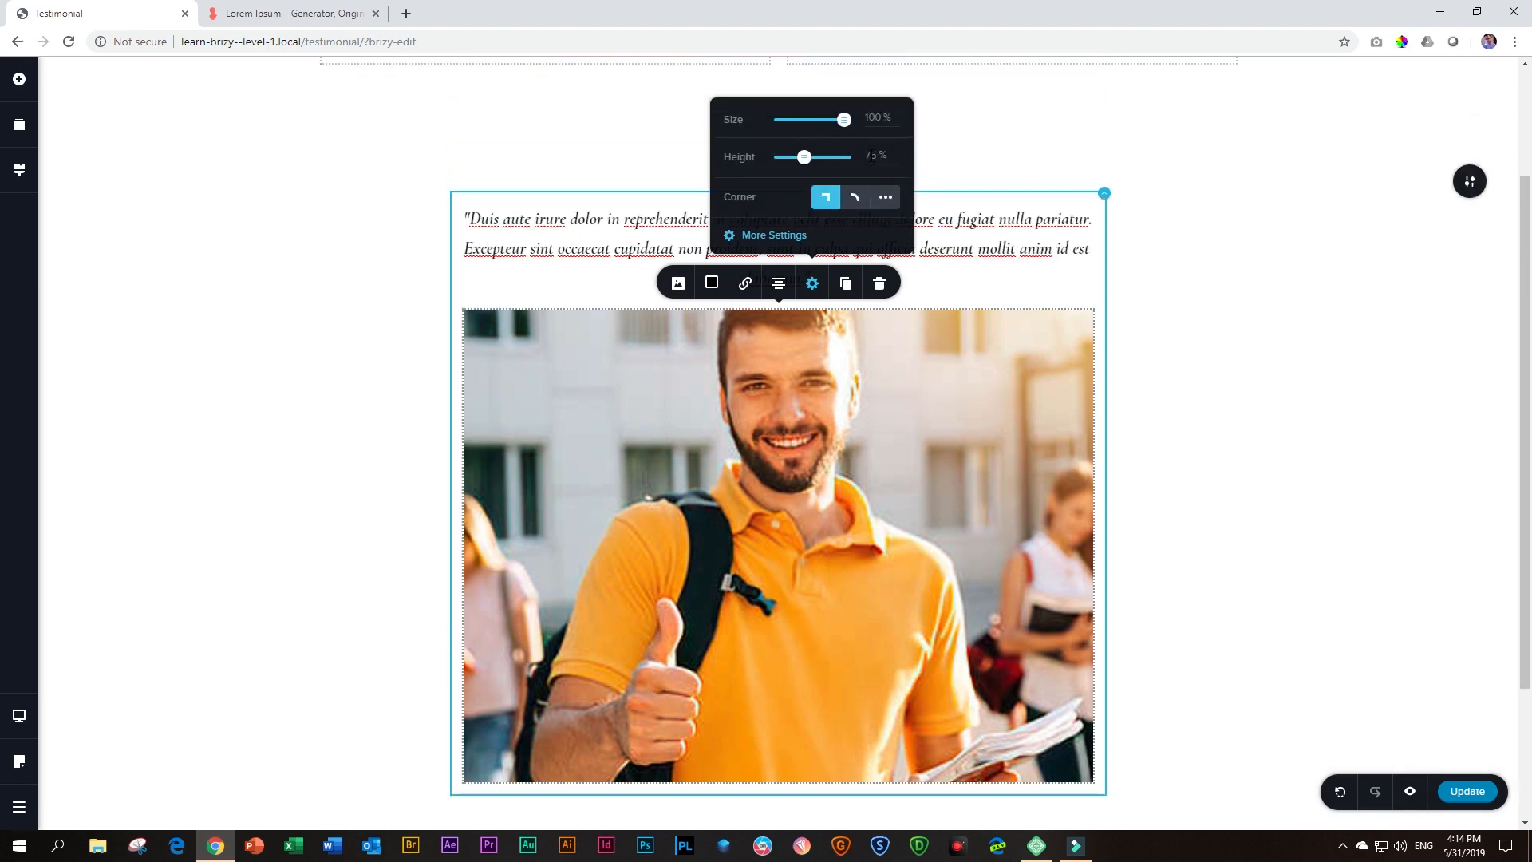
{"action": "left_click", "coordinate": [866, 156]}
{"action": "type", "text": "100"}
{"action": "scroll", "coordinate": [1046, 291], "scroll_direction": "down", "scroll_amount": 1}
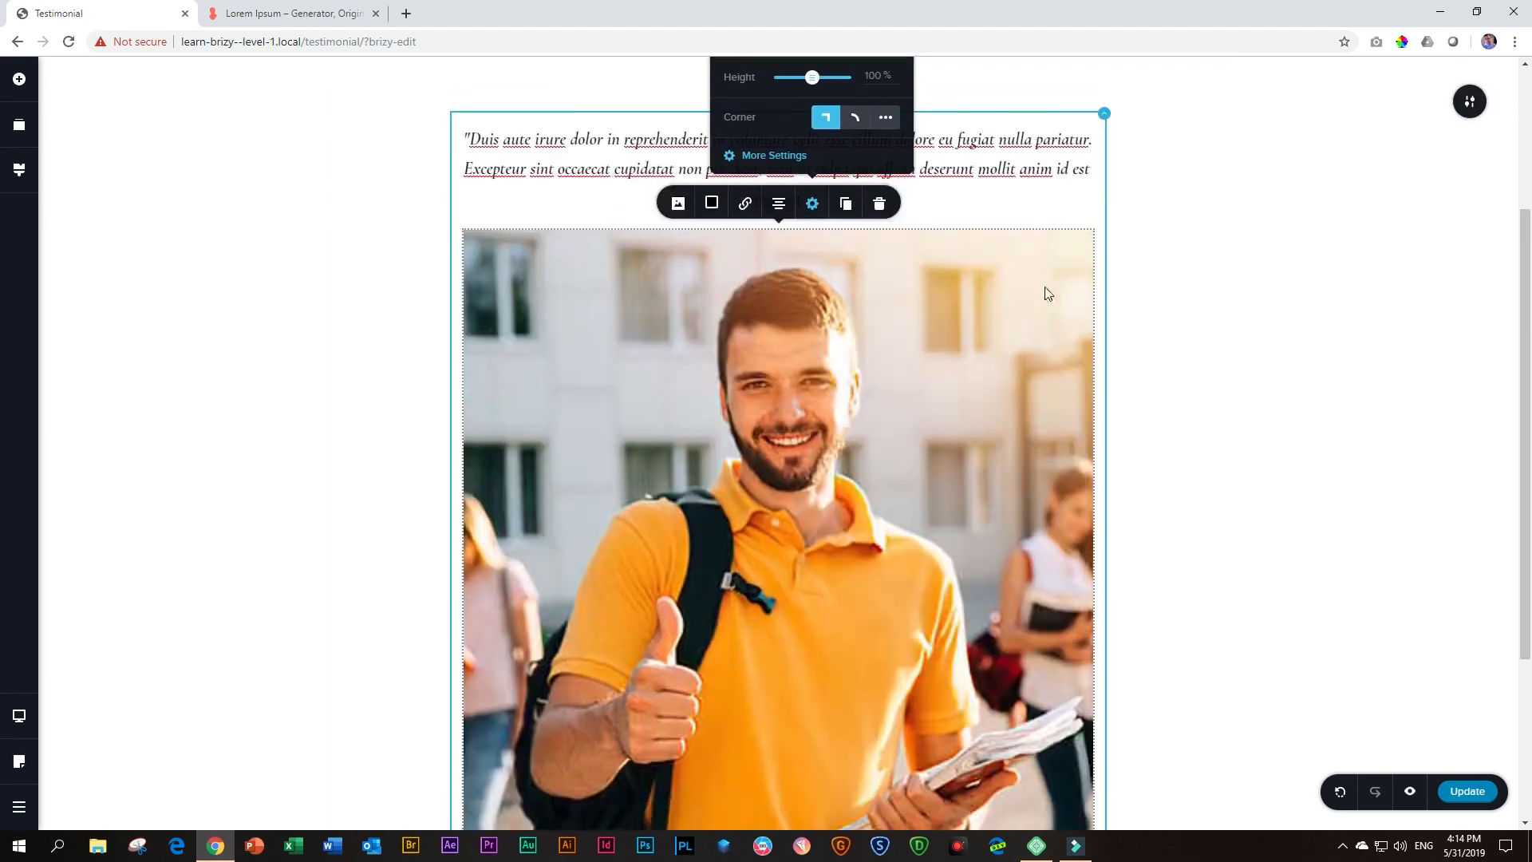
Examine the student photo's framing from its upper to its lower edge within the testimonial block
{"action": "scroll", "coordinate": [1097, 573], "scroll_direction": "down", "scroll_amount": 2}
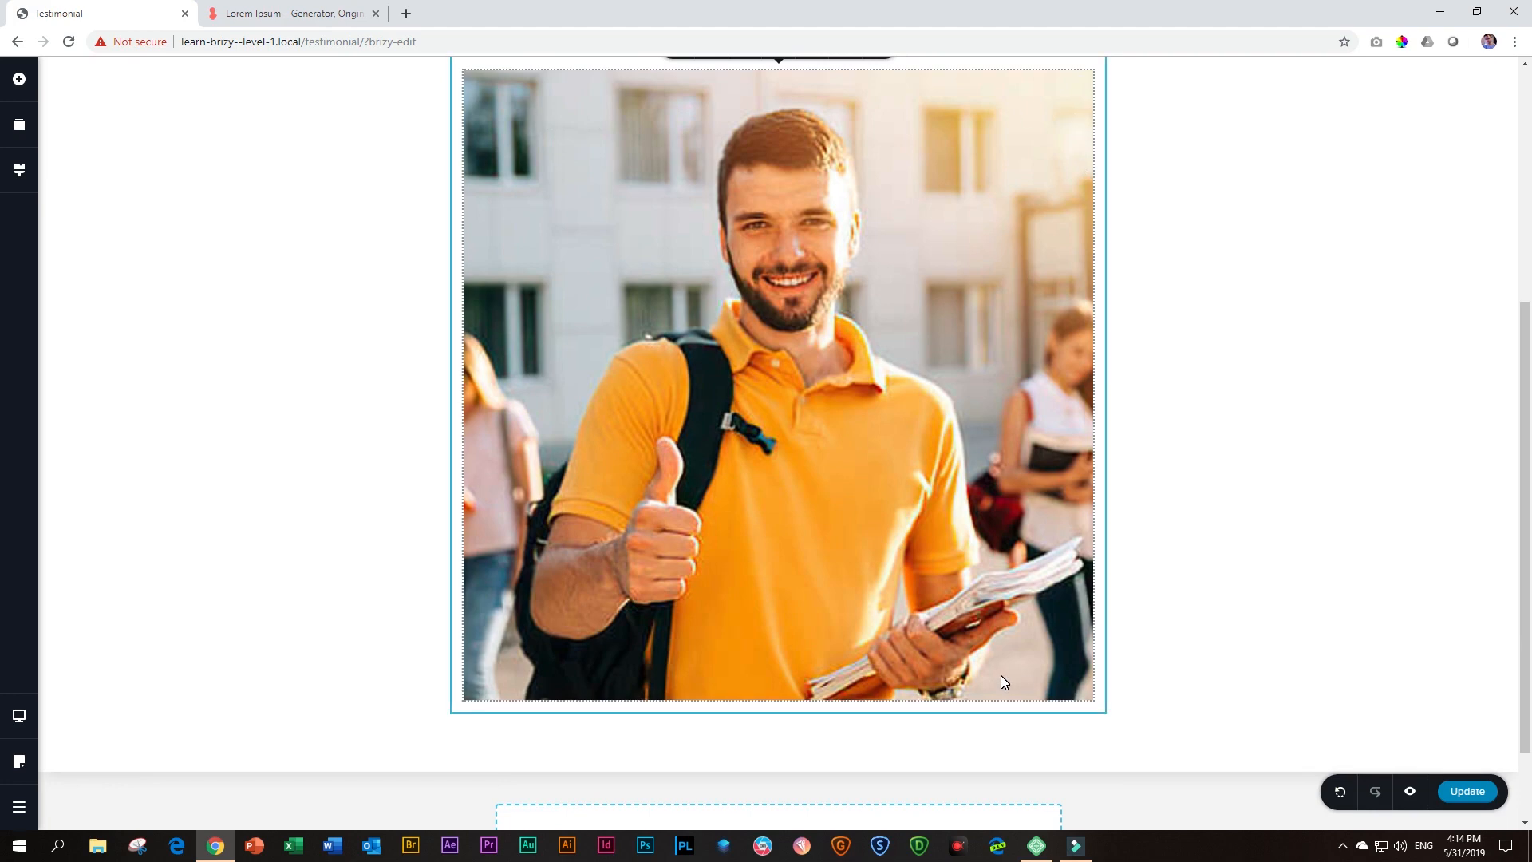
{"action": "scroll", "coordinate": [995, 548], "scroll_direction": "up", "scroll_amount": 2}
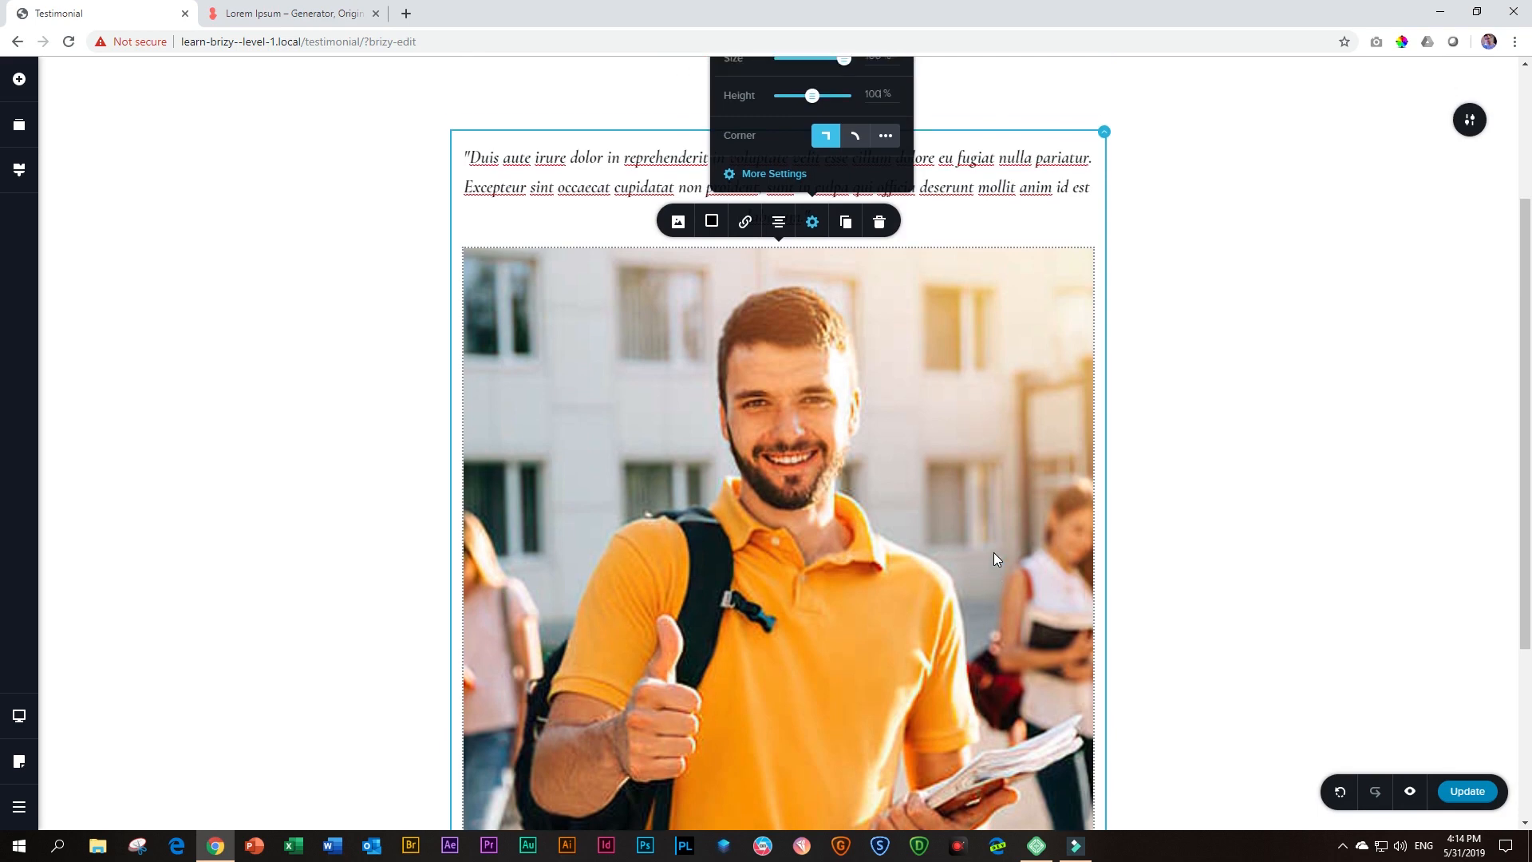
{"action": "scroll", "coordinate": [993, 552], "scroll_direction": "up", "scroll_amount": 2}
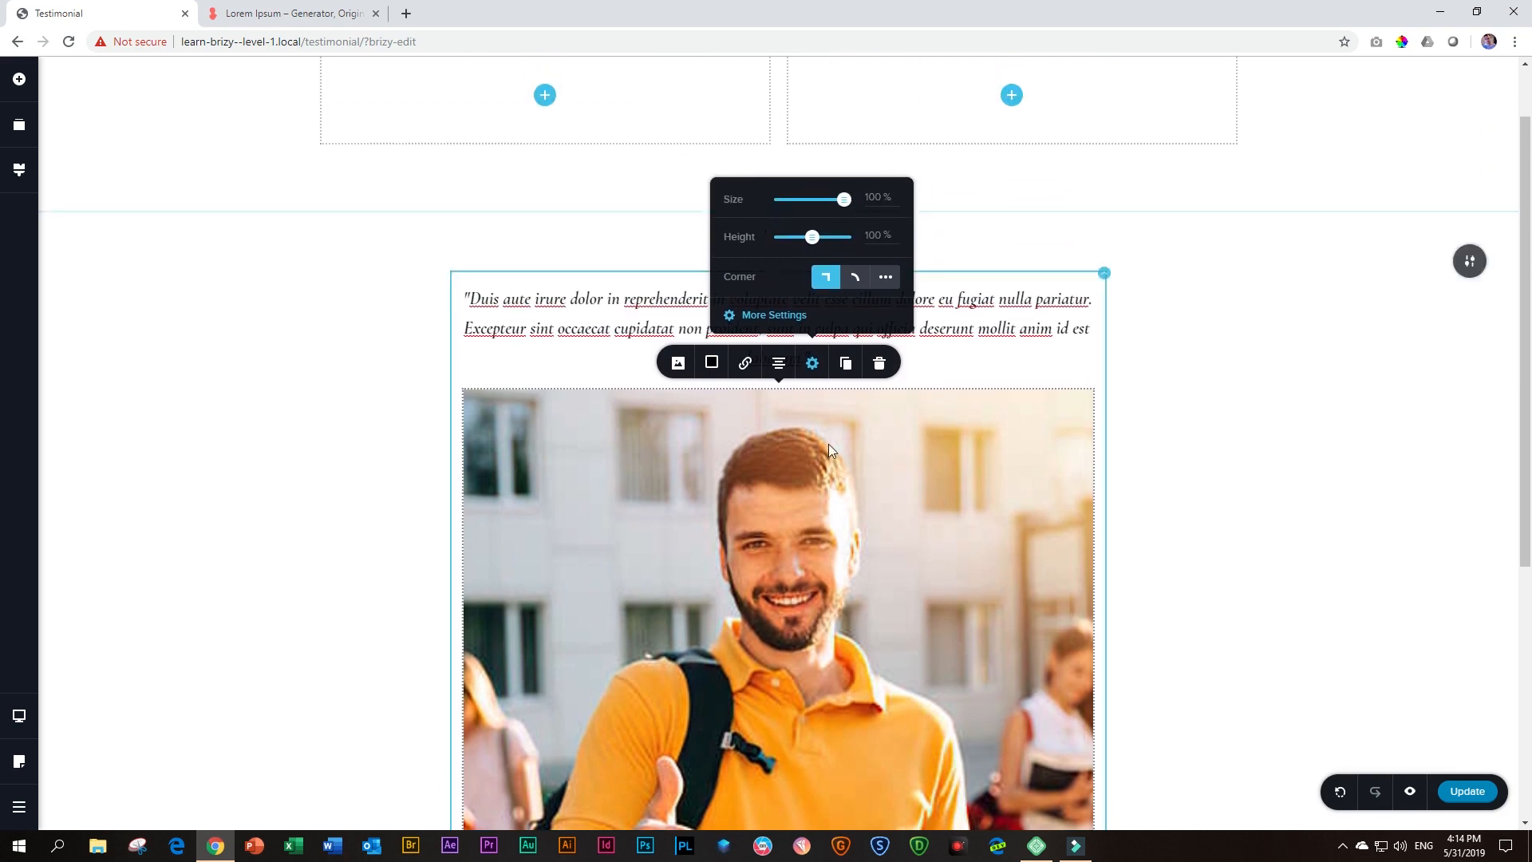
{"action": "scroll", "coordinate": [840, 590], "scroll_direction": "down", "scroll_amount": 2}
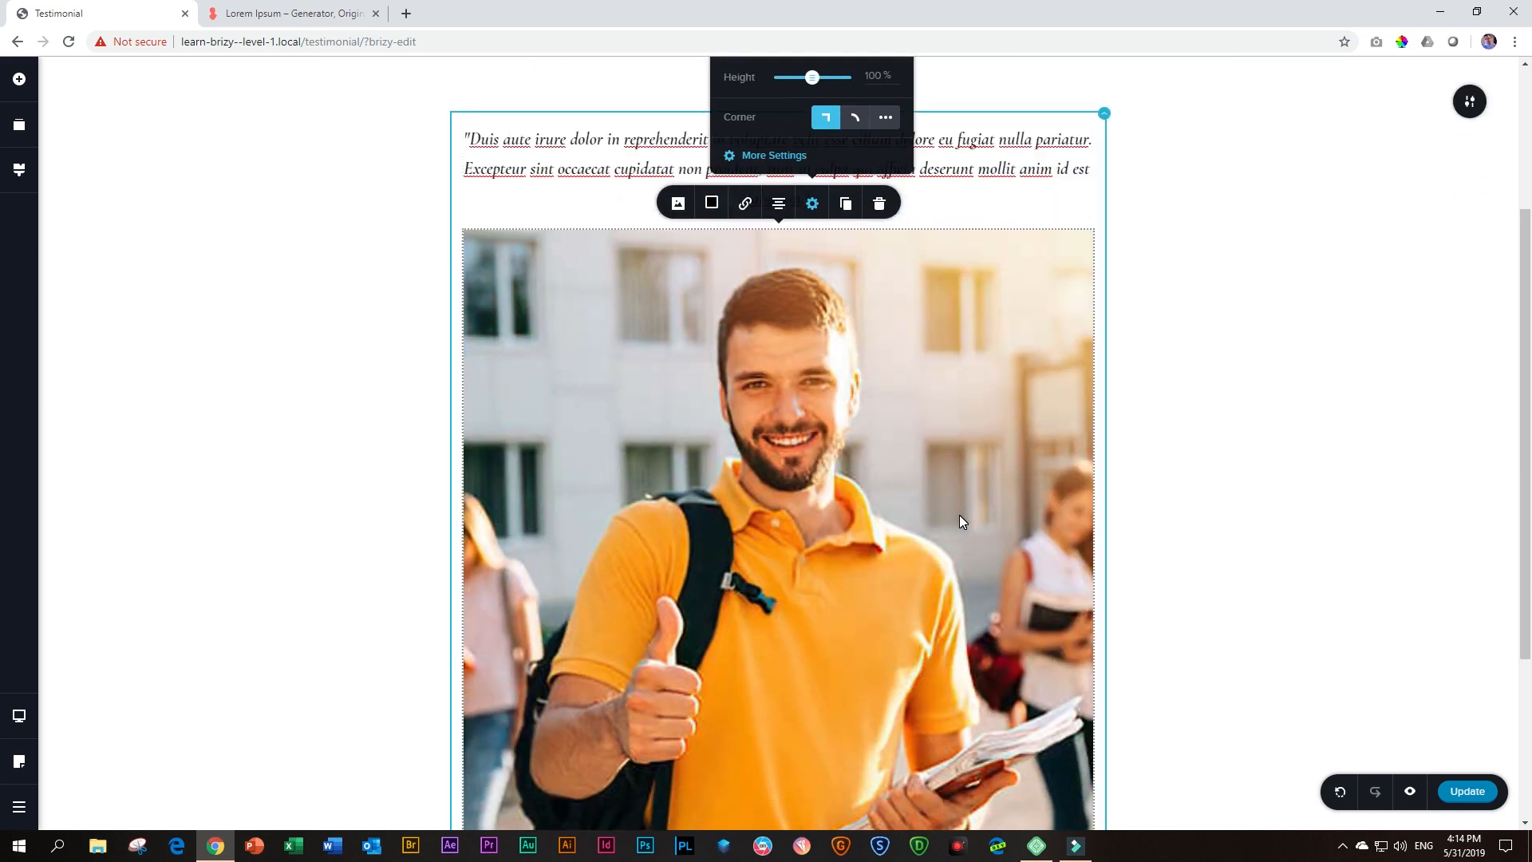
{"action": "scroll", "coordinate": [959, 514], "scroll_direction": "down", "scroll_amount": 2}
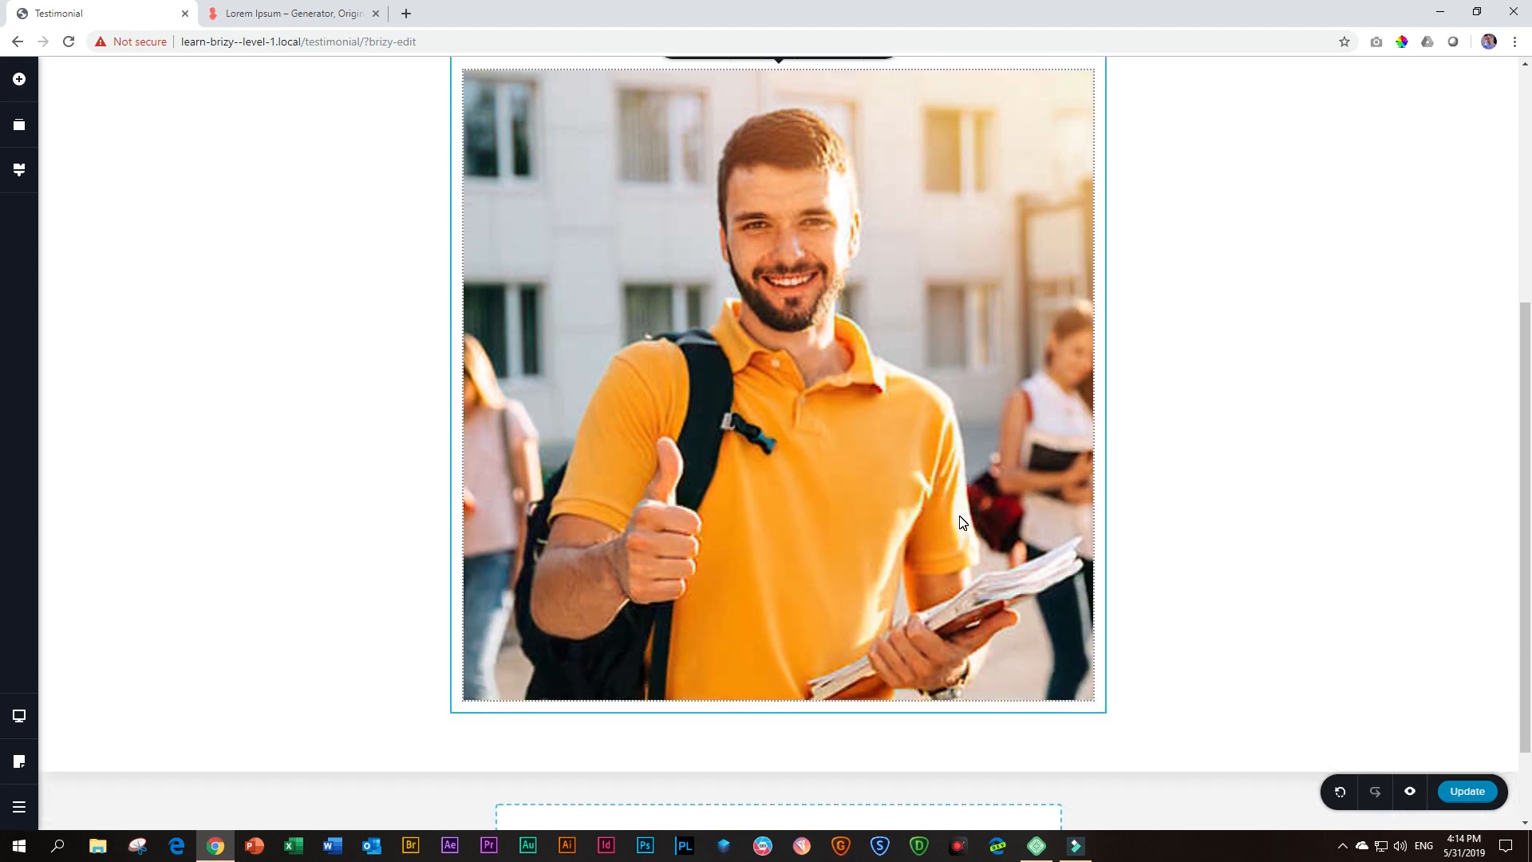
{"action": "scroll", "coordinate": [961, 522], "scroll_direction": "up", "scroll_amount": 1}
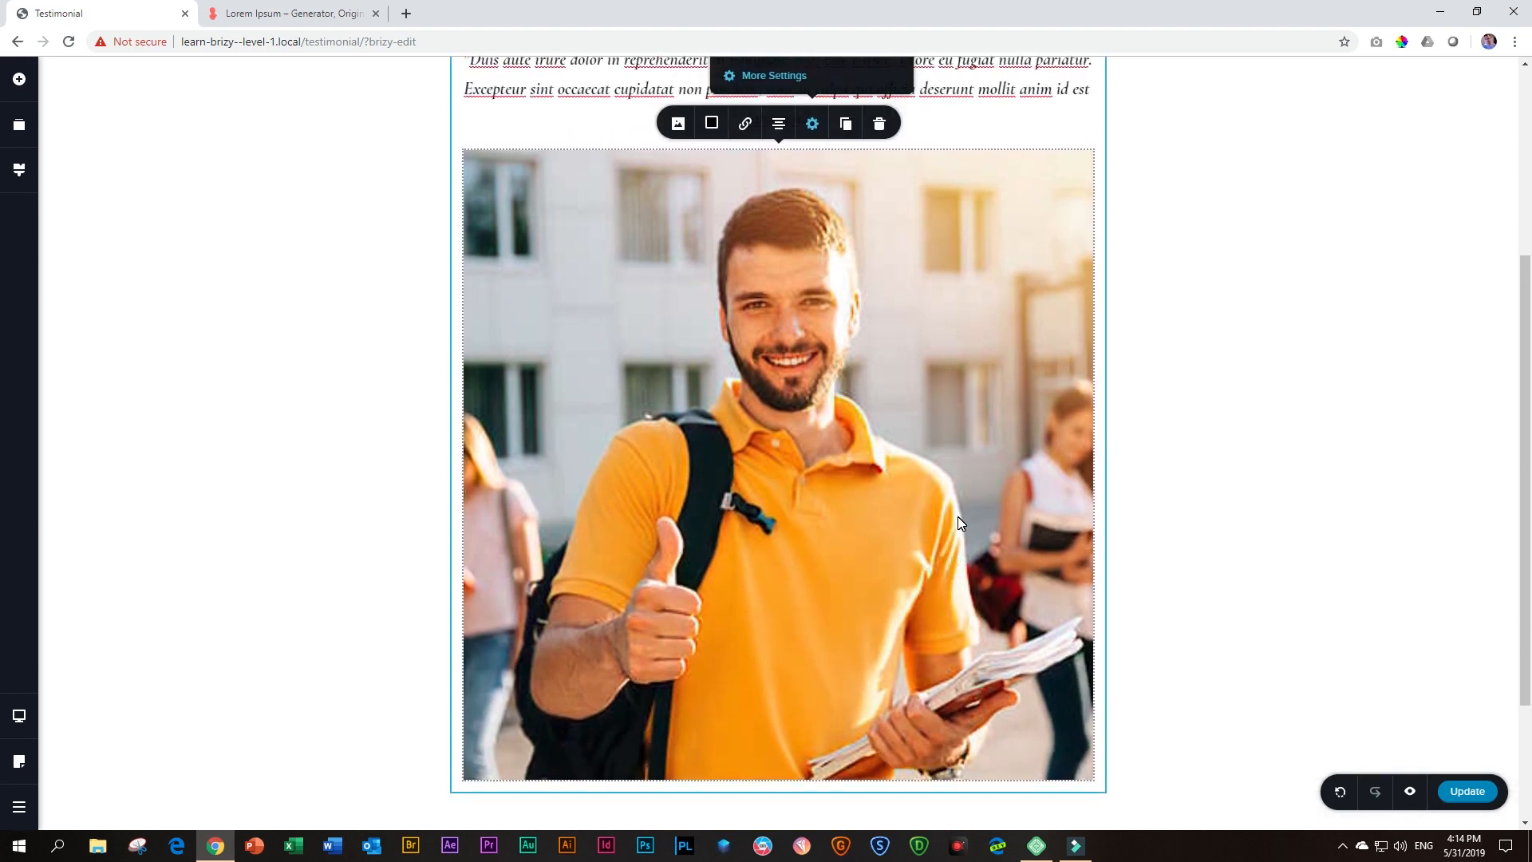
{"action": "scroll", "coordinate": [949, 523], "scroll_direction": "down", "scroll_amount": 2}
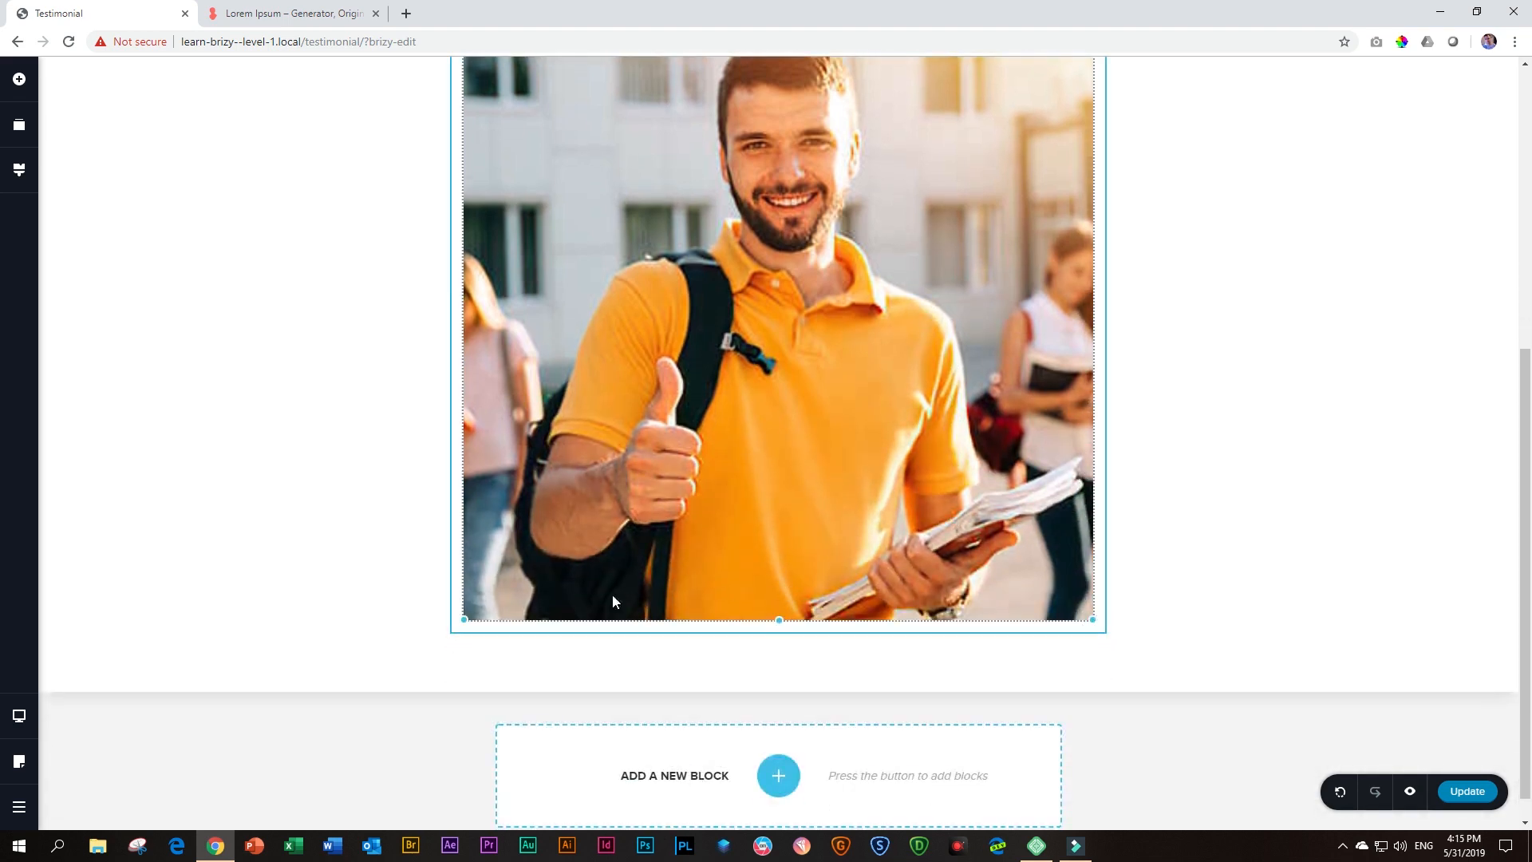
{"action": "scroll", "coordinate": [466, 623], "scroll_direction": "up", "scroll_amount": 2}
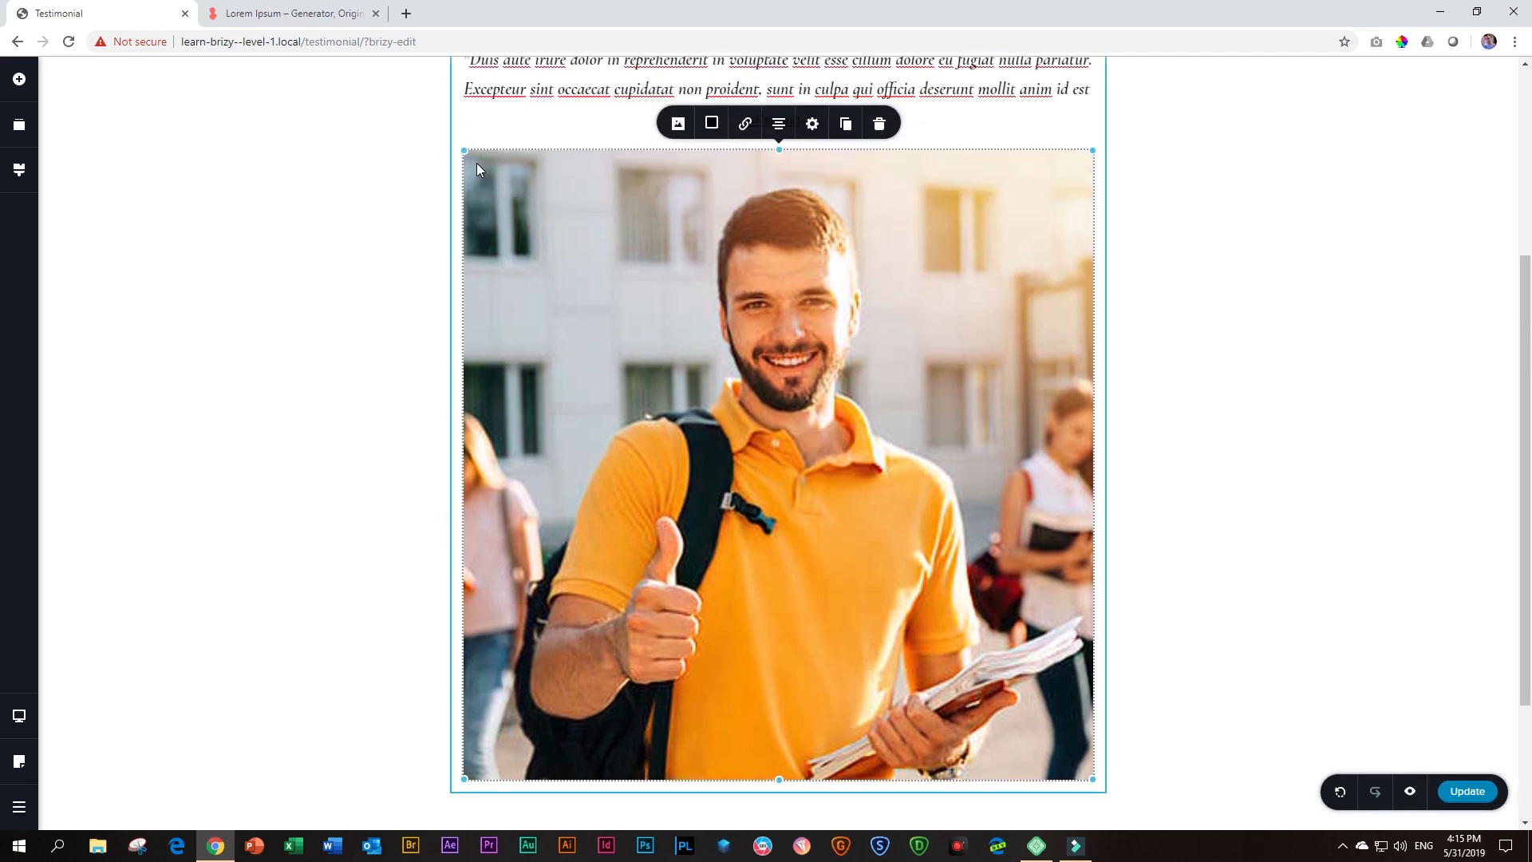
Shrink the student photo to a size of 10%
{"action": "scroll", "coordinate": [742, 576], "scroll_direction": "down", "scroll_amount": 2}
{"action": "scroll", "coordinate": [753, 579], "scroll_direction": "up", "scroll_amount": 2}
{"action": "left_click_drag", "start_coordinate": [1091, 778], "coordinate": [817, 397]}
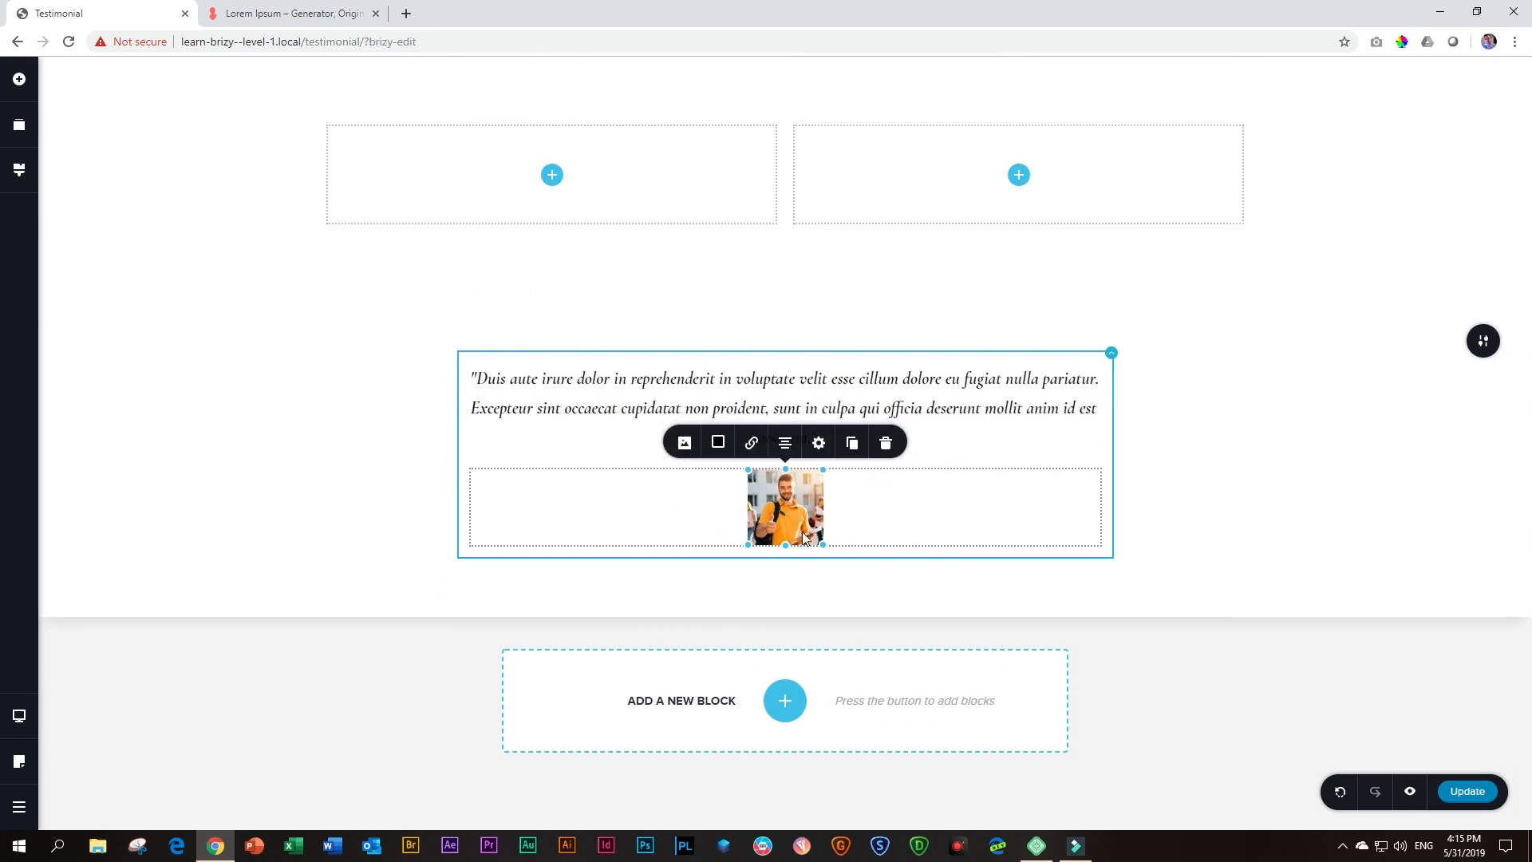
{"action": "left_click", "coordinate": [819, 451]}
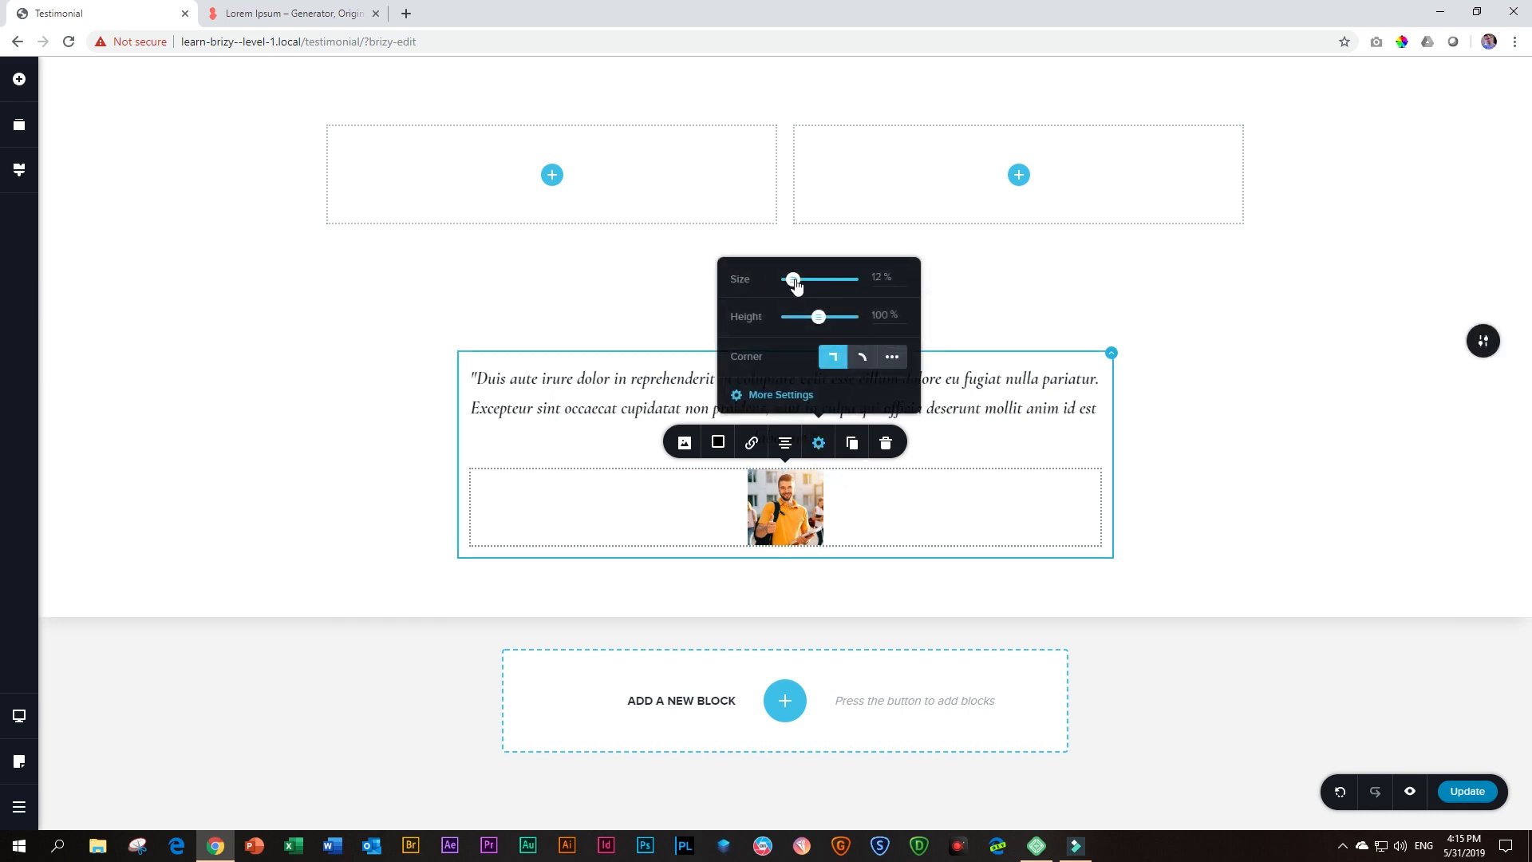
{"action": "mouse_move", "coordinate": [795, 283]}
{"action": "left_mouse_down"}
{"action": "mouse_move", "coordinate": [859, 284]}
{"action": "mouse_move", "coordinate": [797, 287]}
{"action": "left_mouse_up"}
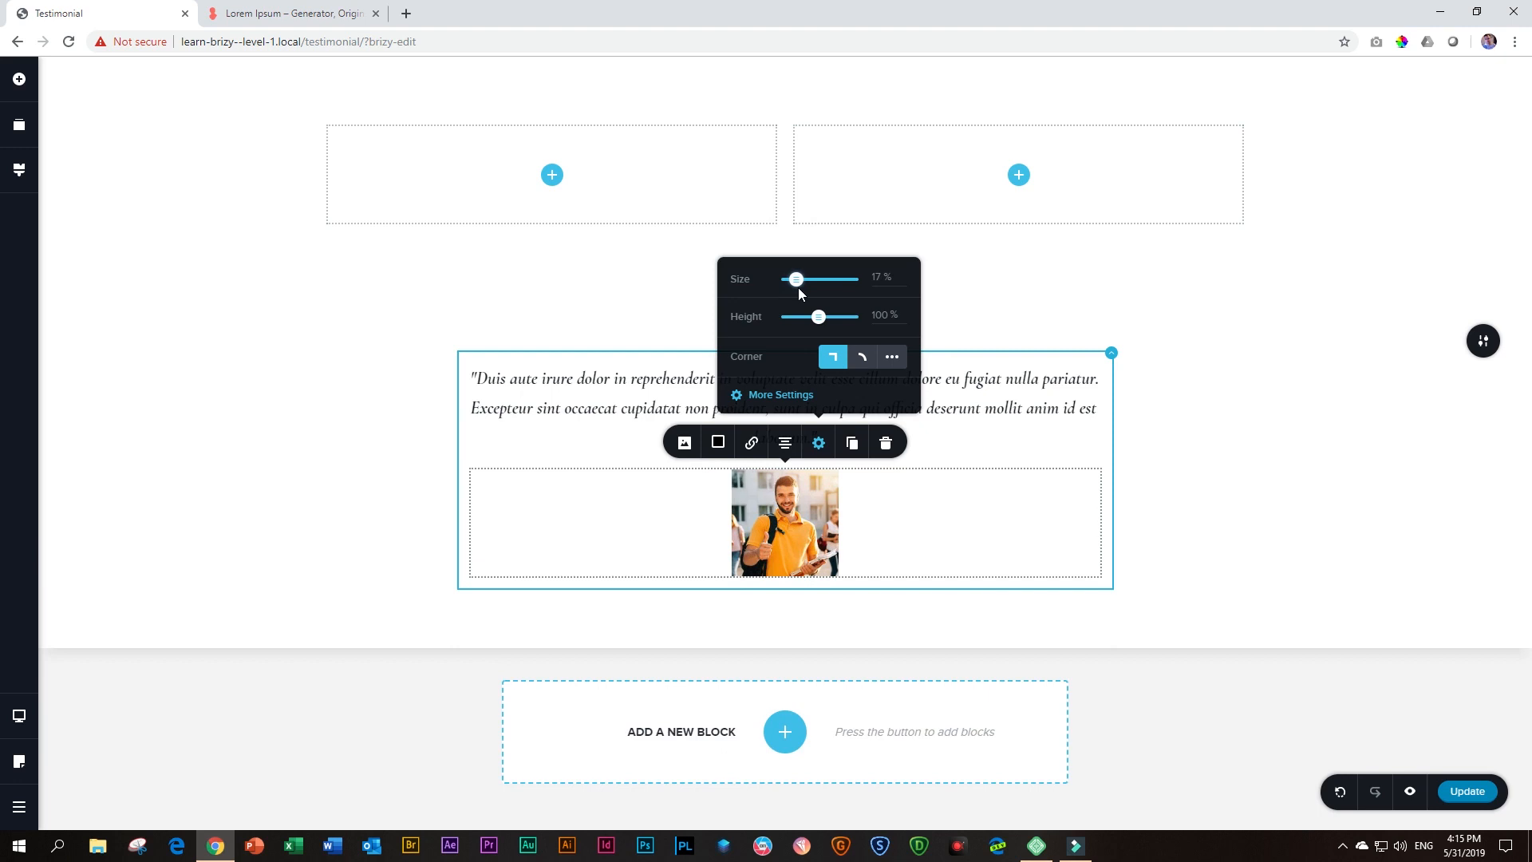
{"action": "left_click", "coordinate": [877, 277]}
{"action": "key", "text": "BackSpace"}
{"action": "type", "text": "0"}
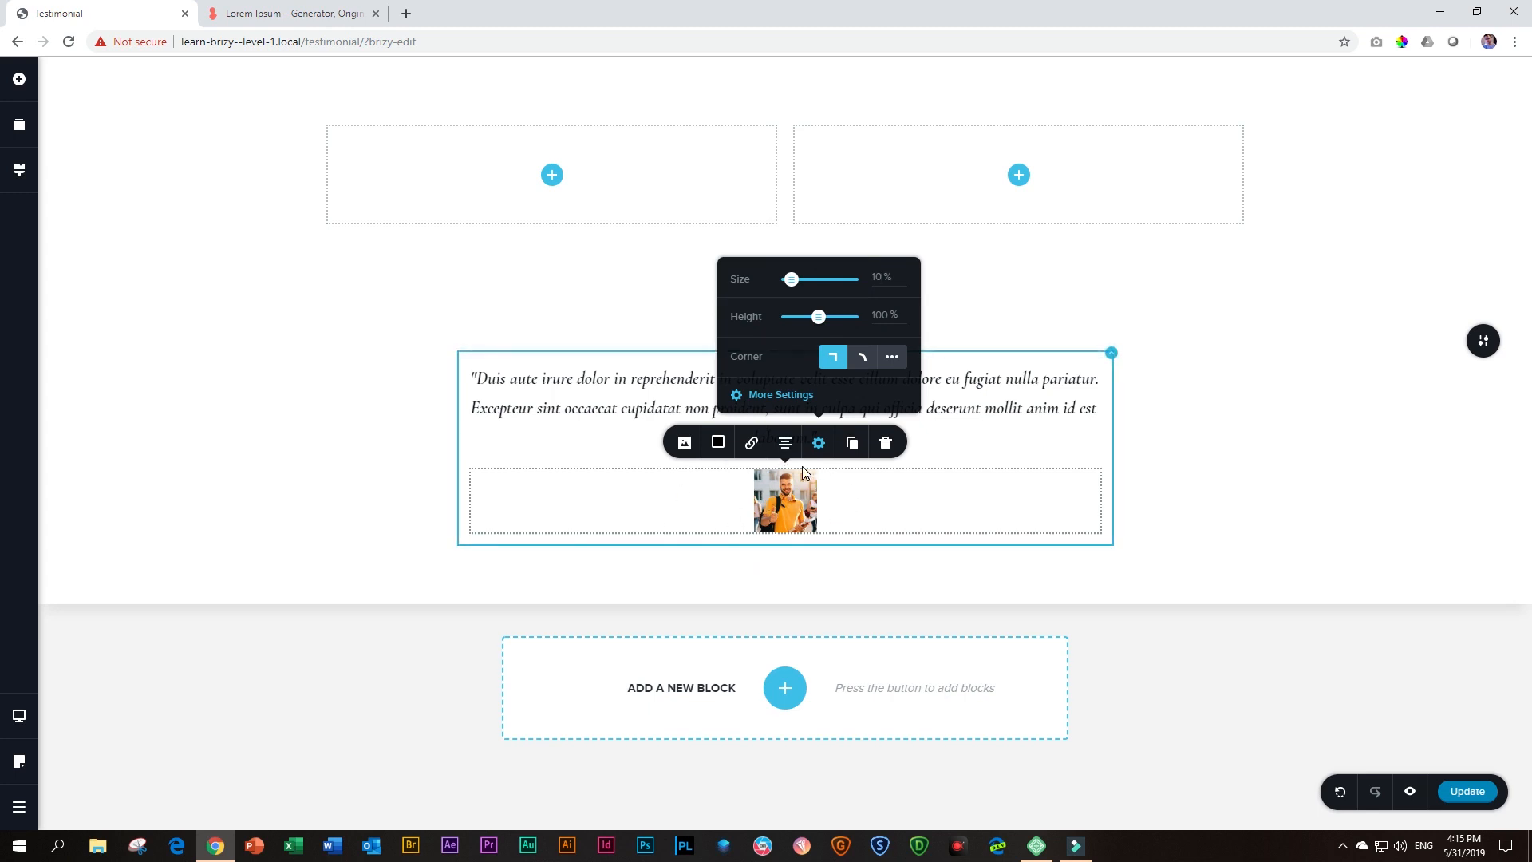
Round the student photo into a circle using custom corners with a 40 px radius
{"action": "mouse_move", "coordinate": [740, 546]}
{"action": "left_click", "coordinate": [863, 360]}
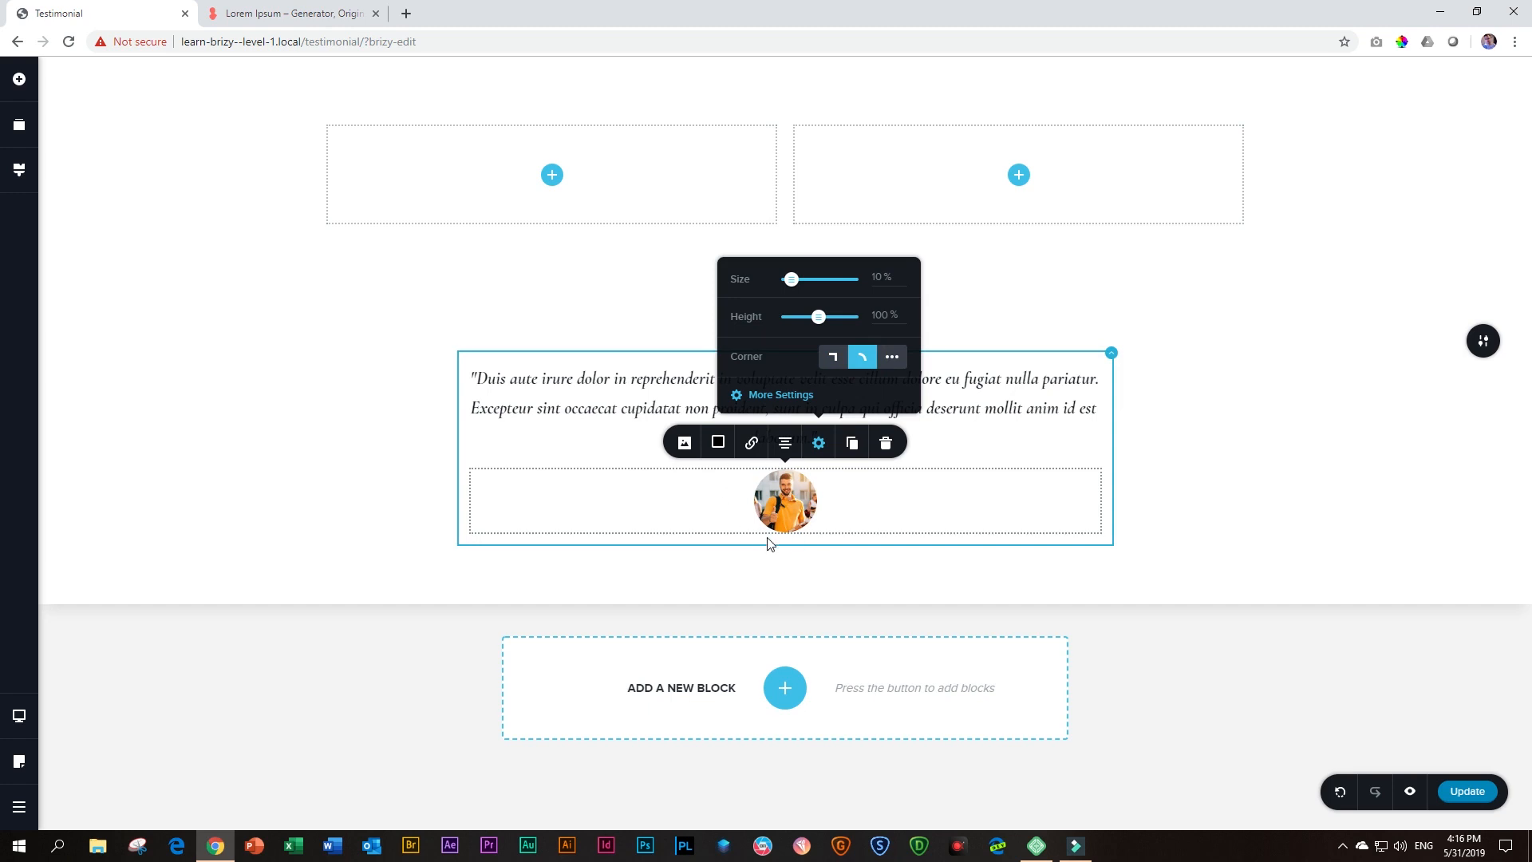
{"action": "left_click", "coordinate": [893, 359]}
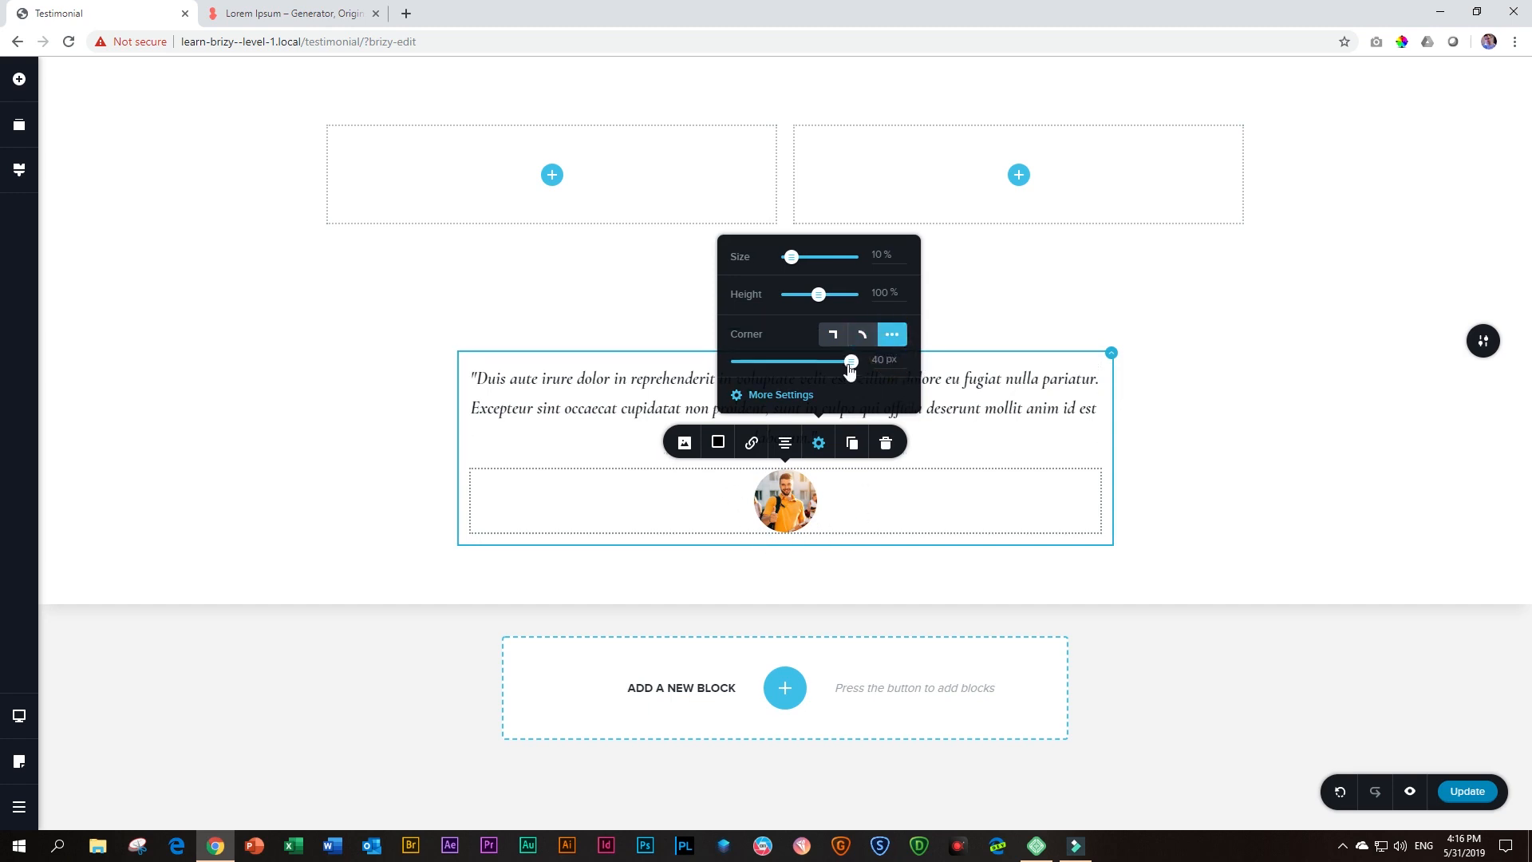
{"action": "left_click_drag", "start_coordinate": [847, 359], "coordinate": [903, 363]}
Try the circular photo at 23% size with a 91 px corner radius, and return its size to 10%
{"action": "left_click_drag", "start_coordinate": [792, 257], "coordinate": [801, 258]}
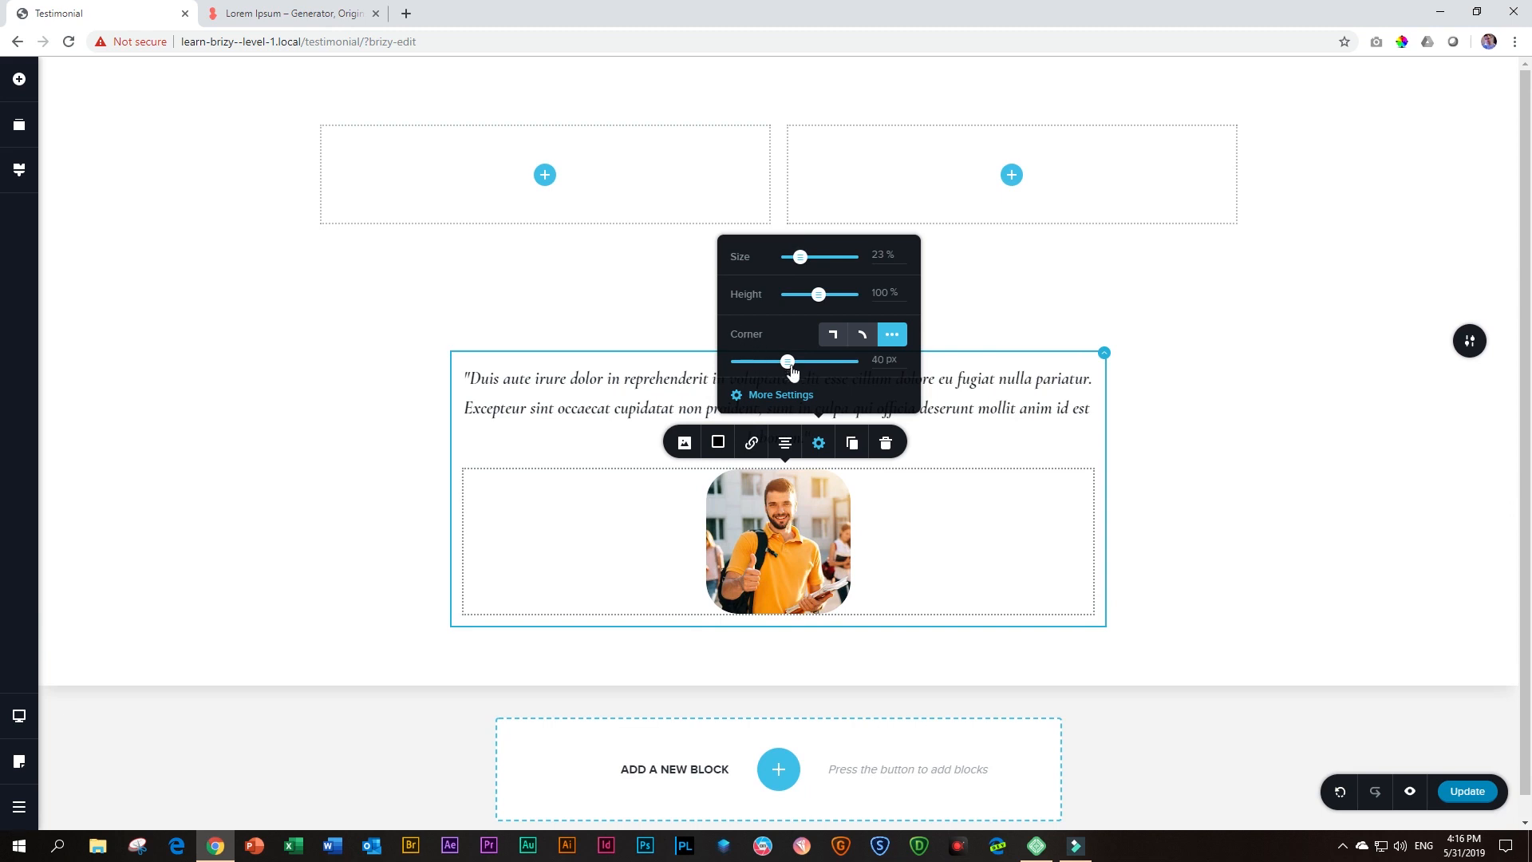
{"action": "left_click_drag", "start_coordinate": [791, 363], "coordinate": [852, 363]}
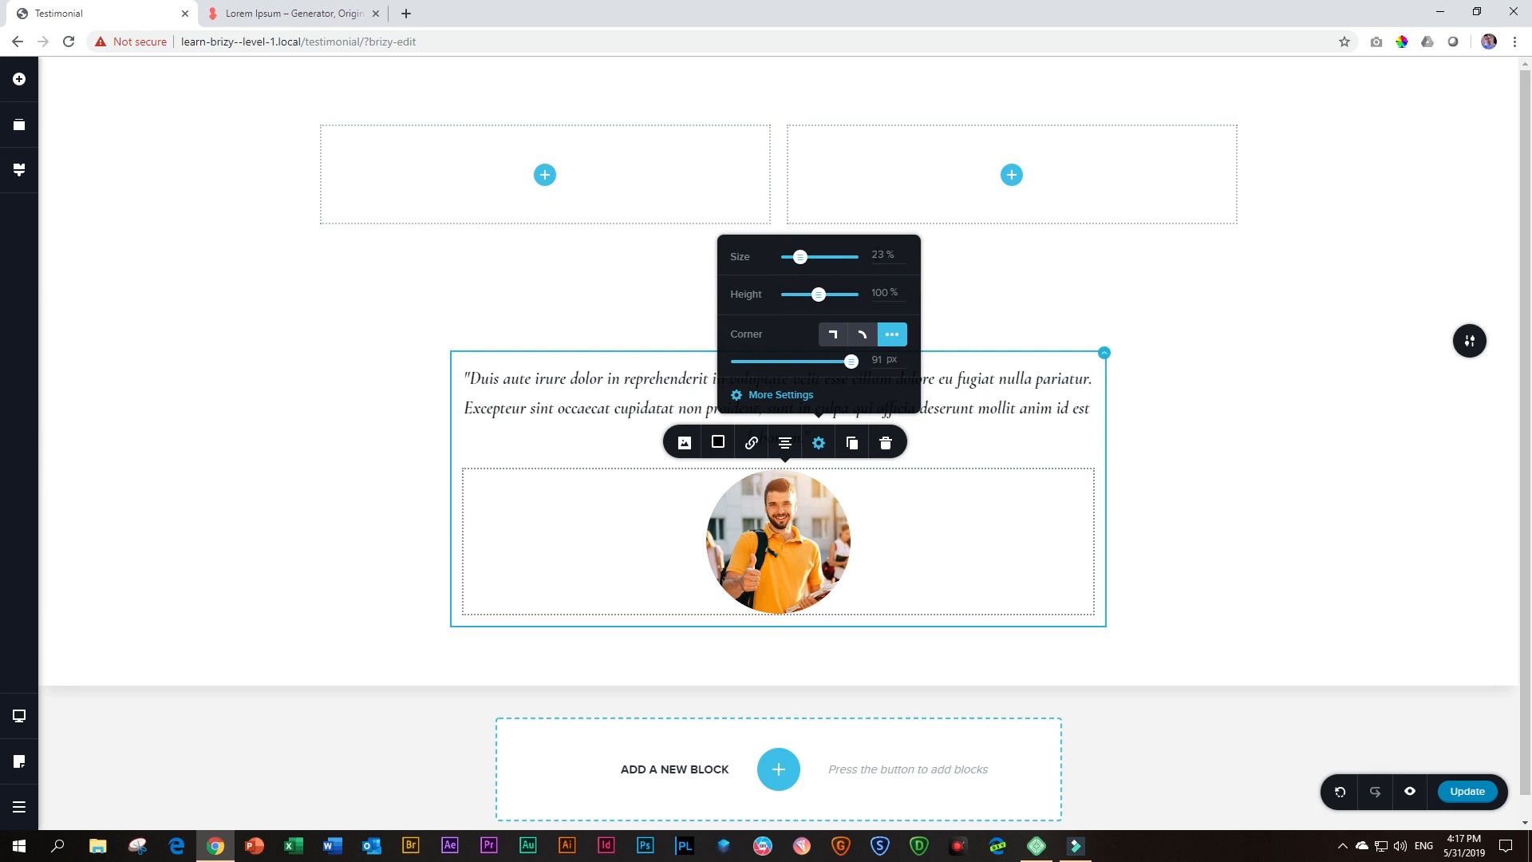
{"action": "double_click", "coordinate": [880, 253]}
{"action": "type", "text": "10"}
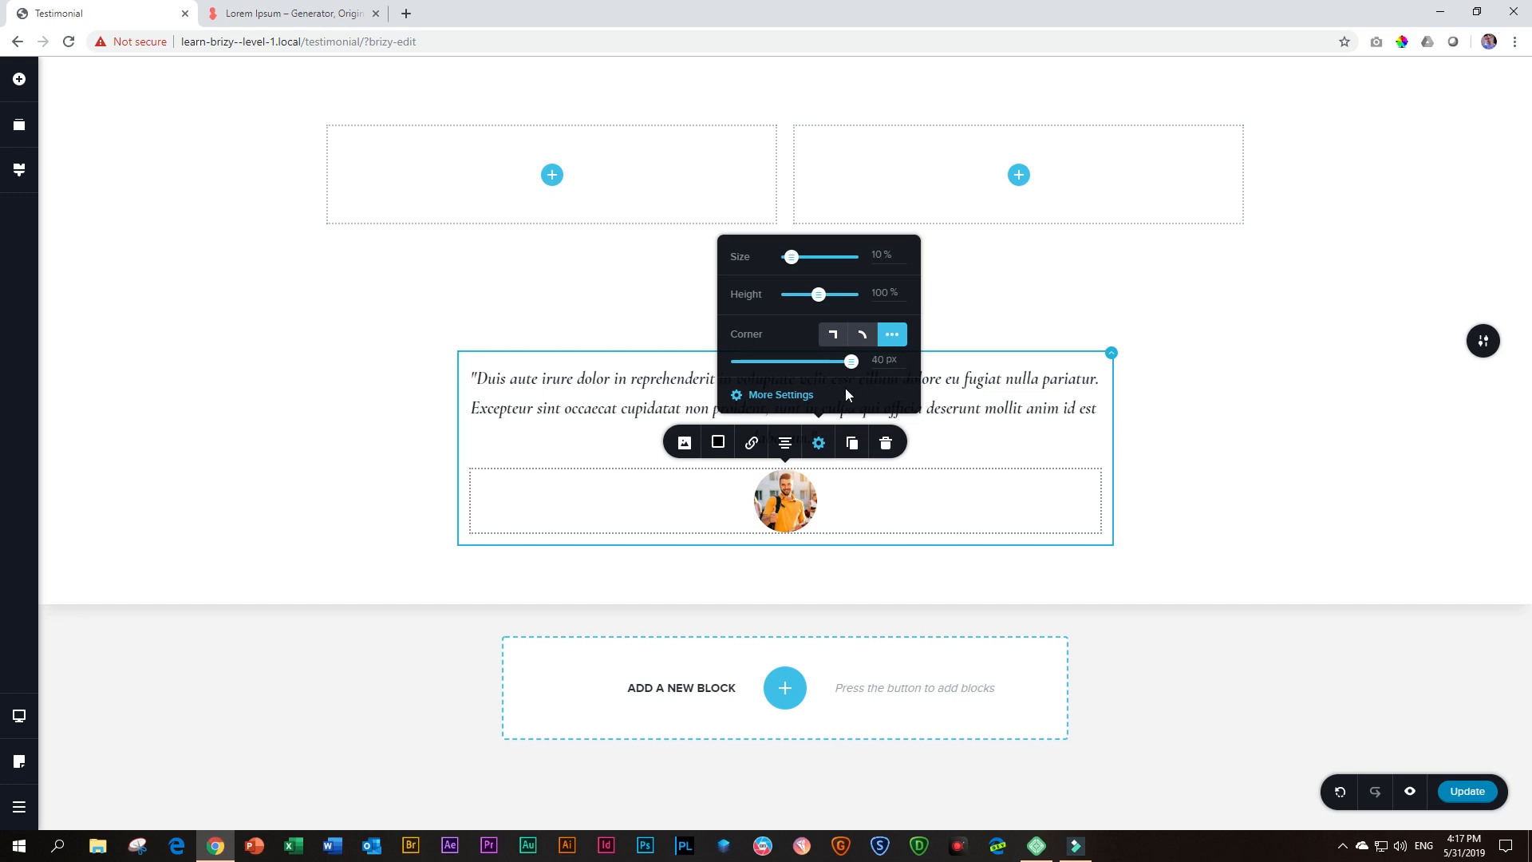
{"action": "left_click", "coordinate": [1173, 449]}
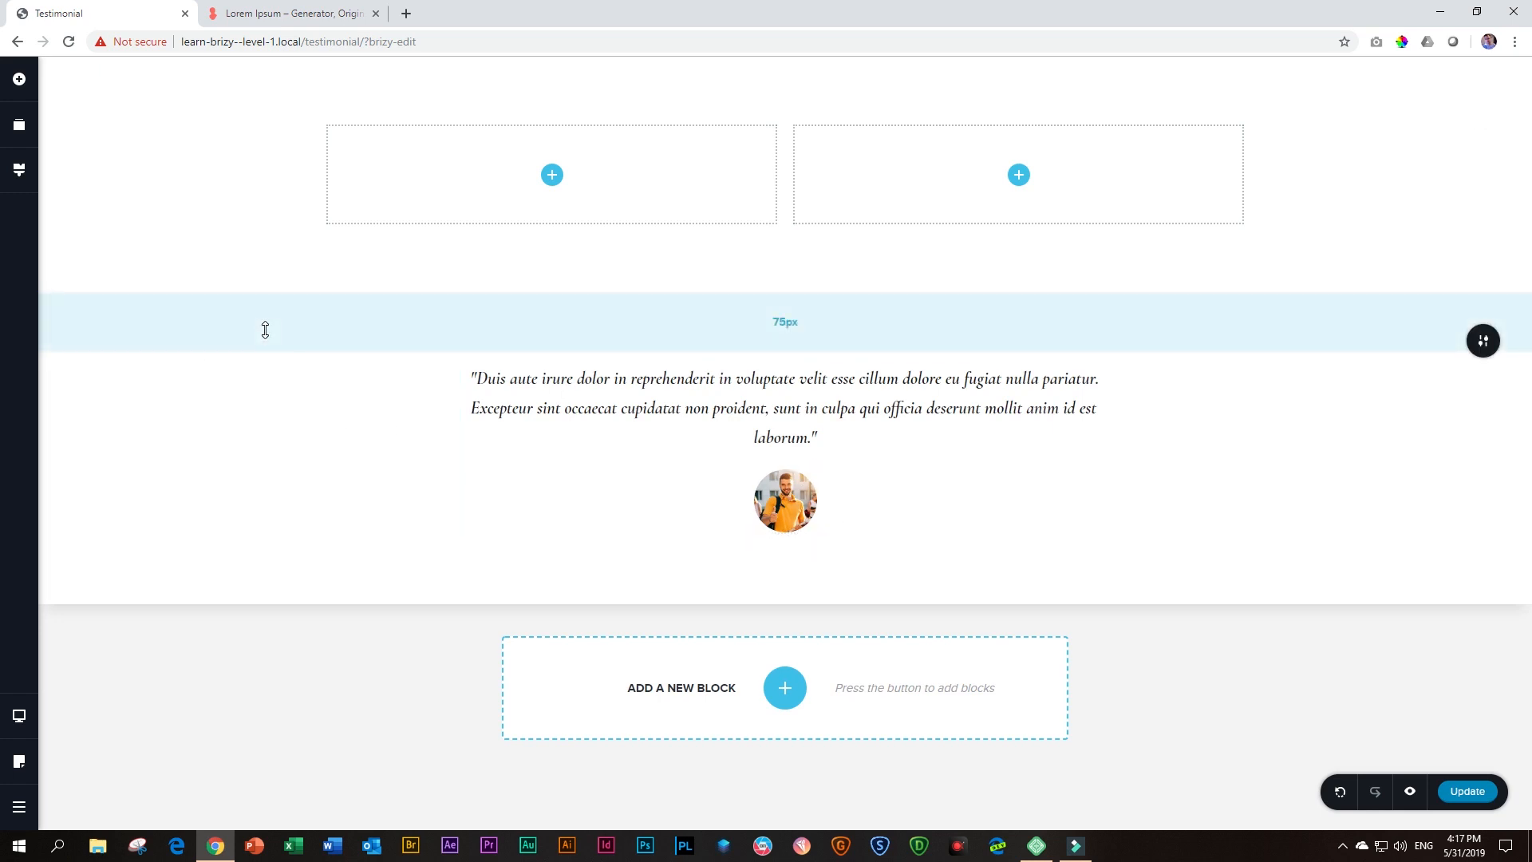
Add a Text element below the photo and replace its placeholder sentence with the student's full name
{"action": "left_click", "coordinate": [19, 80]}
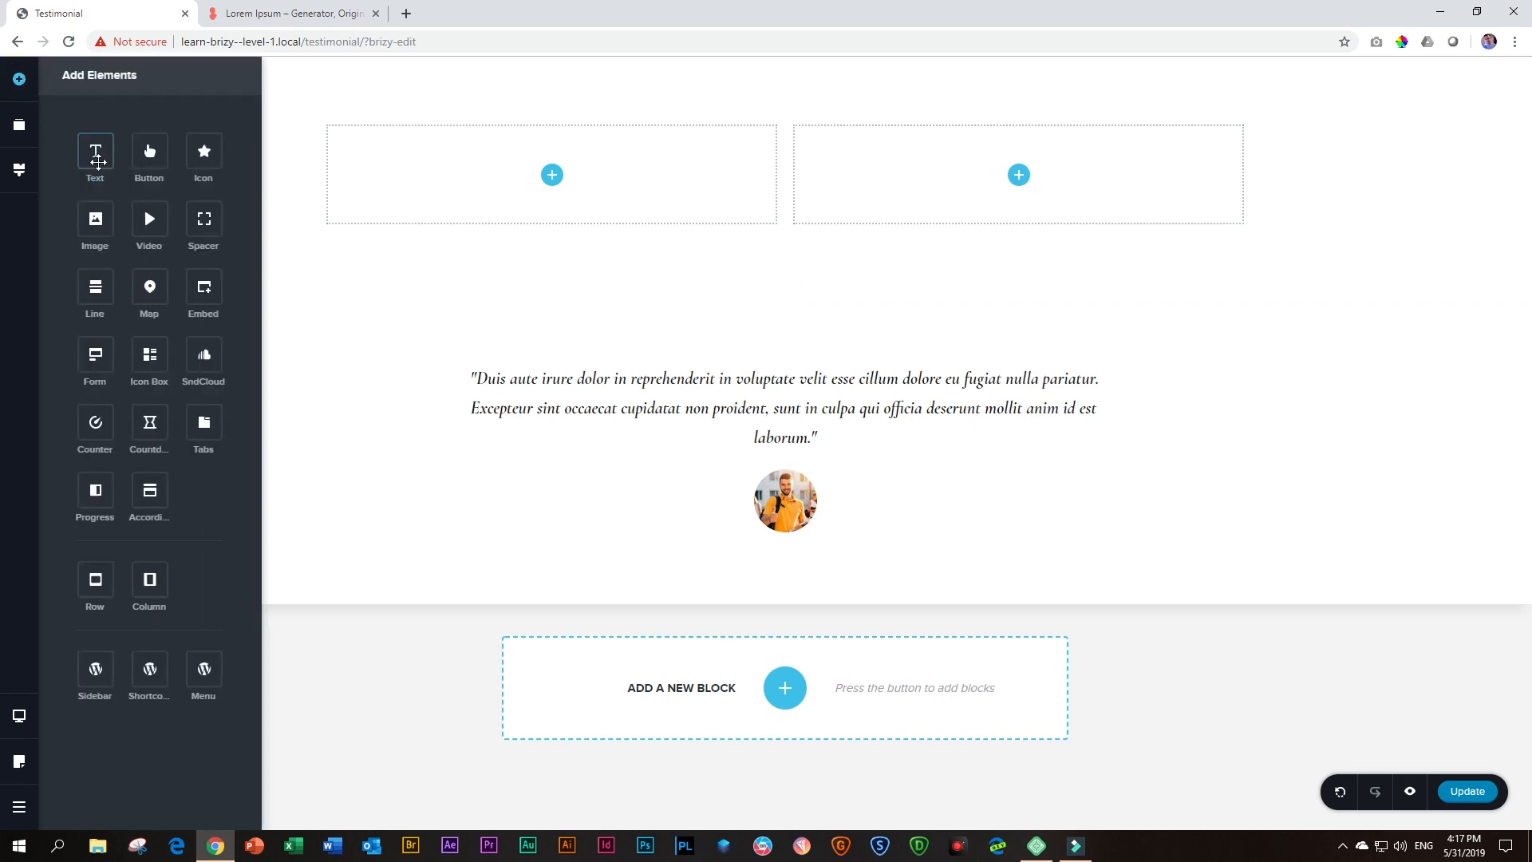
{"action": "left_click_drag", "start_coordinate": [94, 151], "coordinate": [790, 549]}
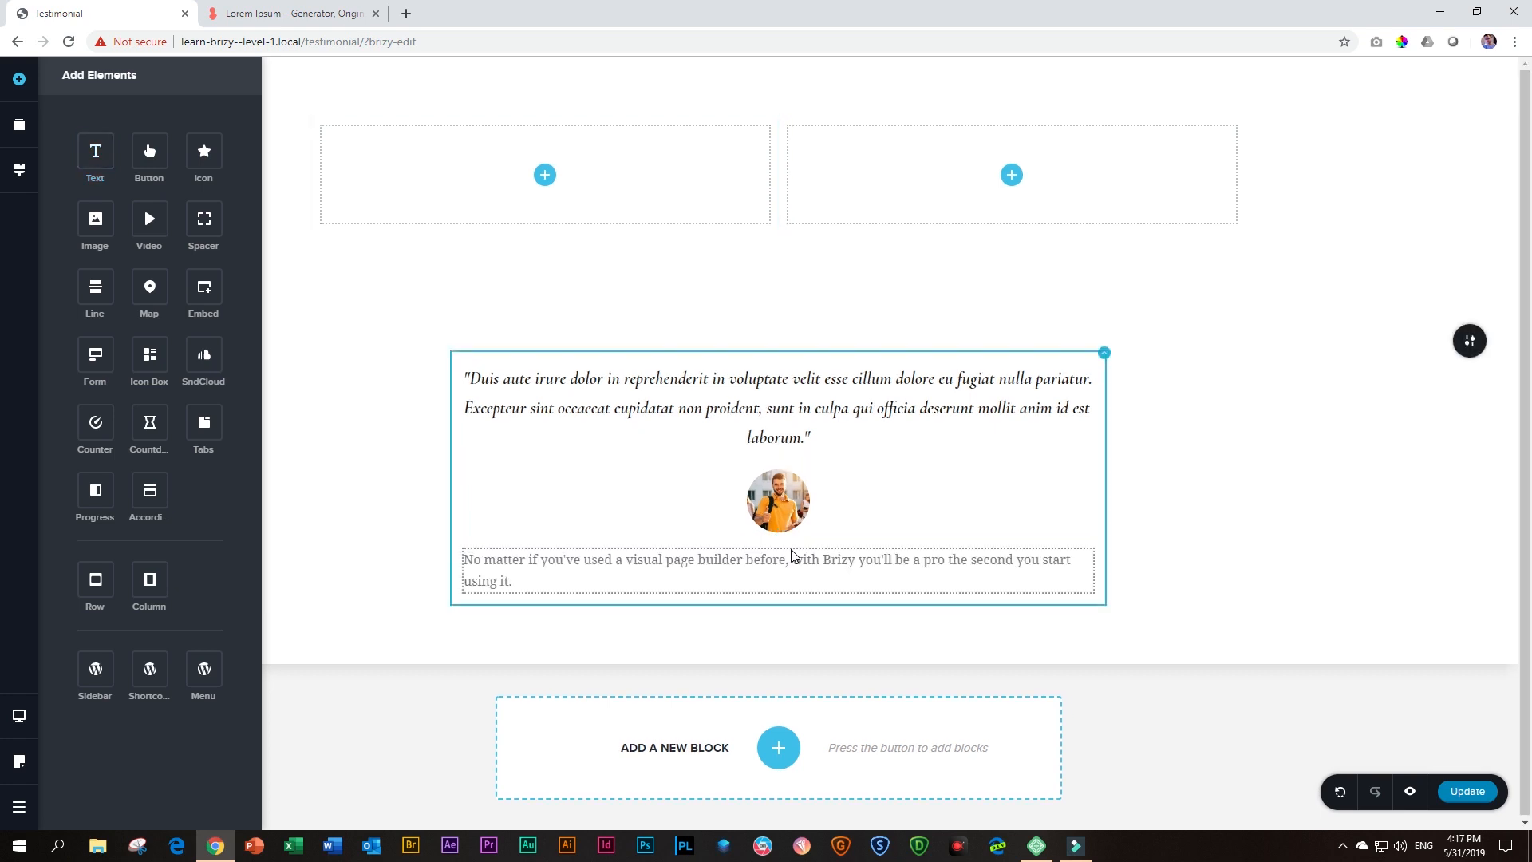
{"action": "left_click", "coordinate": [560, 585]}
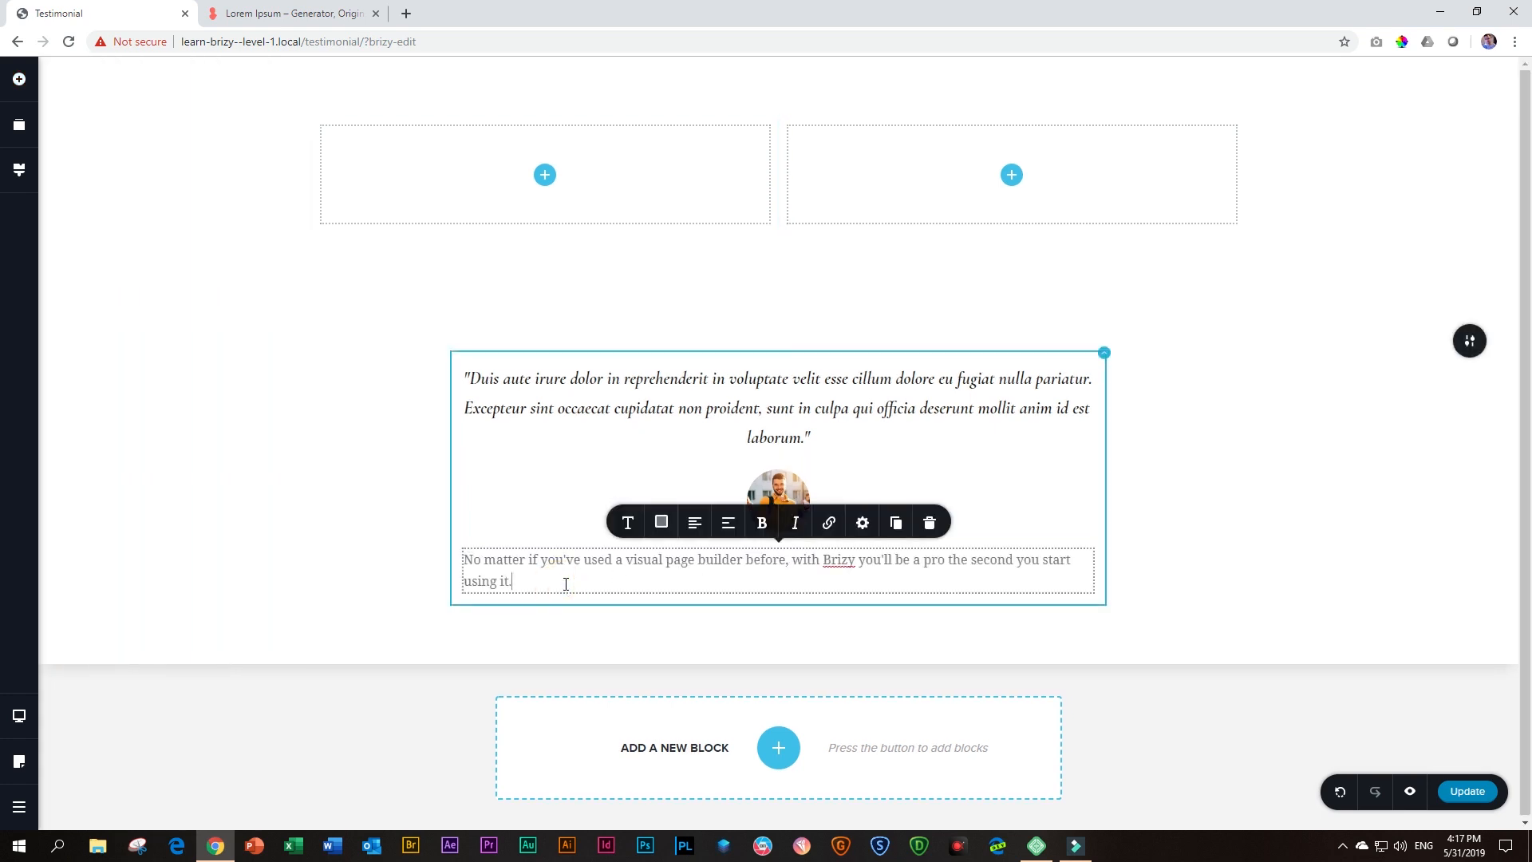
{"action": "key", "text": "ctrl+a"}
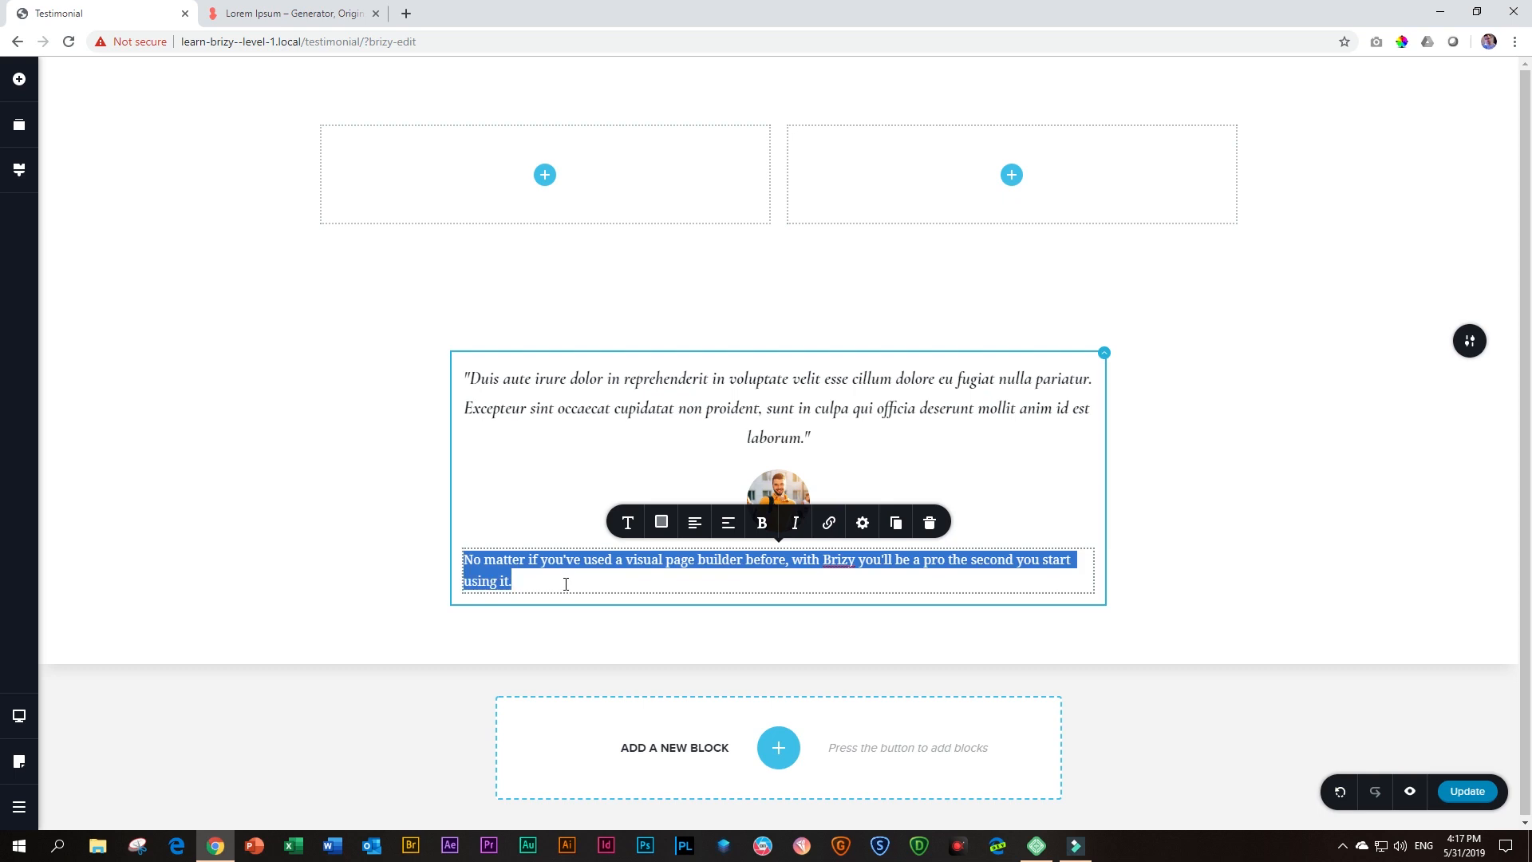
{"action": "type", "text": "Kent "}
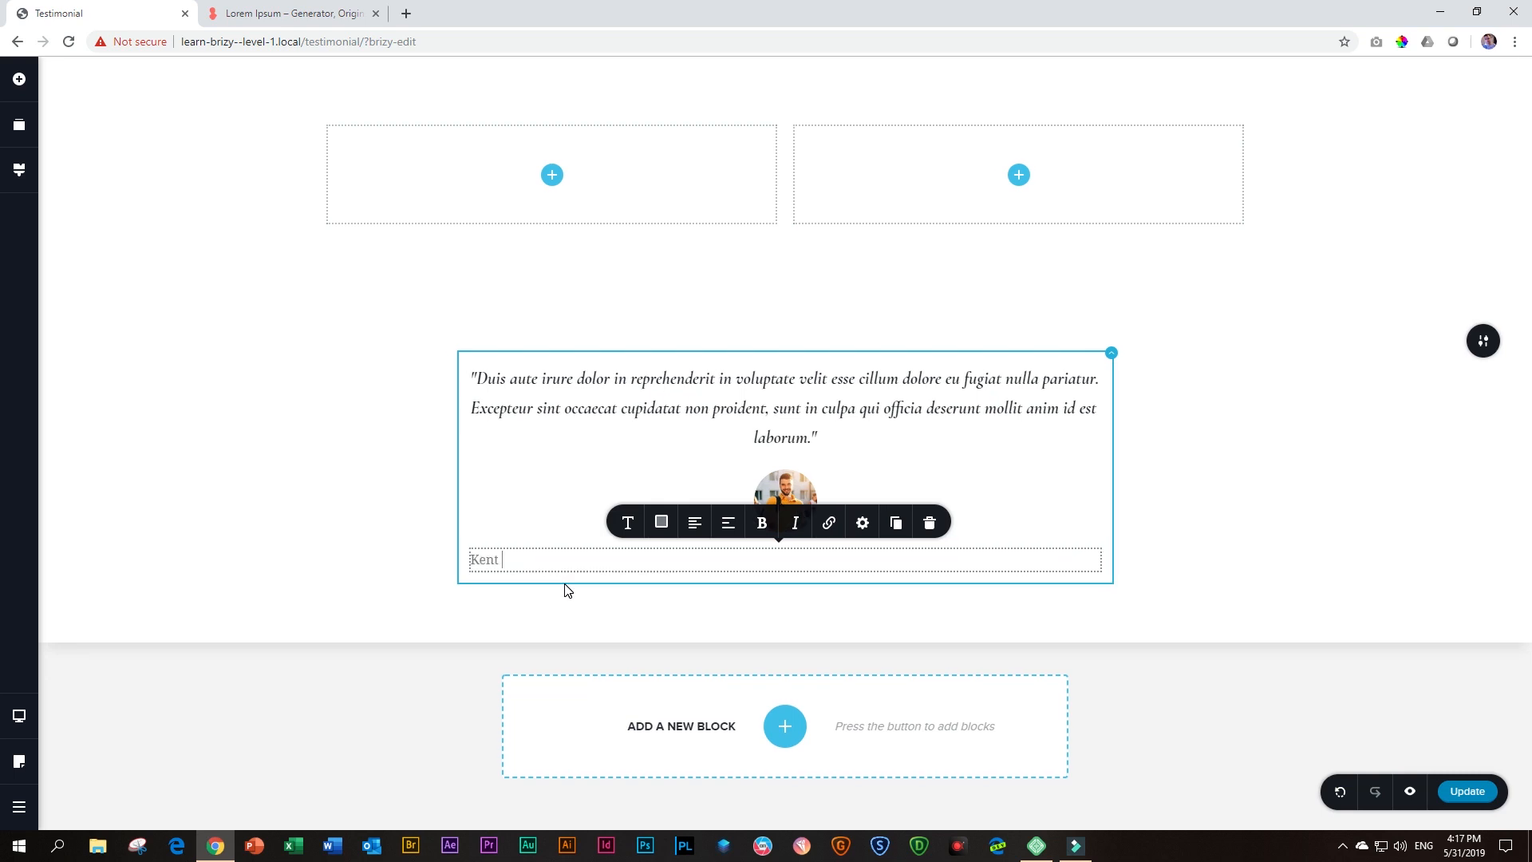
{"action": "type", "text": "Ross"}
Set the student name's font to Muli with Semi Bold weight
{"action": "left_click", "coordinate": [628, 522]}
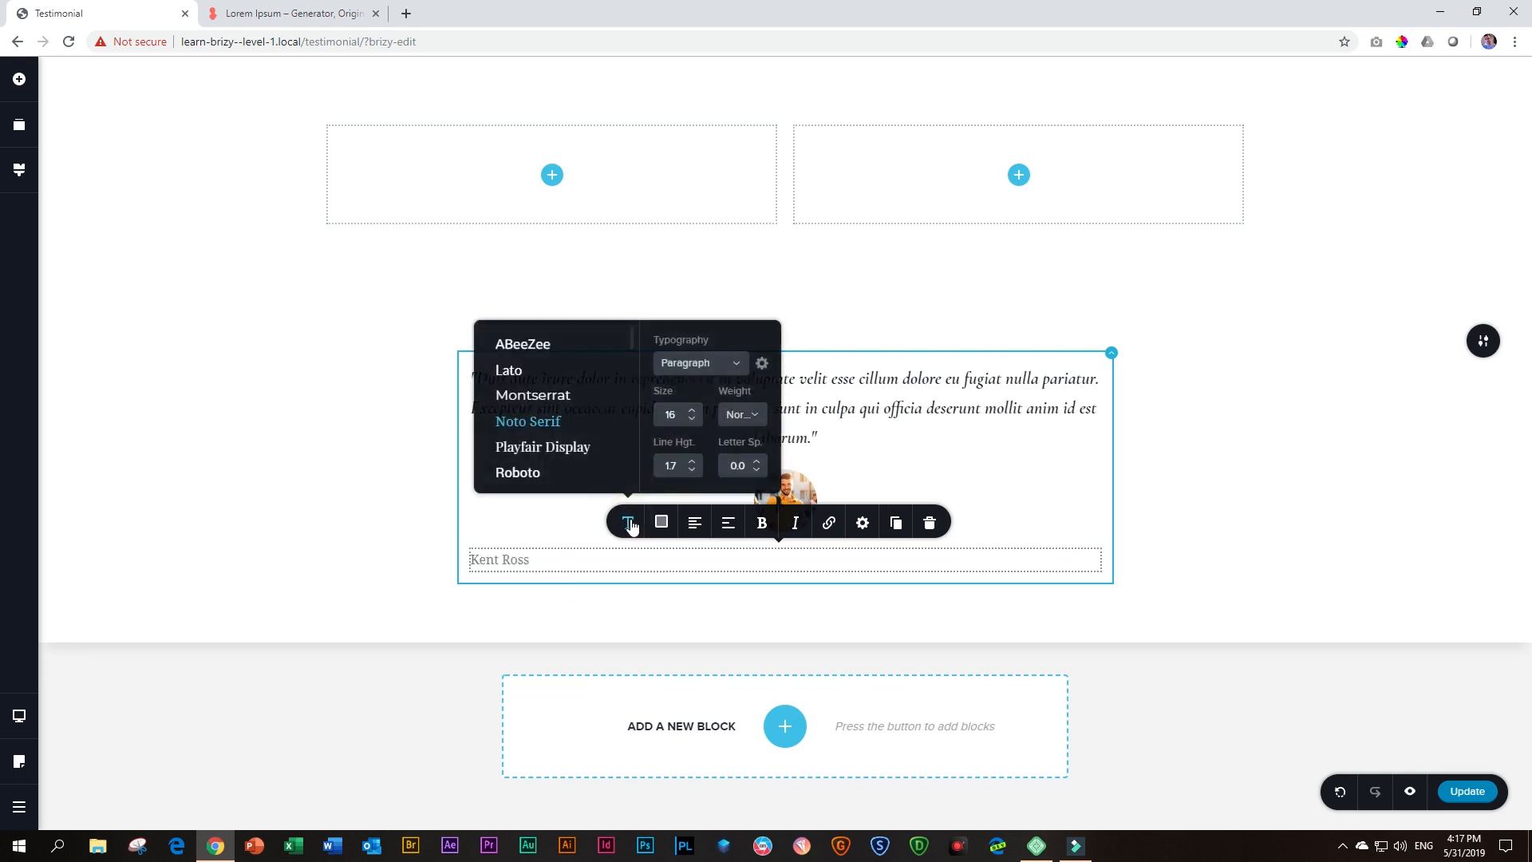
{"action": "scroll", "coordinate": [618, 431], "scroll_direction": "down", "scroll_amount": 3}
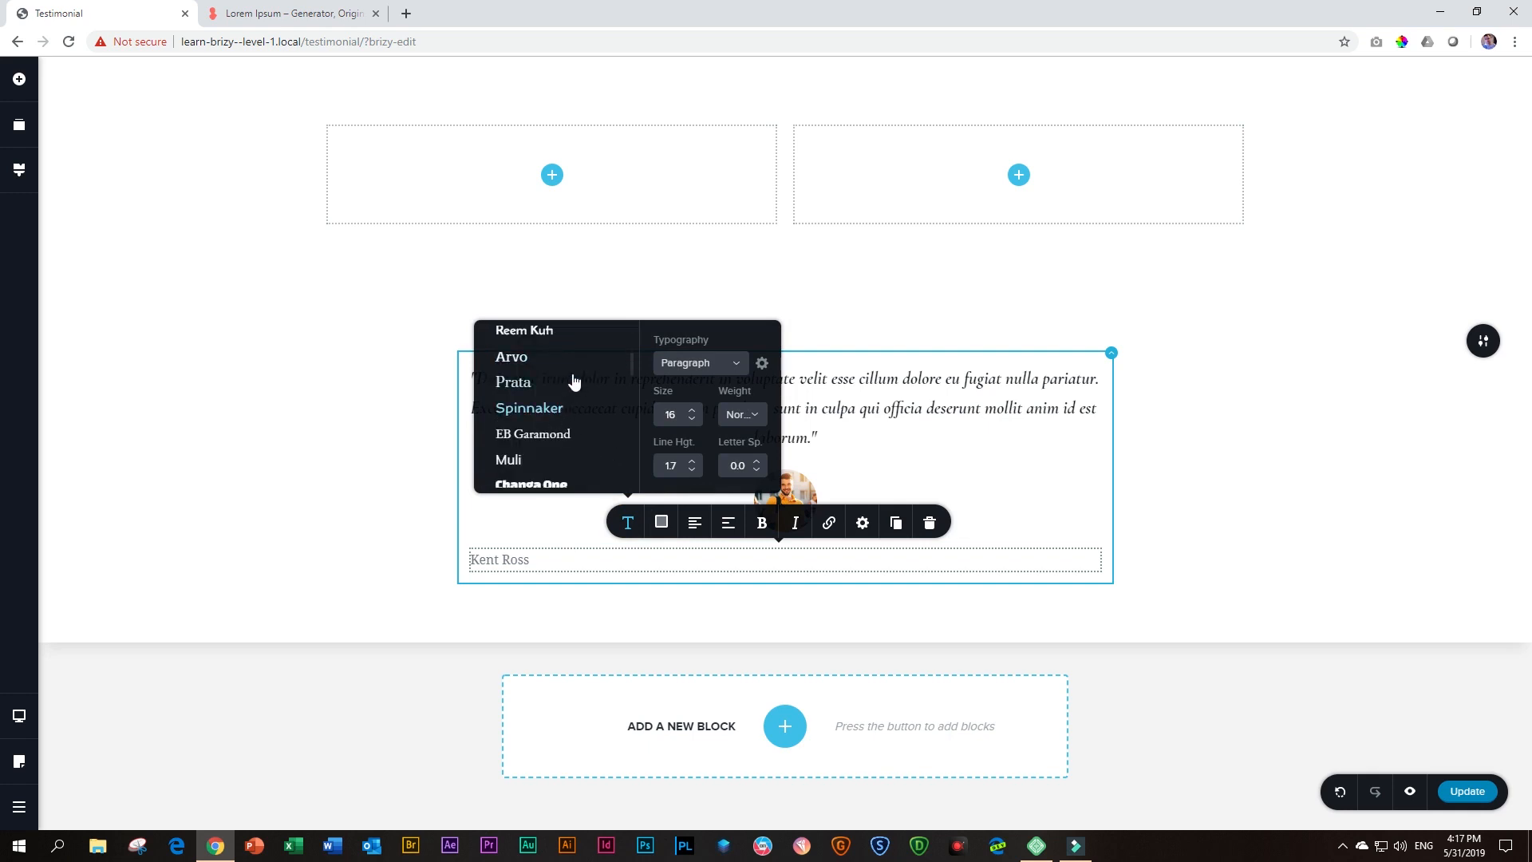
{"action": "scroll", "coordinate": [567, 387], "scroll_direction": "down", "scroll_amount": 1}
{"action": "left_click", "coordinate": [534, 397]}
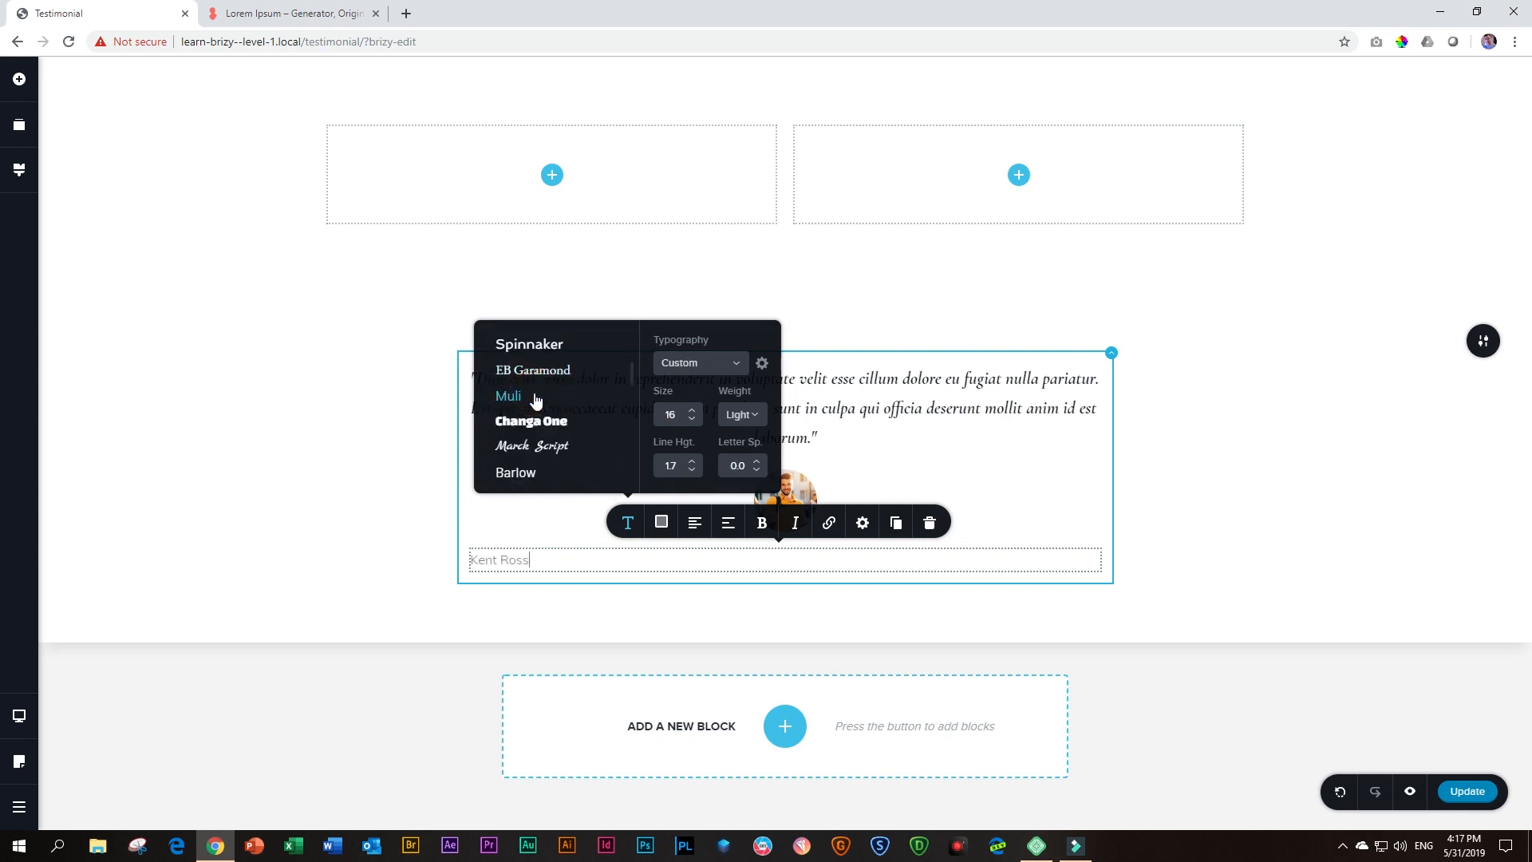
{"action": "left_click", "coordinate": [755, 415]}
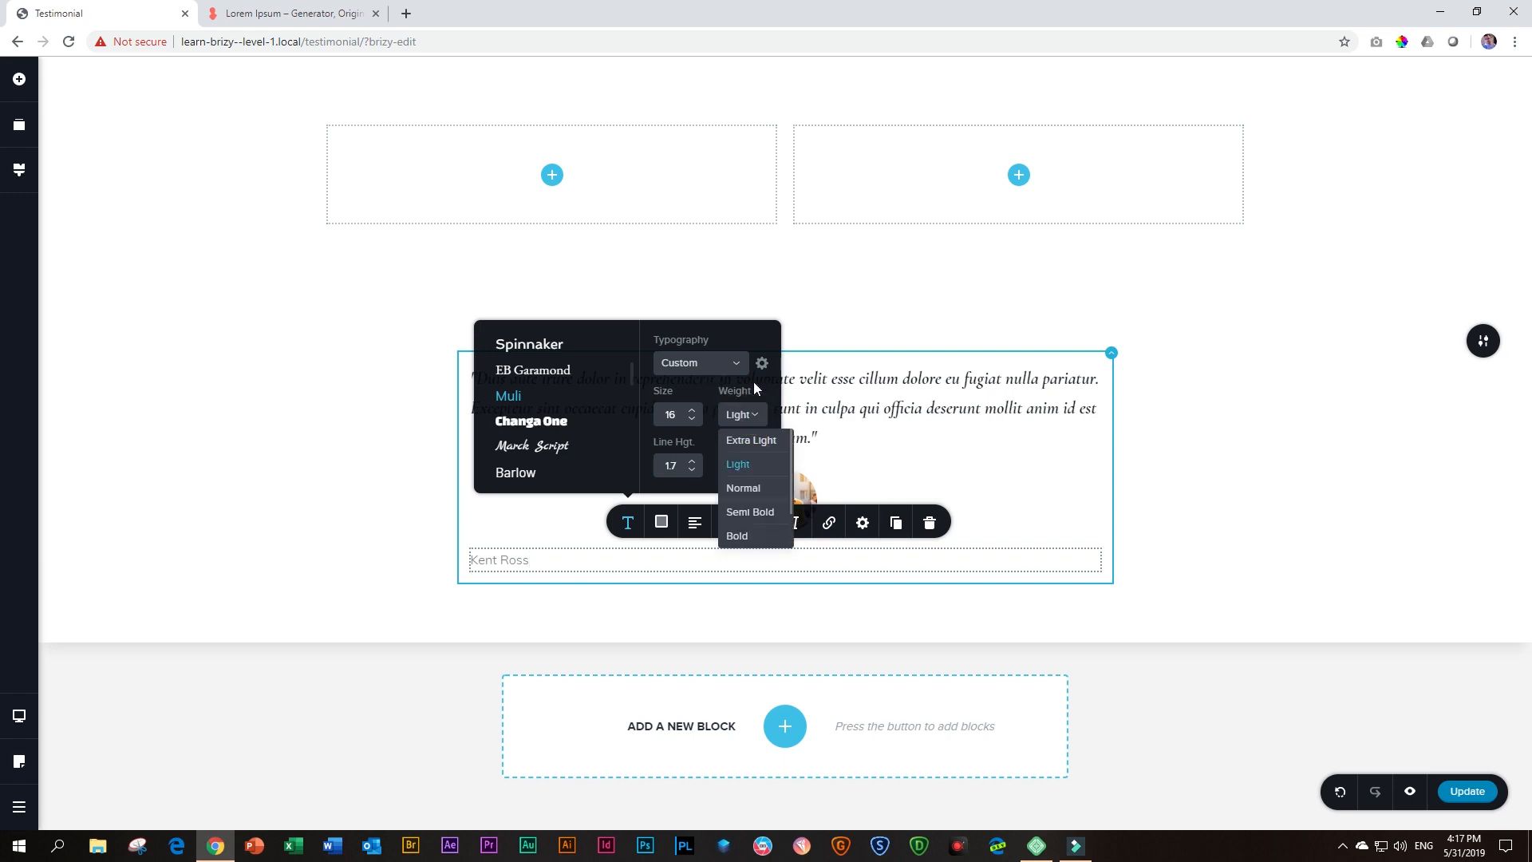
{"action": "left_click", "coordinate": [741, 516]}
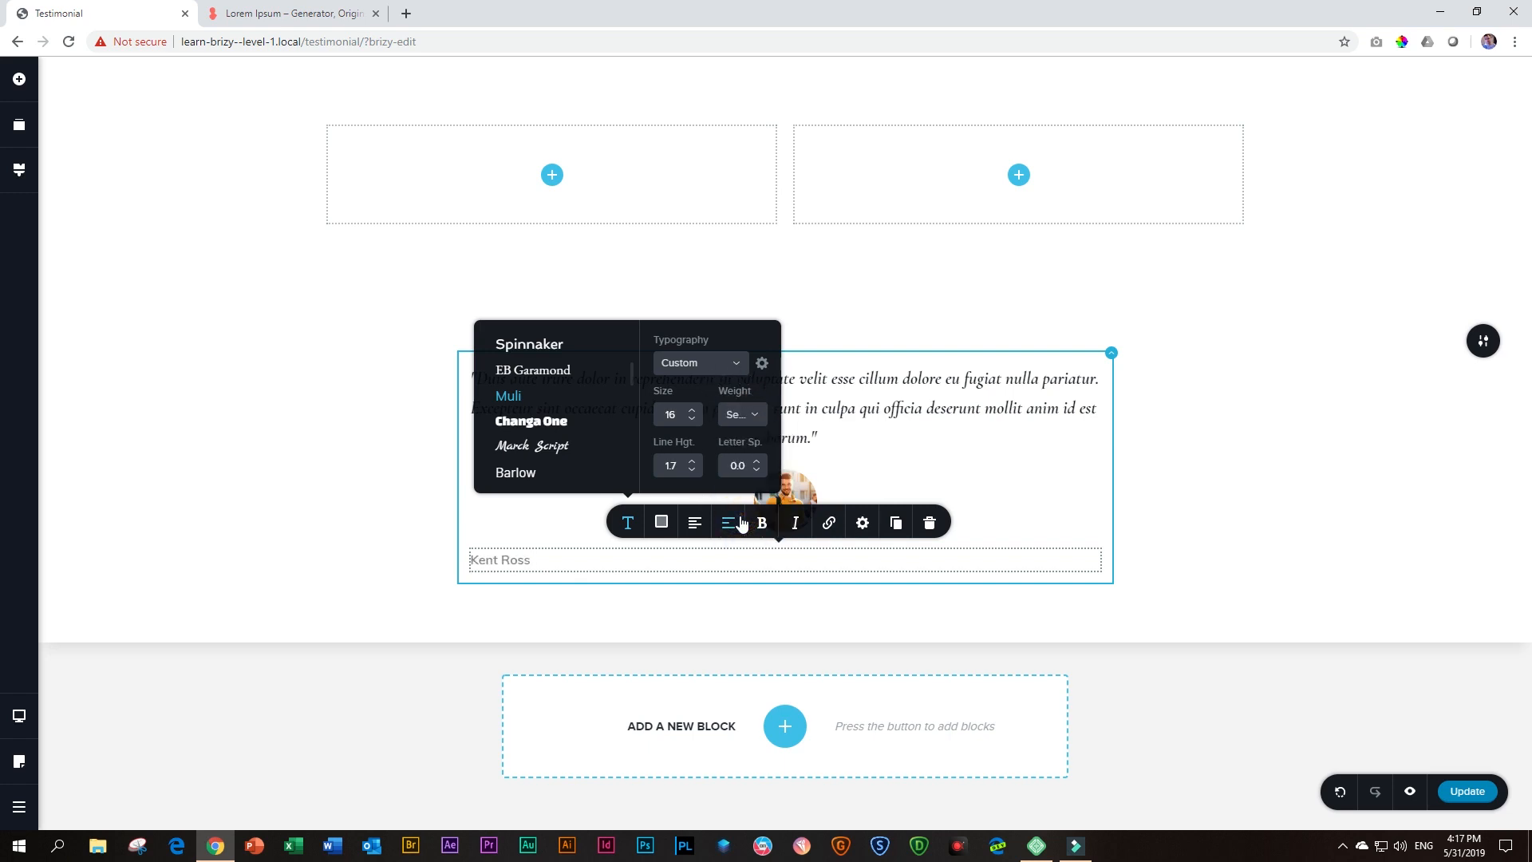
Center-align the student's name below the photo and rewrite it in all capitals
{"action": "left_click", "coordinate": [694, 527]}
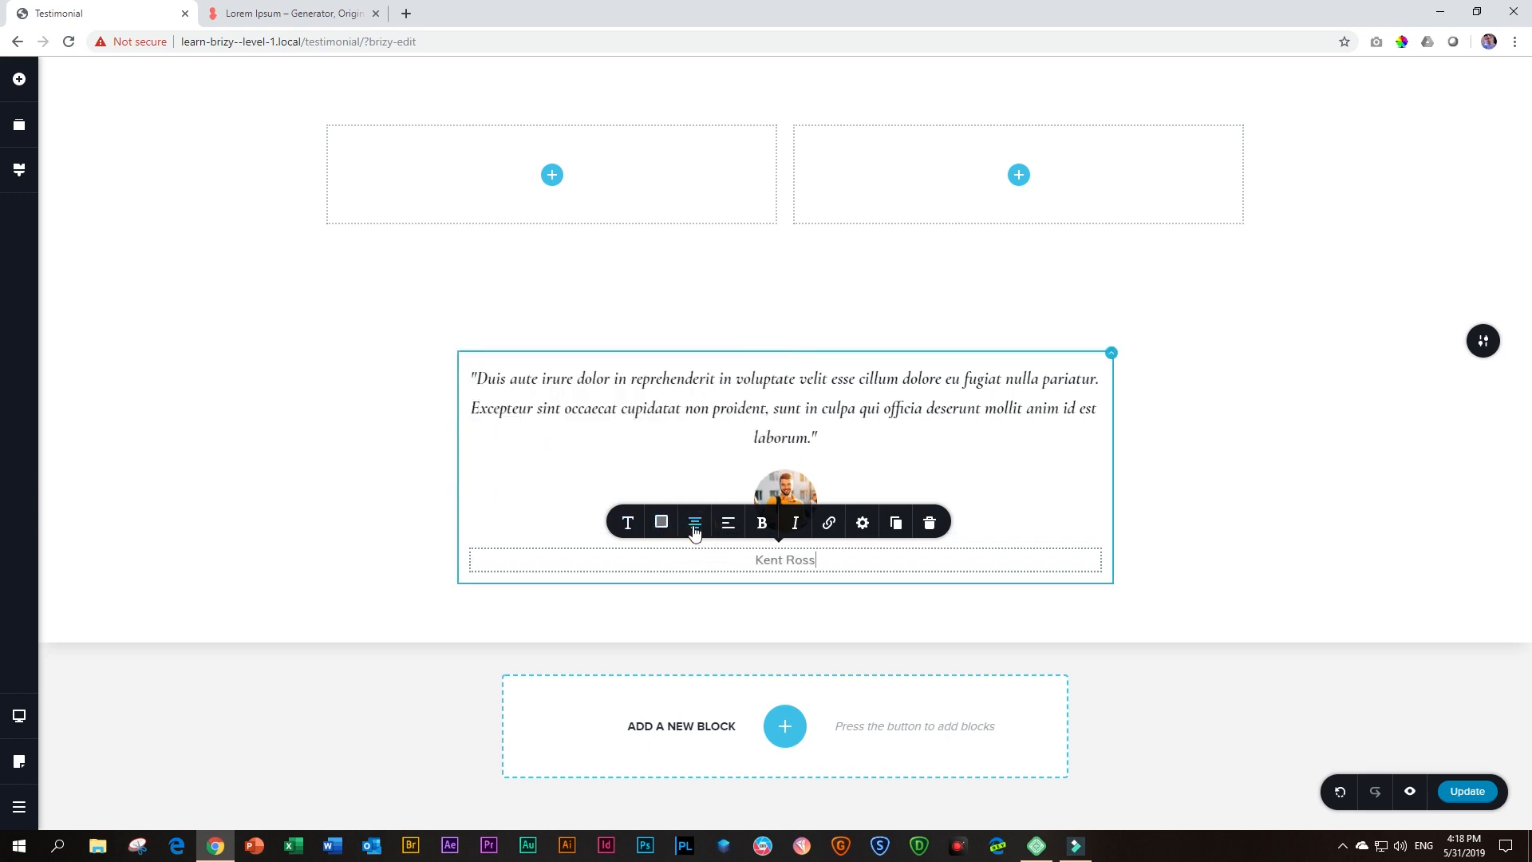
{"action": "triple_click", "coordinate": [775, 561]}
{"action": "type", "text": "KENT ROSS"}
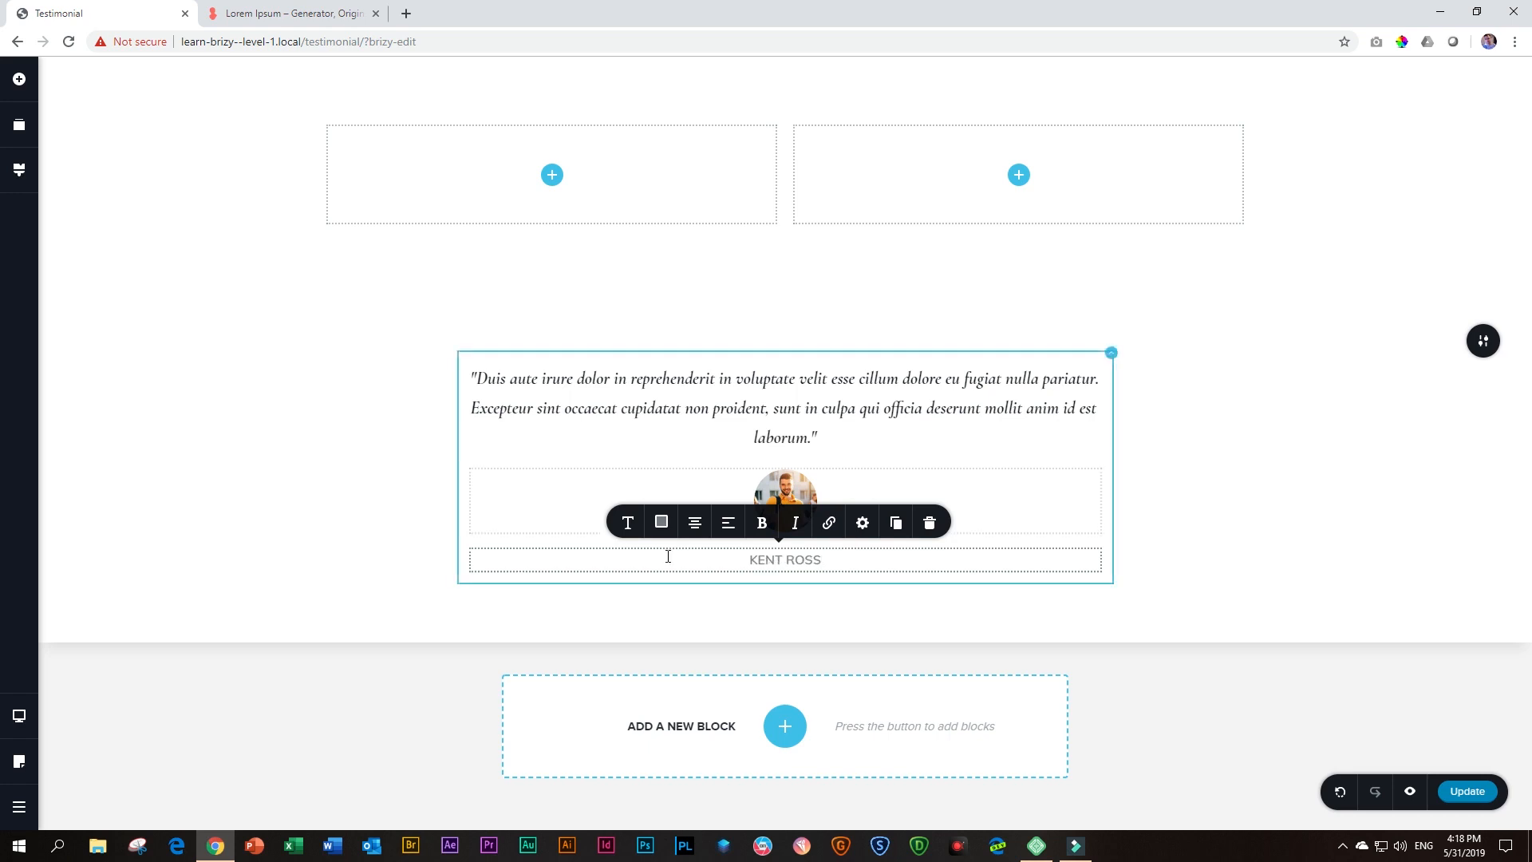
{"action": "left_click", "coordinate": [375, 565]}
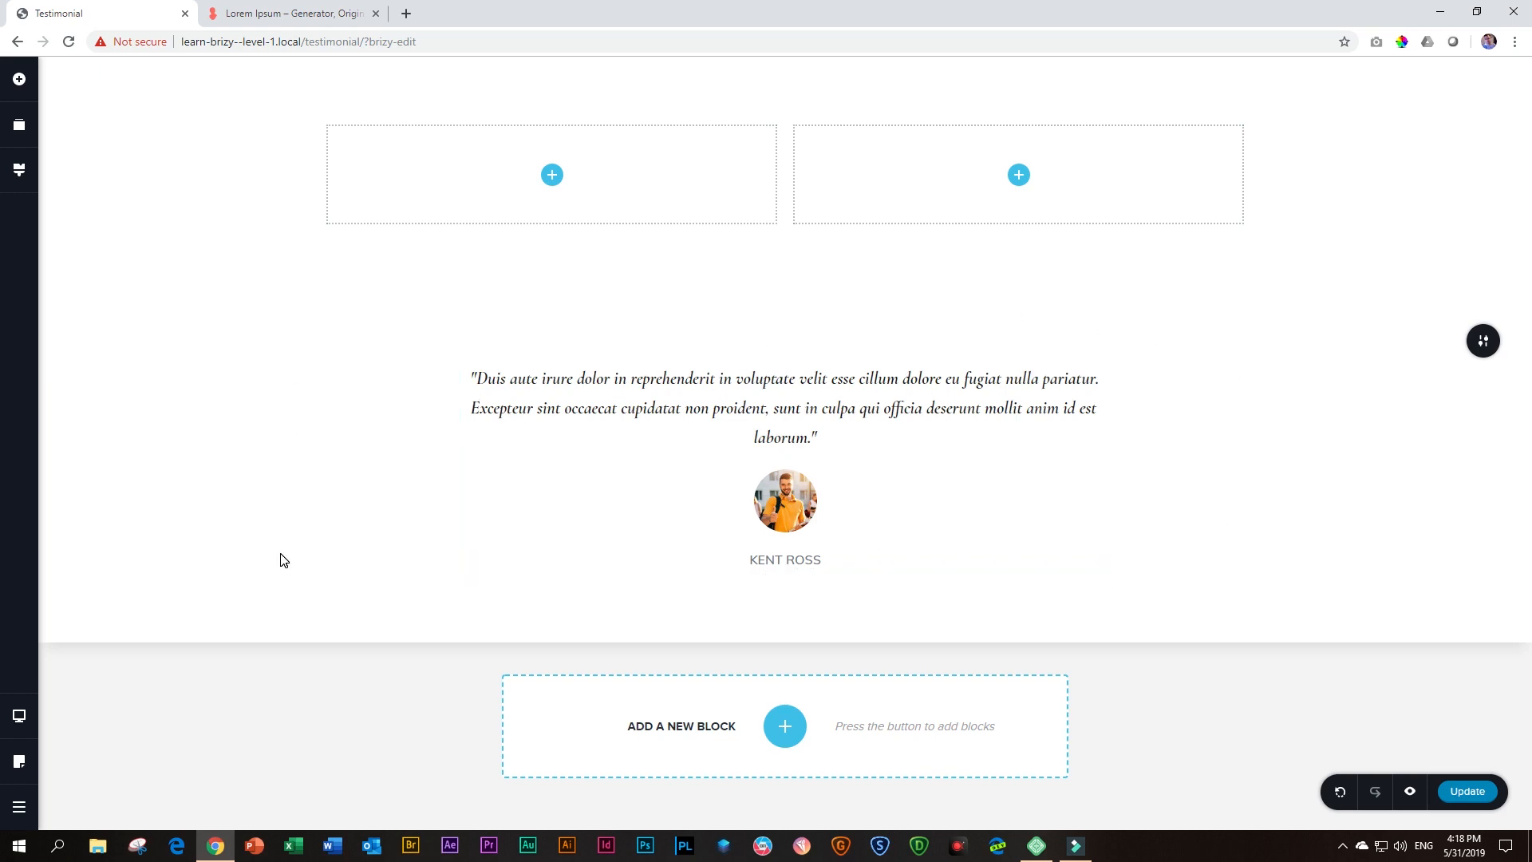
Turn the testimonial block into a slider
{"action": "left_click", "coordinate": [1480, 351]}
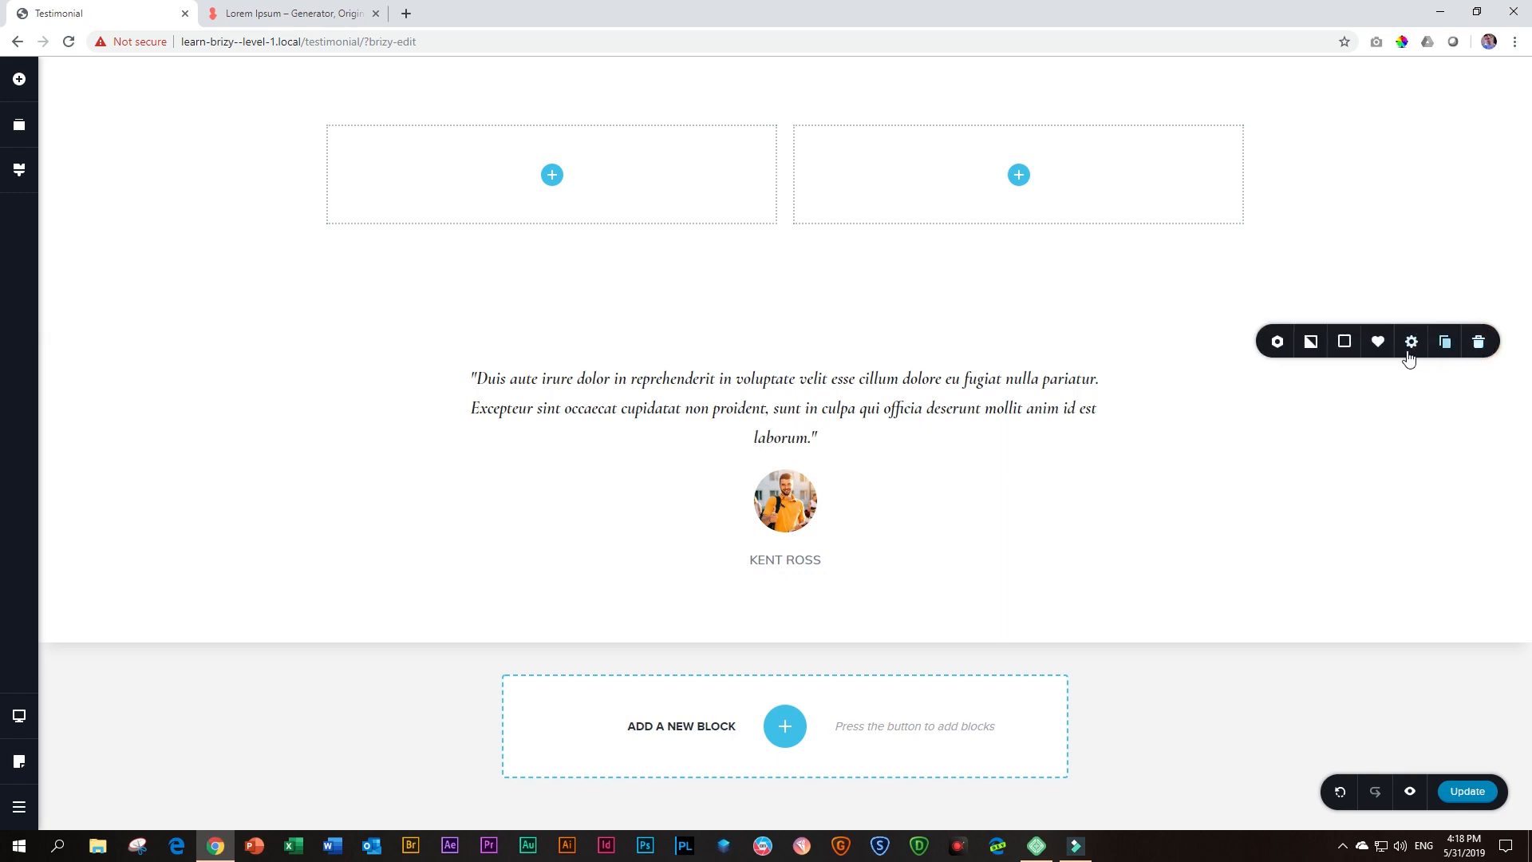
{"action": "left_click", "coordinate": [1278, 345]}
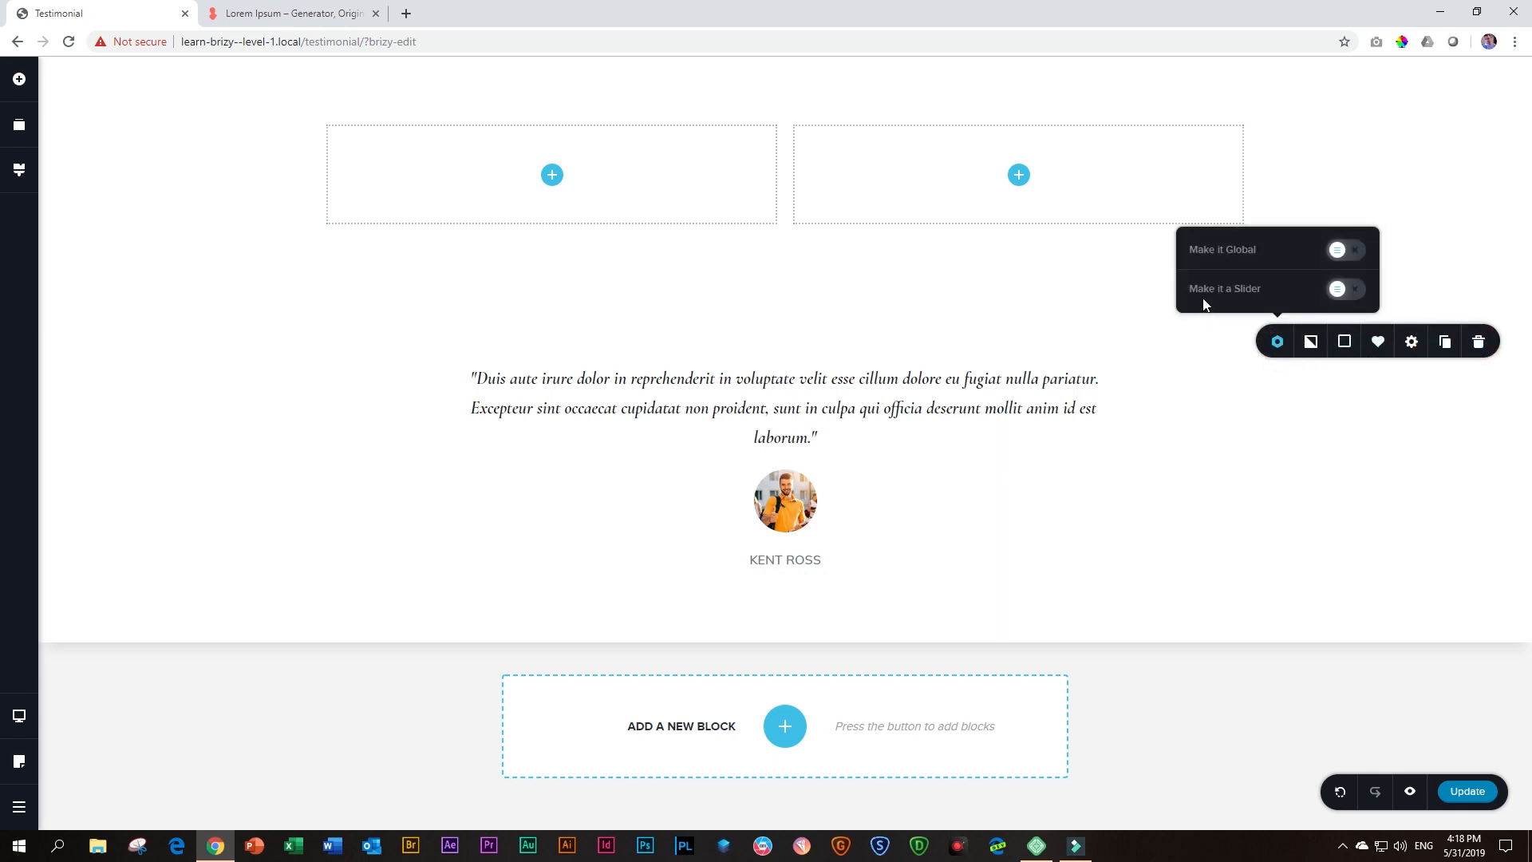
{"action": "left_click", "coordinate": [1347, 290]}
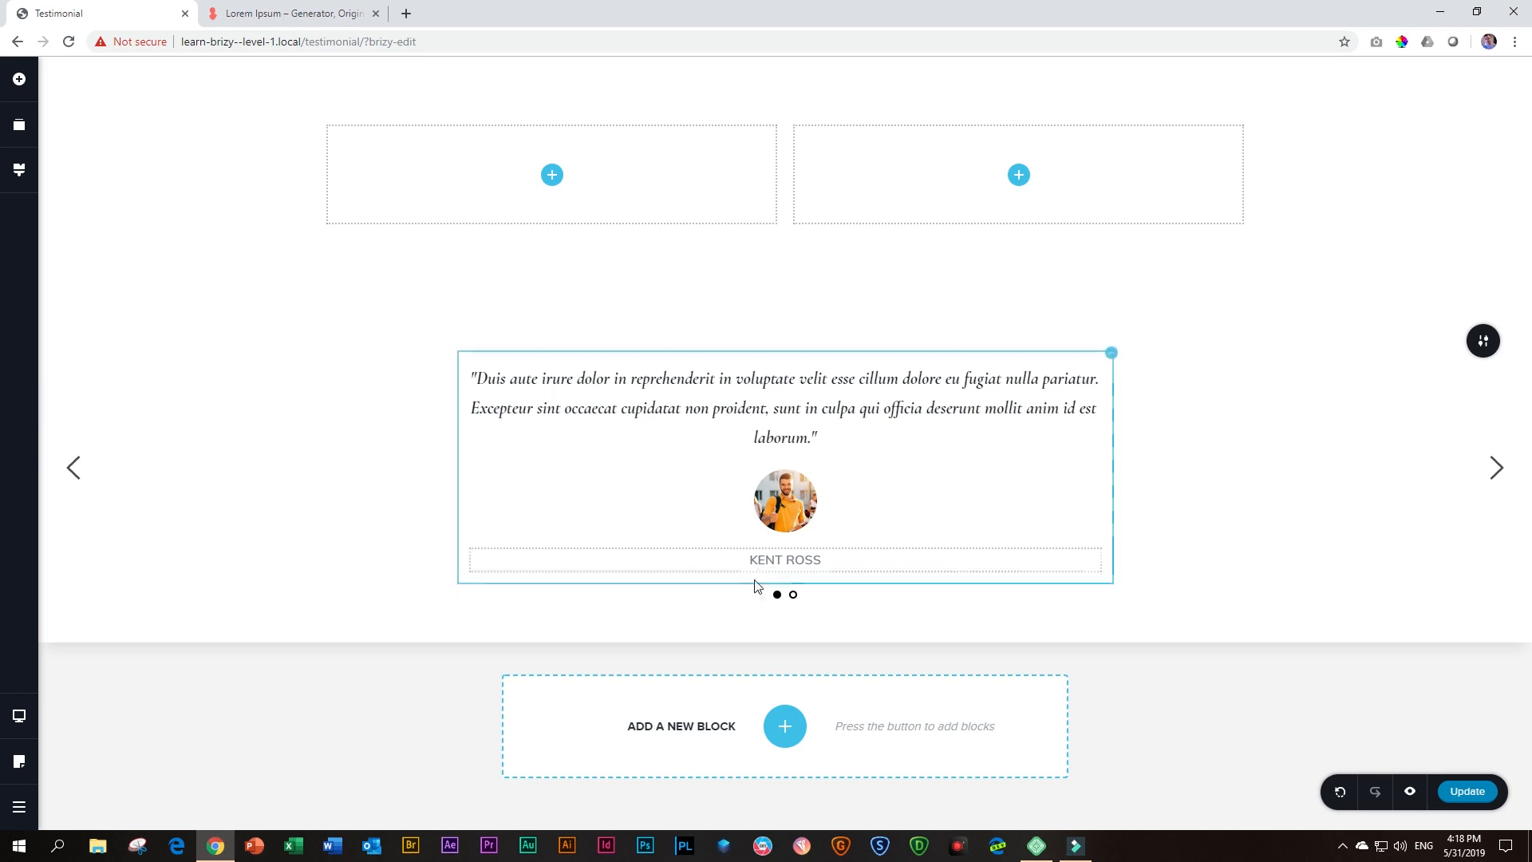
Flip back and forth between the testimonial slides to check the slider's dots and arrows
{"action": "left_click", "coordinate": [793, 595]}
{"action": "left_click", "coordinate": [776, 595]}
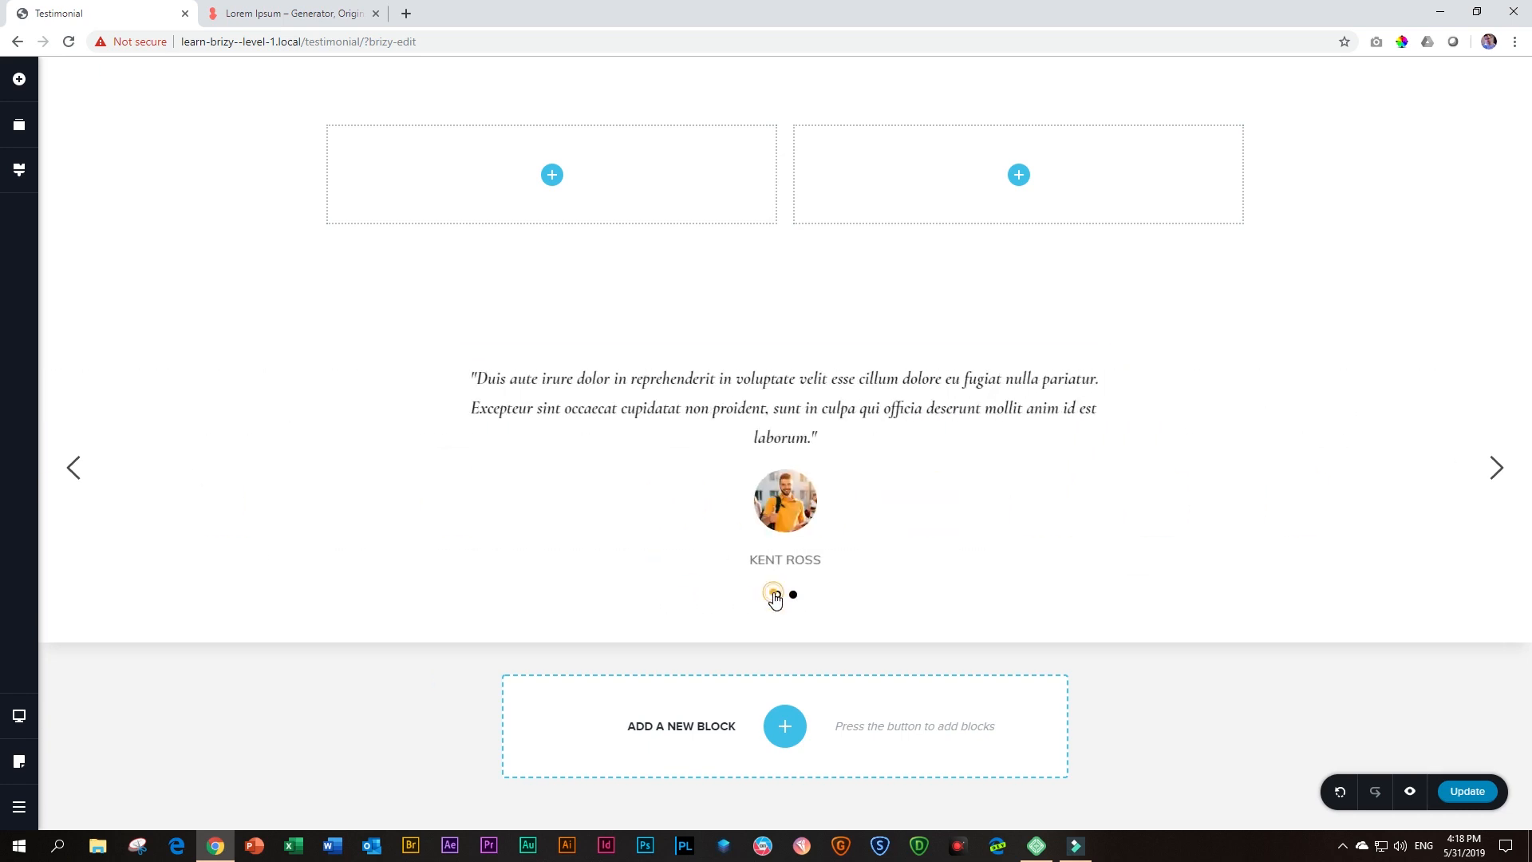
{"action": "left_click", "coordinate": [794, 596]}
{"action": "left_click", "coordinate": [1494, 468]}
{"action": "left_click", "coordinate": [1493, 469]}
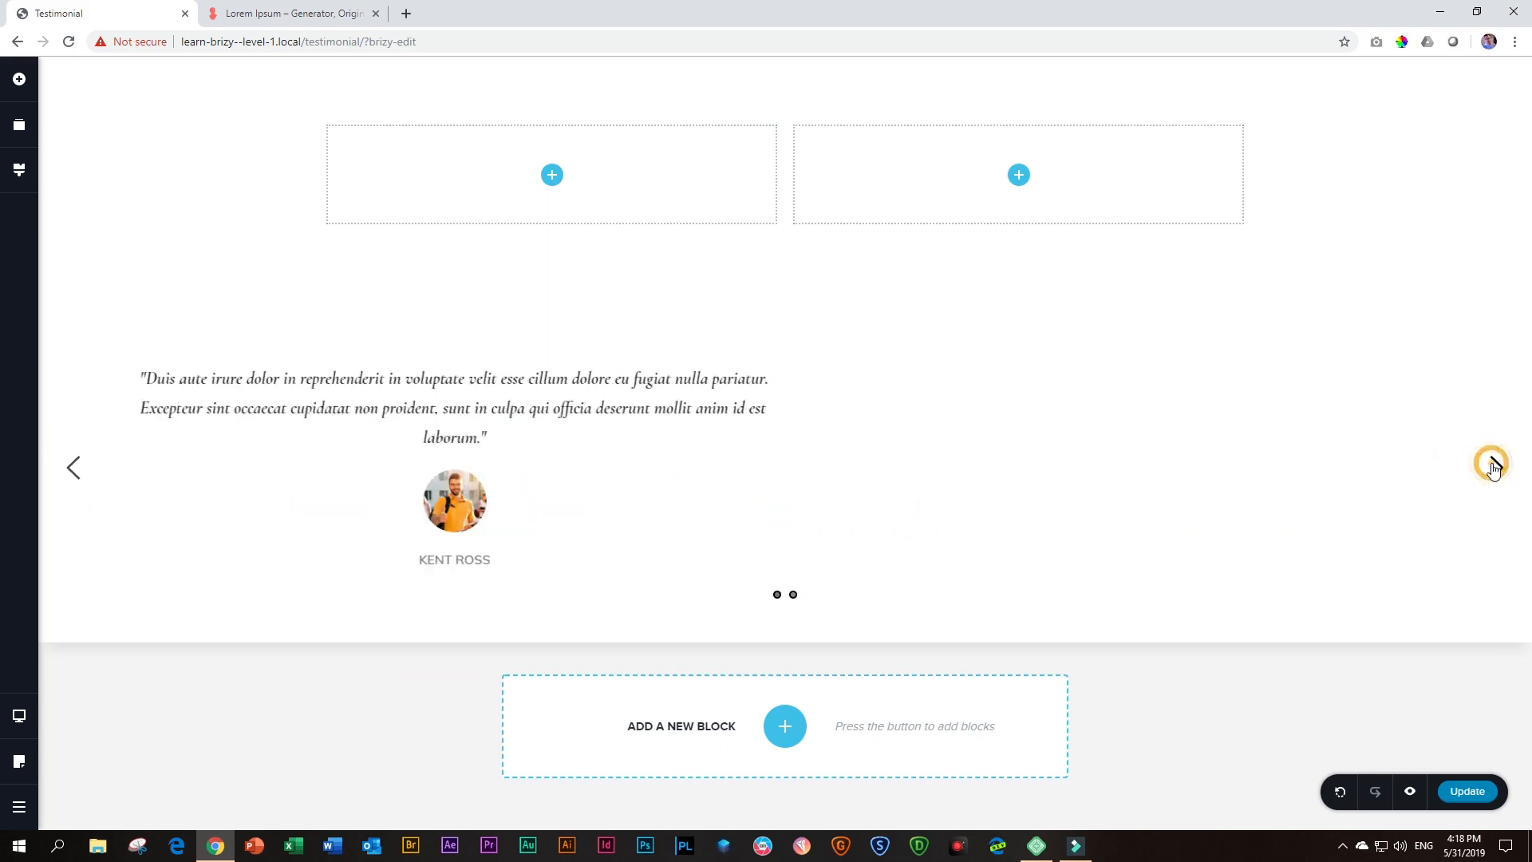
{"action": "left_click", "coordinate": [1494, 468]}
{"action": "left_click", "coordinate": [1494, 469]}
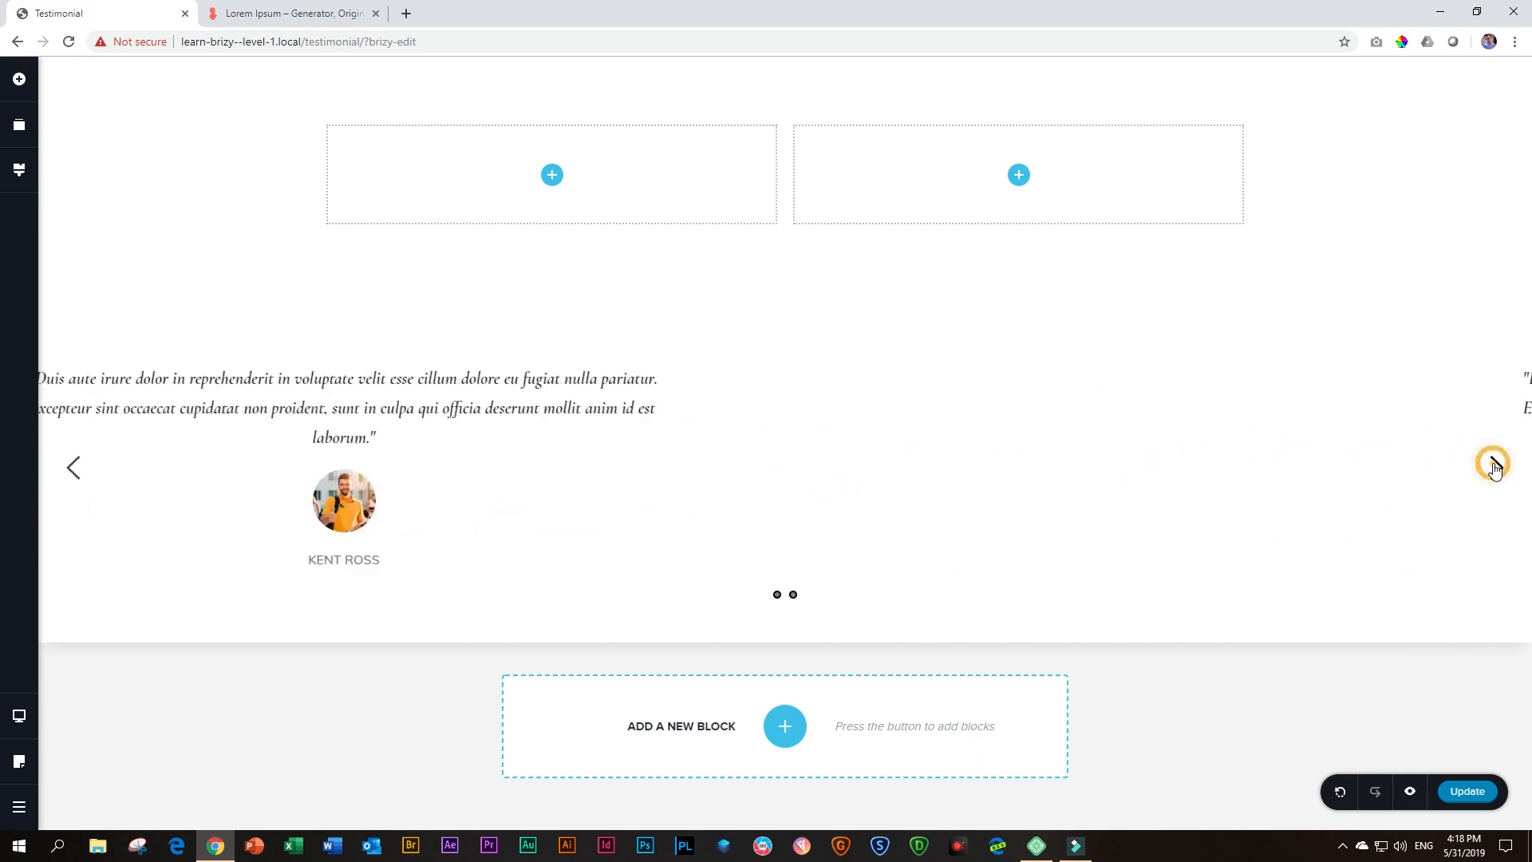
Replace the circular photo on the second slide with the young woman's portrait 6547-Edit.jpeg from the media library
{"action": "left_click", "coordinate": [793, 596]}
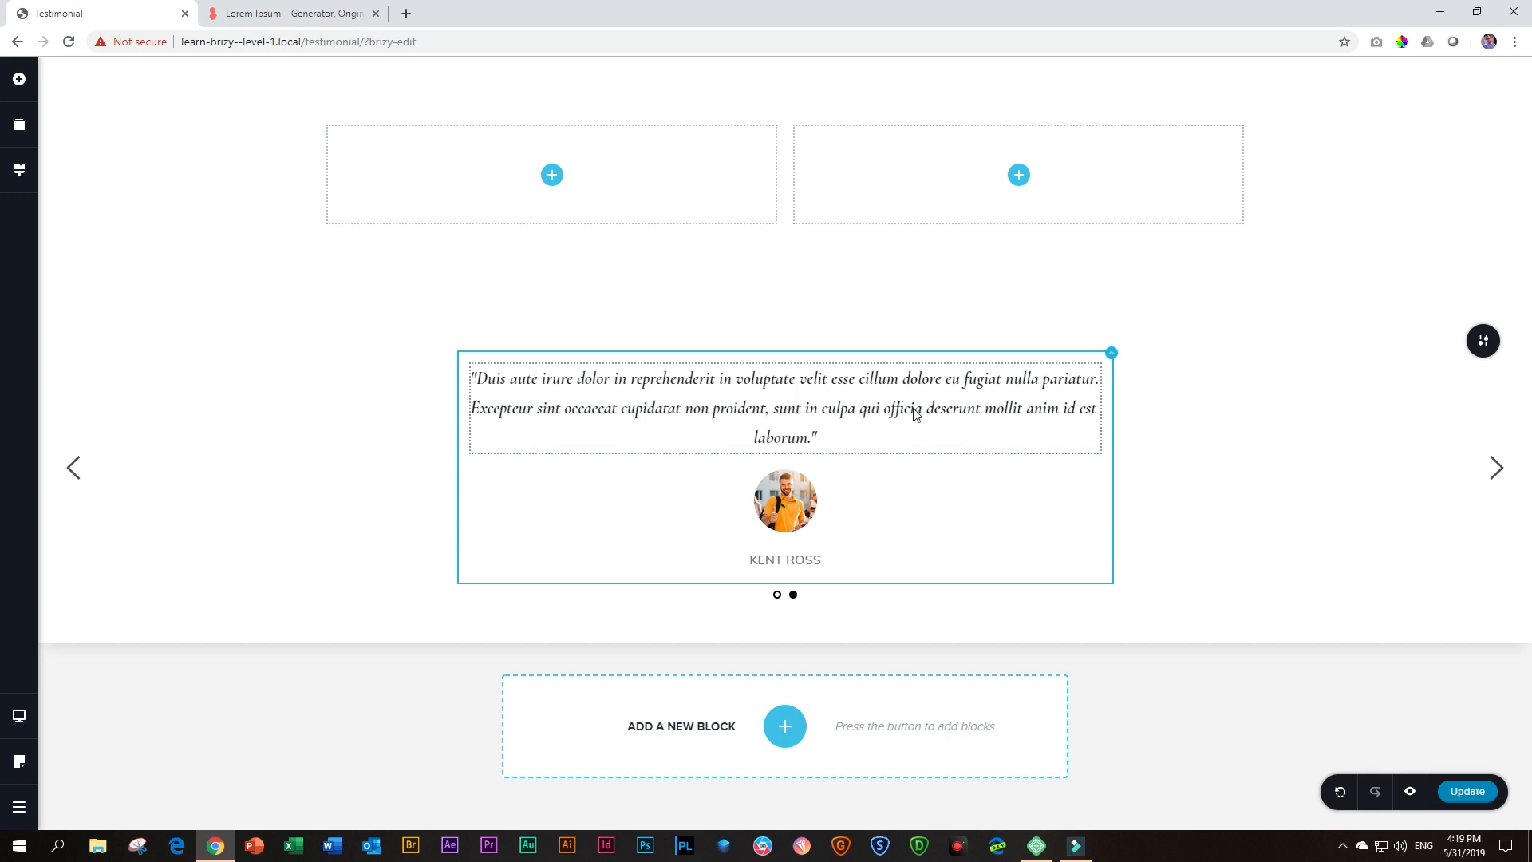
{"action": "left_click", "coordinate": [794, 506]}
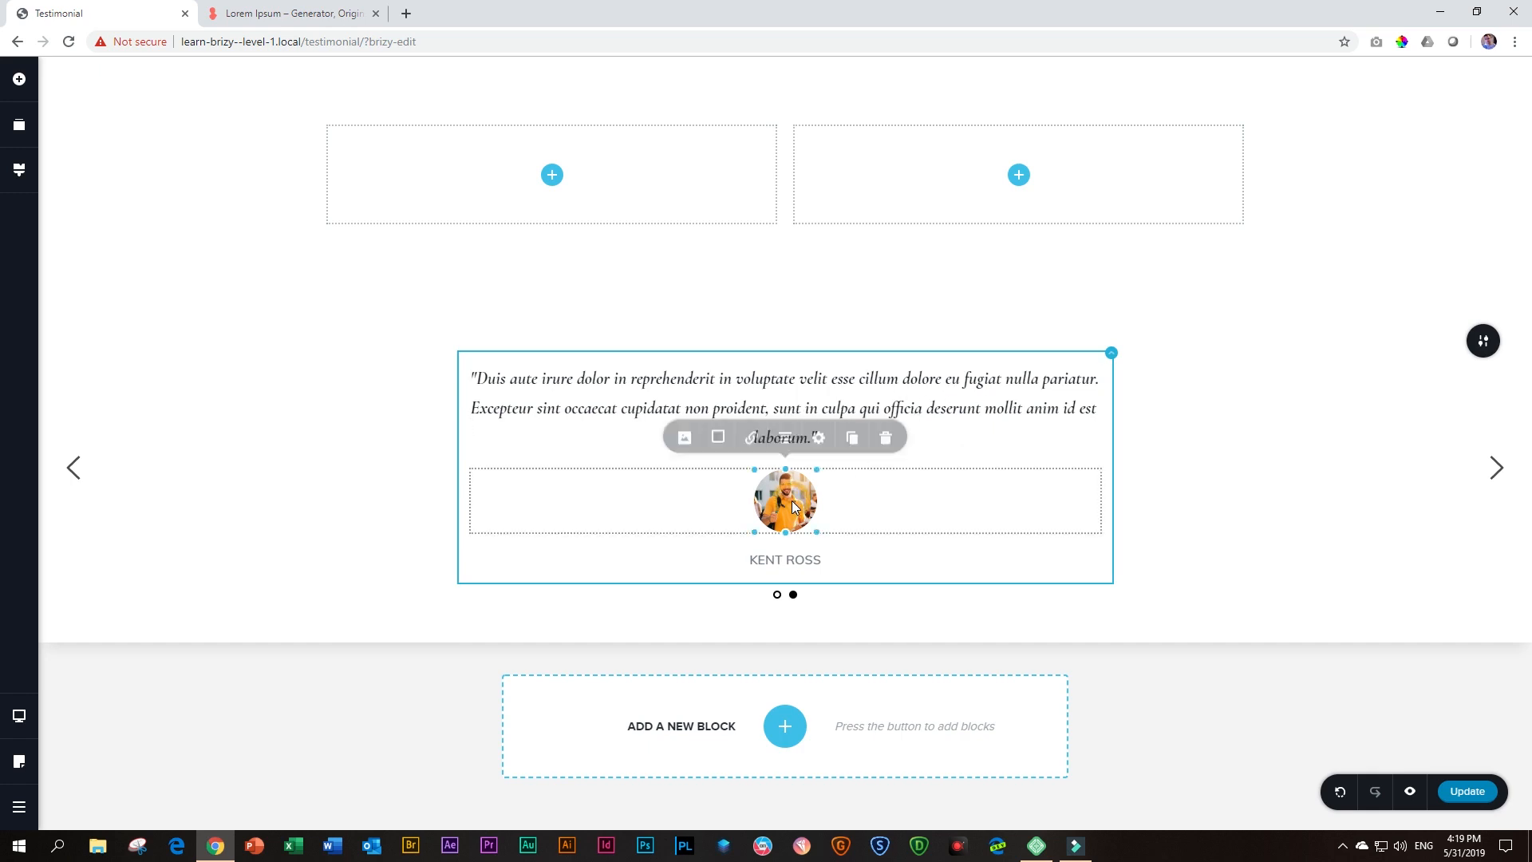
{"action": "left_click", "coordinate": [684, 443]}
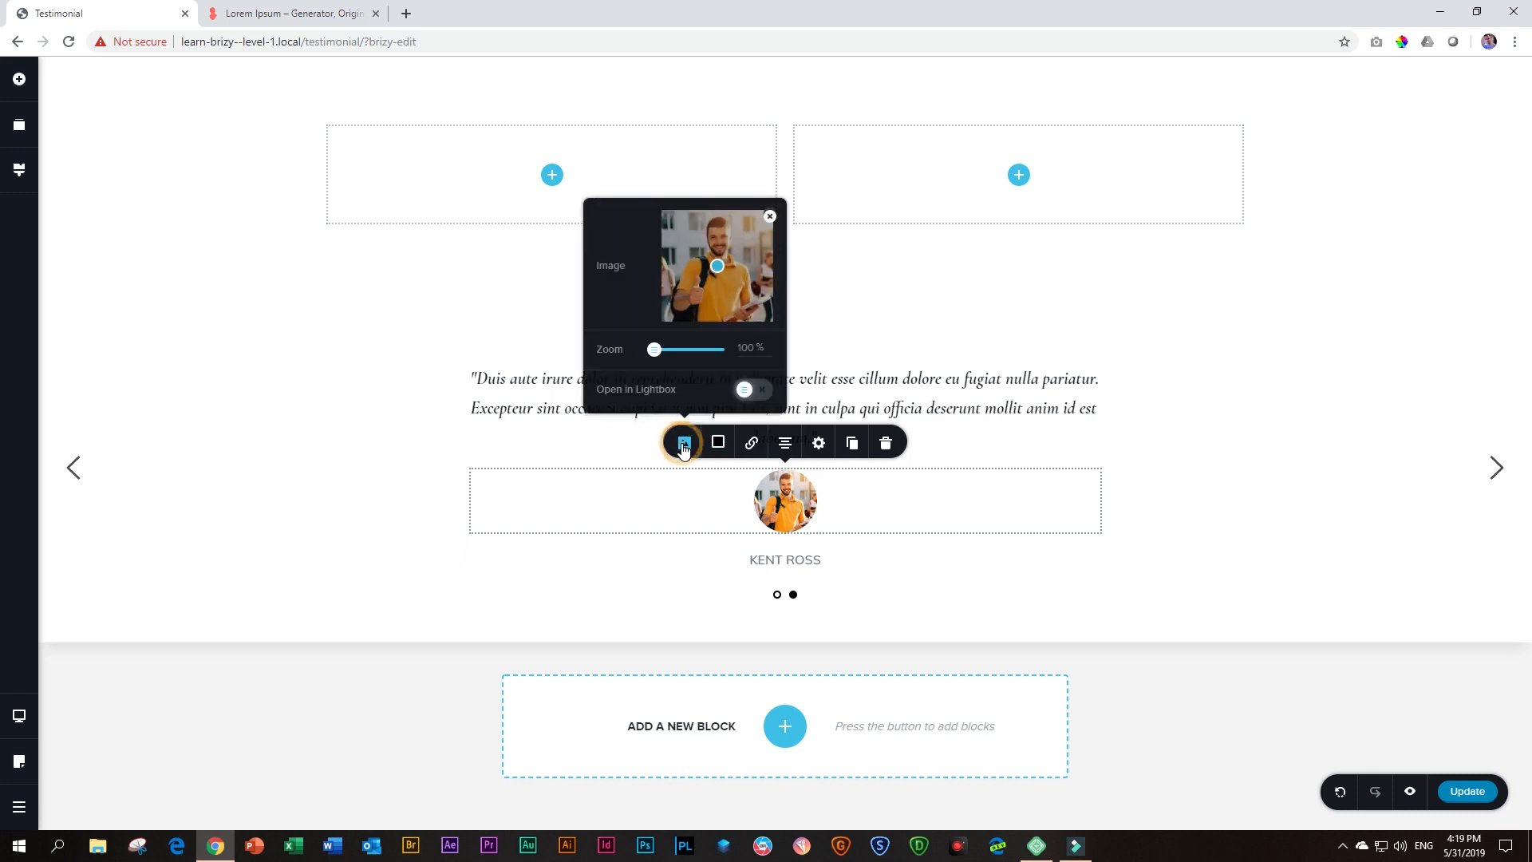
{"action": "left_click", "coordinate": [769, 216]}
{"action": "left_click", "coordinate": [710, 287]}
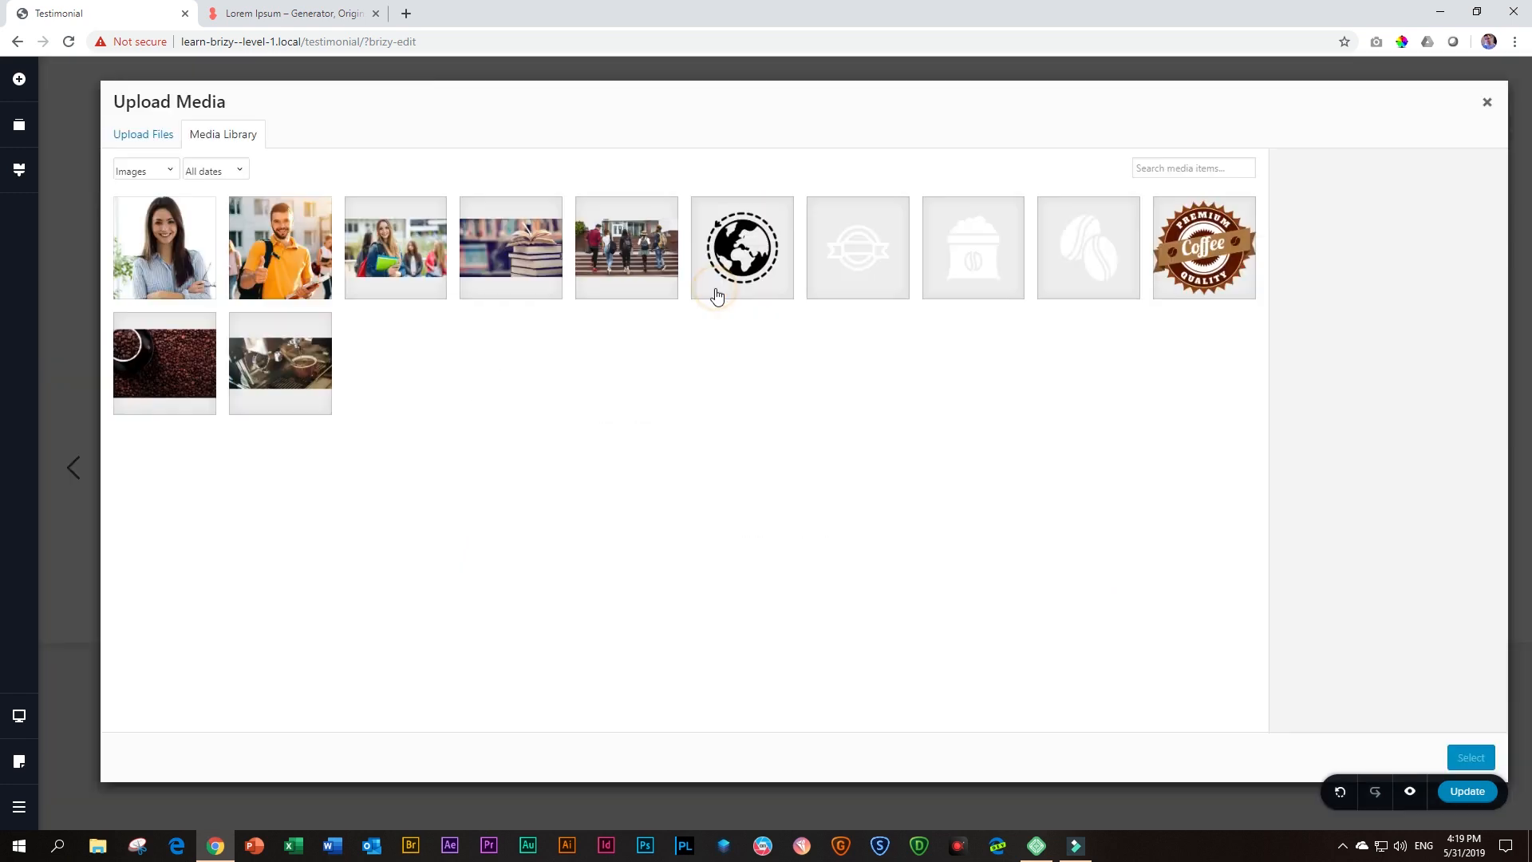
{"action": "left_click", "coordinate": [165, 243]}
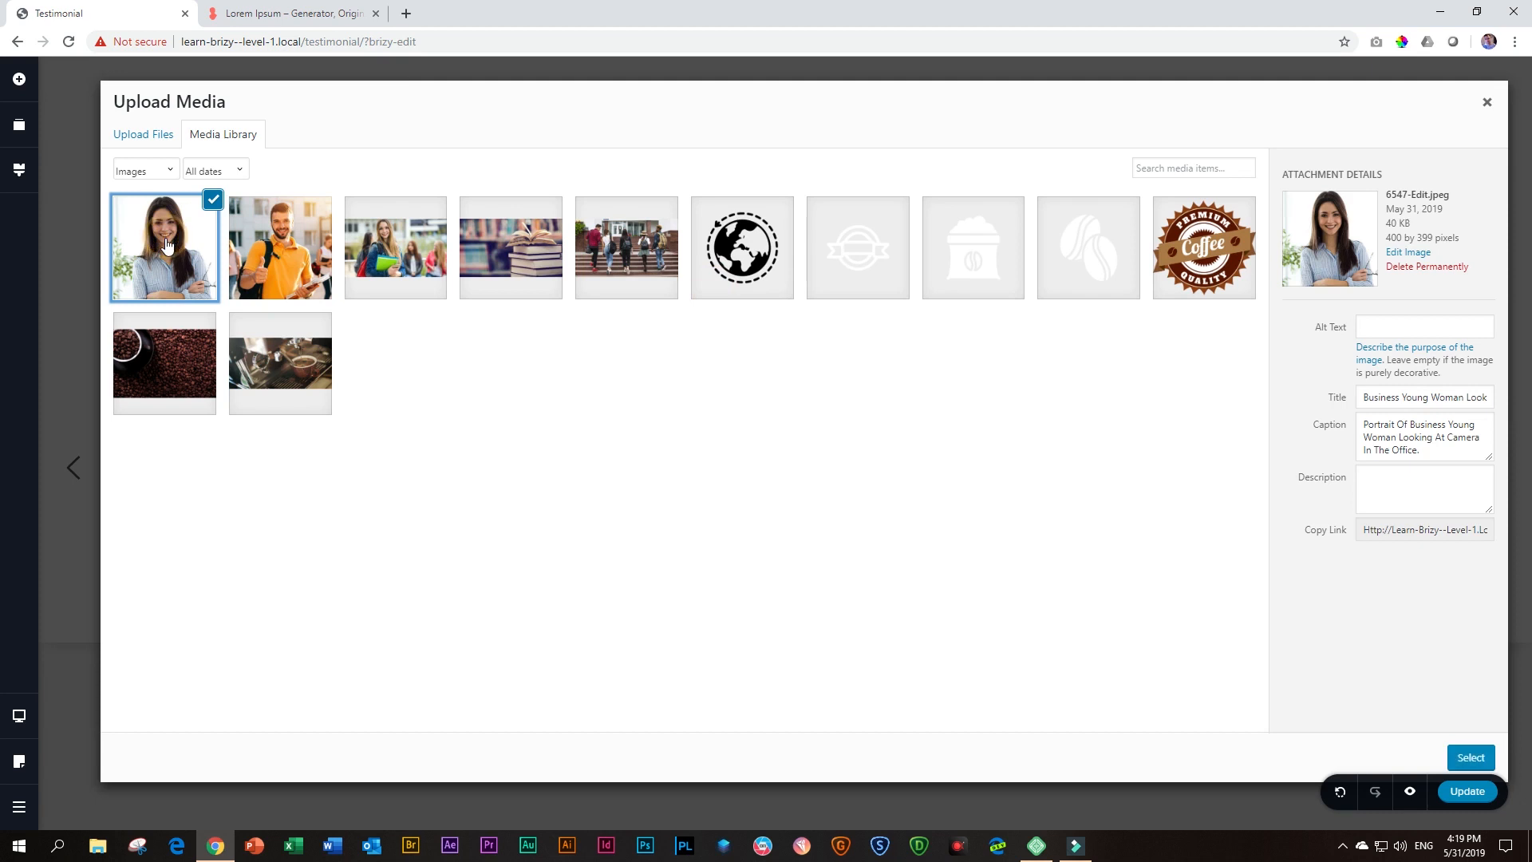
{"action": "left_click", "coordinate": [1466, 756]}
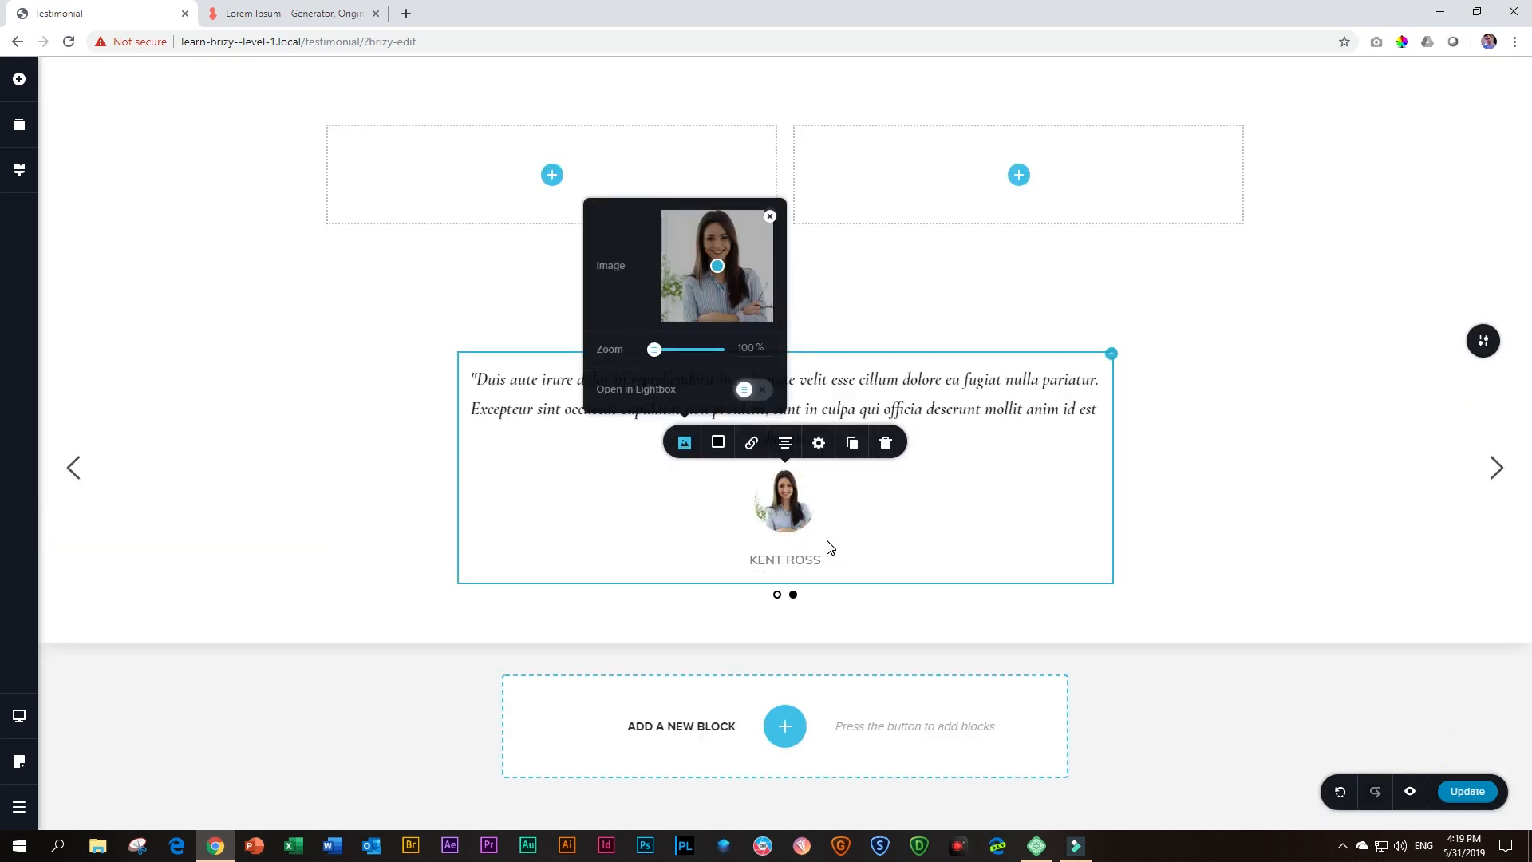
Replace the name below the second slide's photo with the other student's full name in capitals
{"action": "left_click", "coordinate": [782, 565]}
{"action": "triple_click", "coordinate": [781, 562]}
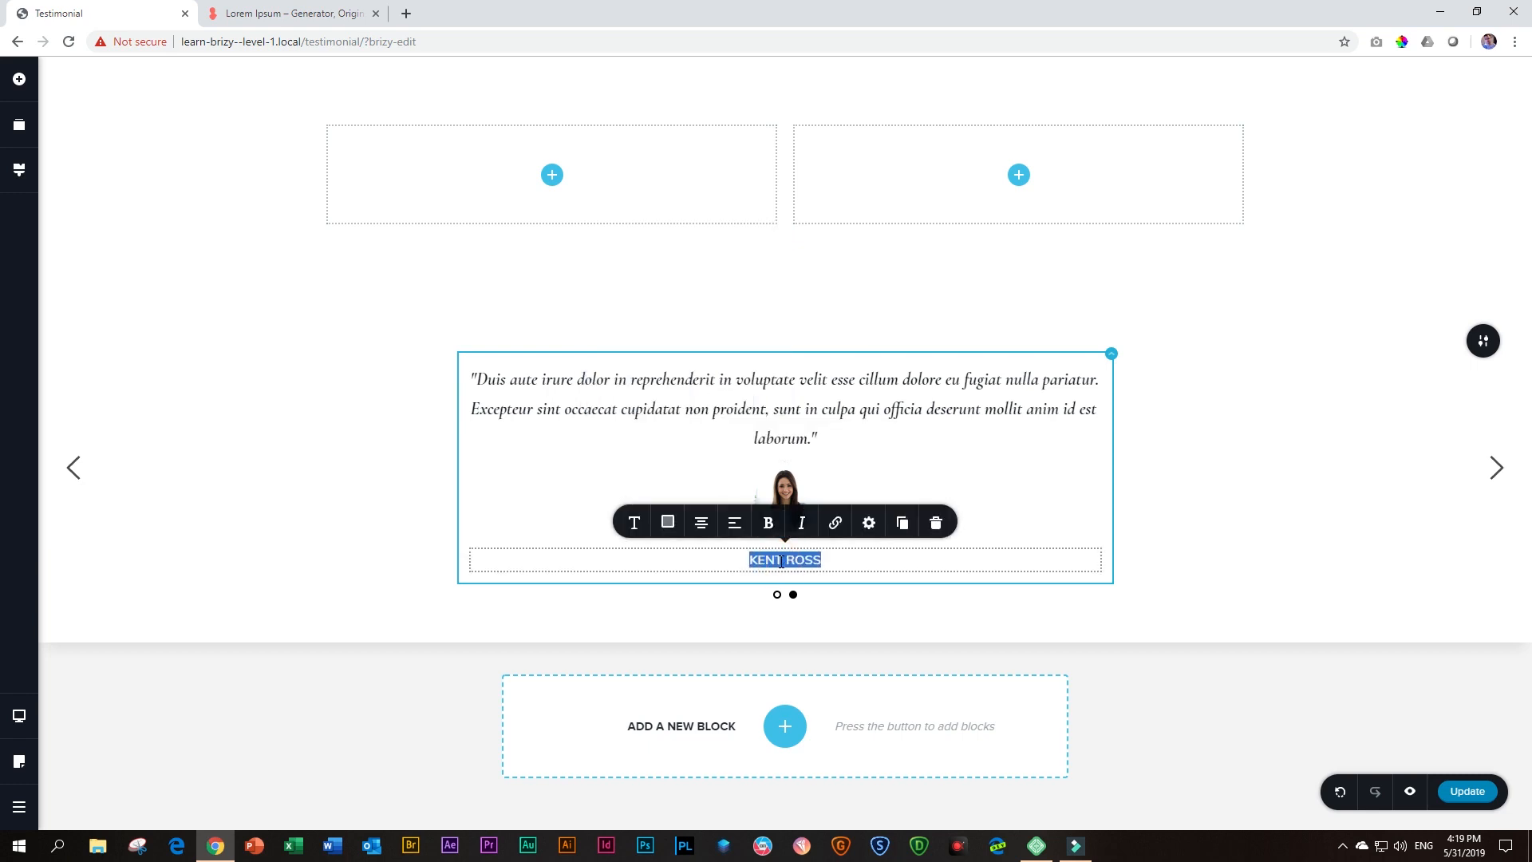
{"action": "type", "text": "LANA DE LANE"}
{"action": "left_click", "coordinate": [1301, 528]}
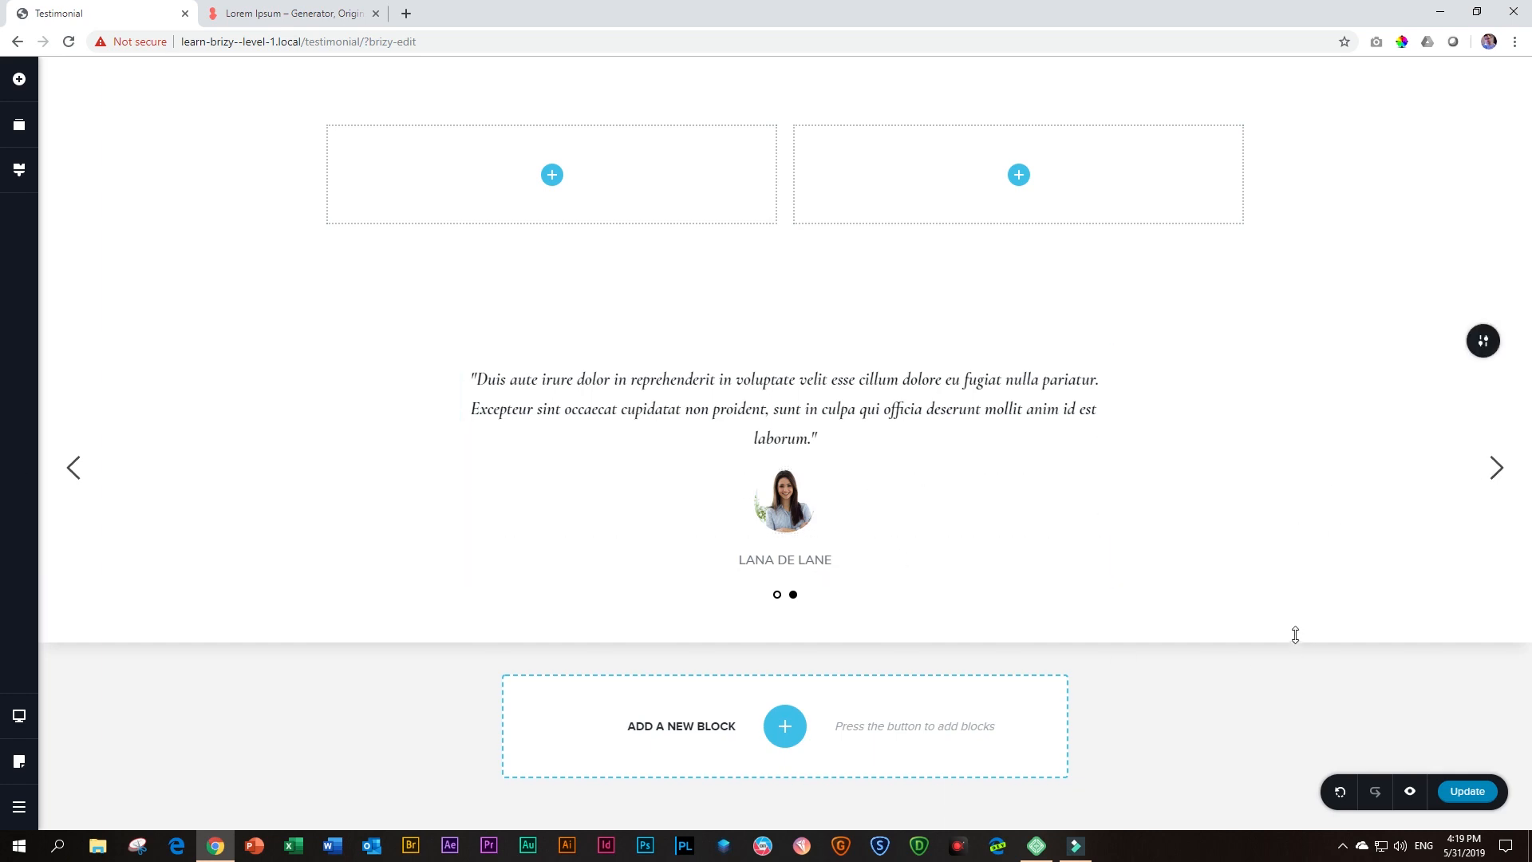
Cycle through the slides to compare the two students' testimonials
{"action": "left_click", "coordinate": [1496, 467]}
{"action": "left_click", "coordinate": [1496, 468]}
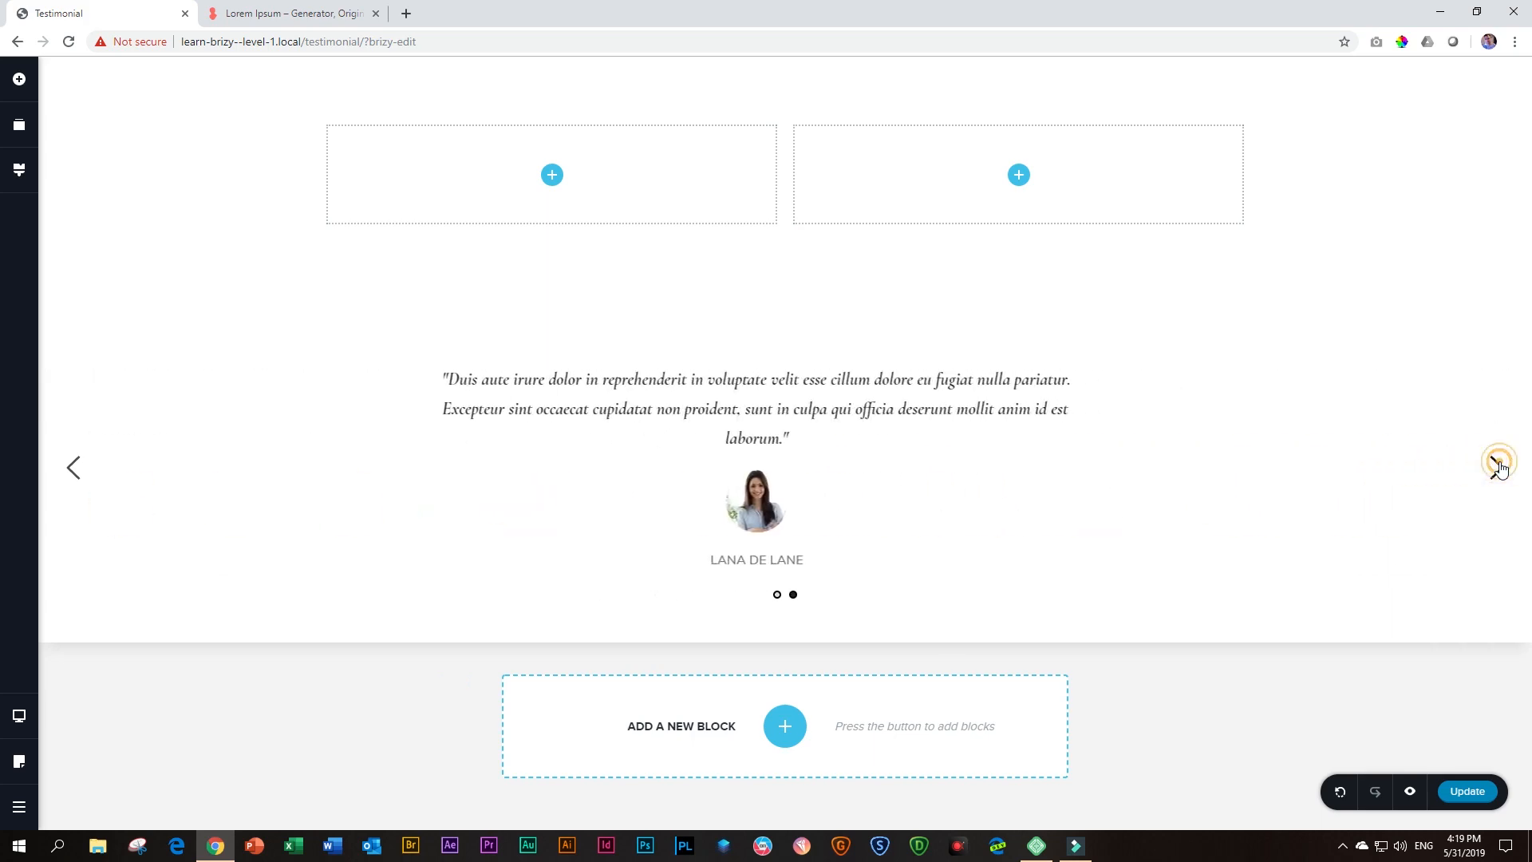
{"action": "left_click", "coordinate": [1496, 467]}
{"action": "left_click", "coordinate": [1496, 468]}
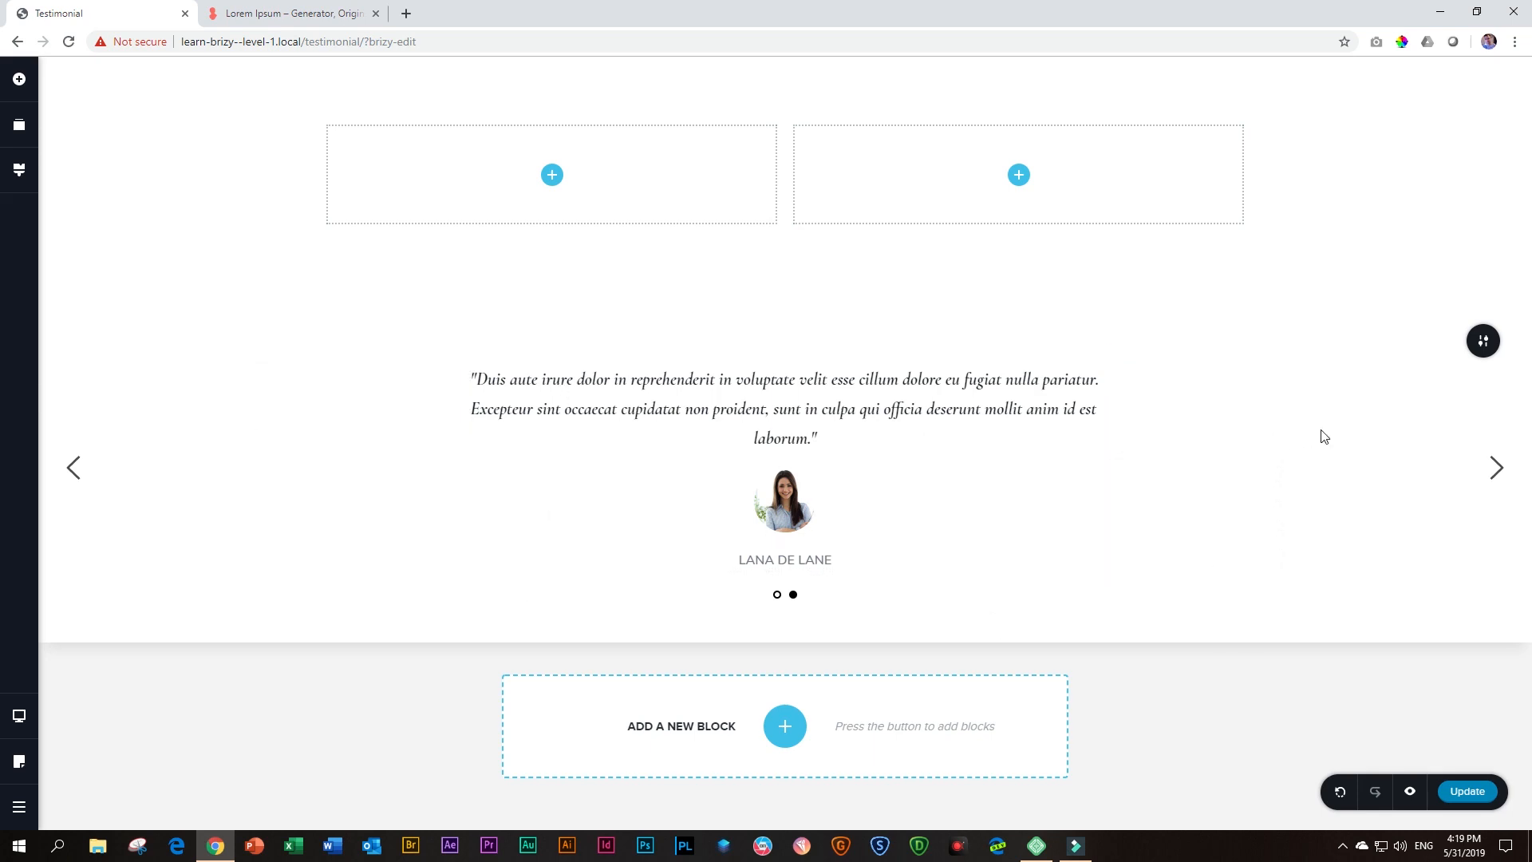
Enable Auto Play in the testimonial block's slider options
{"action": "left_click", "coordinate": [1483, 343]}
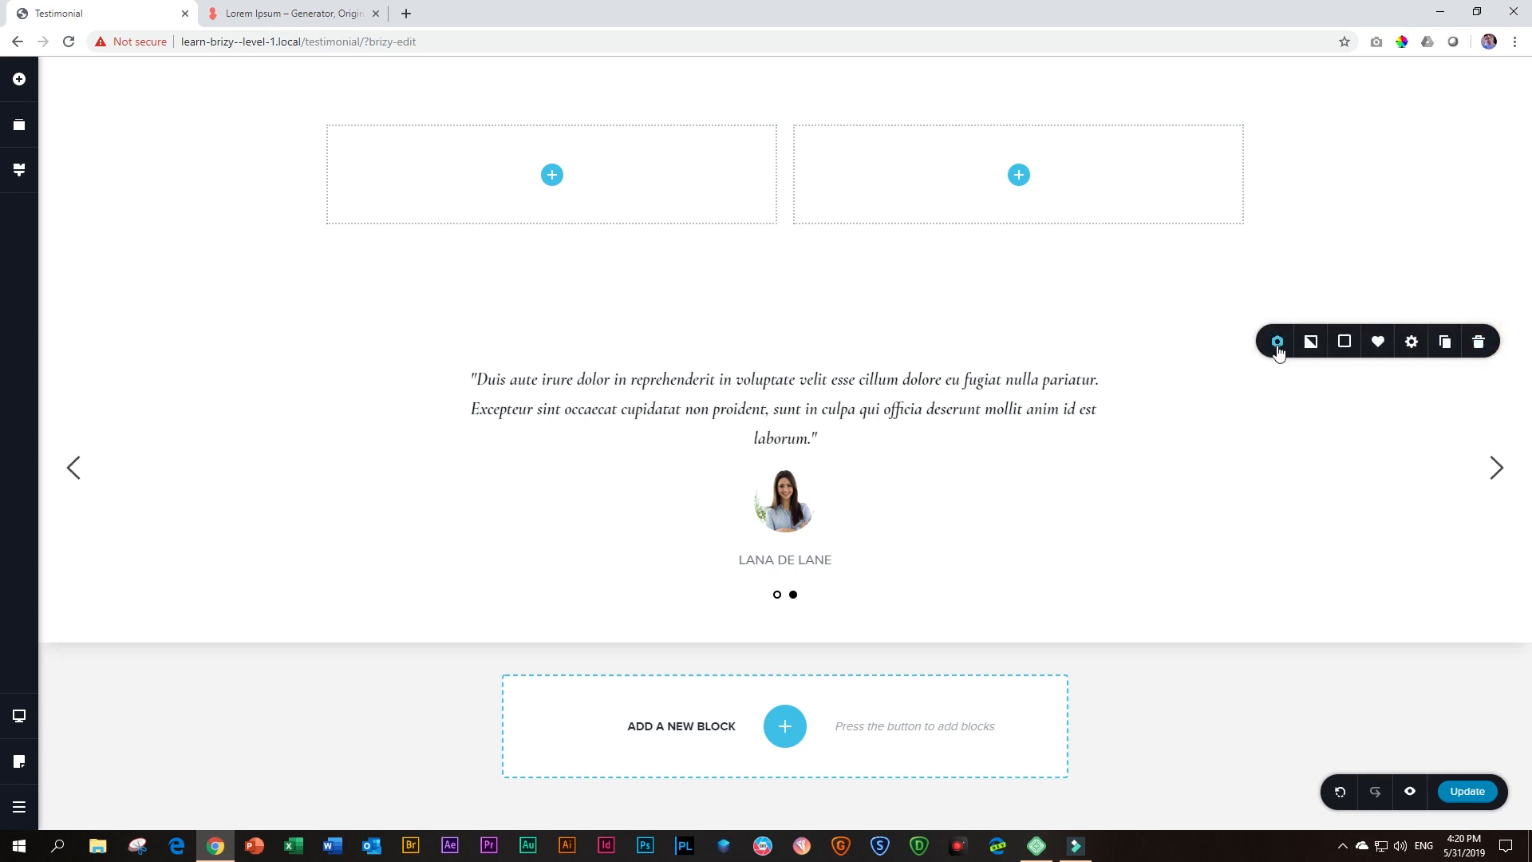
{"action": "left_click", "coordinate": [1276, 345]}
{"action": "left_click", "coordinate": [1294, 222]}
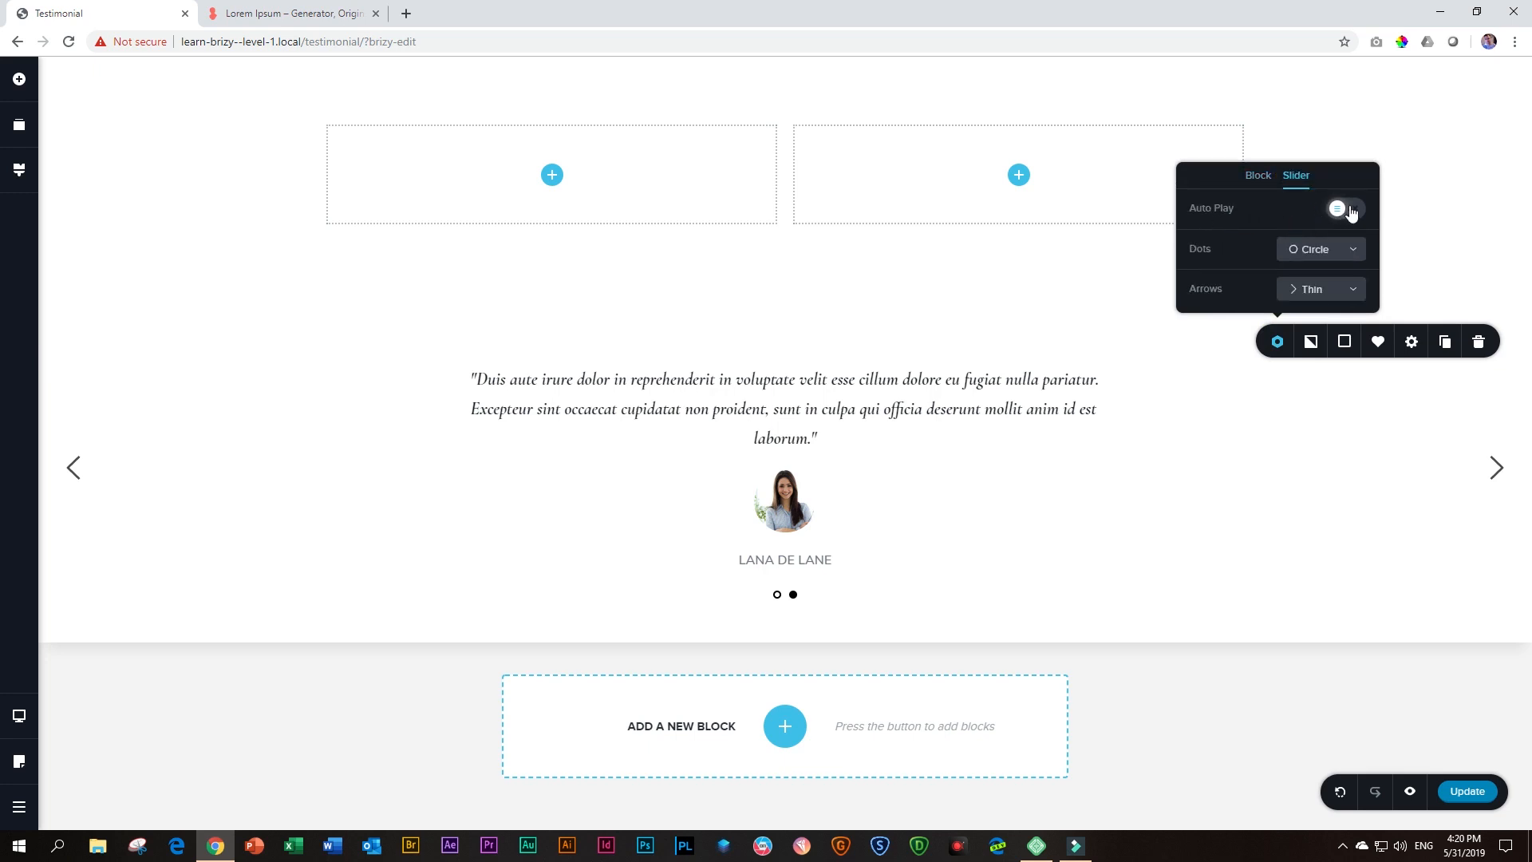
{"action": "left_click", "coordinate": [1345, 208]}
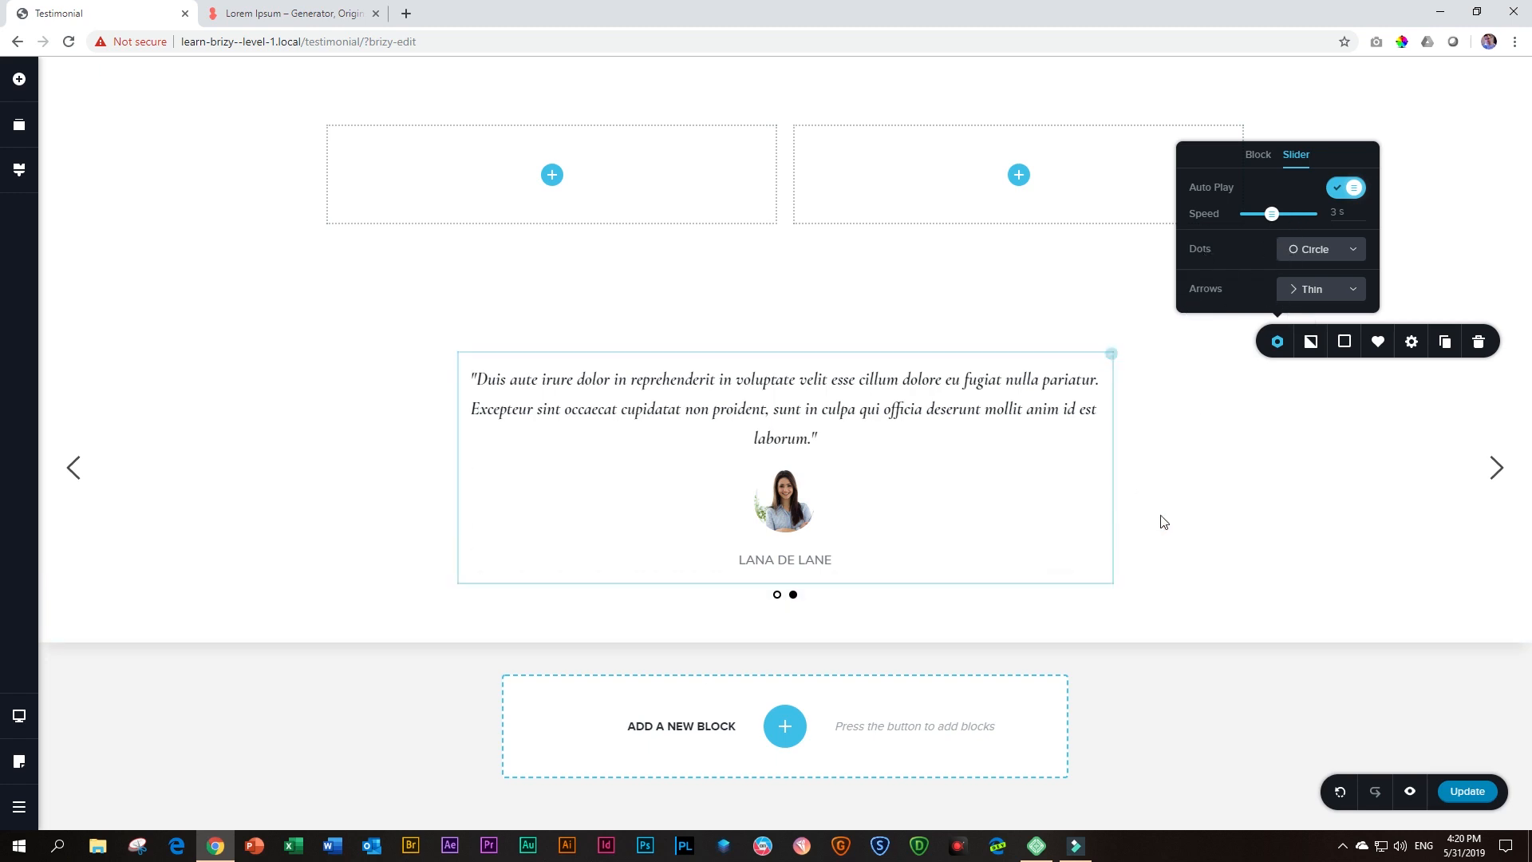
{"action": "left_click", "coordinate": [1443, 417]}
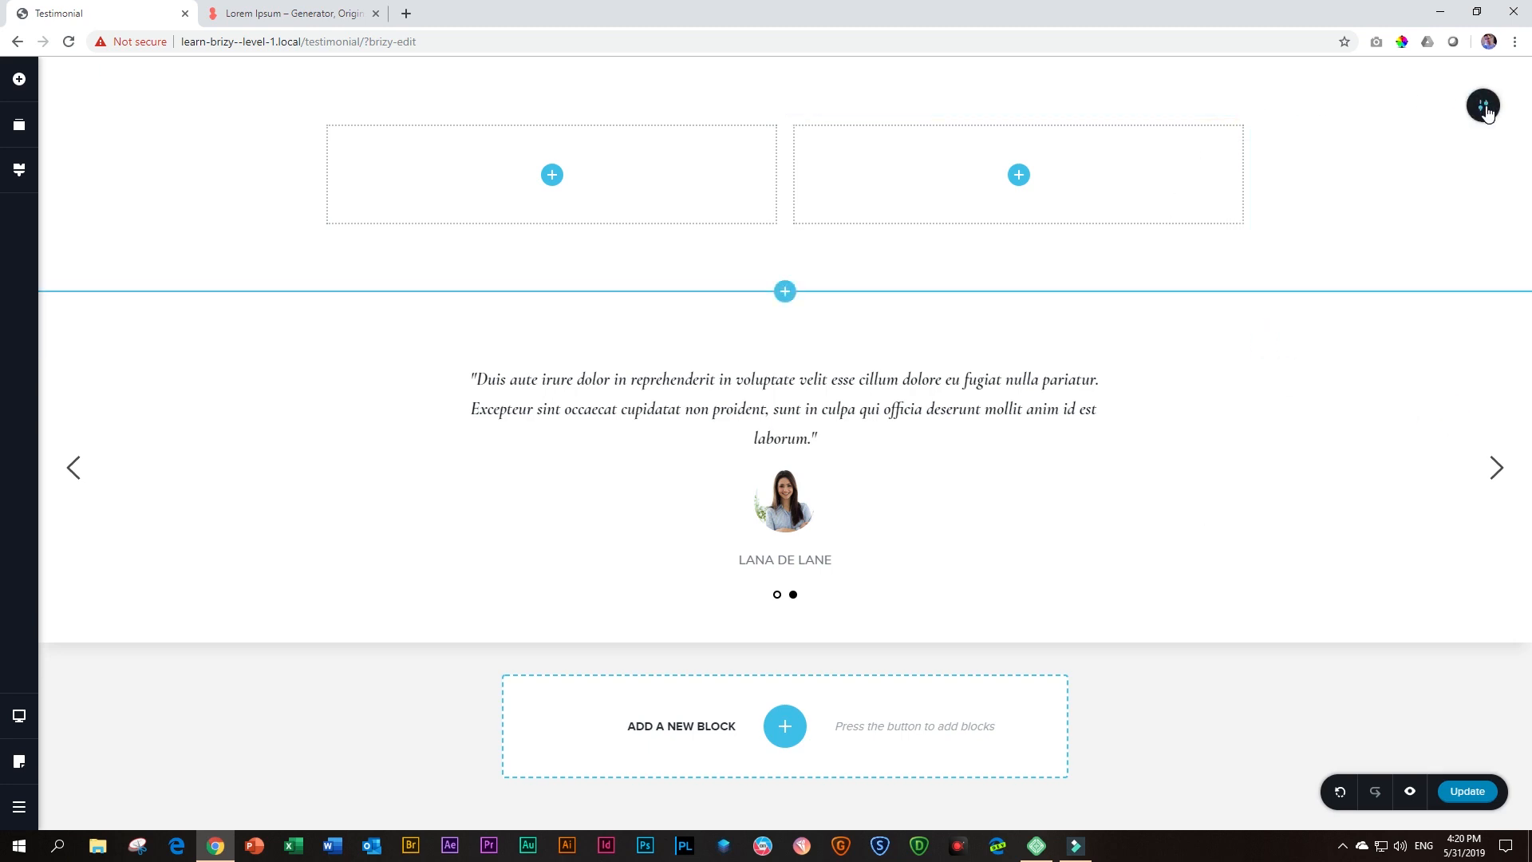
Delete the empty two-column block above the testimonial slider and save the page
{"action": "left_click", "coordinate": [1484, 107]}
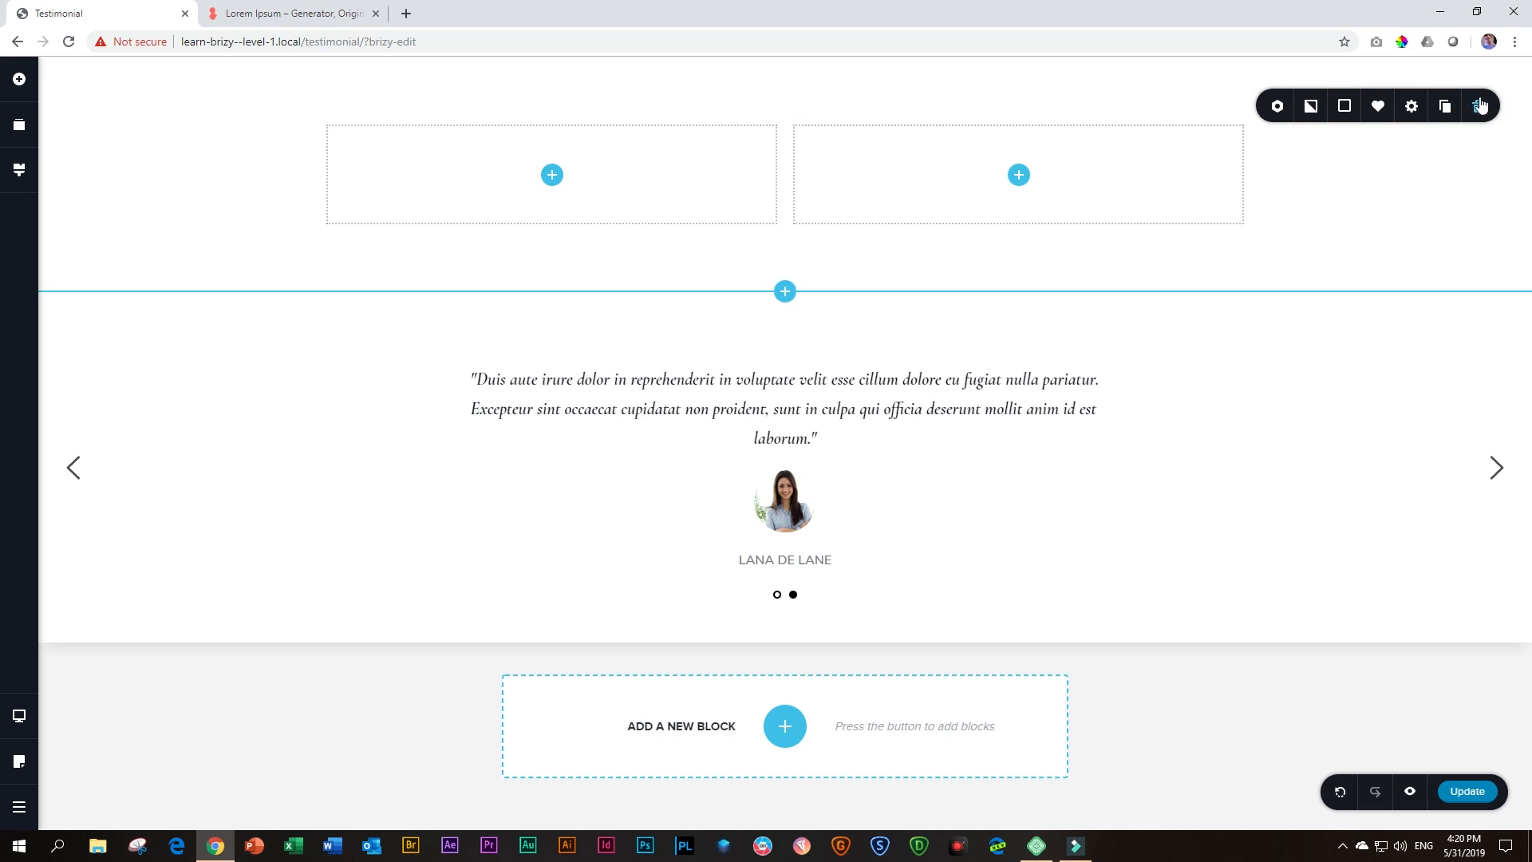
{"action": "left_click", "coordinate": [1479, 108]}
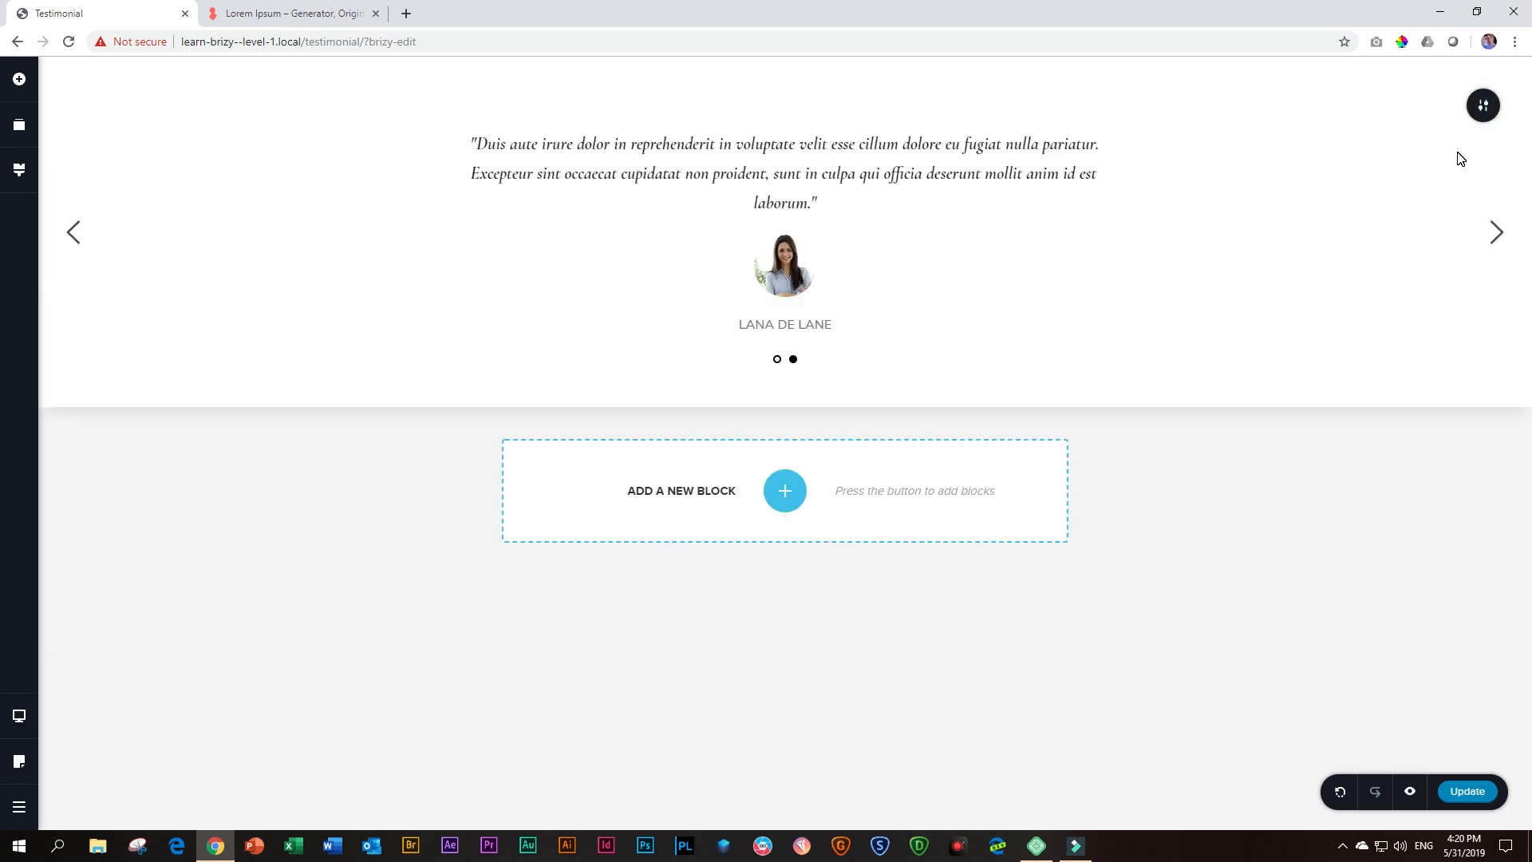
{"action": "key", "text": "ctrl+s"}
Preview the testimonial page, show its second slide, and close the preview
{"action": "left_click", "coordinate": [1410, 794]}
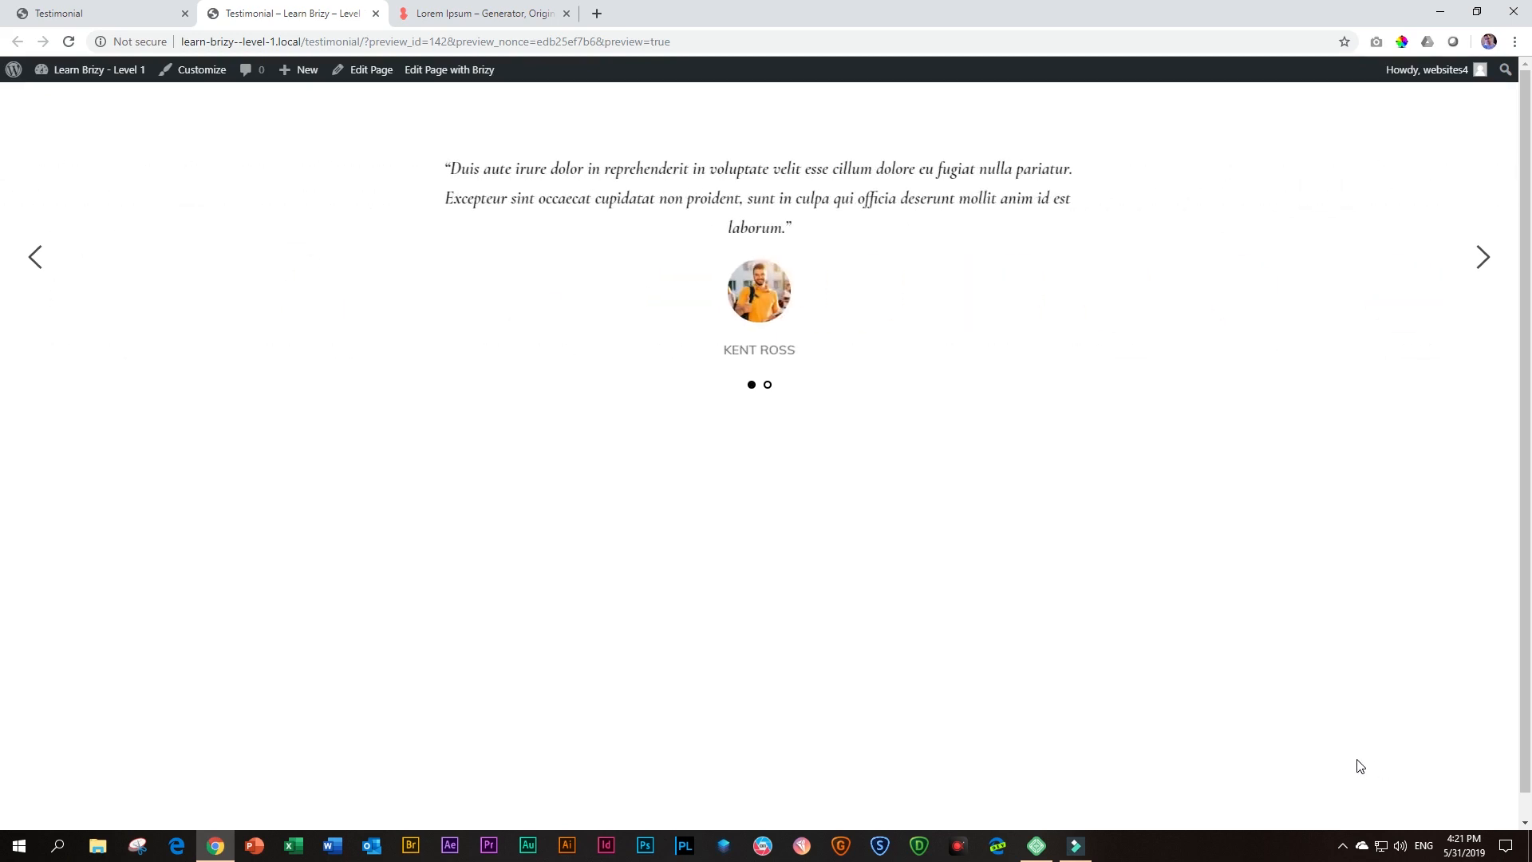
{"action": "left_click", "coordinate": [767, 384]}
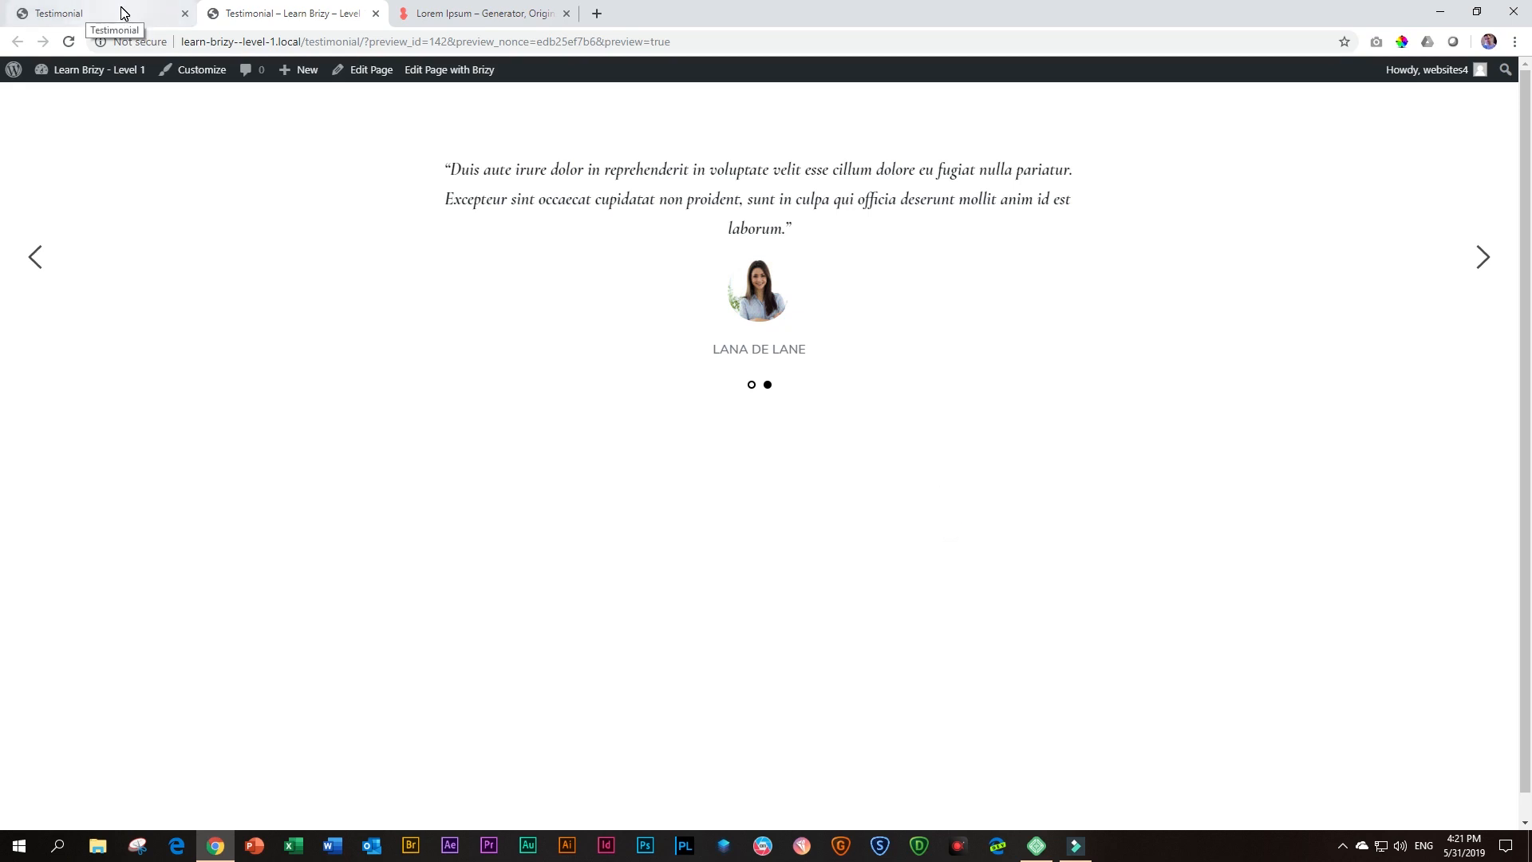
{"action": "left_click", "coordinate": [375, 14]}
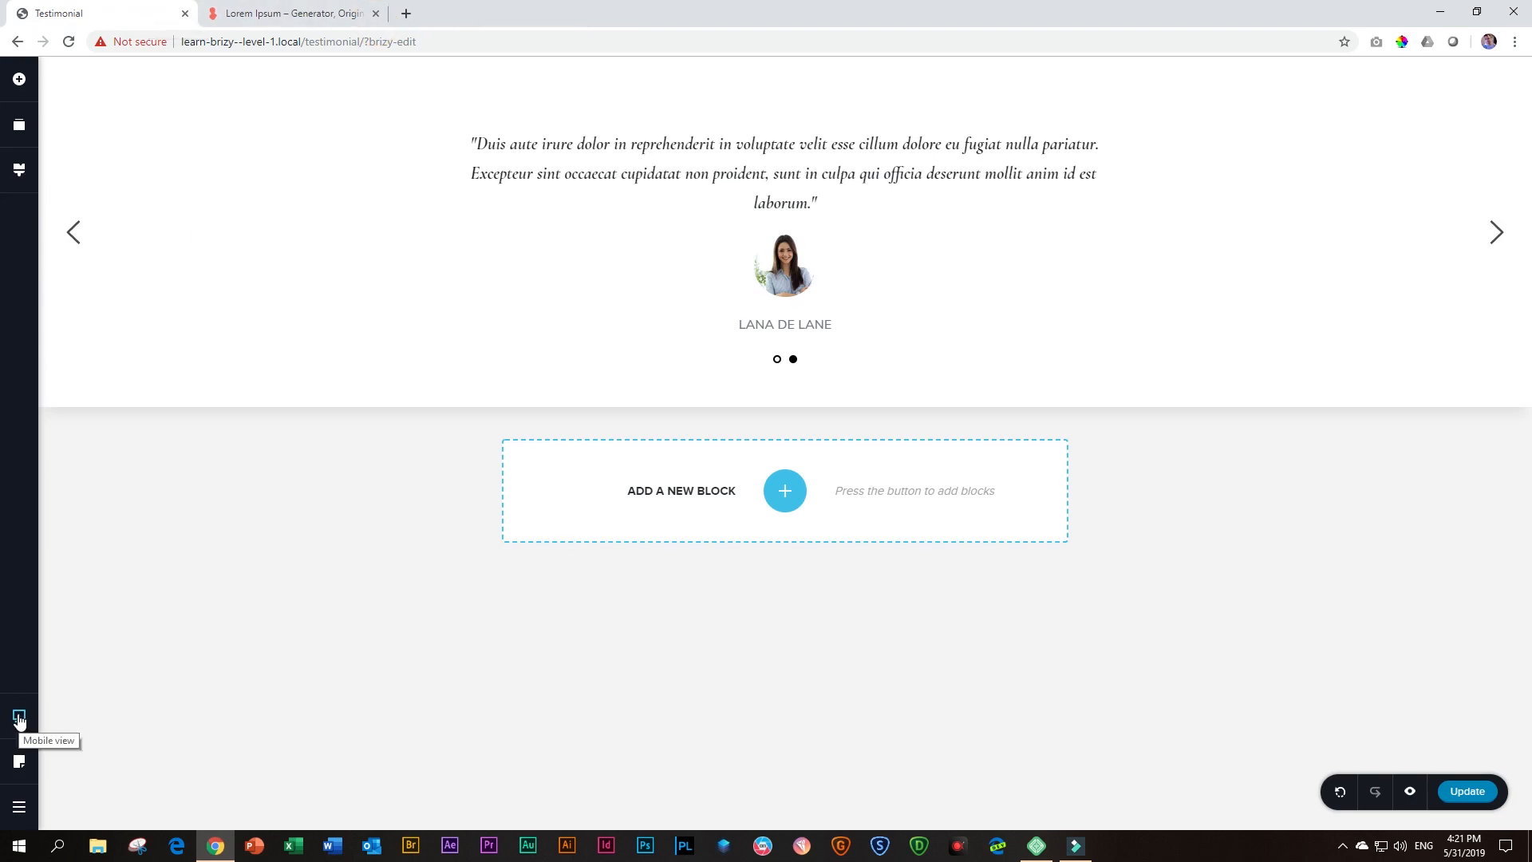
Check the testimonial slider in Tablet view, return to Desktop view, and inspect the block's width settings
{"action": "left_click", "coordinate": [19, 720]}
{"action": "left_click", "coordinate": [101, 699]}
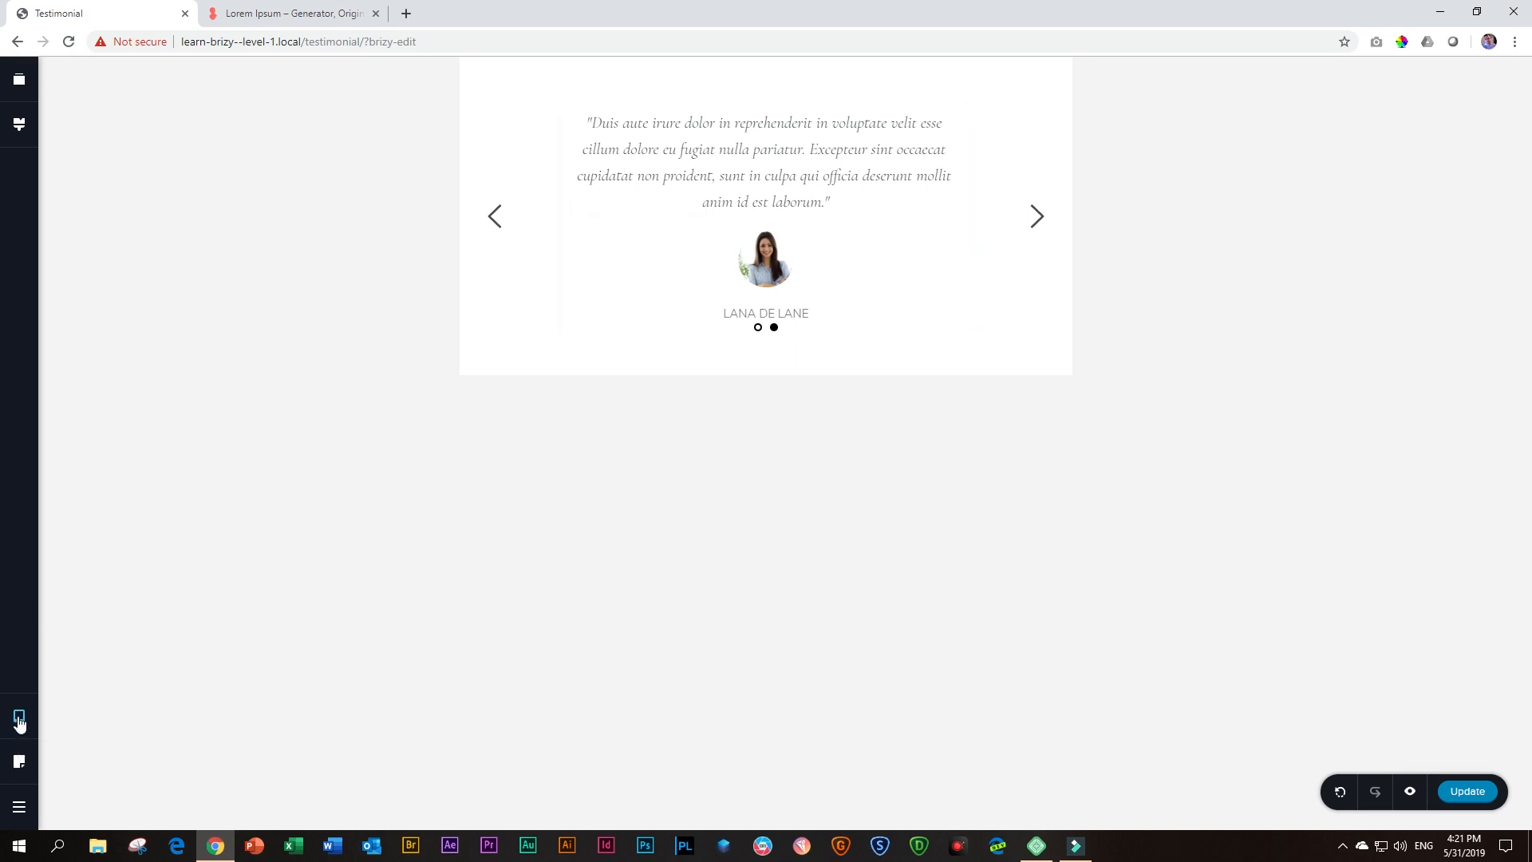
{"action": "mouse_move", "coordinate": [19, 723]}
{"action": "left_click", "coordinate": [85, 662]}
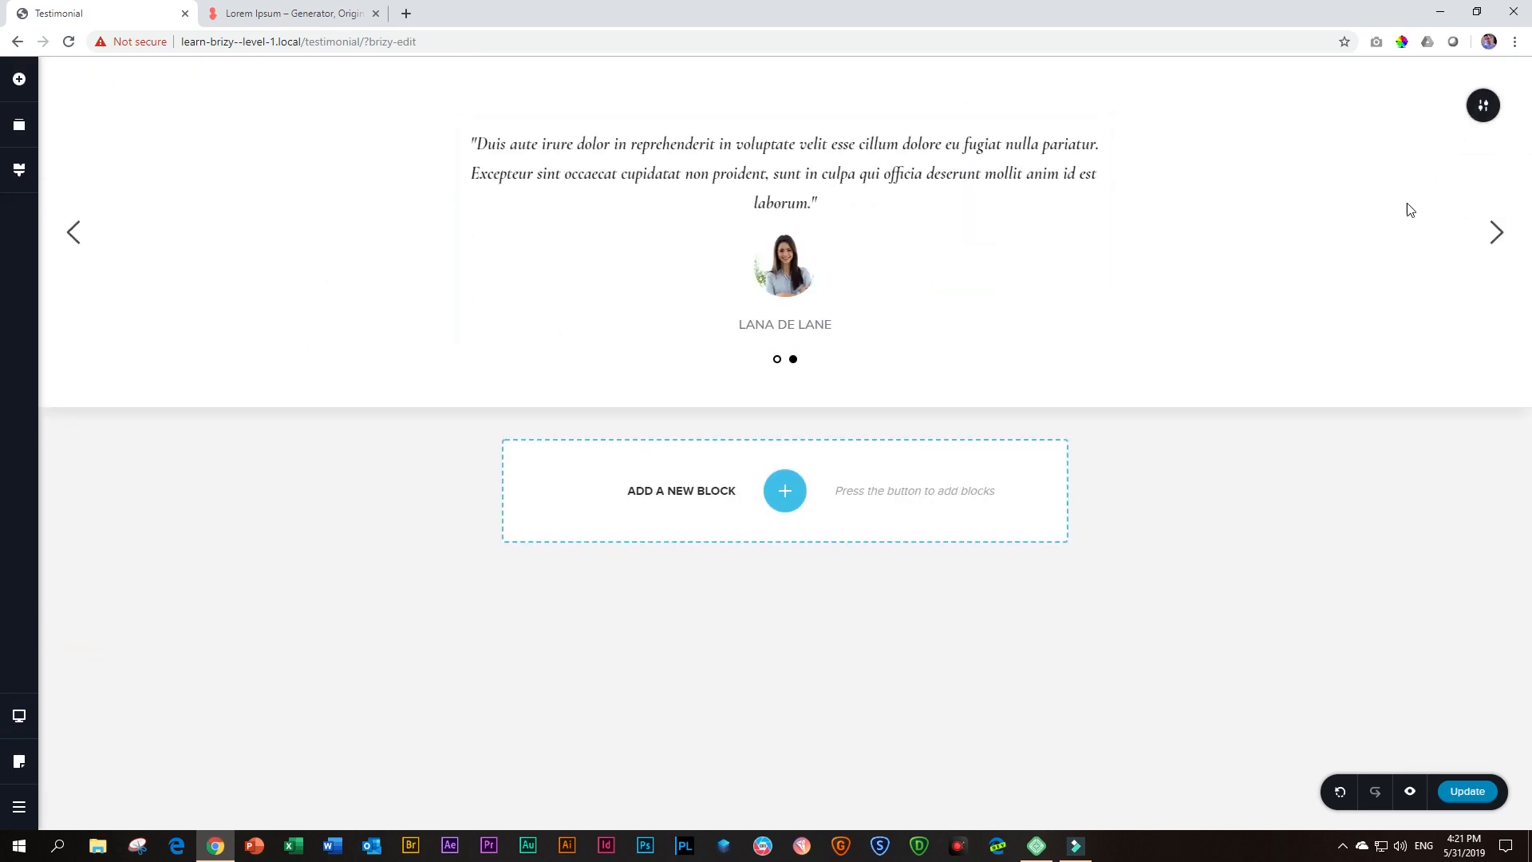
{"action": "mouse_move", "coordinate": [1482, 105]}
{"action": "left_click", "coordinate": [1412, 106]}
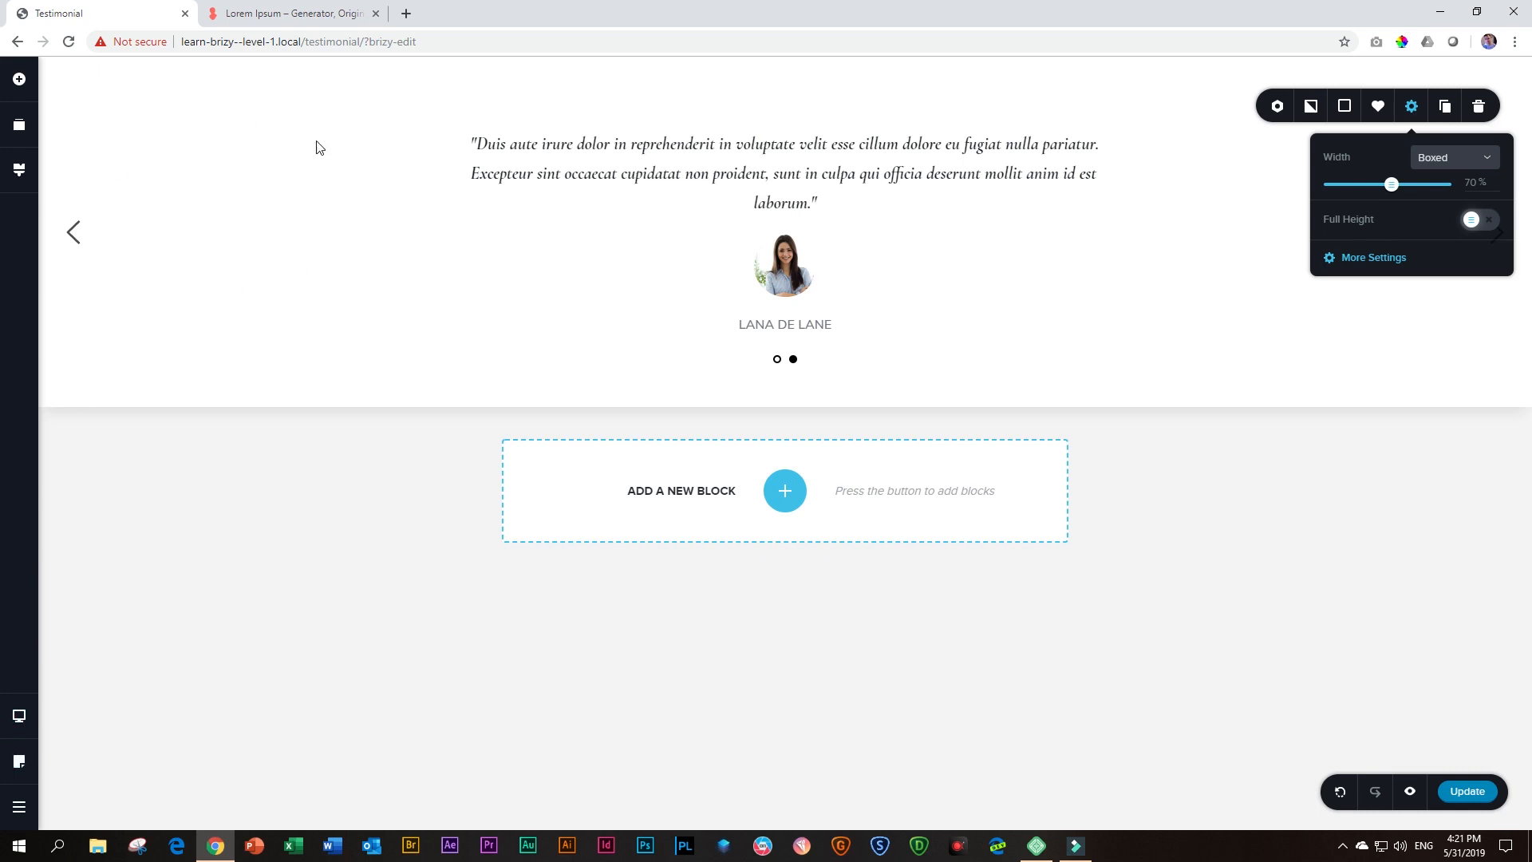
Switch the page editor to Tablet view
{"action": "left_click", "coordinate": [18, 717]}
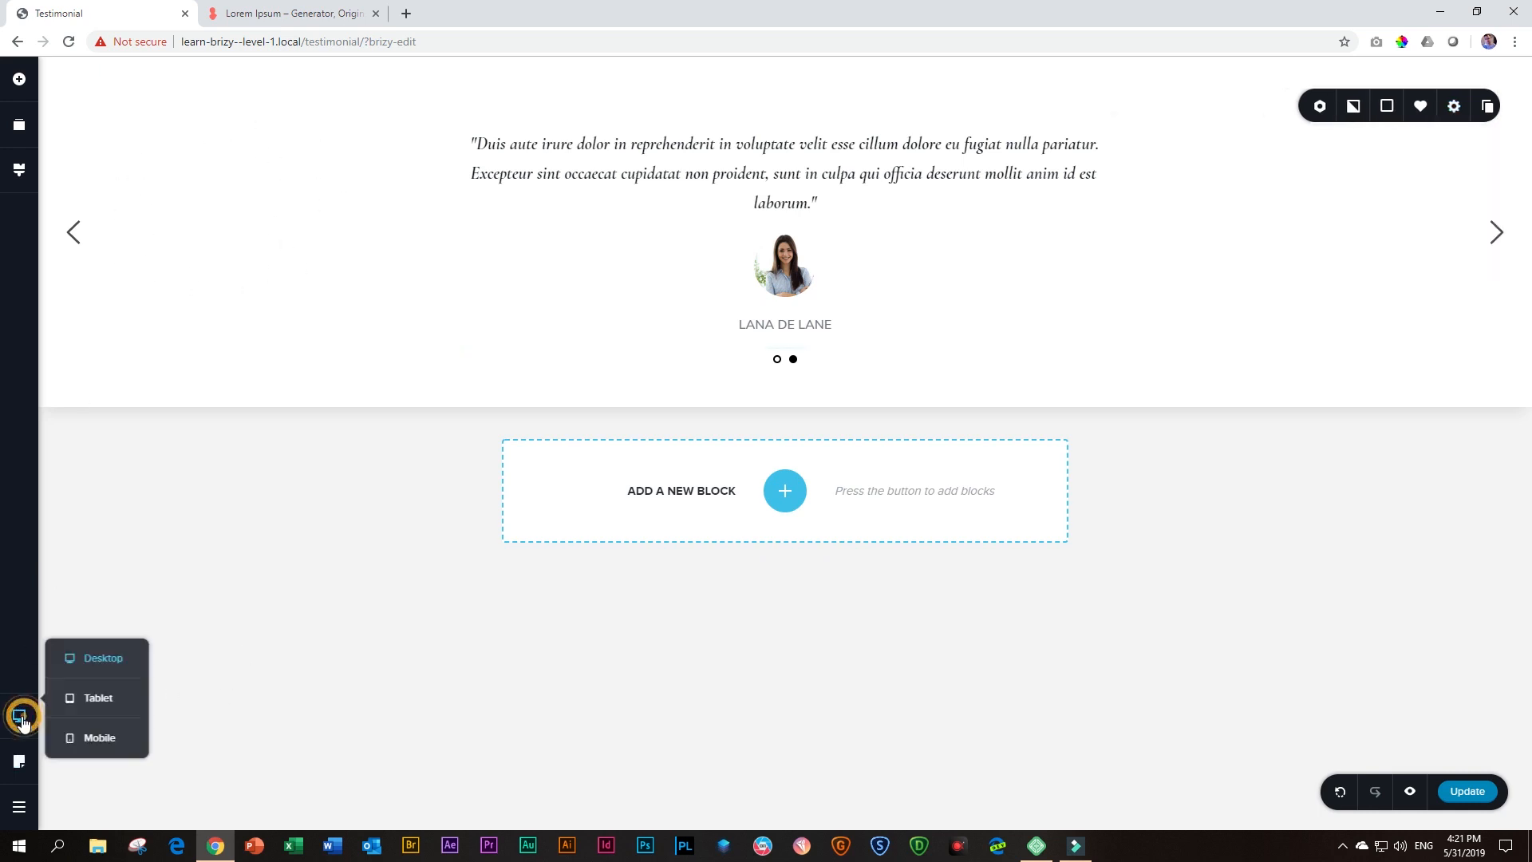
{"action": "left_click", "coordinate": [83, 705]}
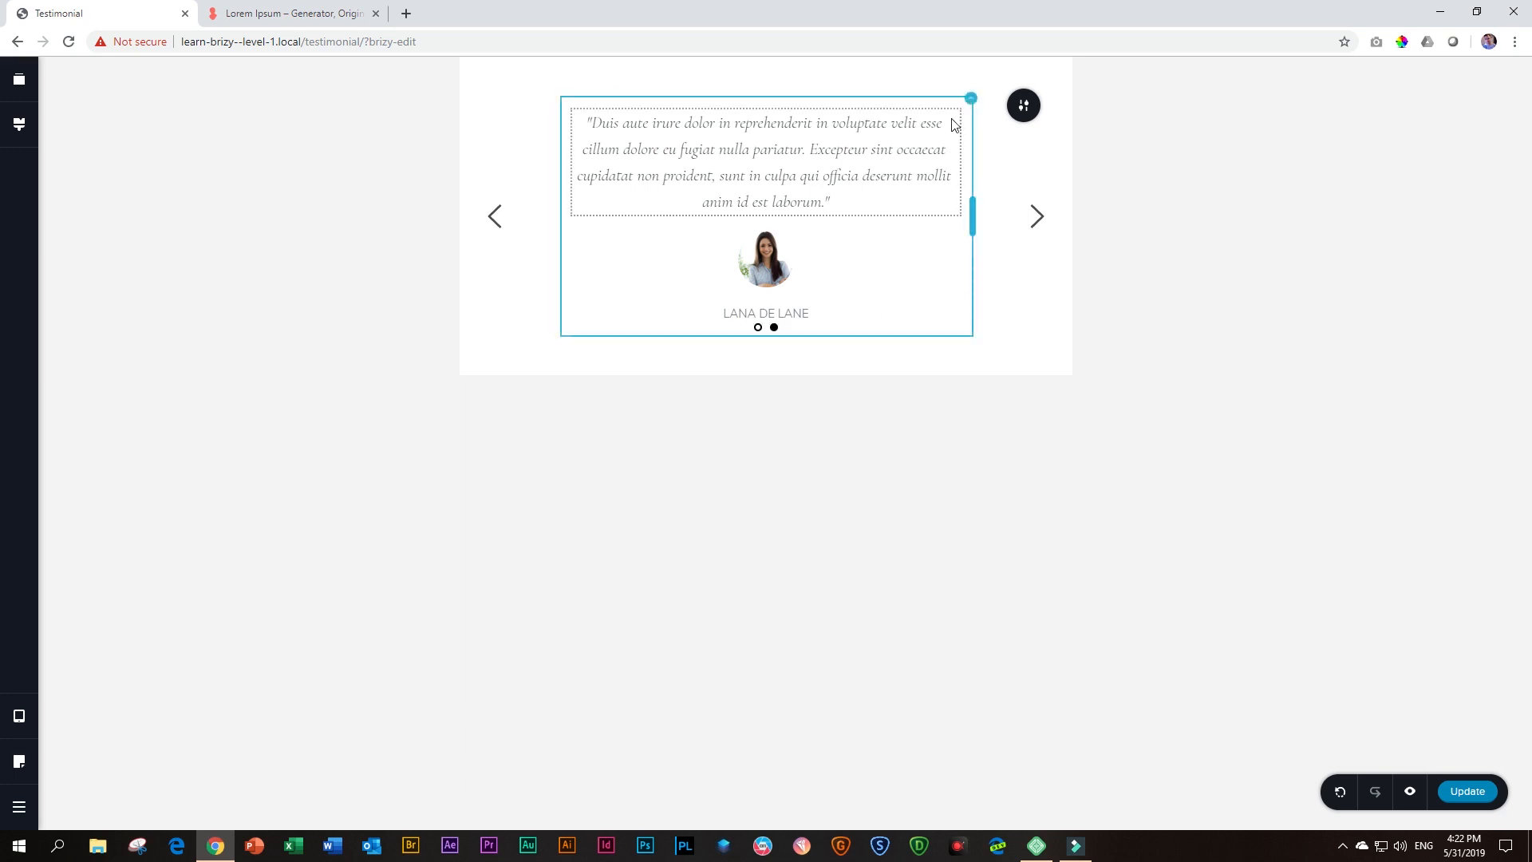
{"action": "right_click", "coordinate": [973, 104]}
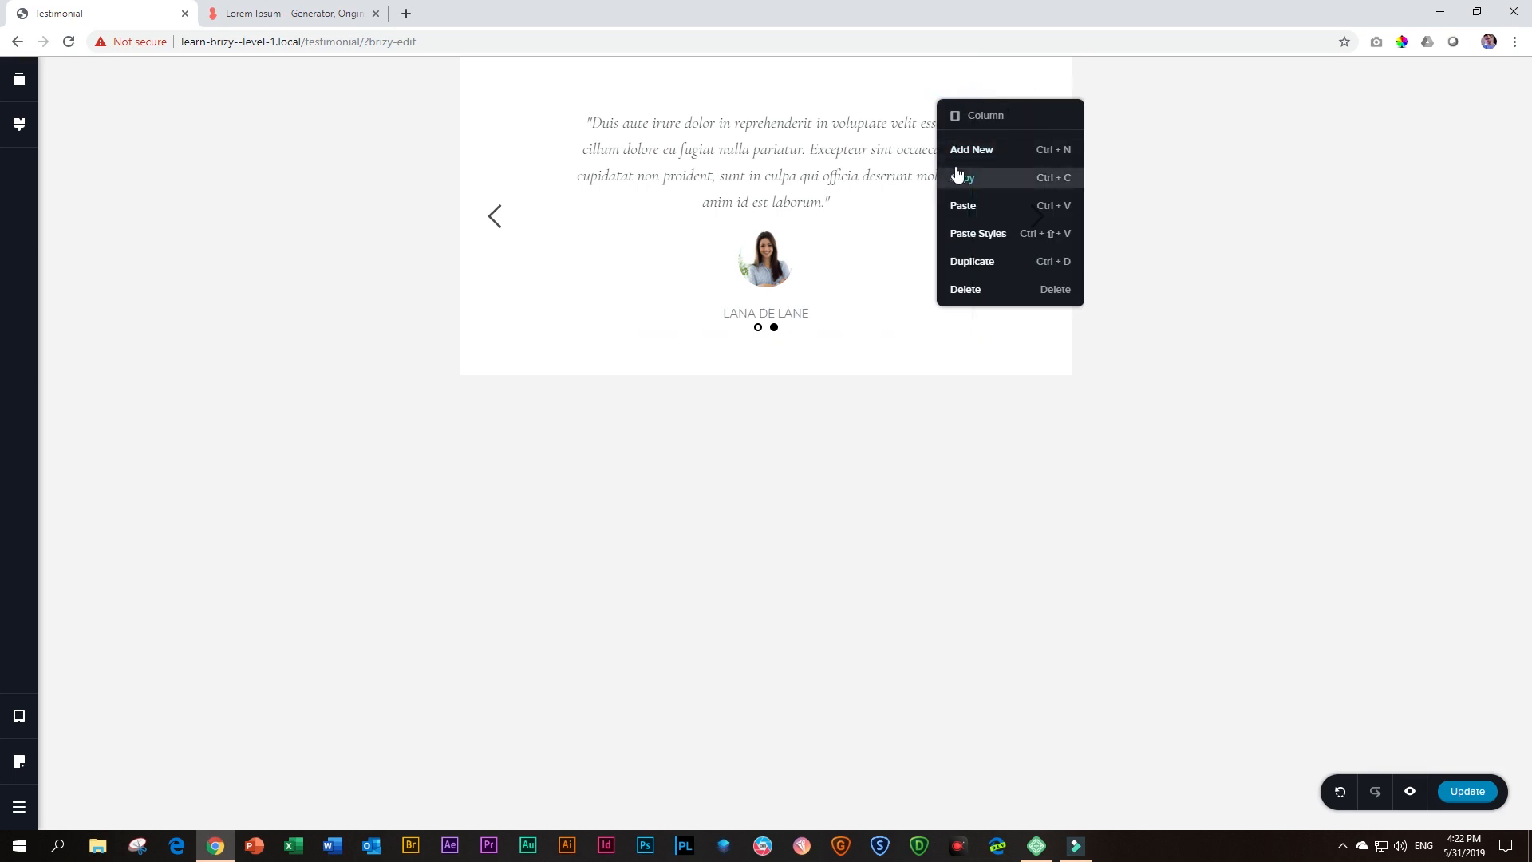
{"action": "left_click", "coordinate": [863, 477]}
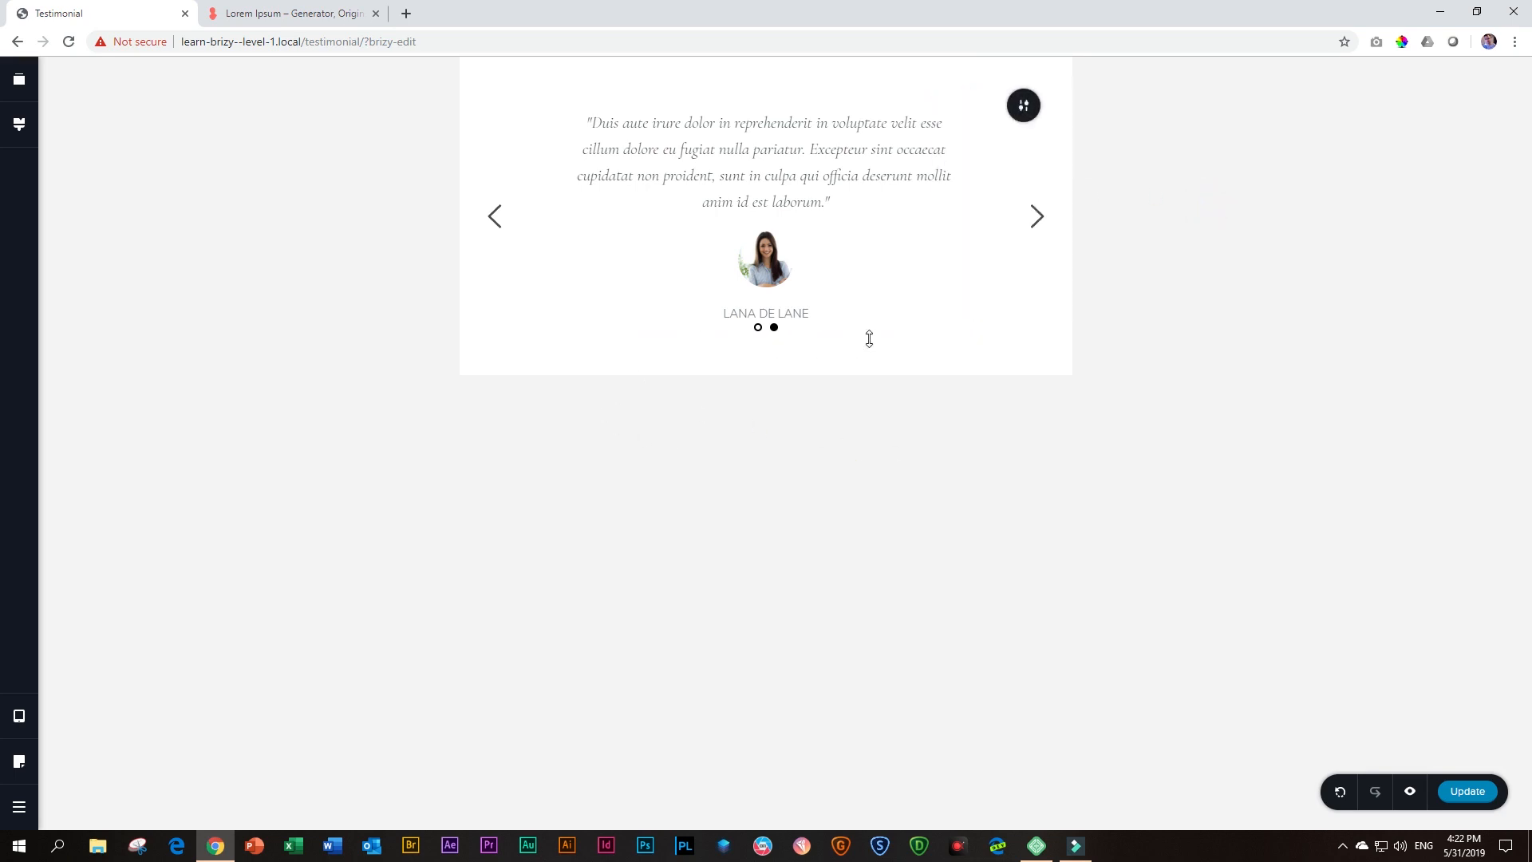
Inspect the testimonial block's padding settings in Tablet view, with the sides shown separately
{"action": "left_click", "coordinate": [1025, 116]}
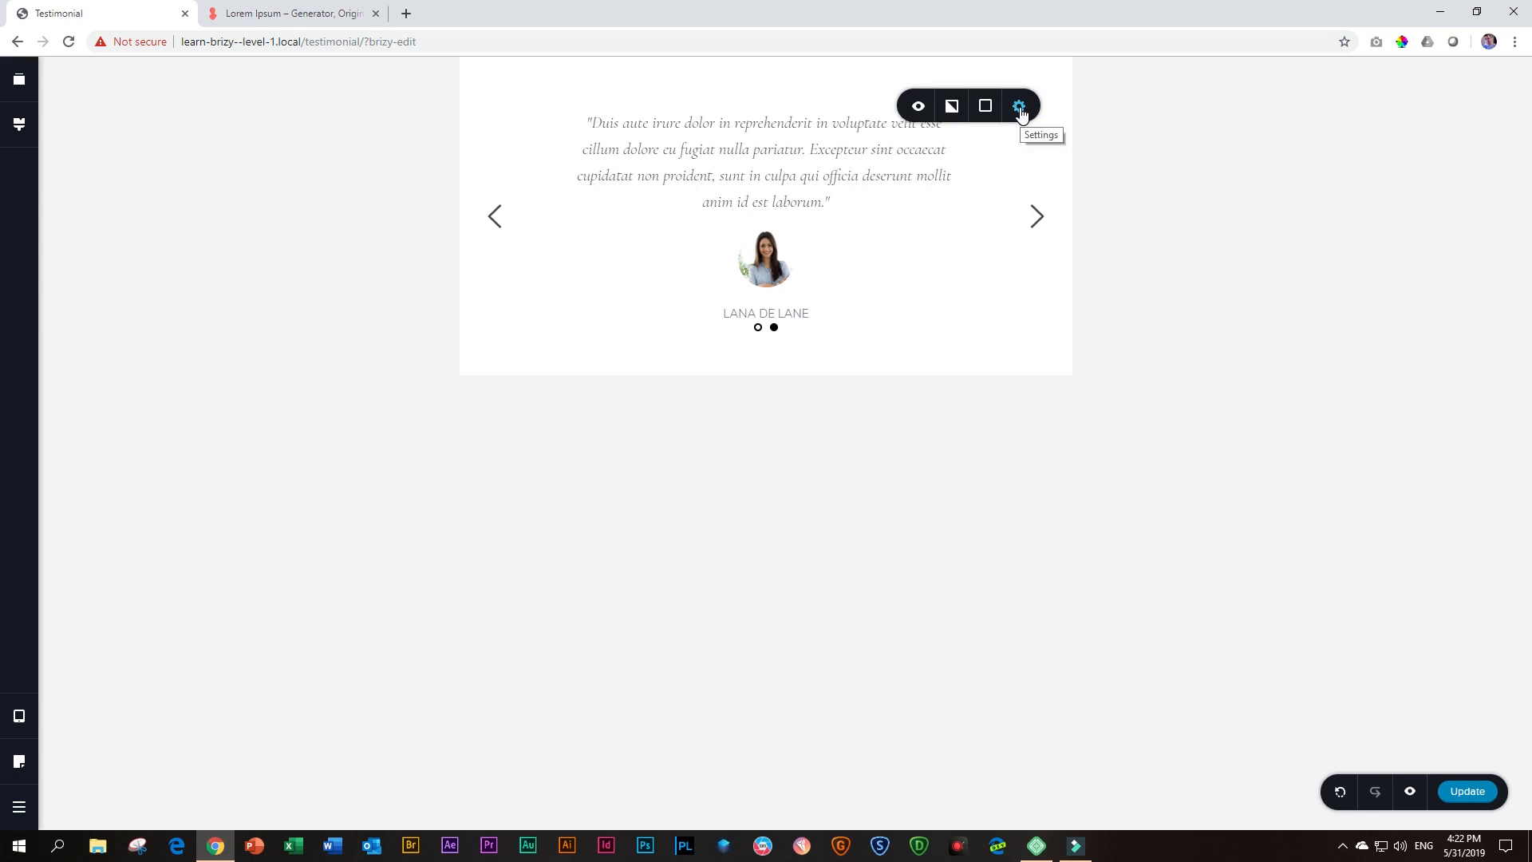
{"action": "left_click", "coordinate": [1020, 112]}
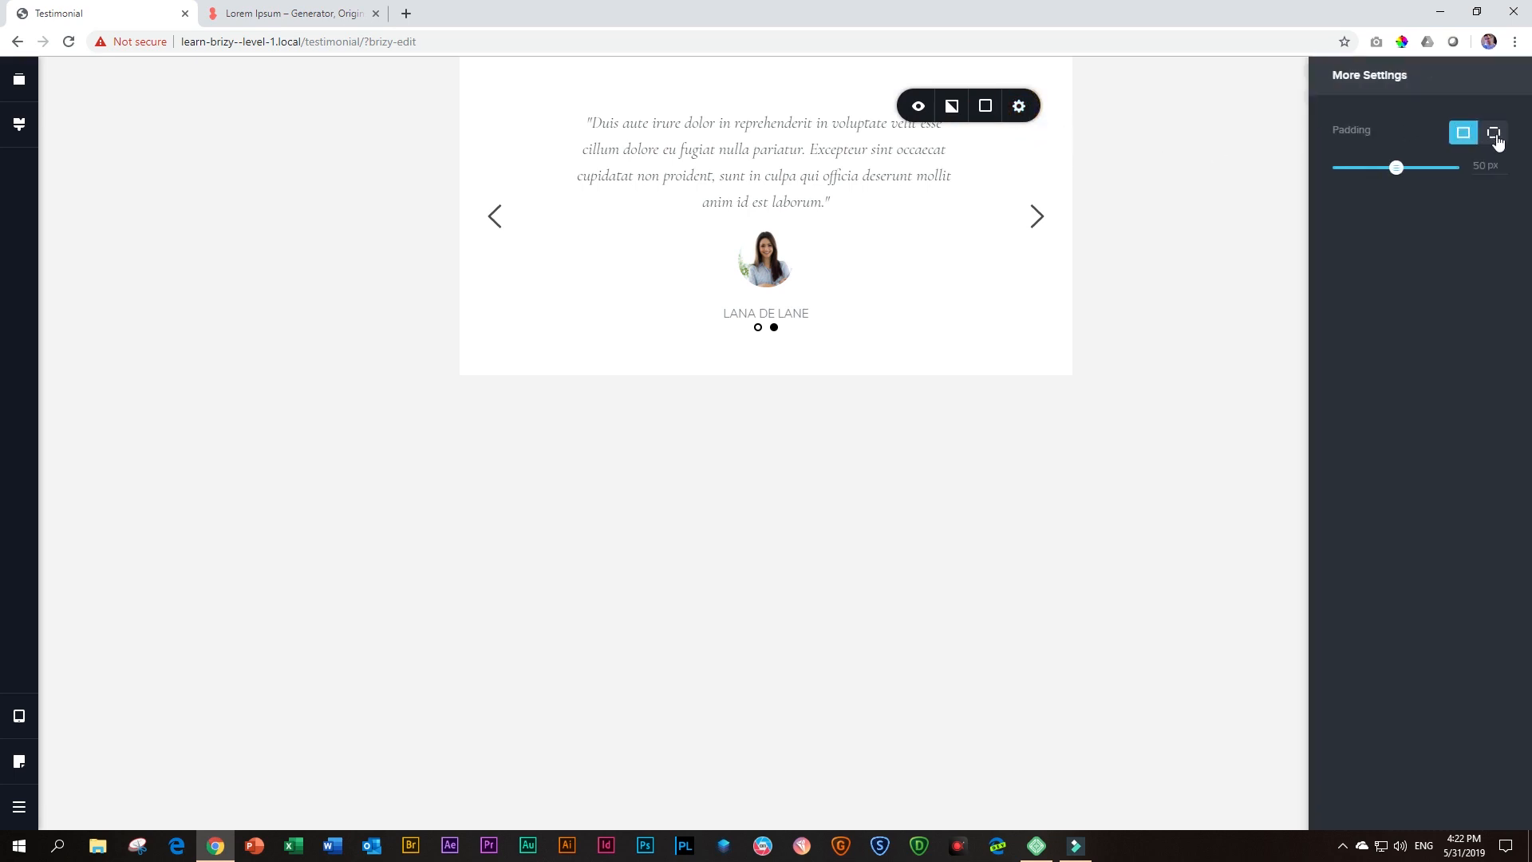
{"action": "left_click", "coordinate": [1494, 136]}
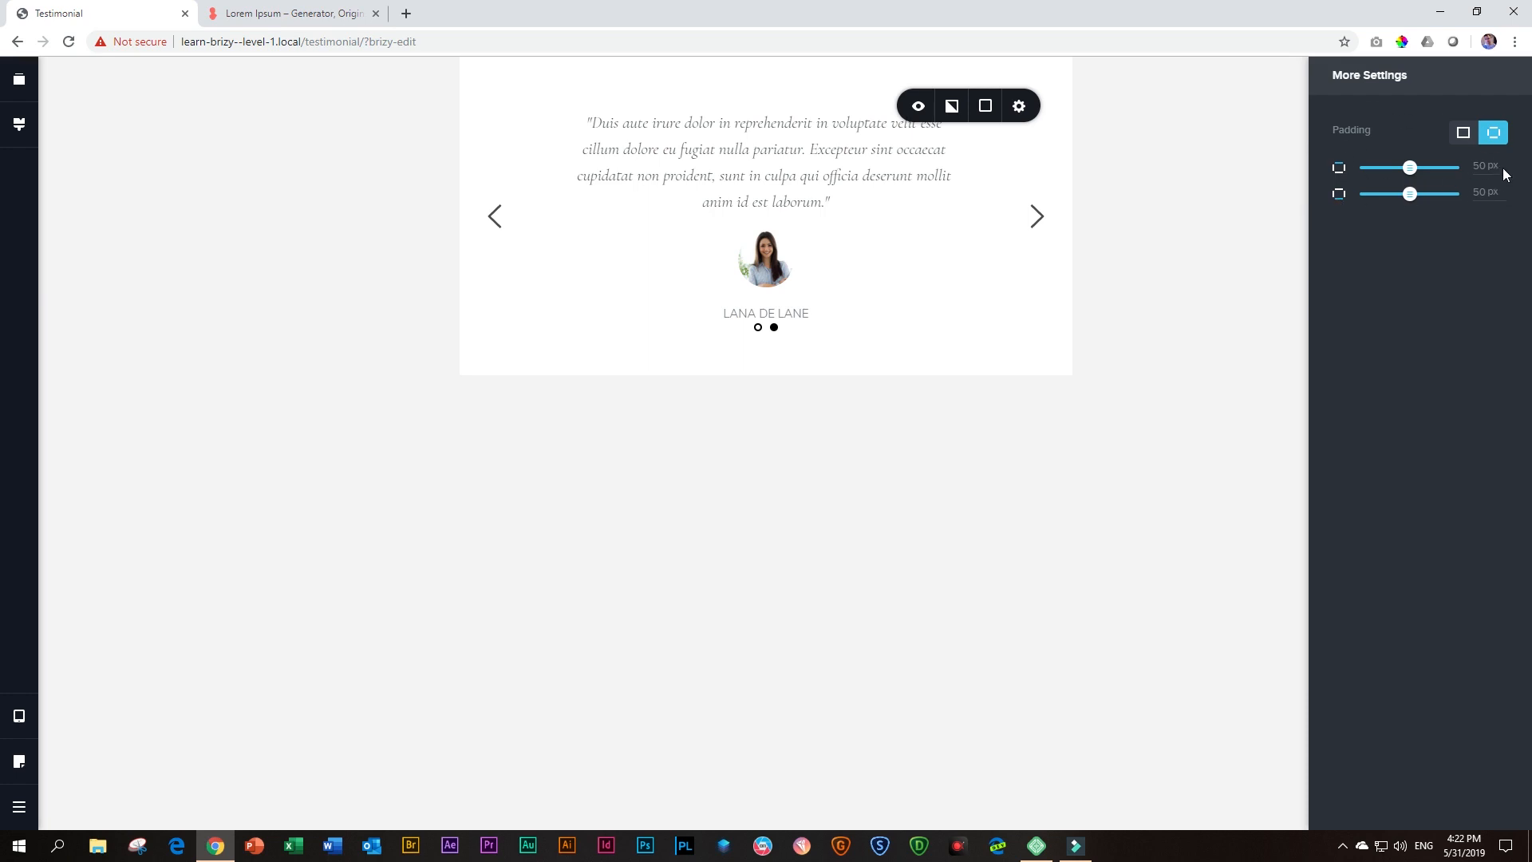
{"action": "left_click", "coordinate": [1106, 250]}
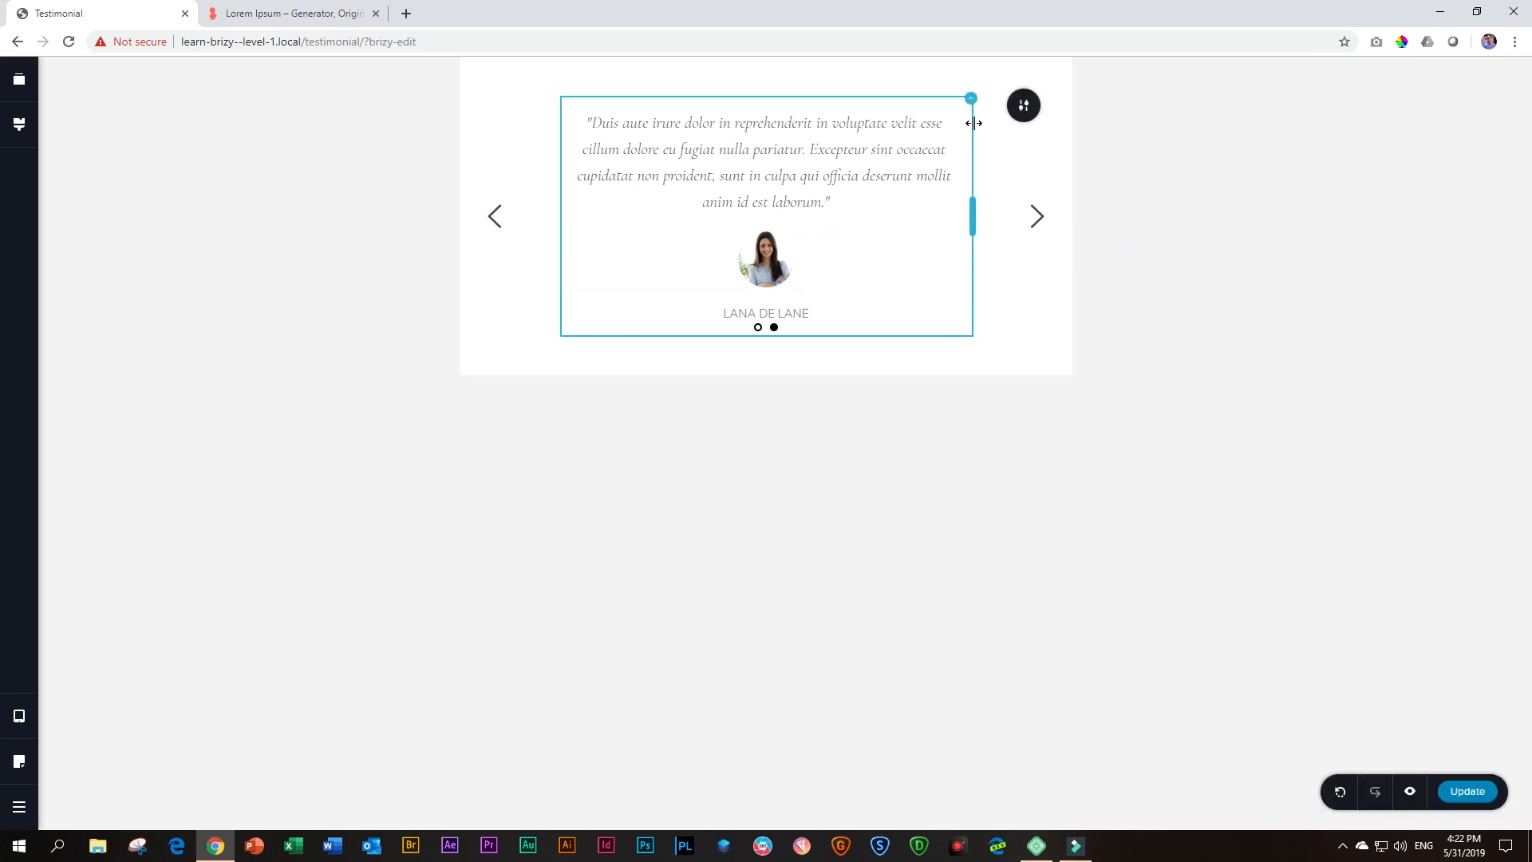
Set the bottom padding of the second slide's column to 36 px in Tablet view
{"action": "left_click", "coordinate": [972, 99]}
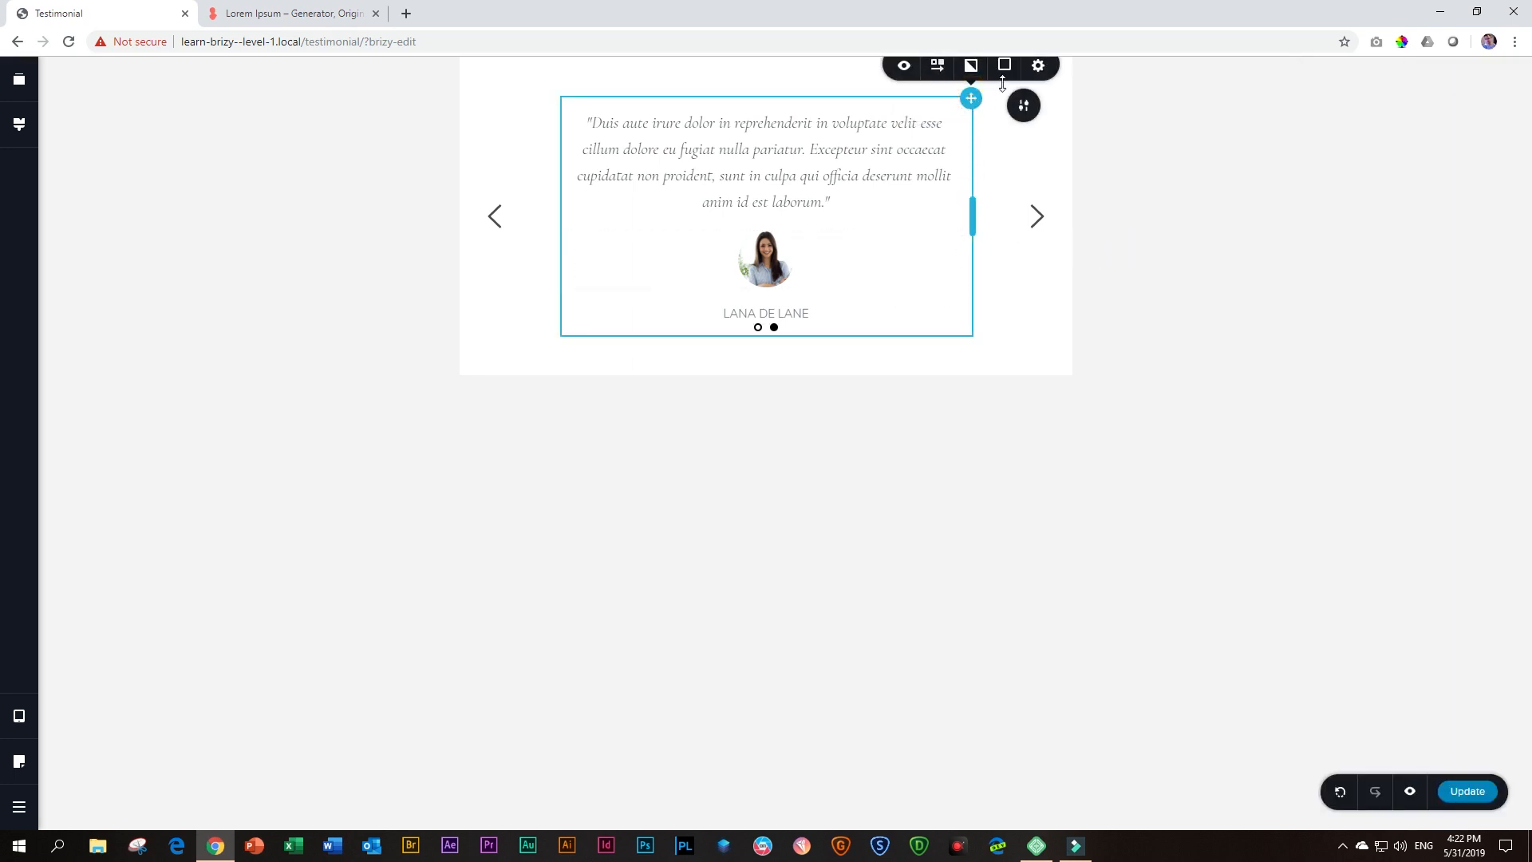
{"action": "left_click", "coordinate": [1038, 65]}
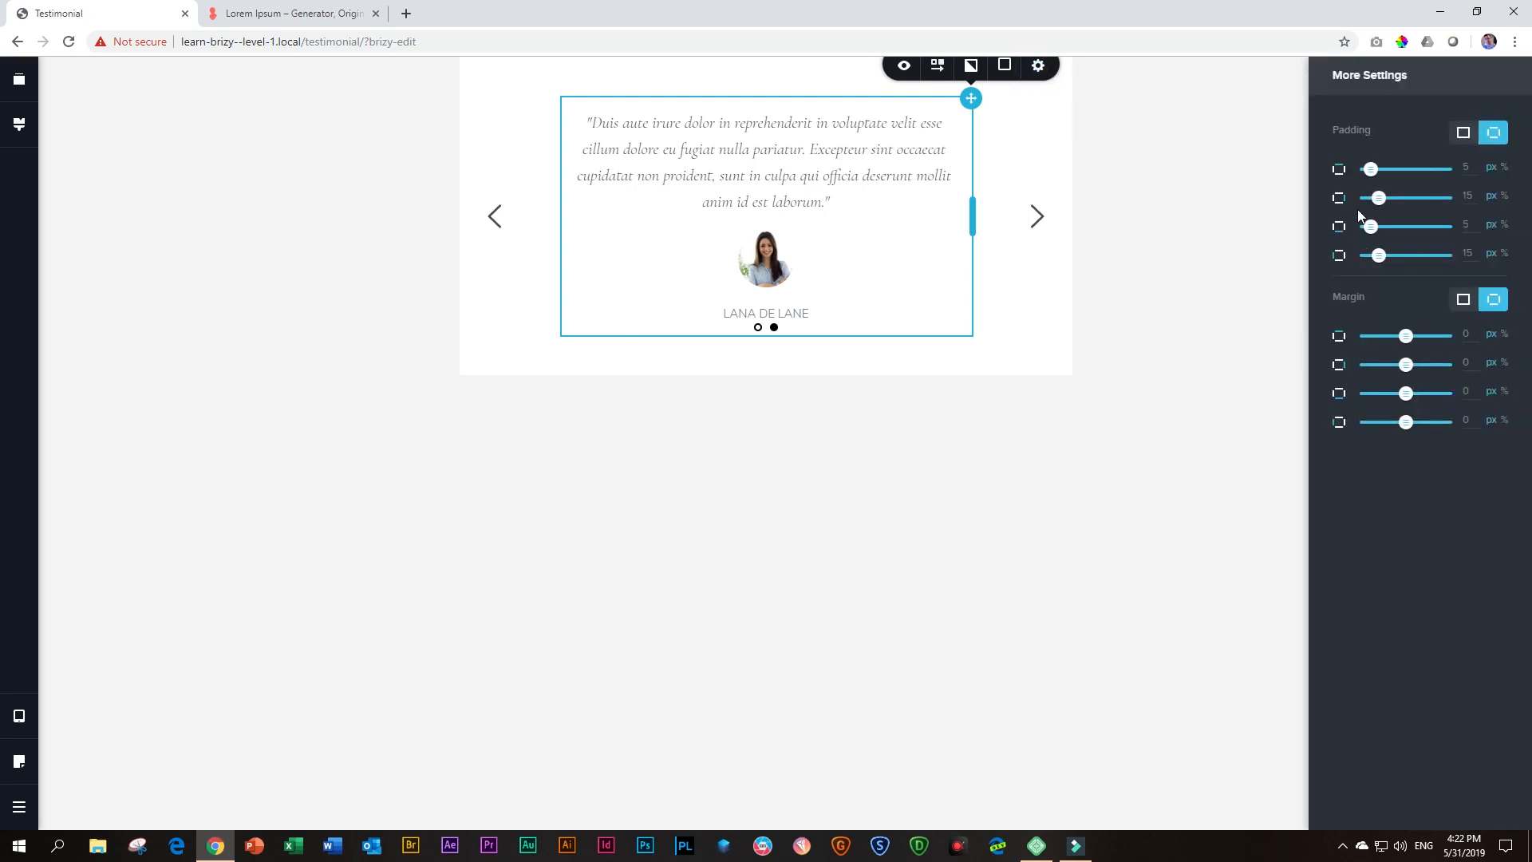
{"action": "left_click_drag", "start_coordinate": [1372, 231], "coordinate": [1394, 228]}
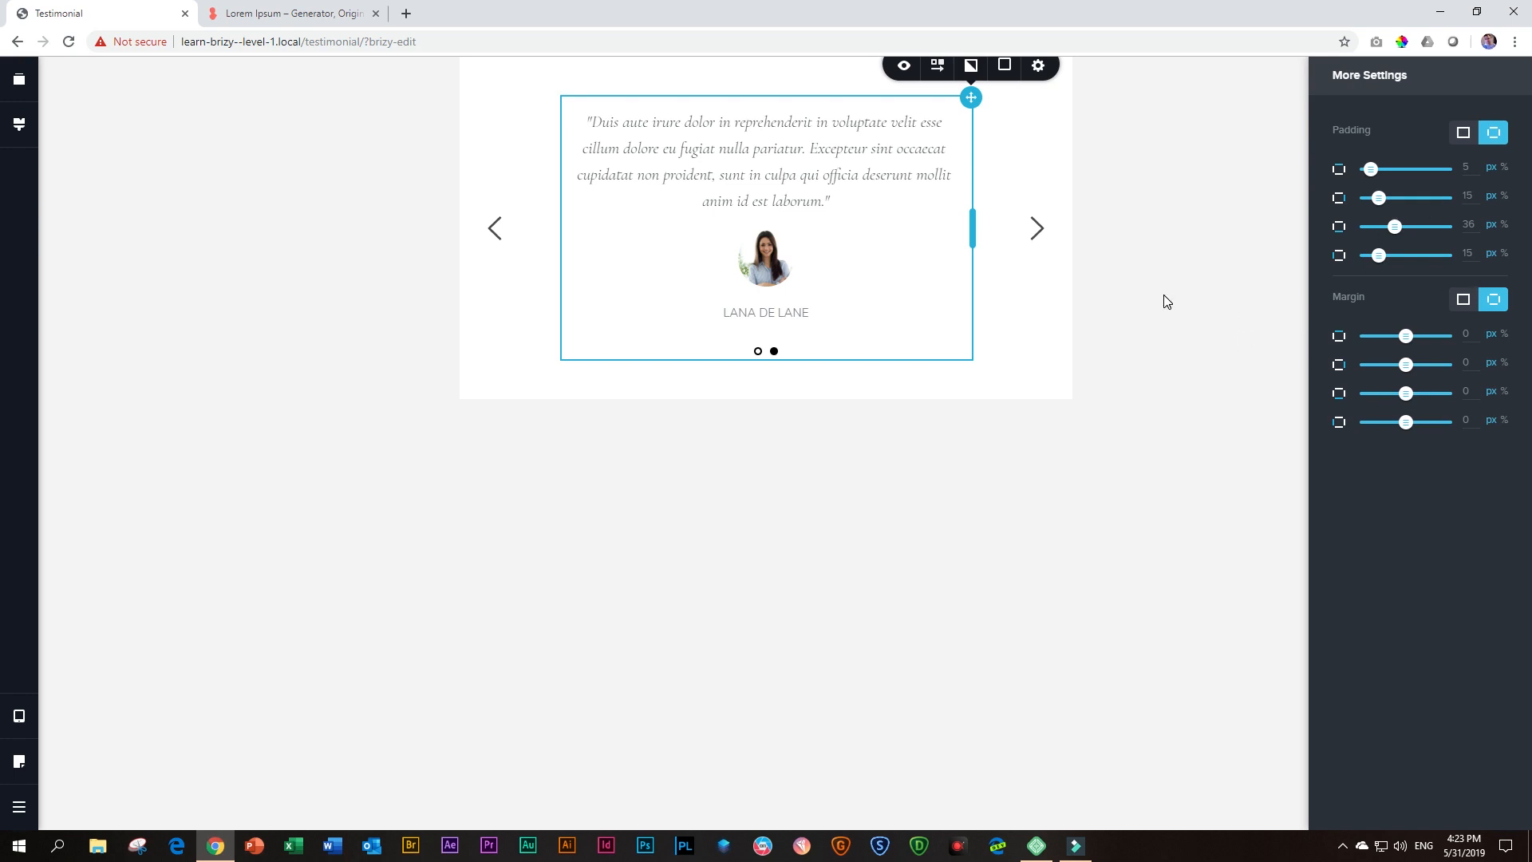
{"action": "left_click", "coordinate": [1150, 265]}
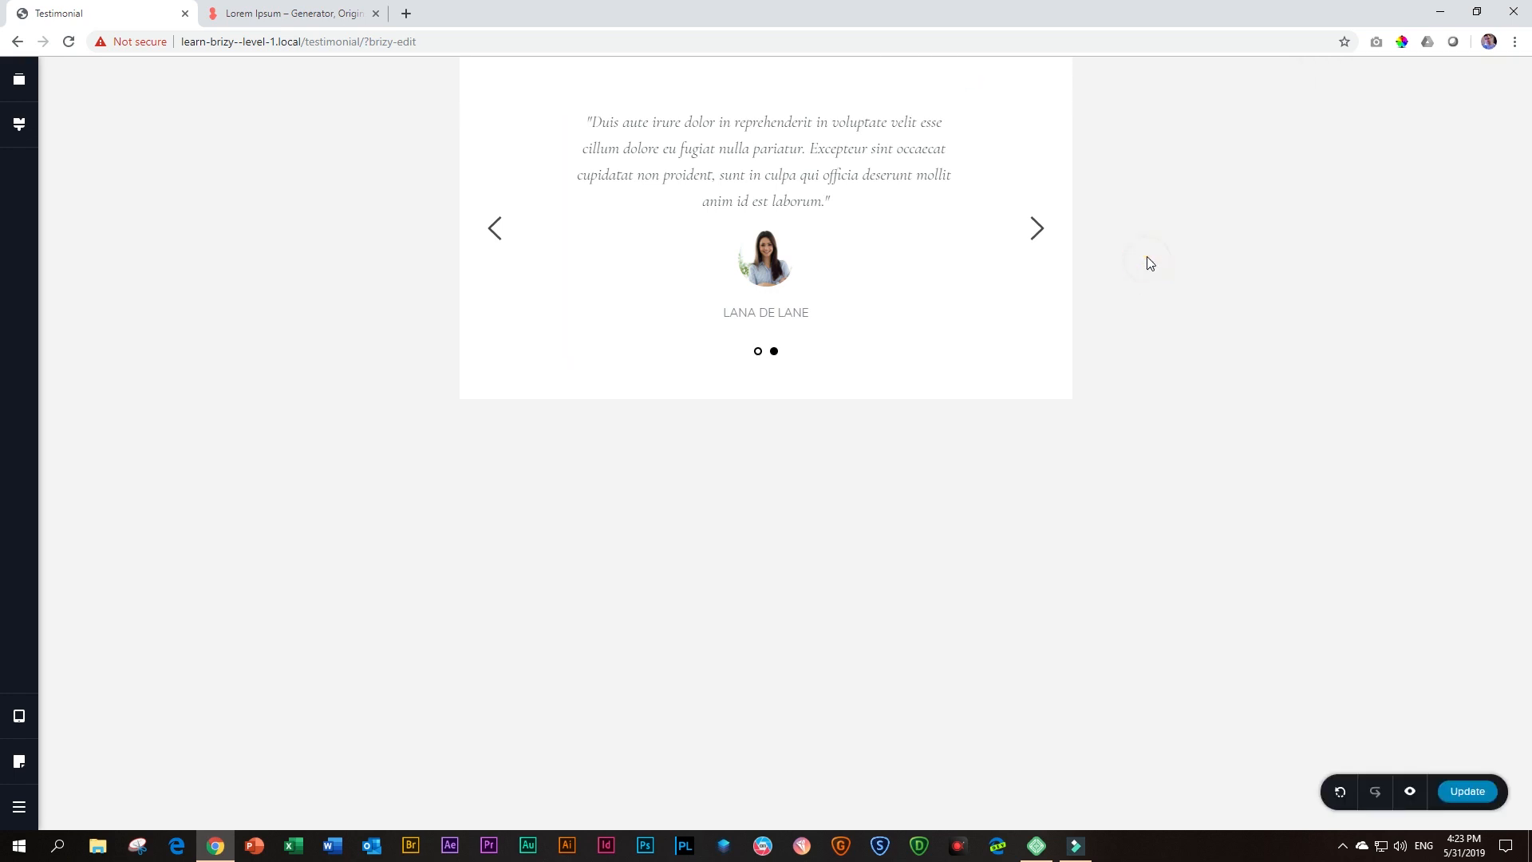
Copy the second slide's column, paste its styles onto the first slide's column in Tablet view, and compare both slides
{"action": "left_click", "coordinate": [1037, 230]}
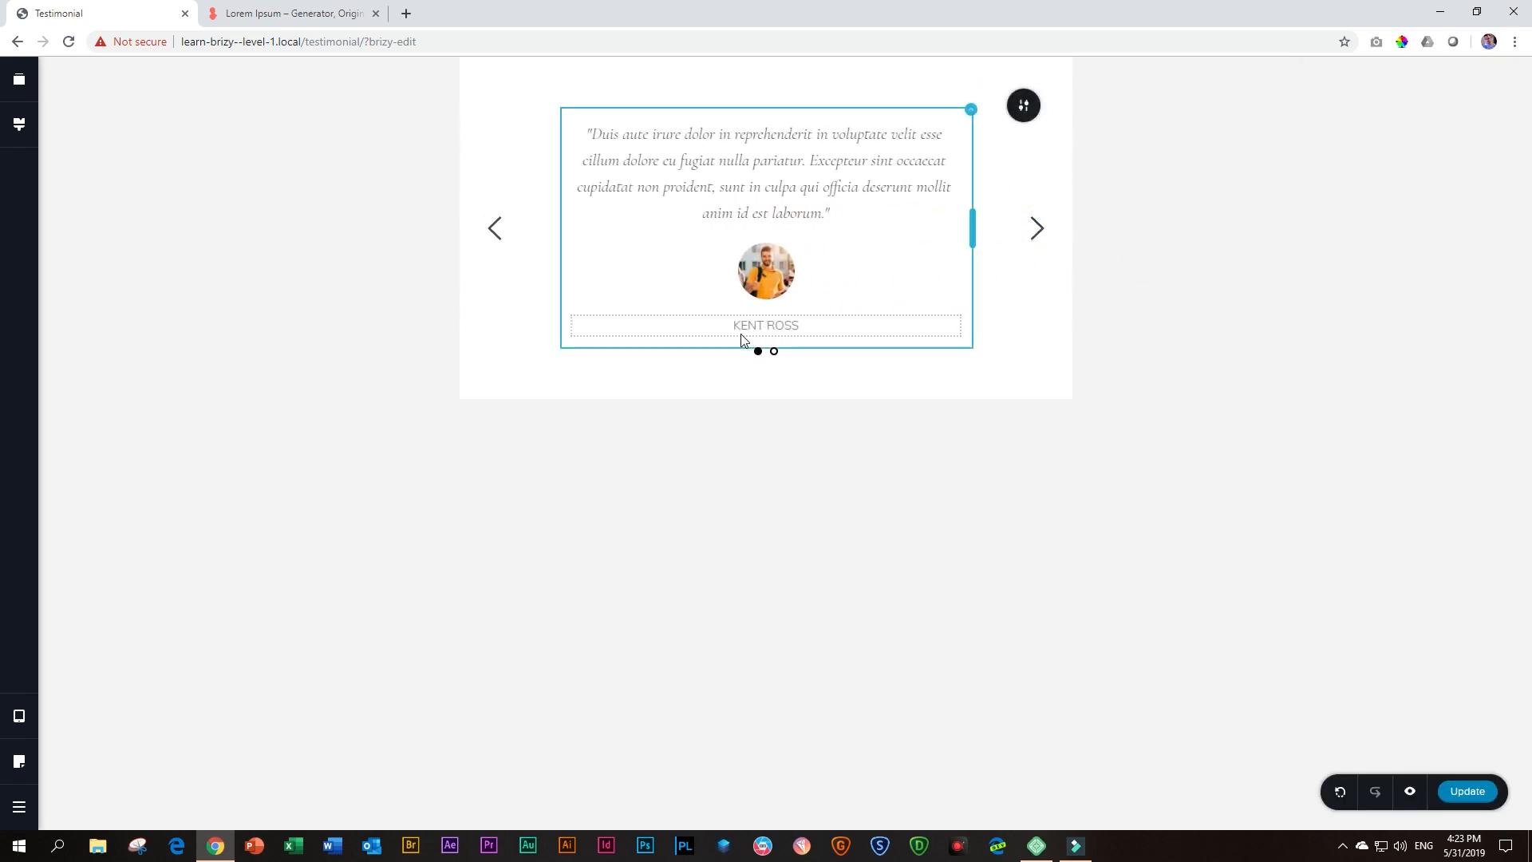
{"action": "left_click", "coordinate": [494, 231]}
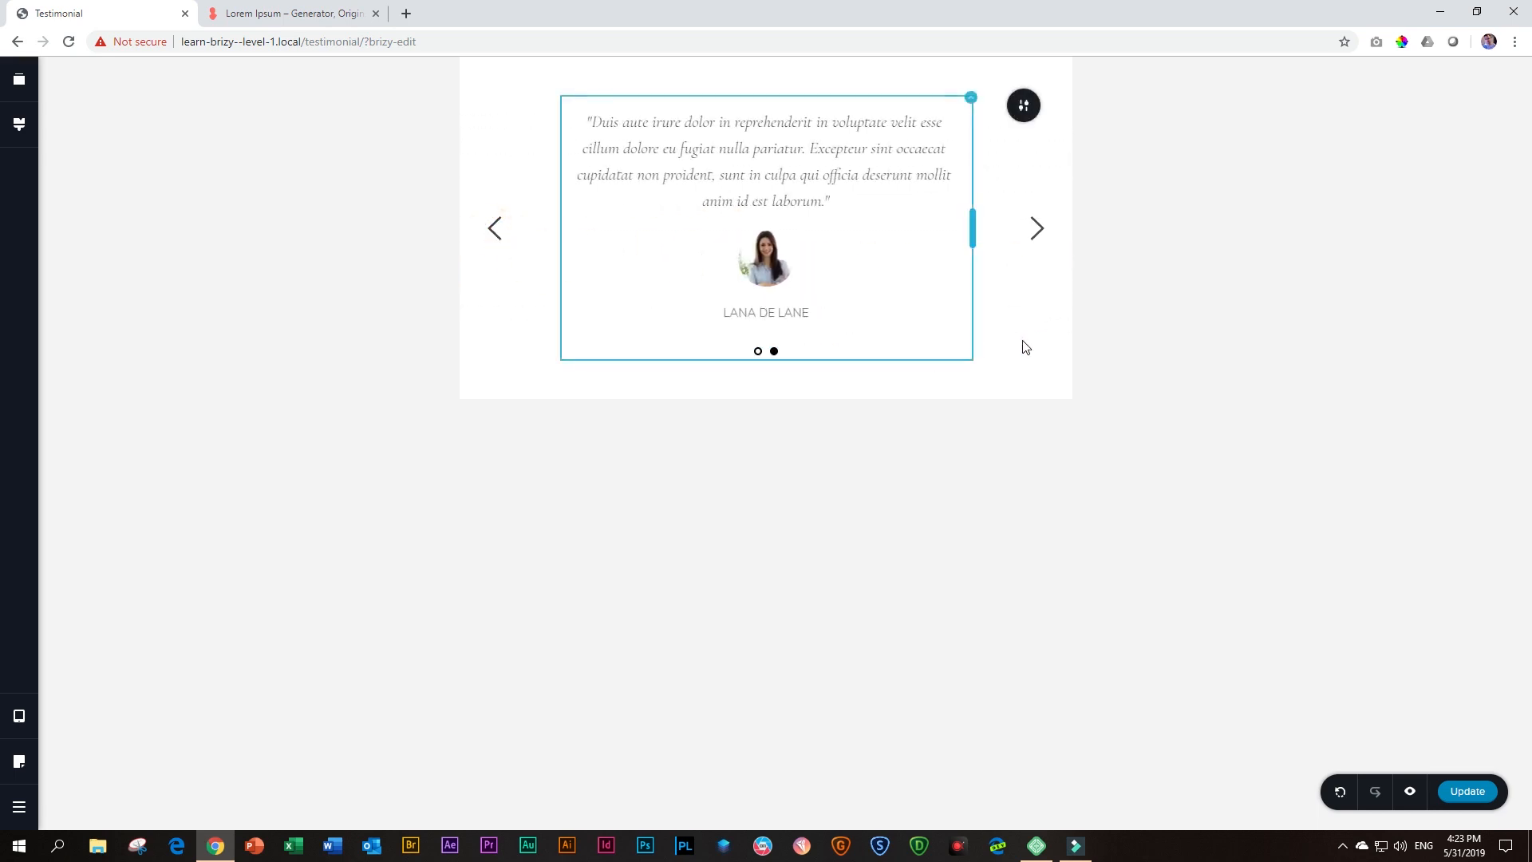
{"action": "right_click", "coordinate": [970, 107]}
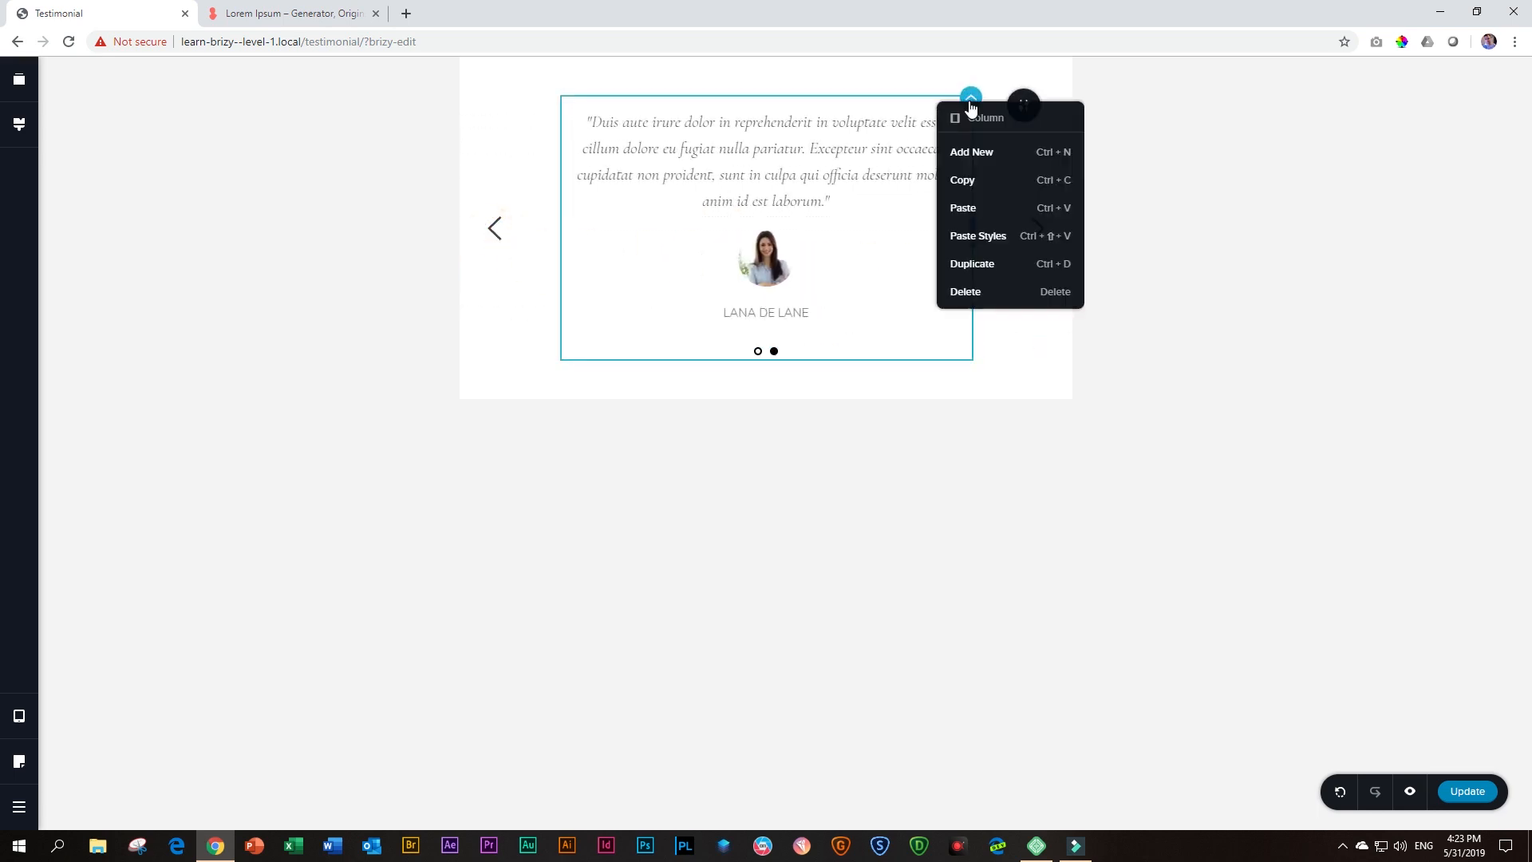
{"action": "left_click", "coordinate": [962, 184]}
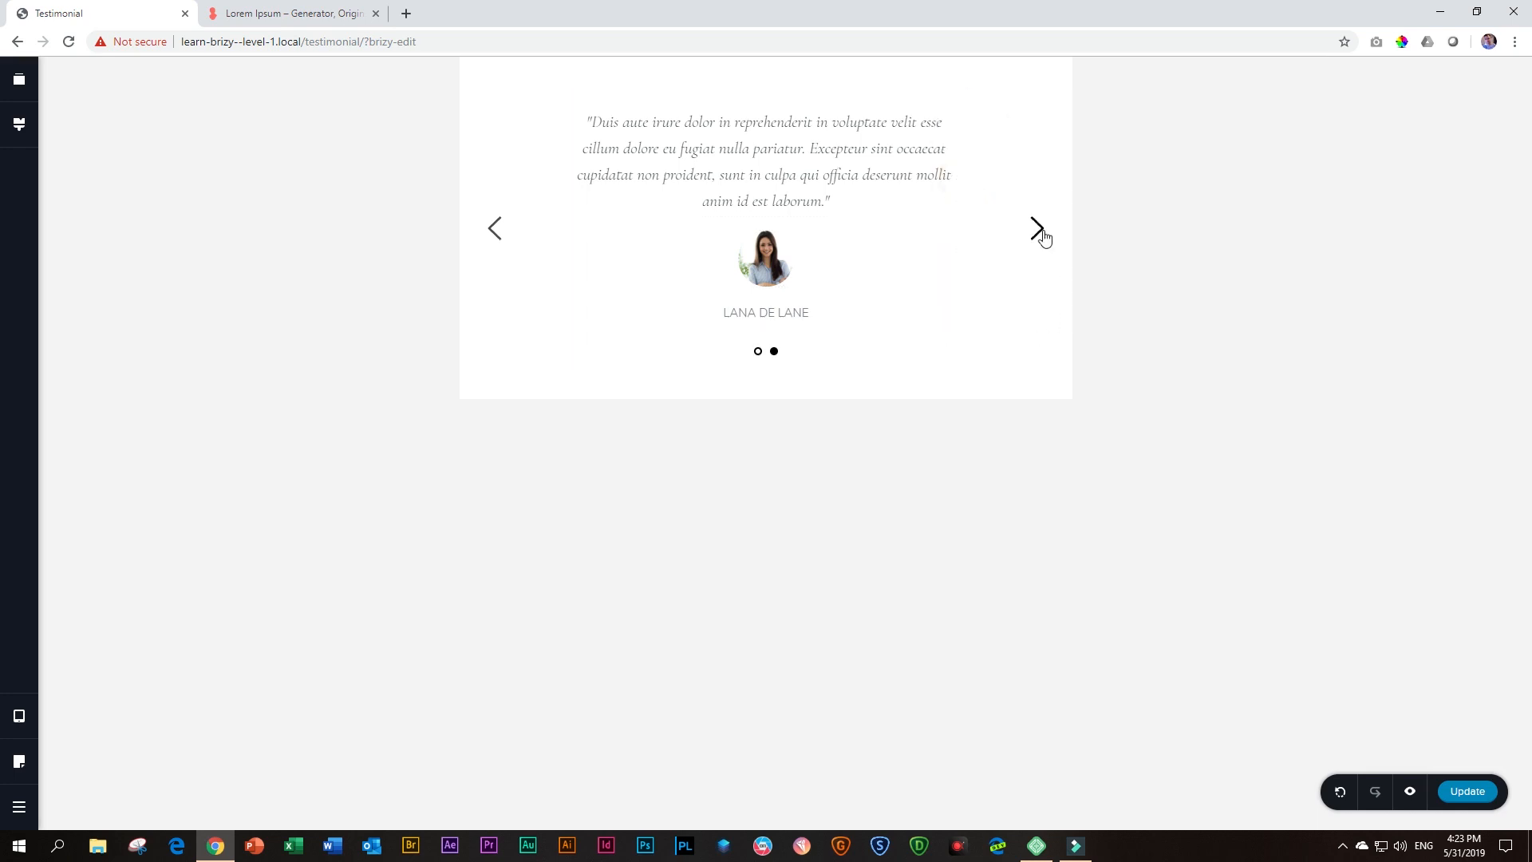
{"action": "left_click", "coordinate": [1038, 230]}
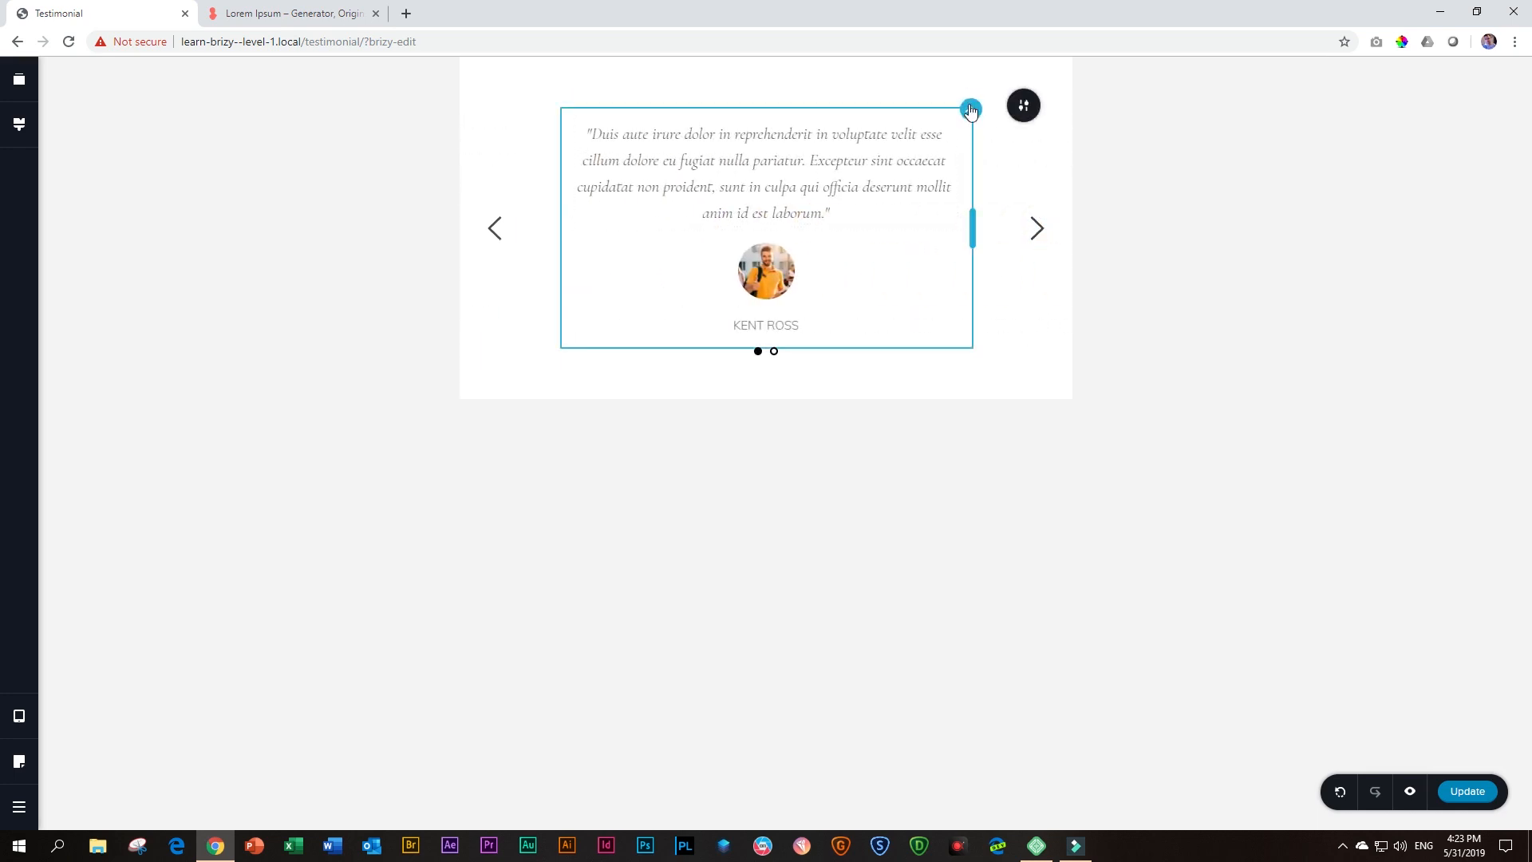
{"action": "right_click", "coordinate": [970, 114]}
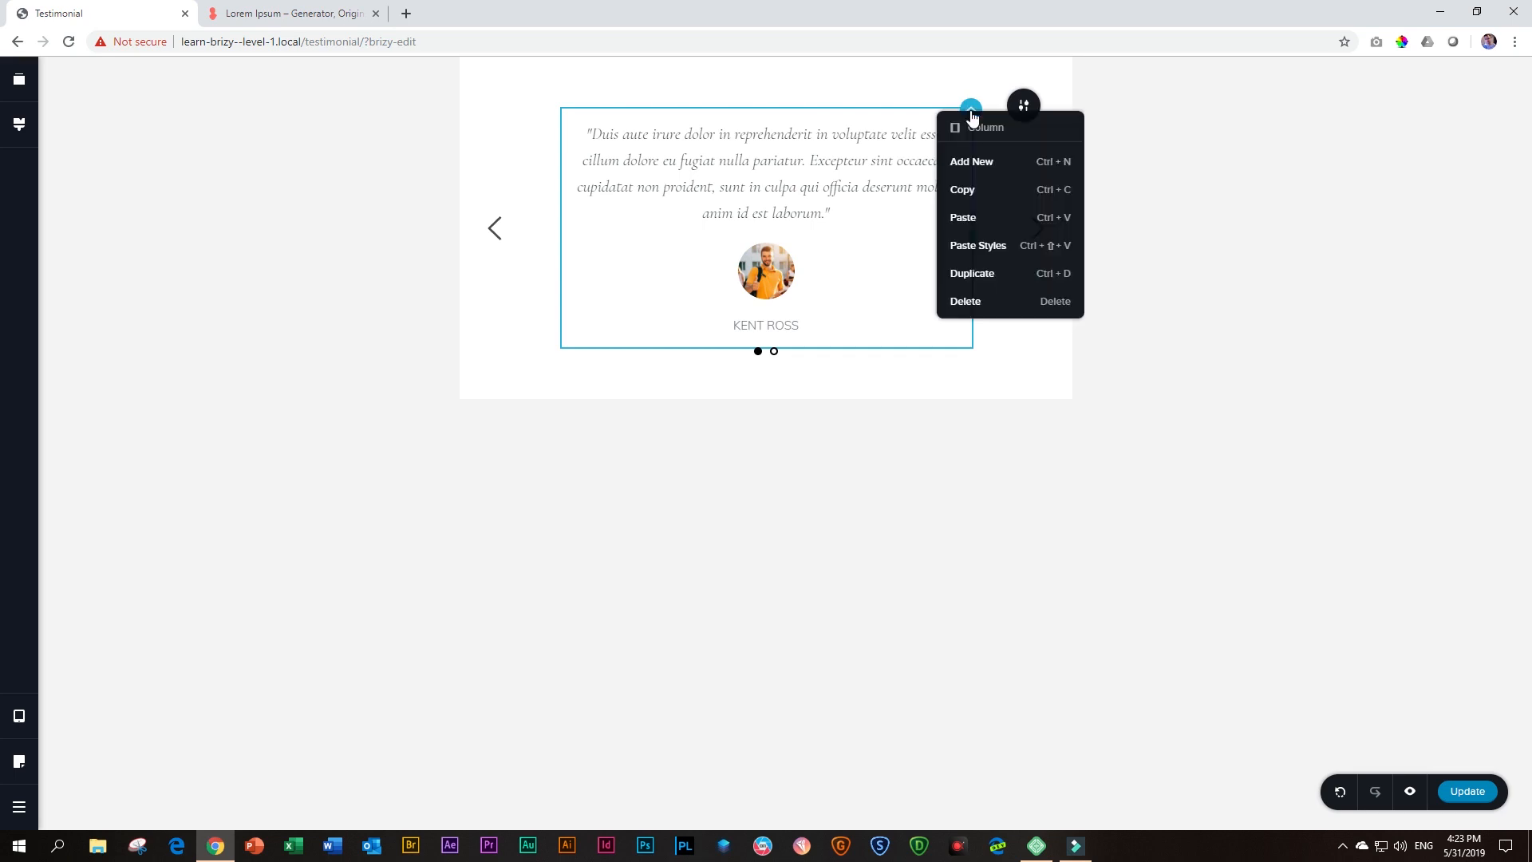
{"action": "left_click", "coordinate": [962, 244]}
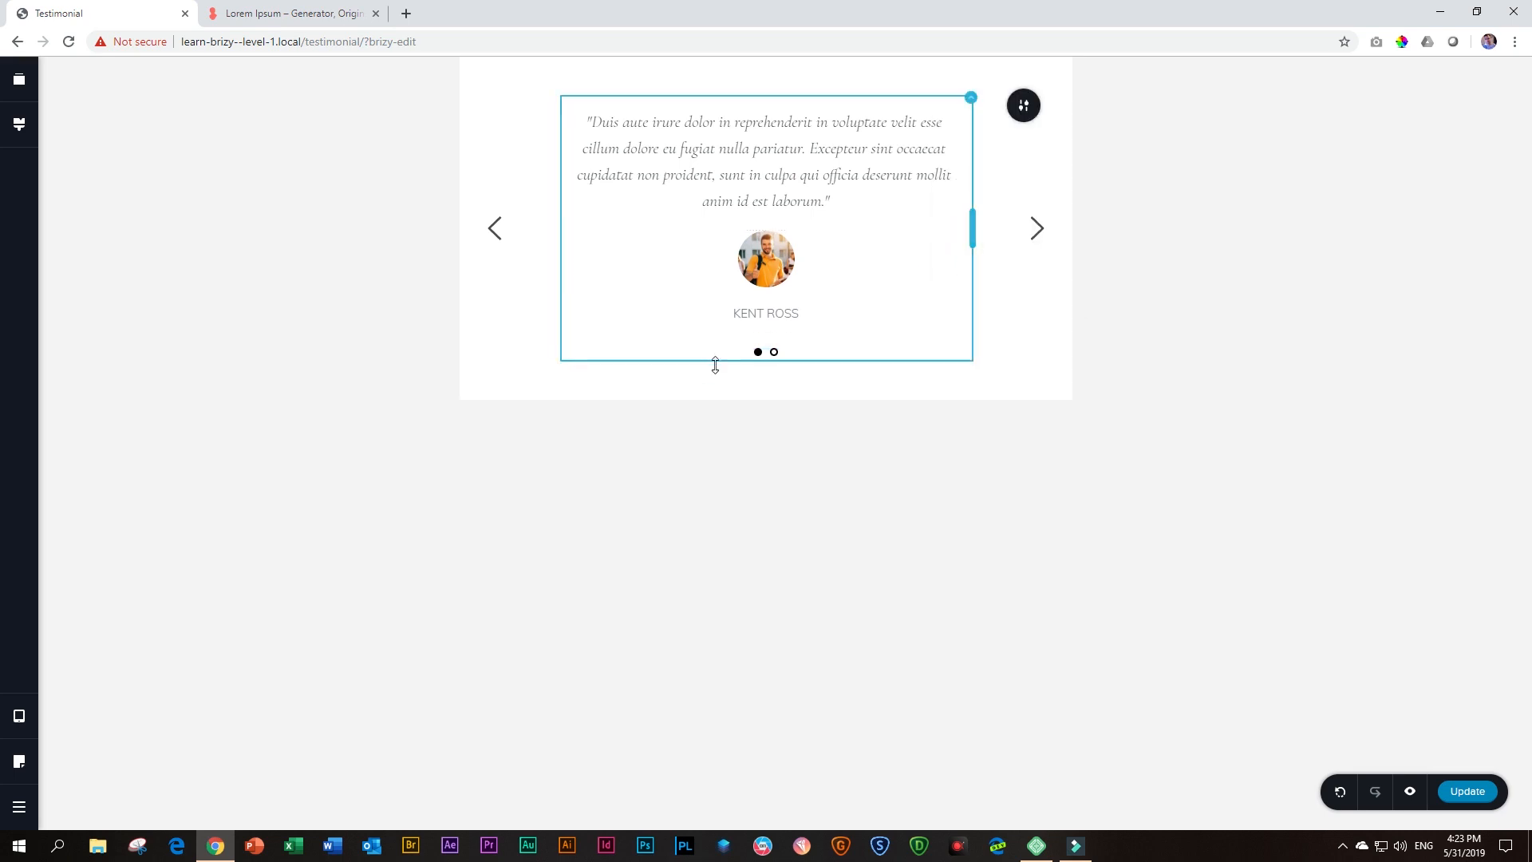
{"action": "left_click", "coordinate": [494, 229]}
{"action": "left_click", "coordinate": [1037, 228]}
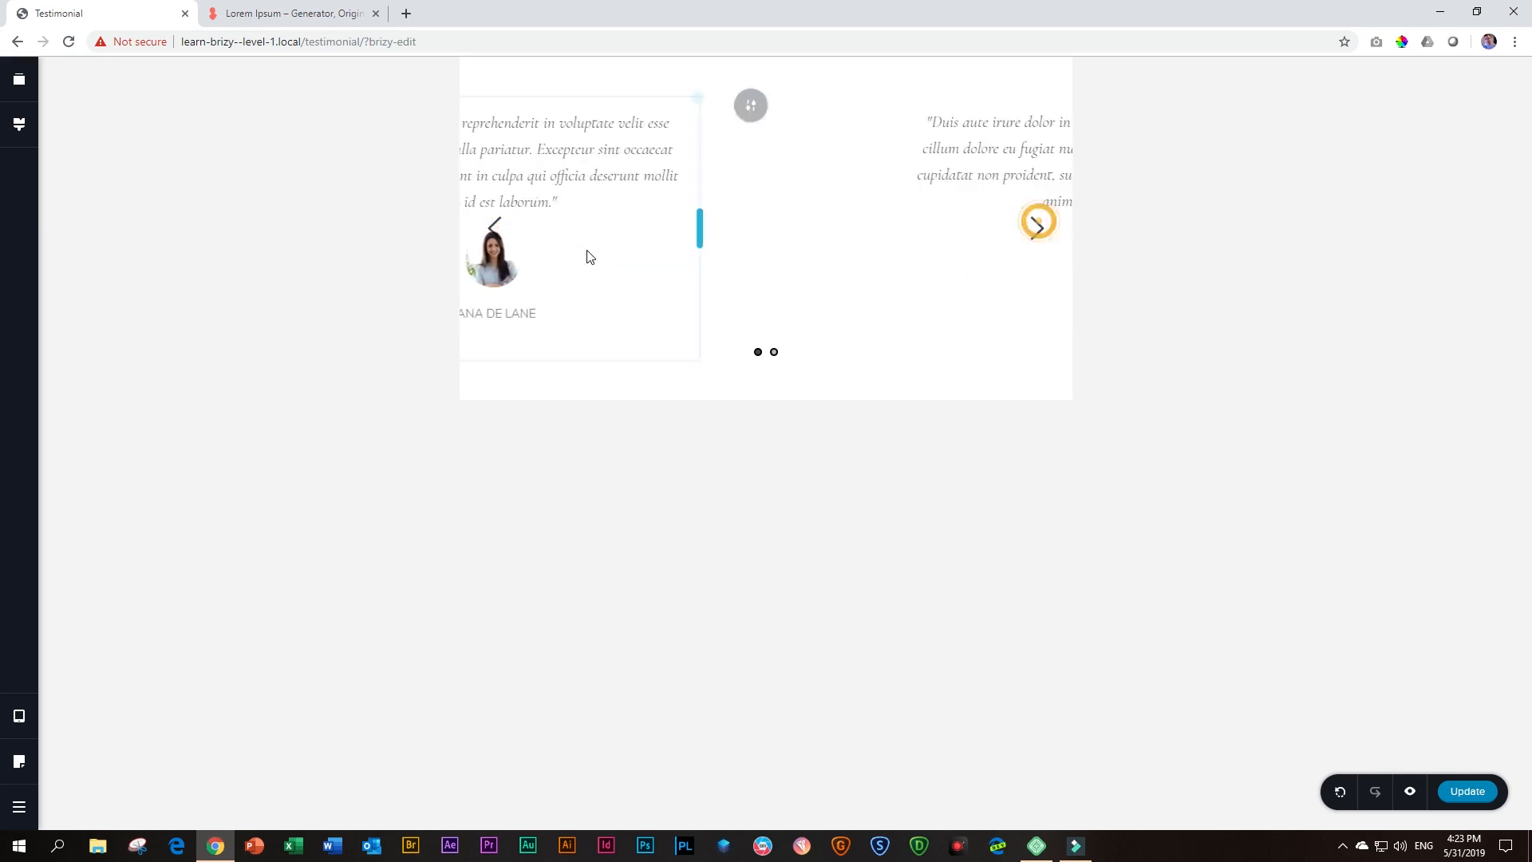
{"action": "left_click", "coordinate": [496, 230]}
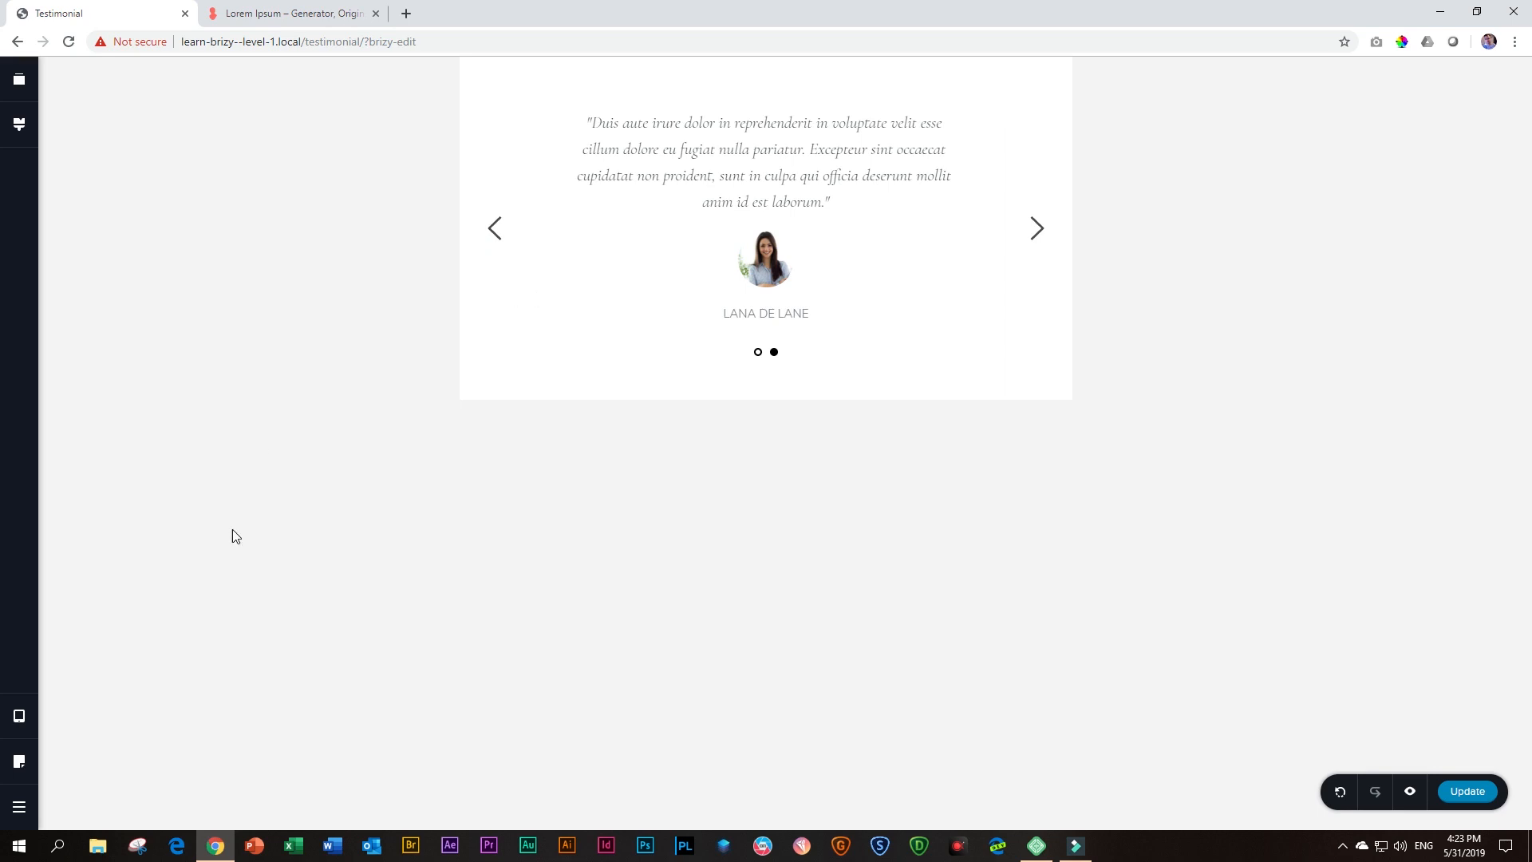
Switch to Mobile view and set the bottom padding of the second slide's column to 53 px
{"action": "left_click", "coordinate": [22, 721]}
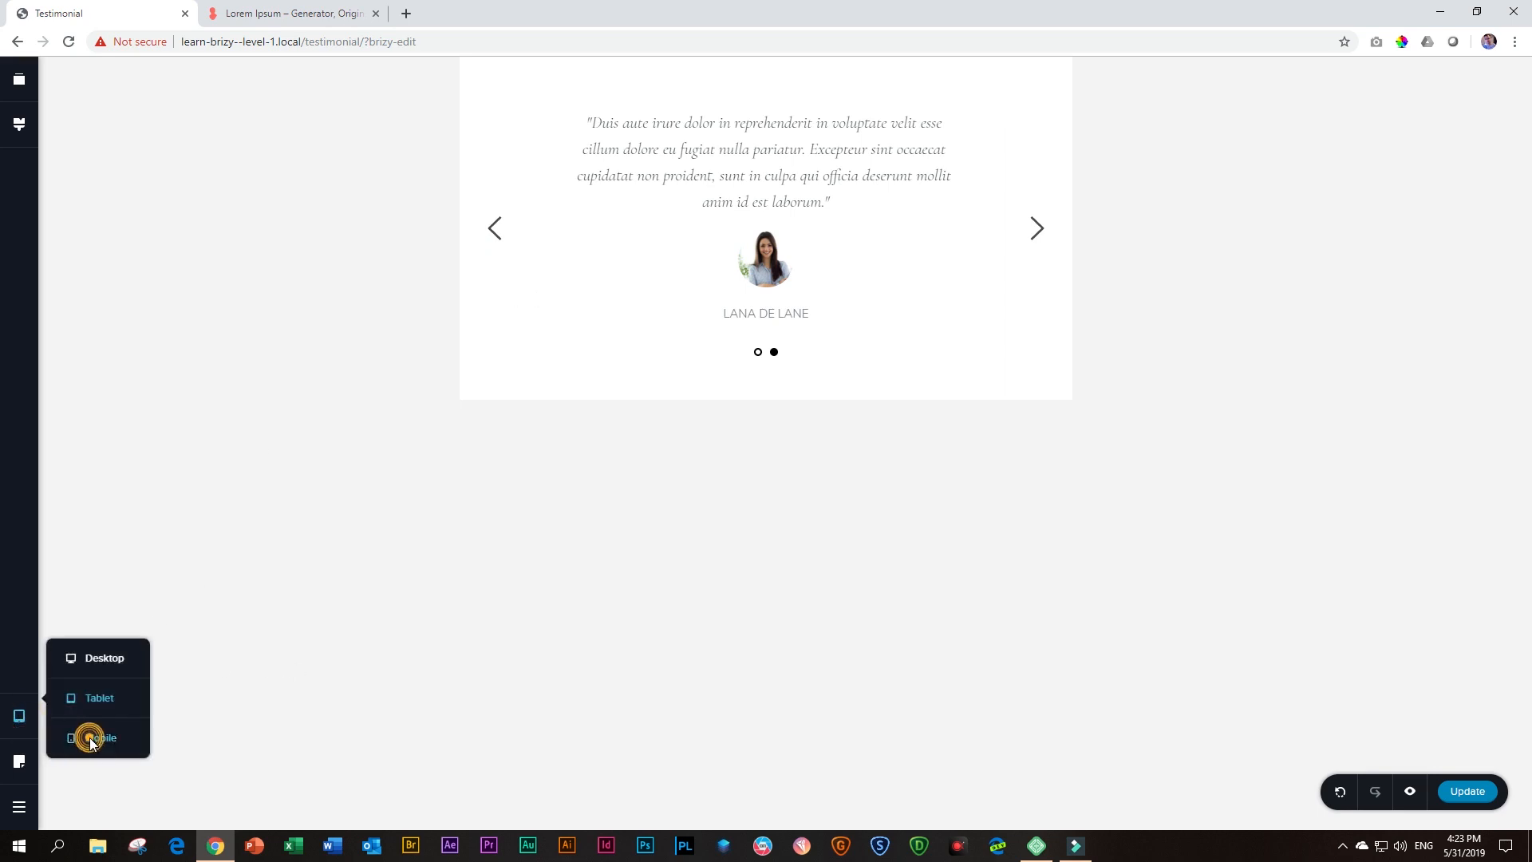
{"action": "left_click", "coordinate": [90, 738]}
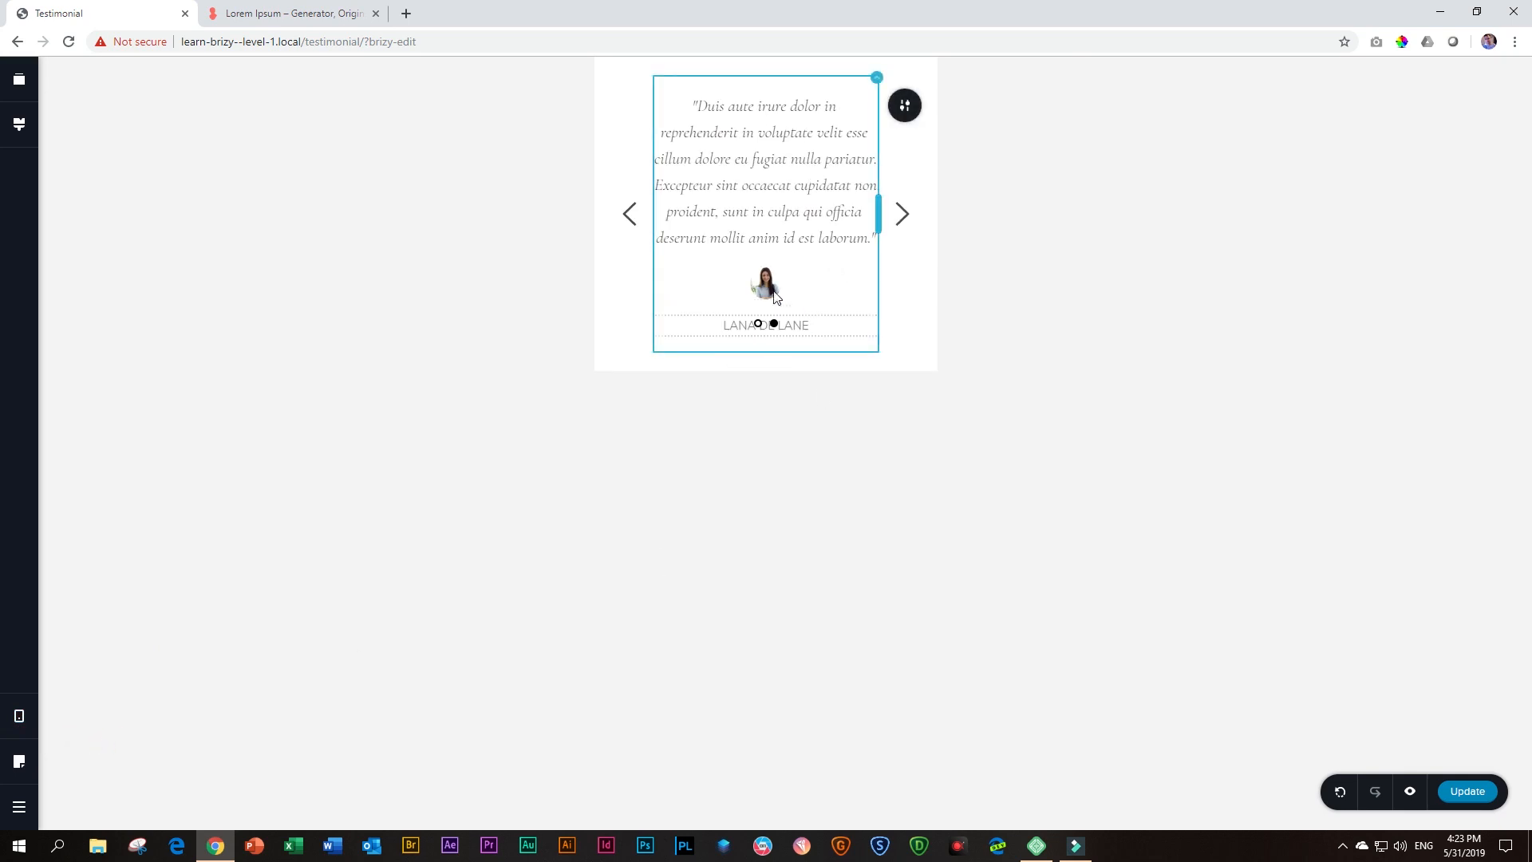
{"action": "left_click", "coordinate": [876, 80]}
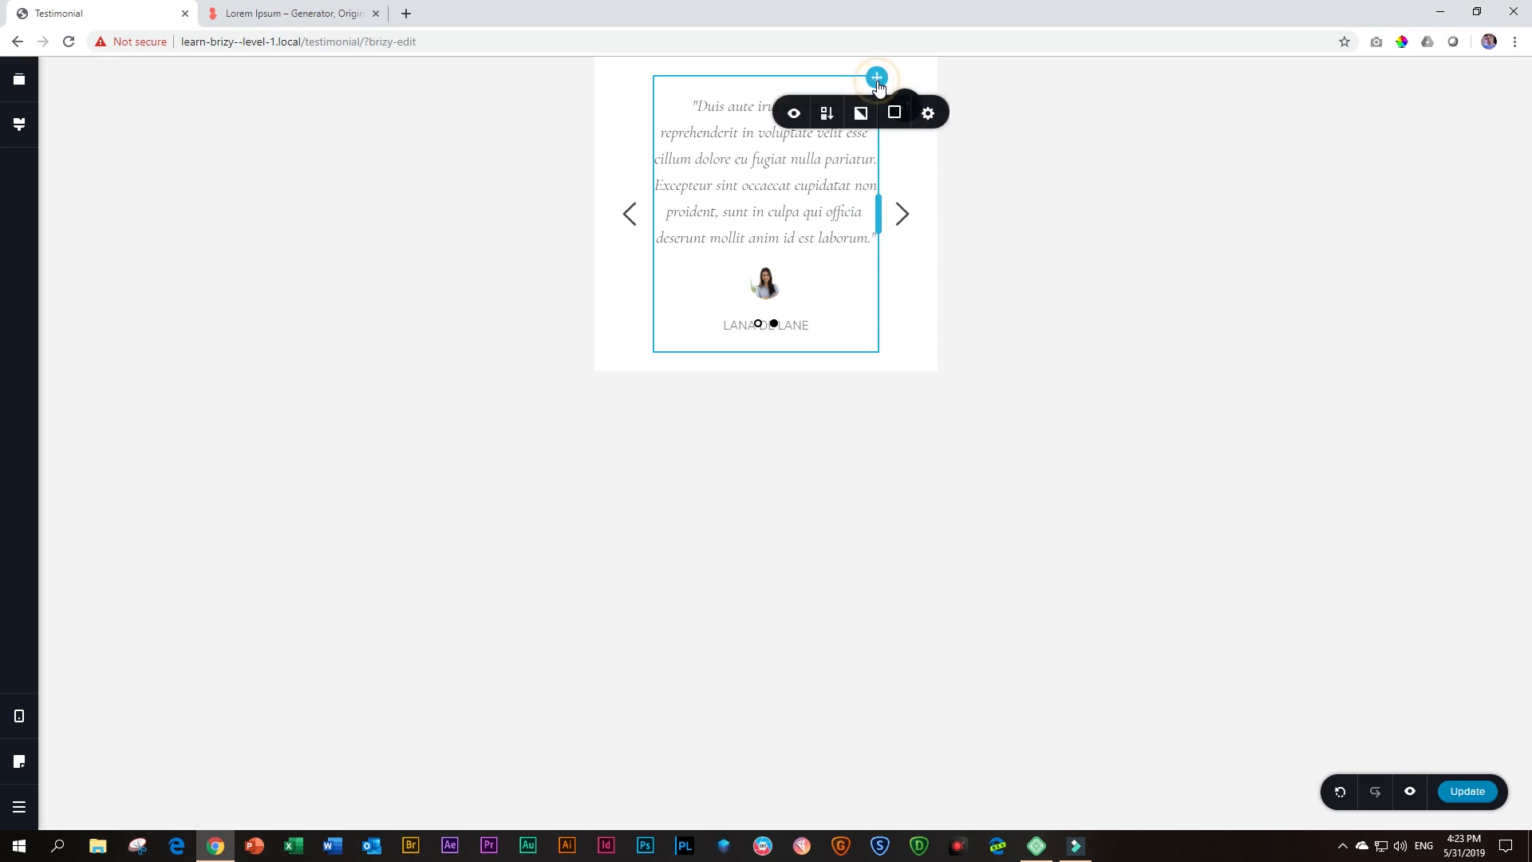
{"action": "left_click", "coordinate": [928, 114]}
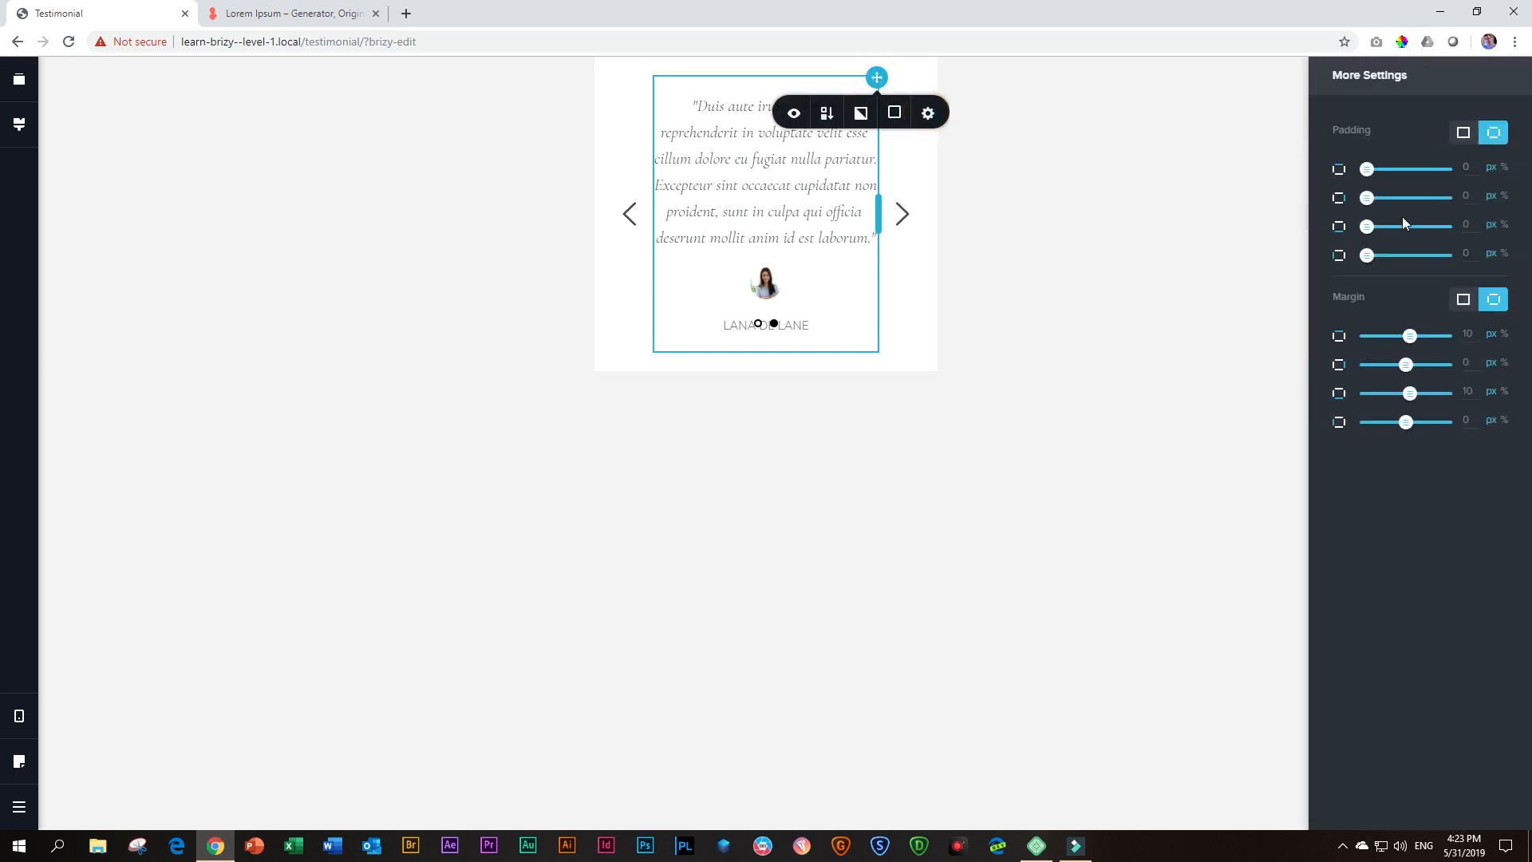
{"action": "left_click_drag", "start_coordinate": [1368, 230], "coordinate": [1410, 229]}
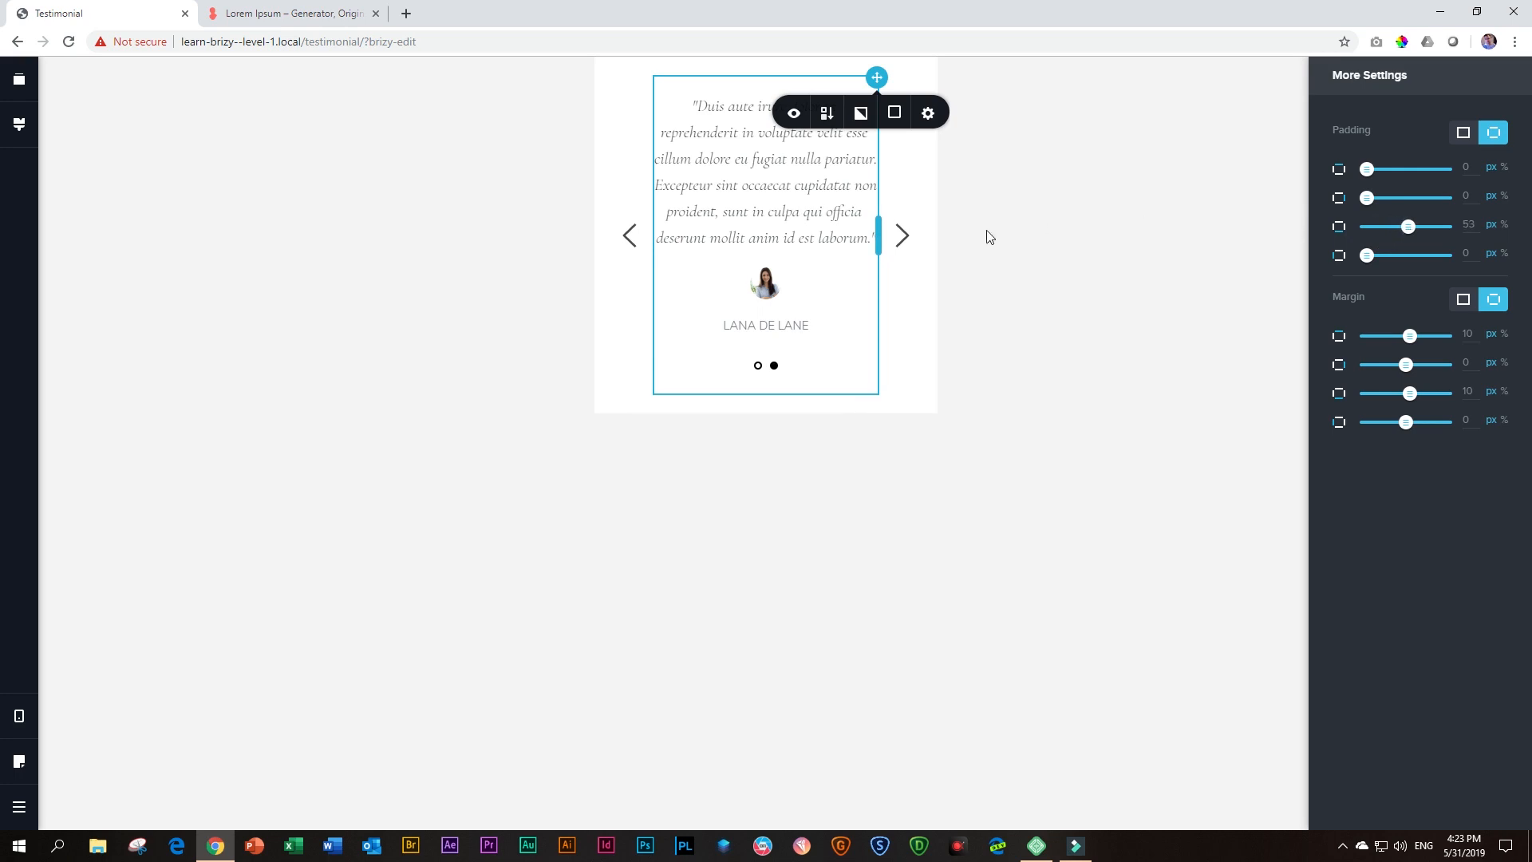
Try to copy the second slide's column and paste its styles onto the first slide's column in Mobile view
{"action": "right_click", "coordinate": [877, 83]}
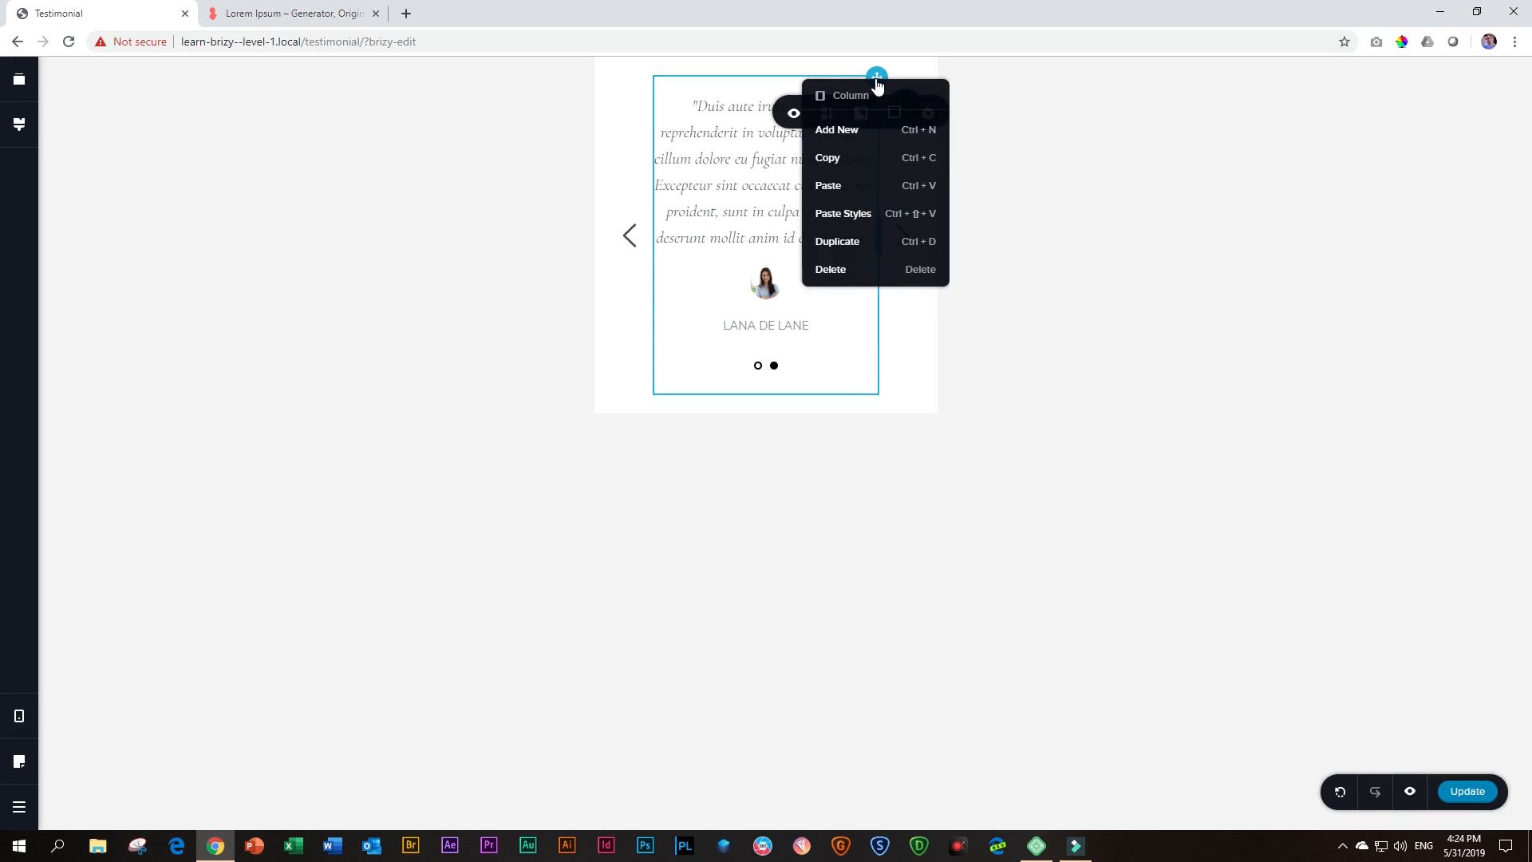
{"action": "left_click", "coordinate": [834, 158]}
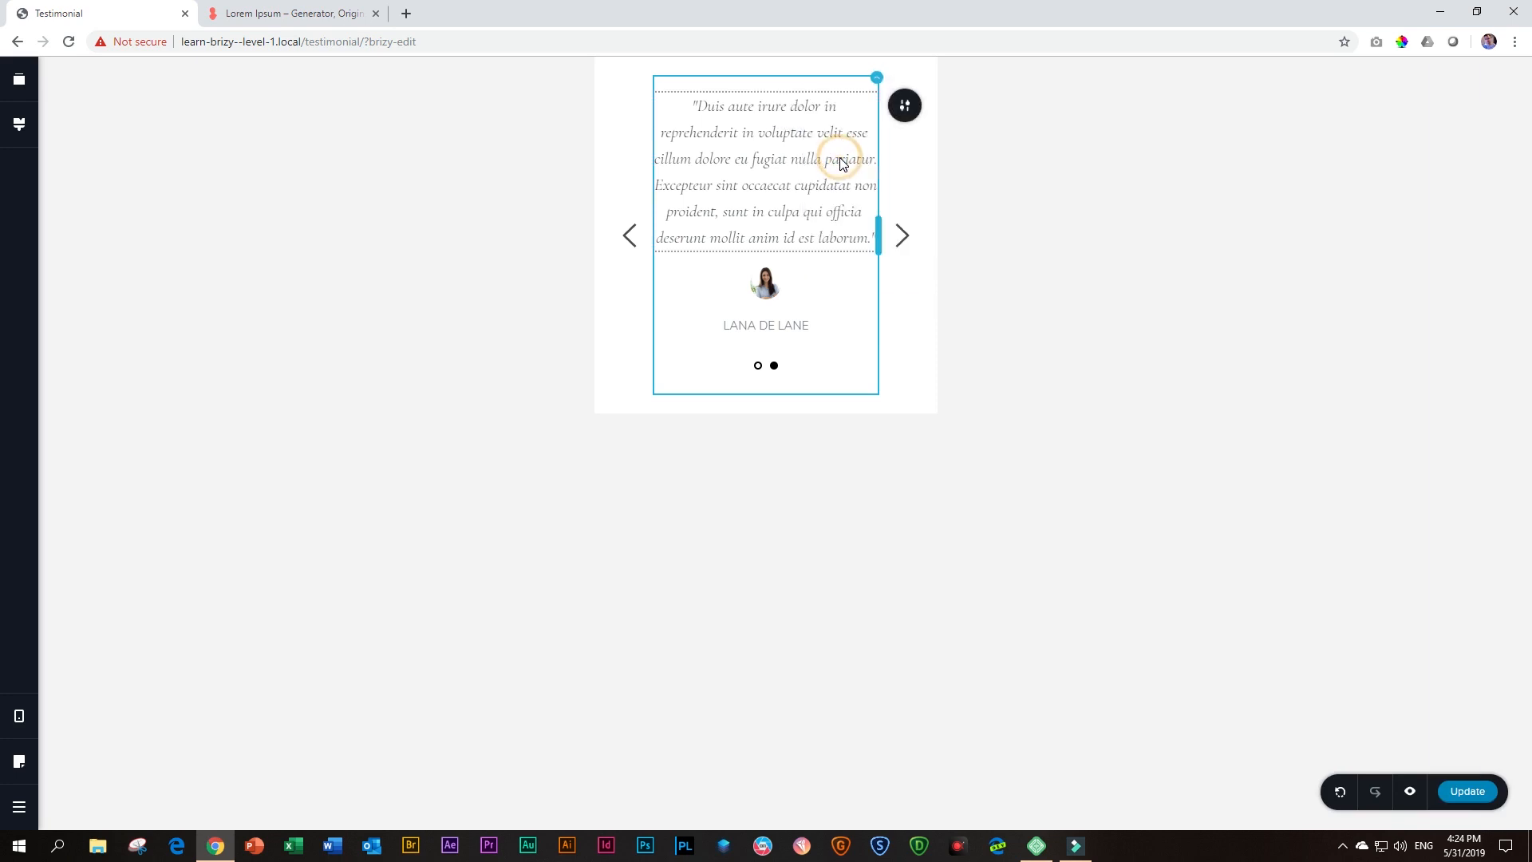
{"action": "left_click", "coordinate": [903, 237]}
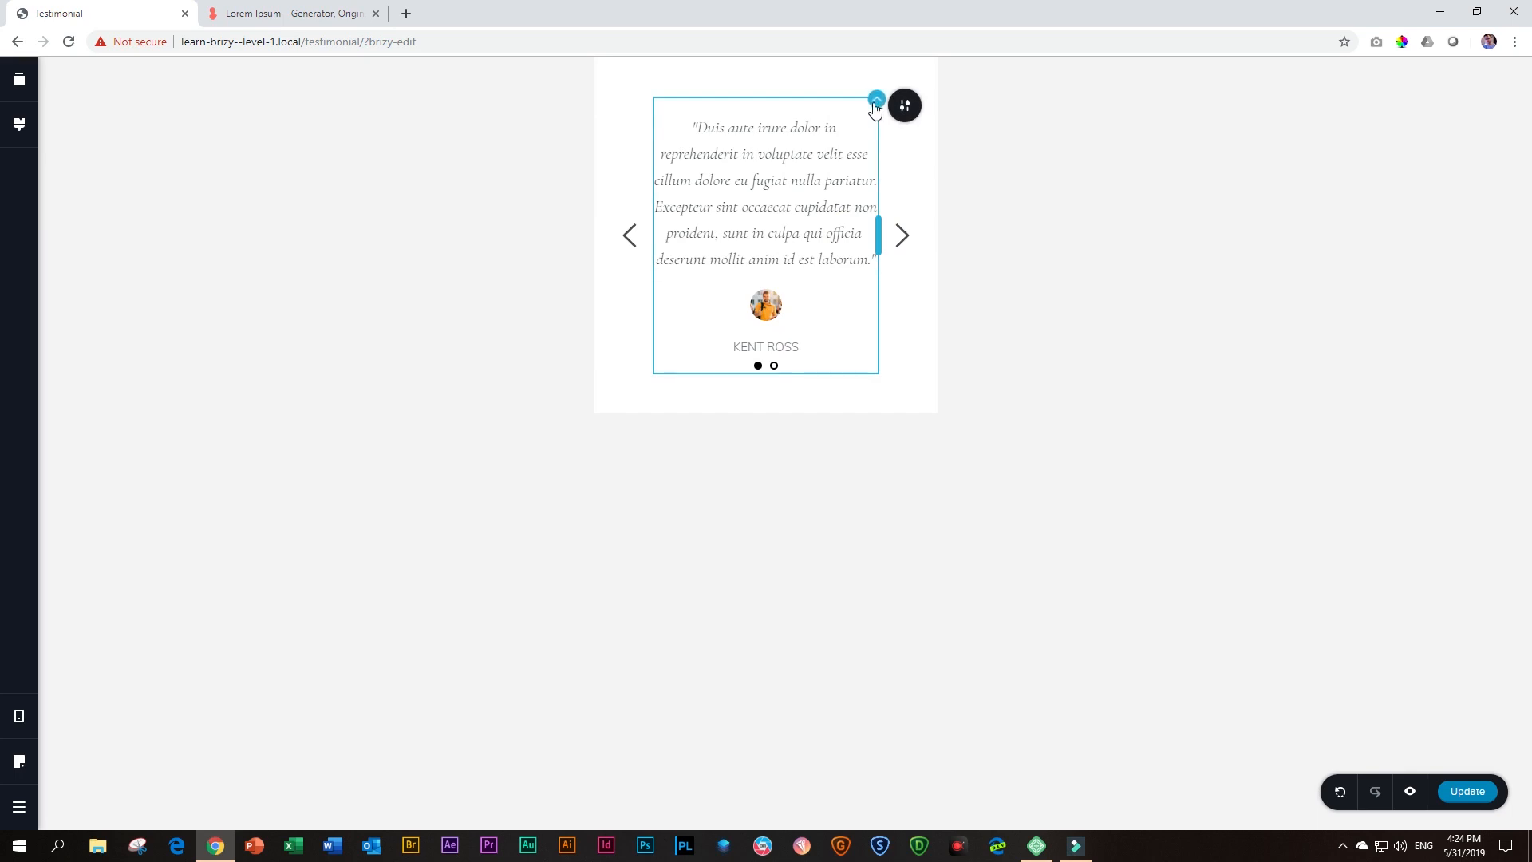
{"action": "right_click", "coordinate": [876, 105]}
{"action": "left_click", "coordinate": [849, 233]}
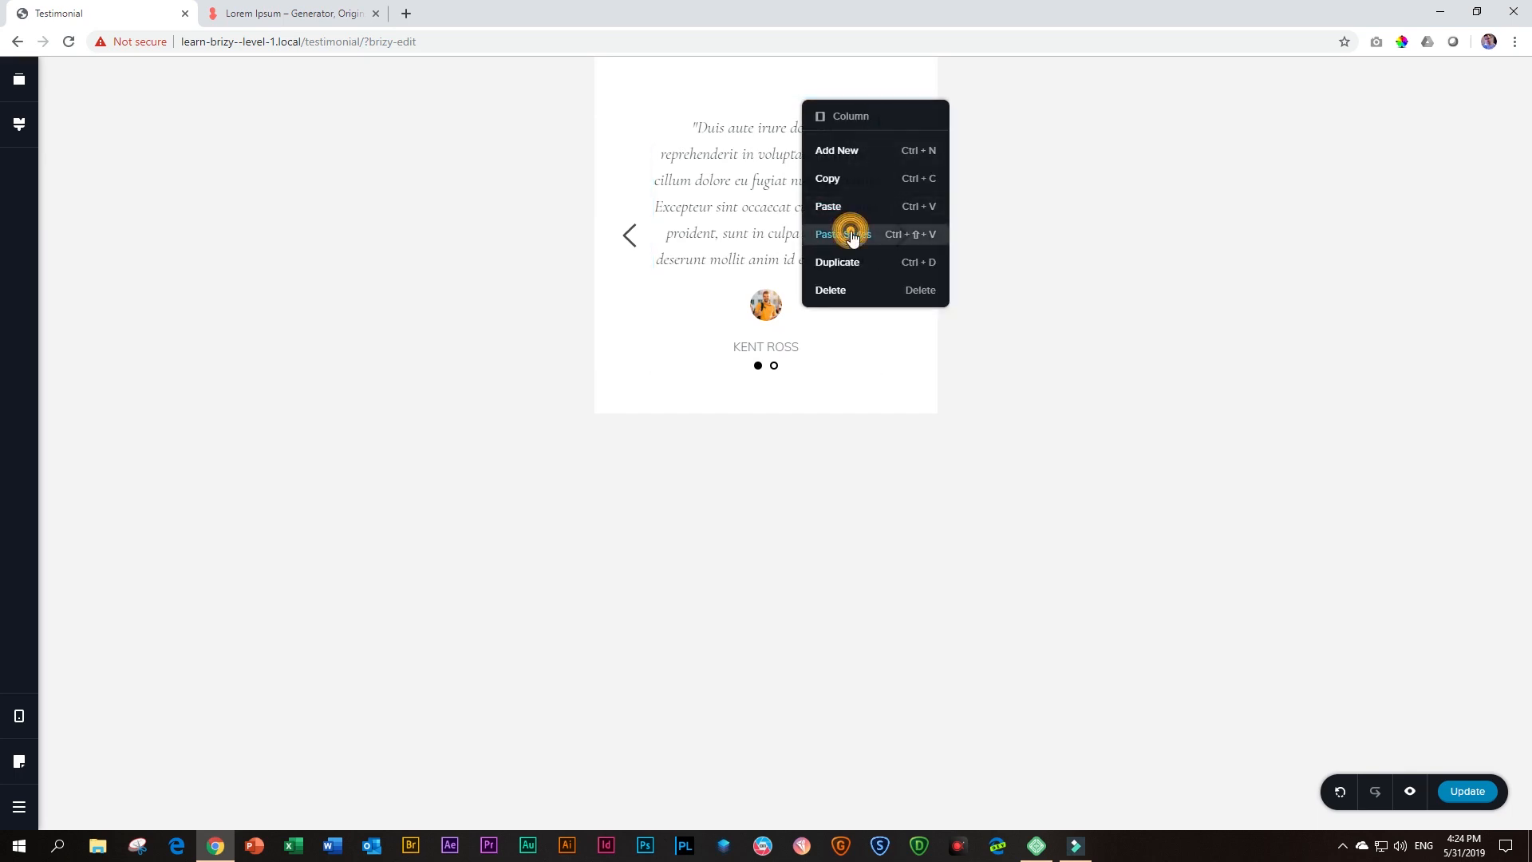
{"action": "right_click", "coordinate": [876, 99]}
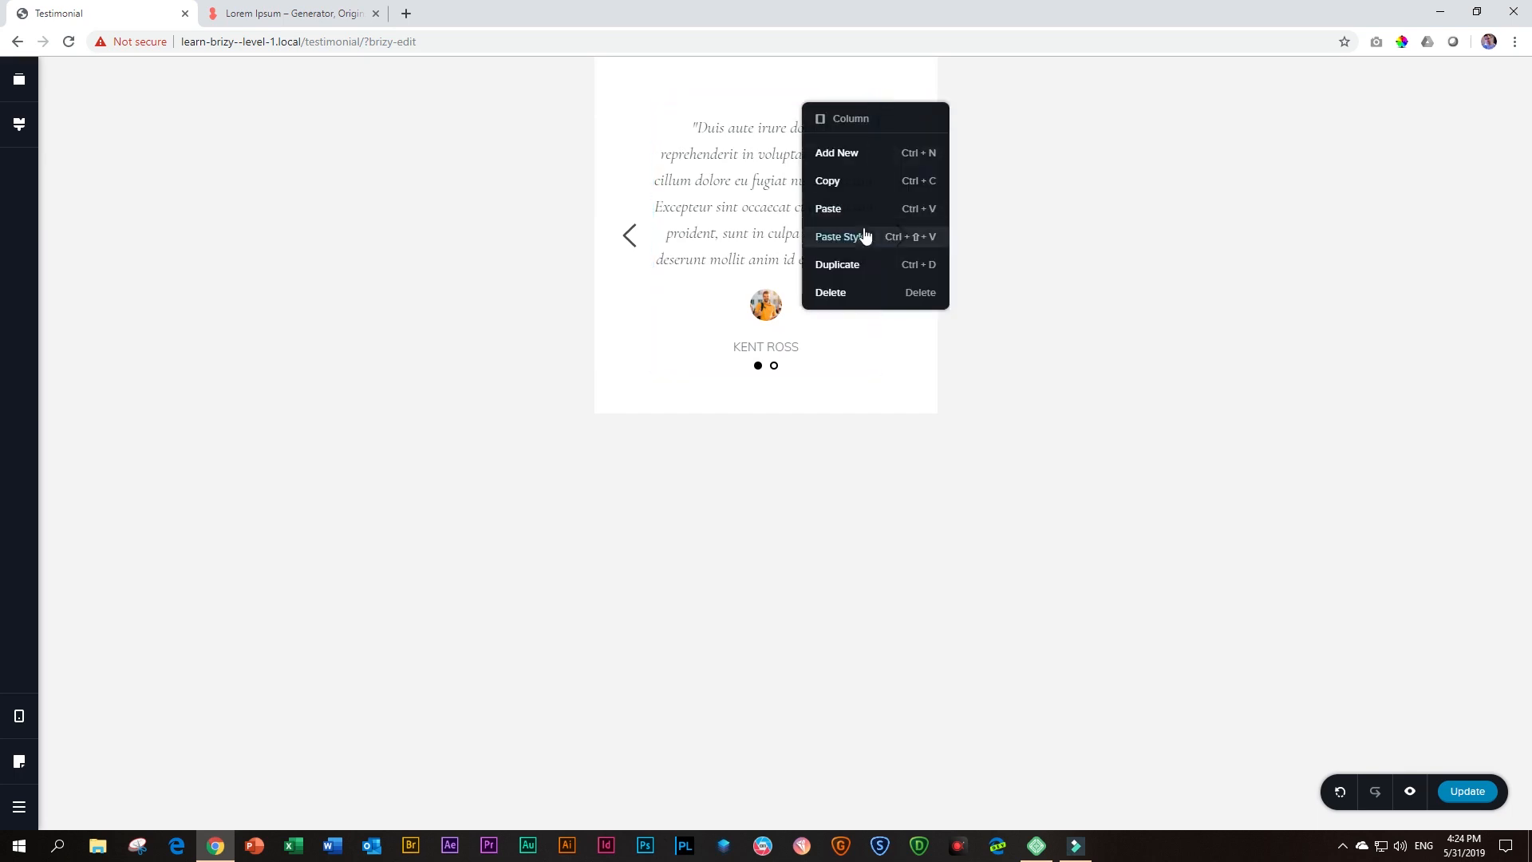
{"action": "left_click", "coordinate": [863, 236]}
{"action": "right_click", "coordinate": [877, 99]}
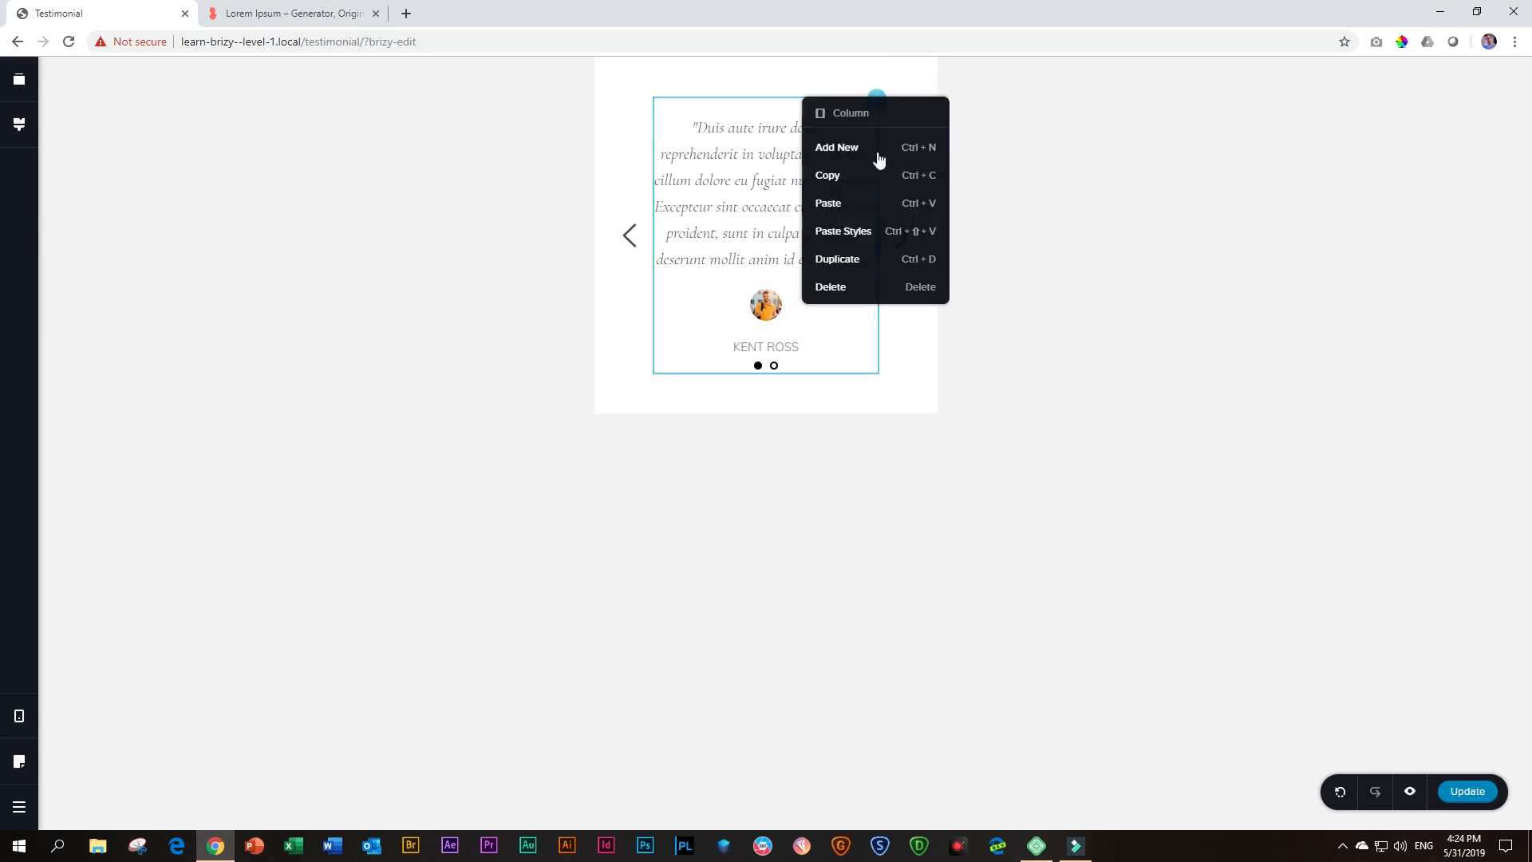
{"action": "left_click", "coordinate": [875, 229]}
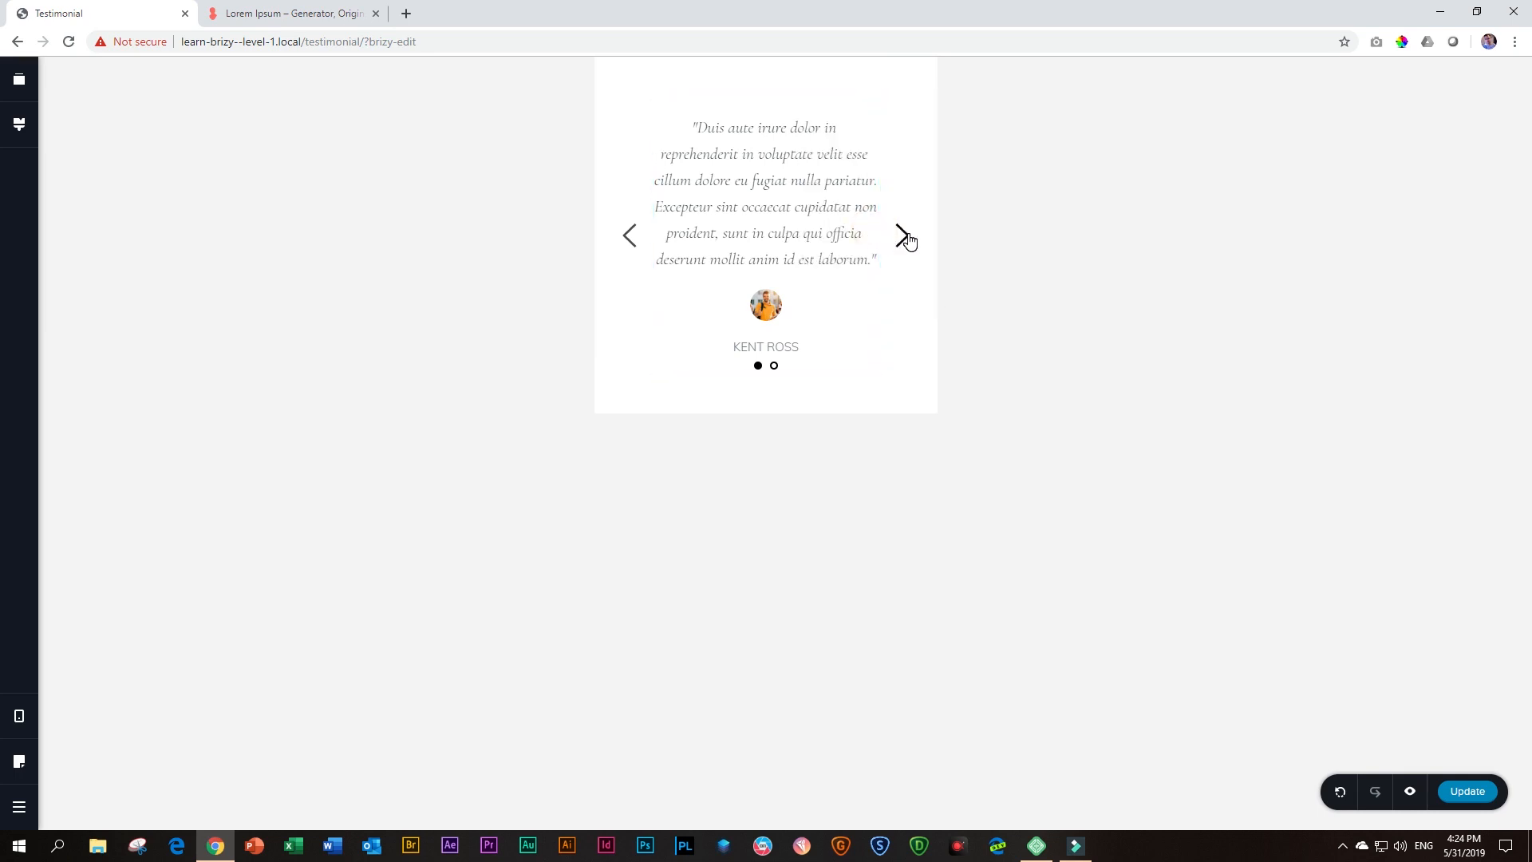
Copy the second slide's column and paste its styles onto the first slide's column in Mobile view
{"action": "left_click", "coordinate": [628, 240]}
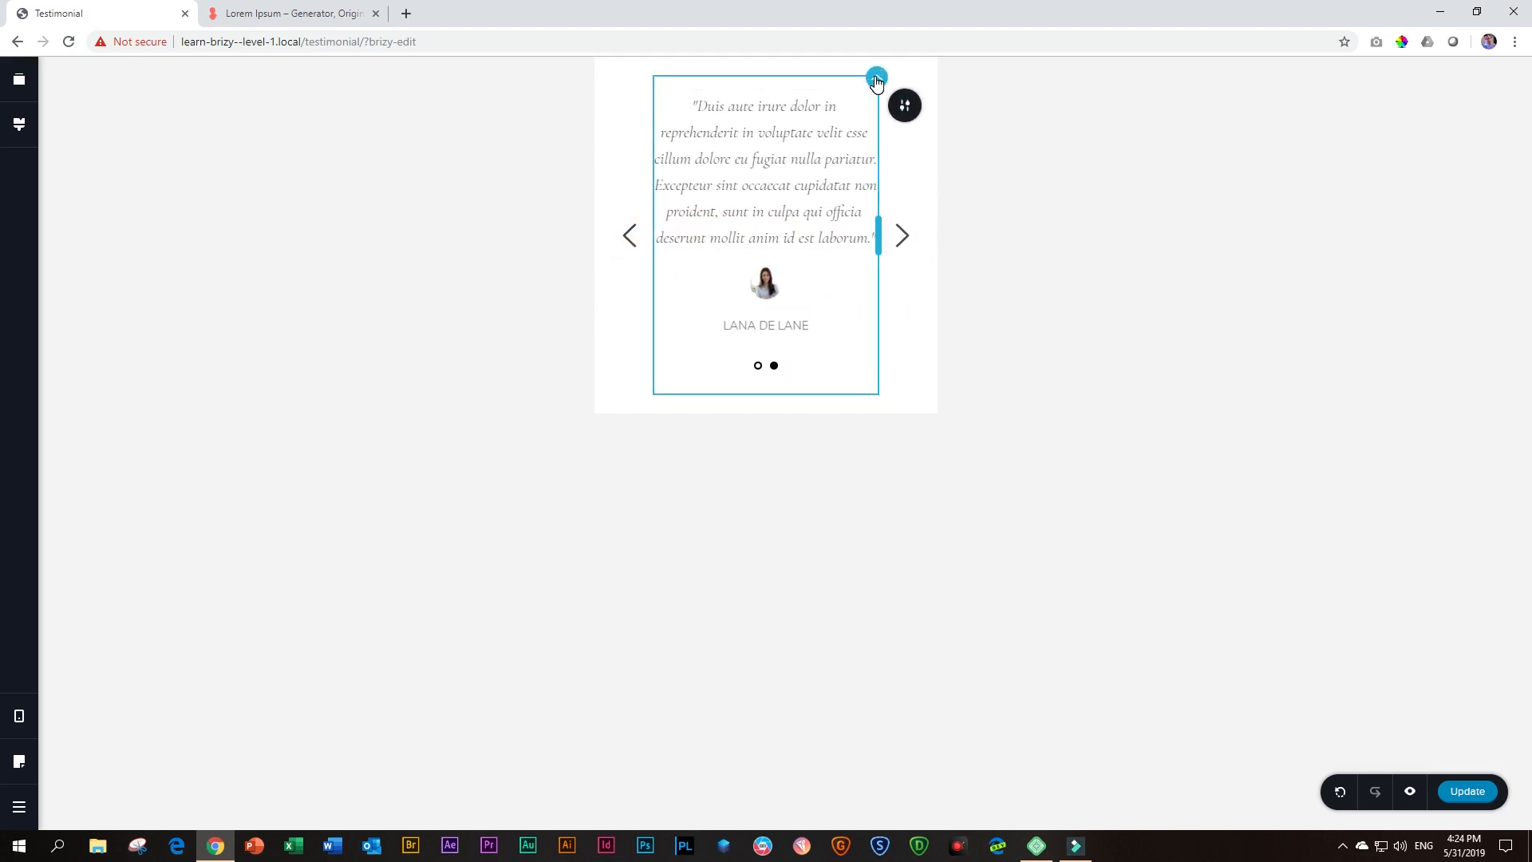
{"action": "right_click", "coordinate": [875, 79]}
{"action": "left_click", "coordinate": [826, 157]}
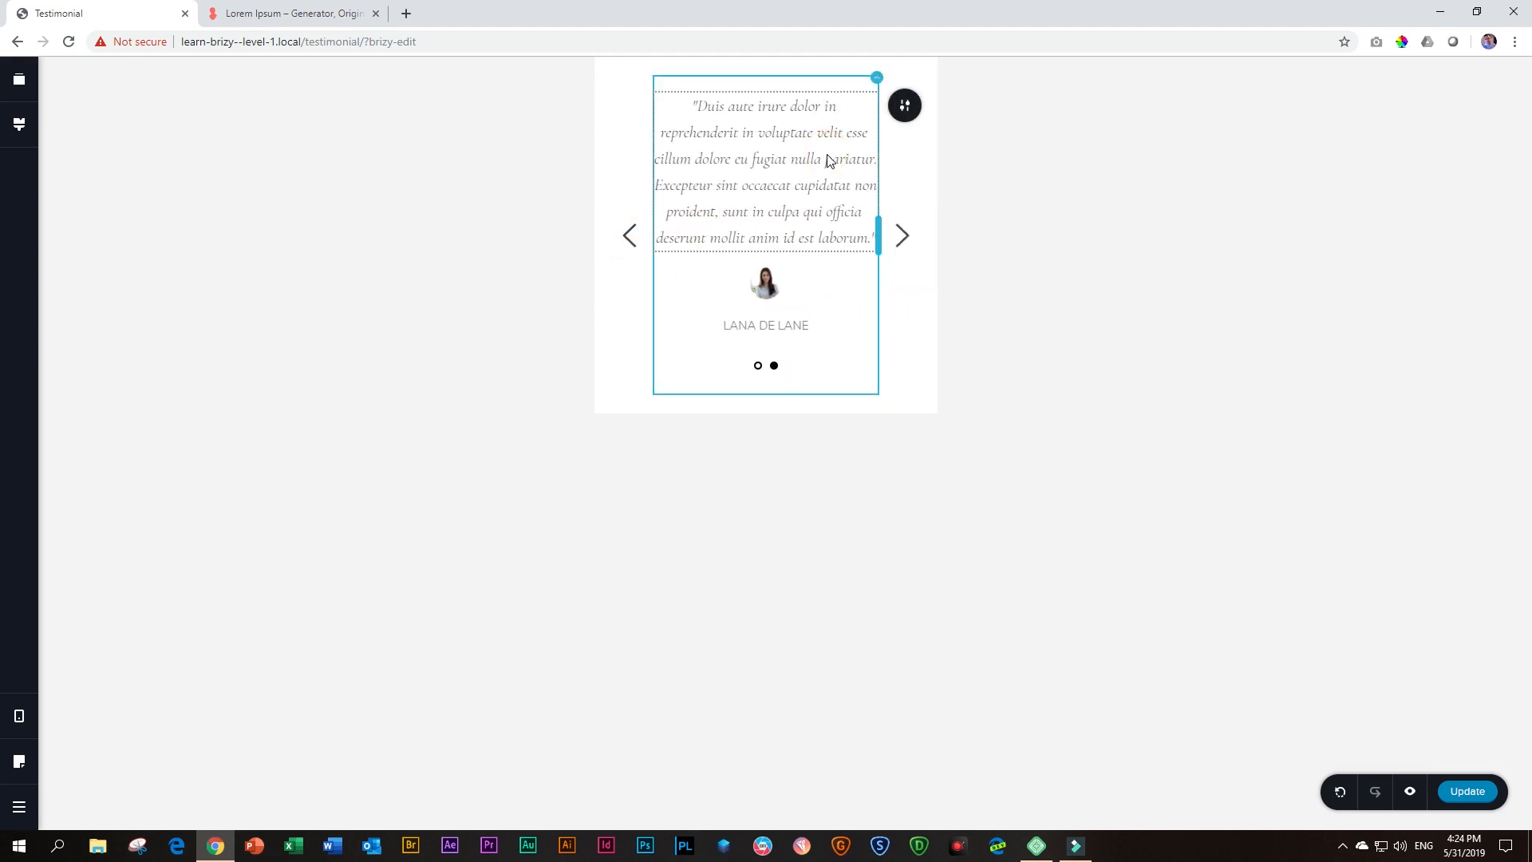
{"action": "left_click", "coordinate": [900, 236]}
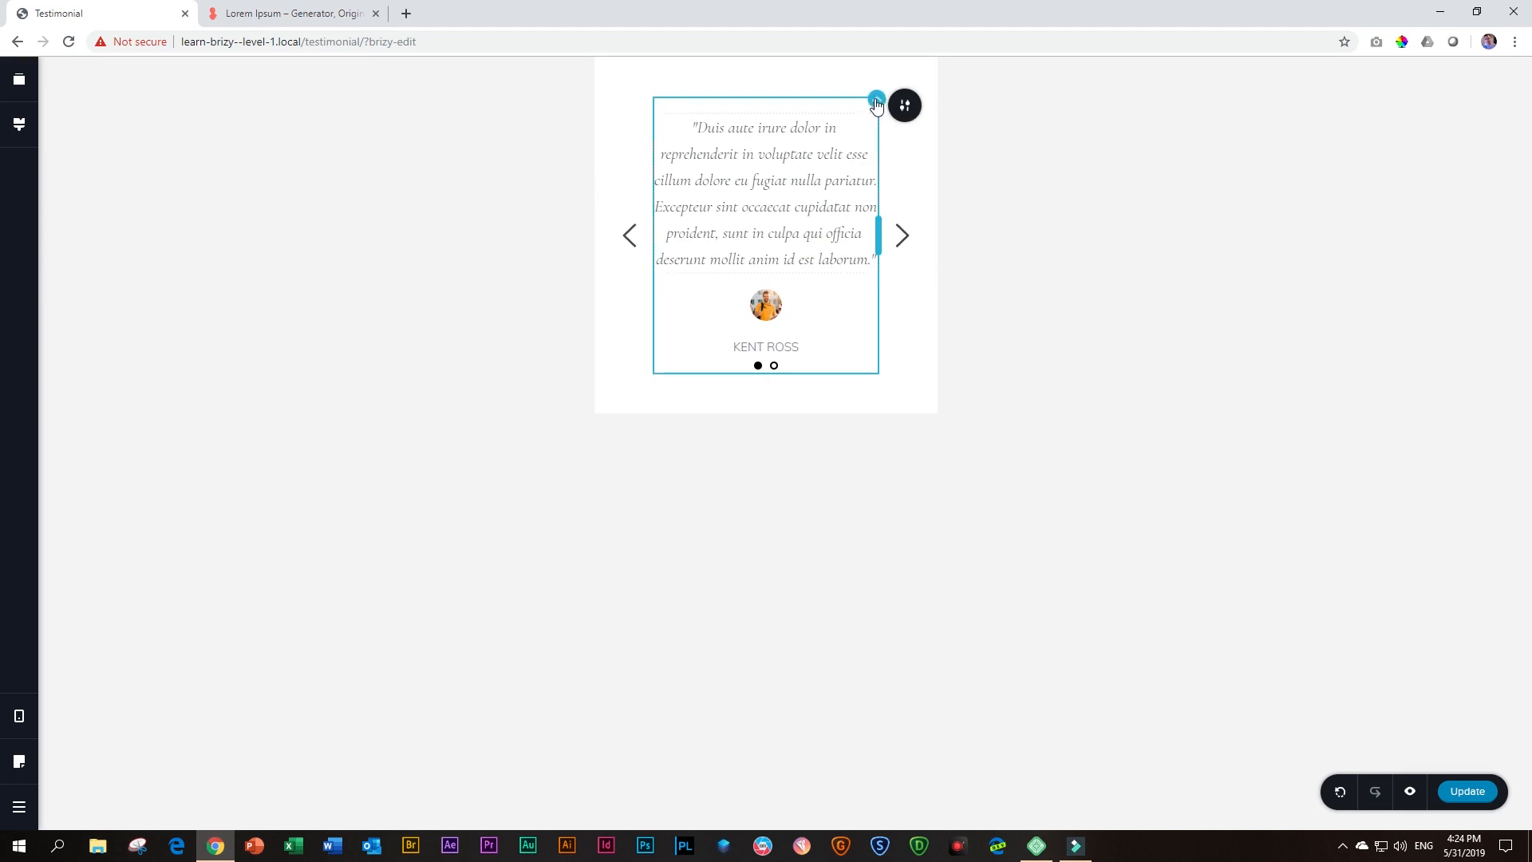
{"action": "right_click", "coordinate": [876, 102]}
{"action": "left_click", "coordinate": [851, 232]}
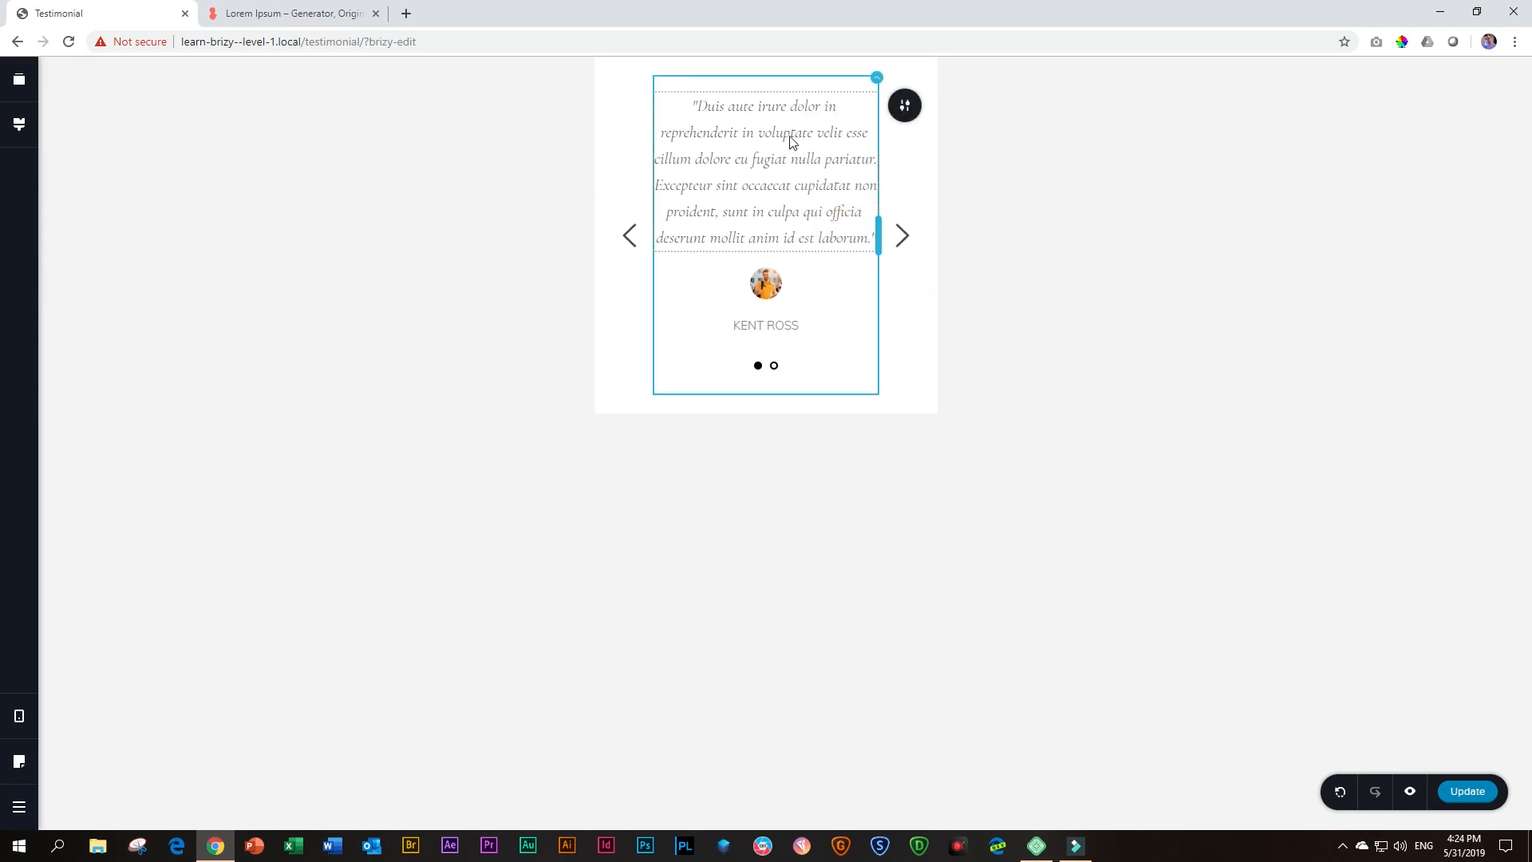
Review the second slide's column padding and margin settings and its available copy and paste-styles commands in Mobile view
{"action": "left_click", "coordinate": [629, 240]}
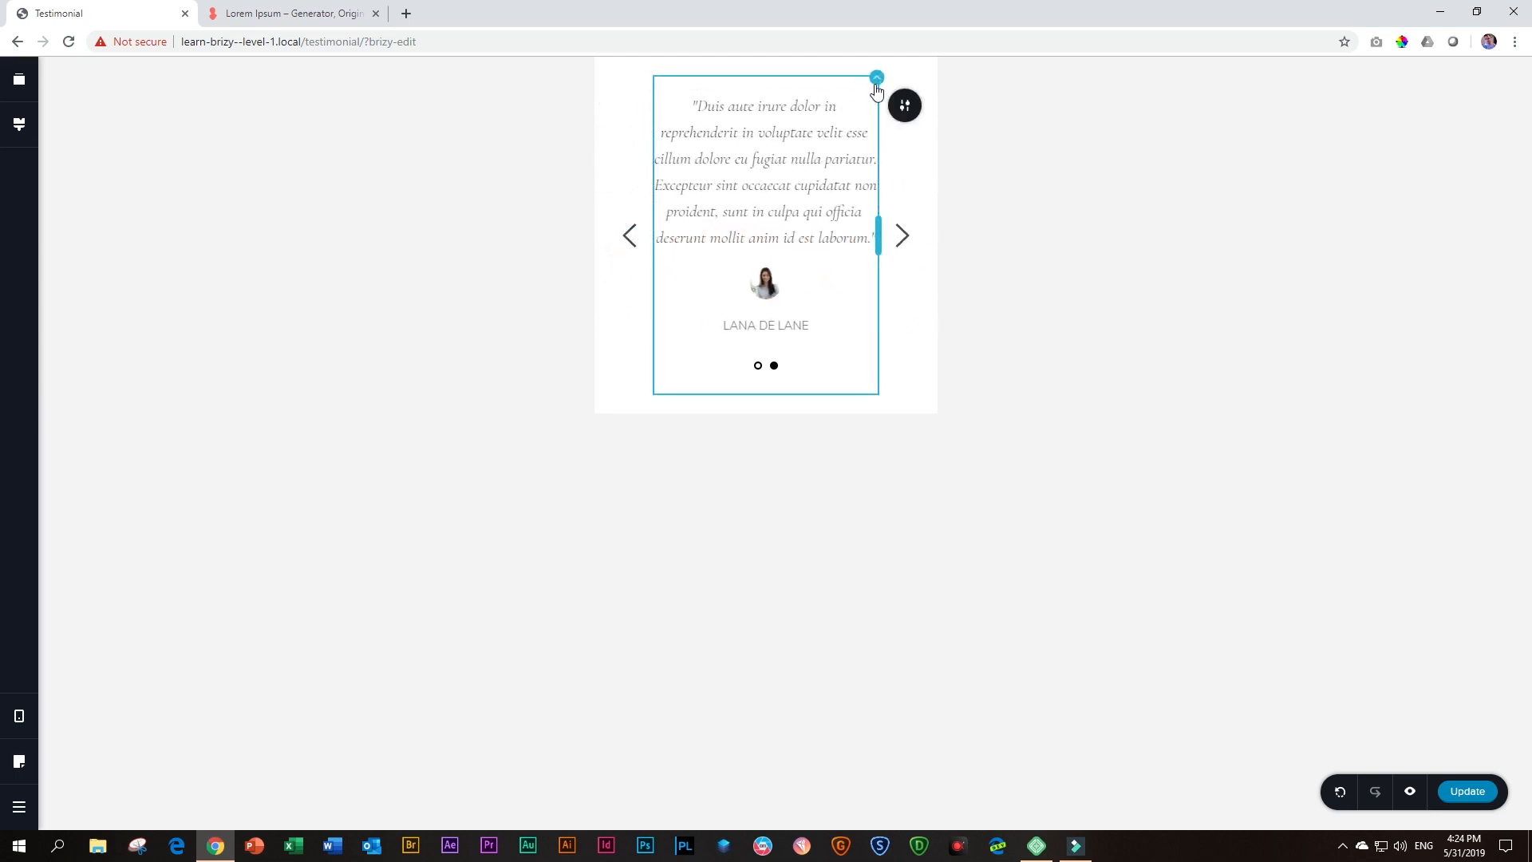
{"action": "left_click", "coordinate": [877, 79]}
{"action": "left_click", "coordinate": [928, 110]}
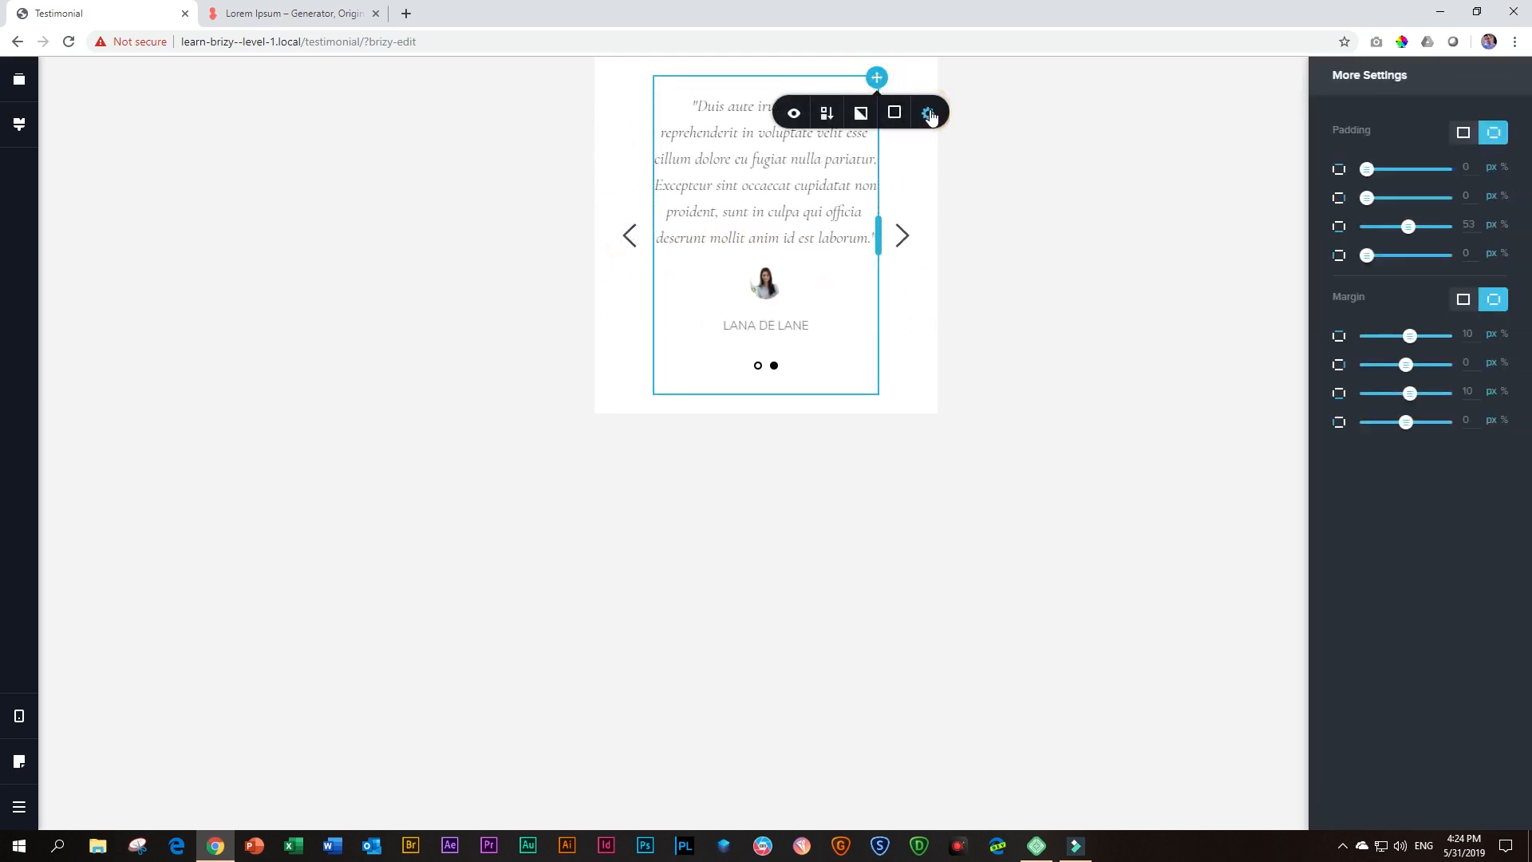
{"action": "right_click", "coordinate": [882, 81]}
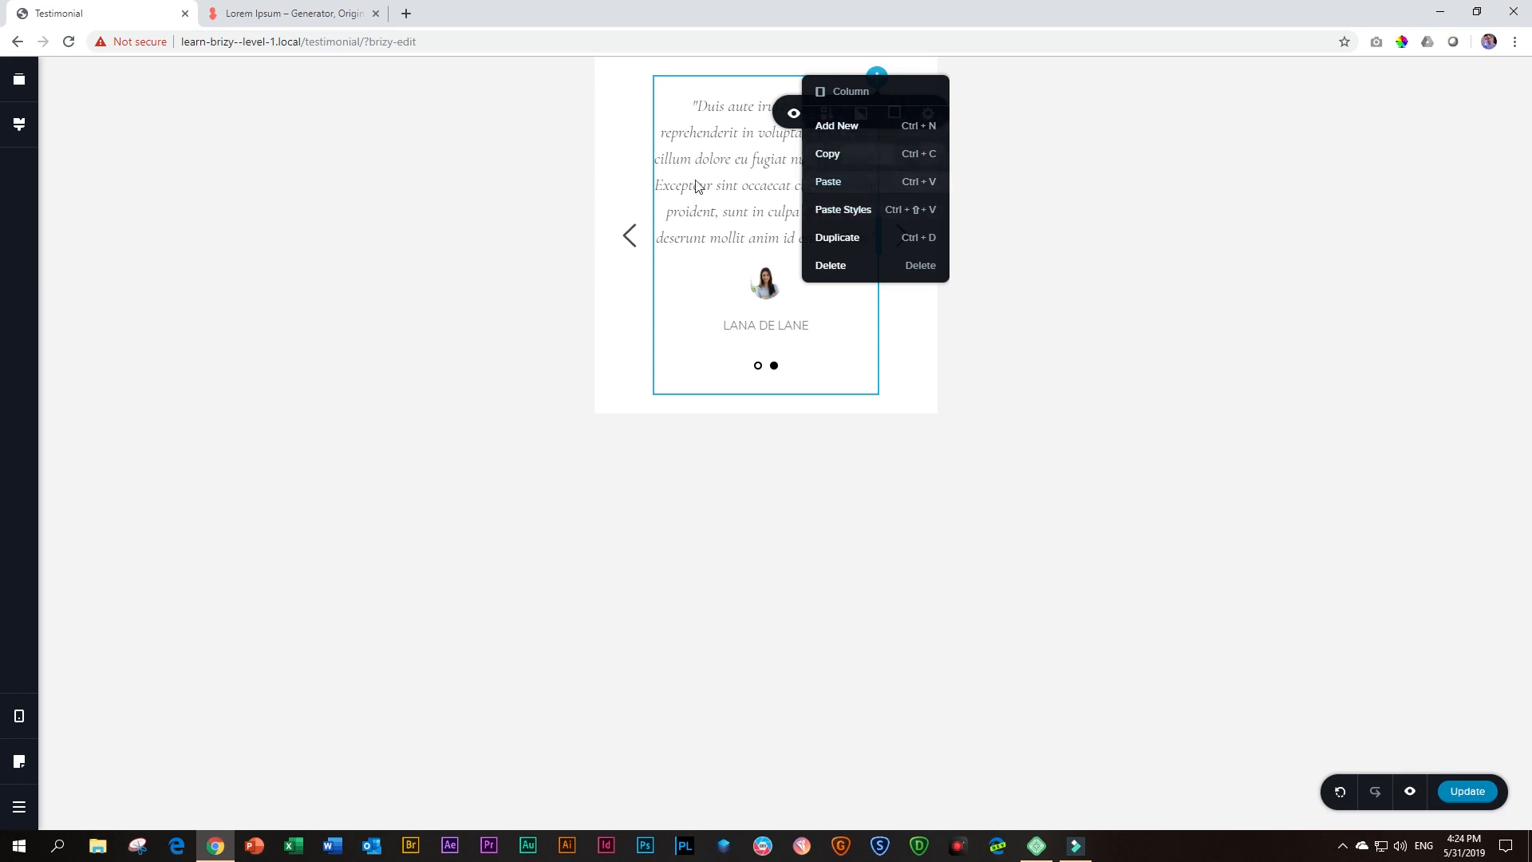
{"action": "left_click", "coordinate": [495, 252]}
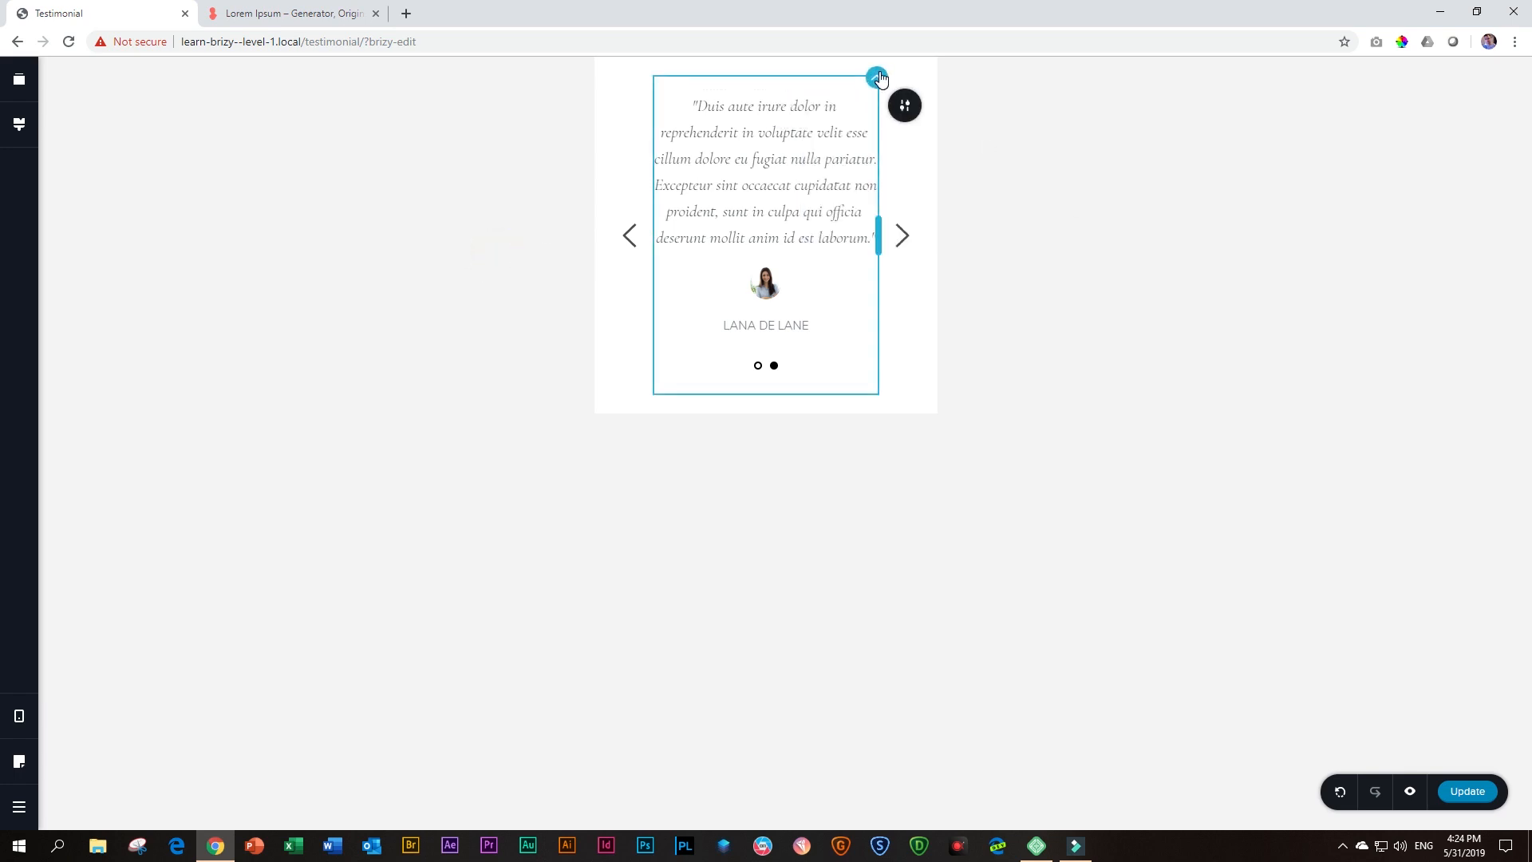
{"action": "right_click", "coordinate": [880, 78]}
{"action": "left_click", "coordinate": [506, 263]}
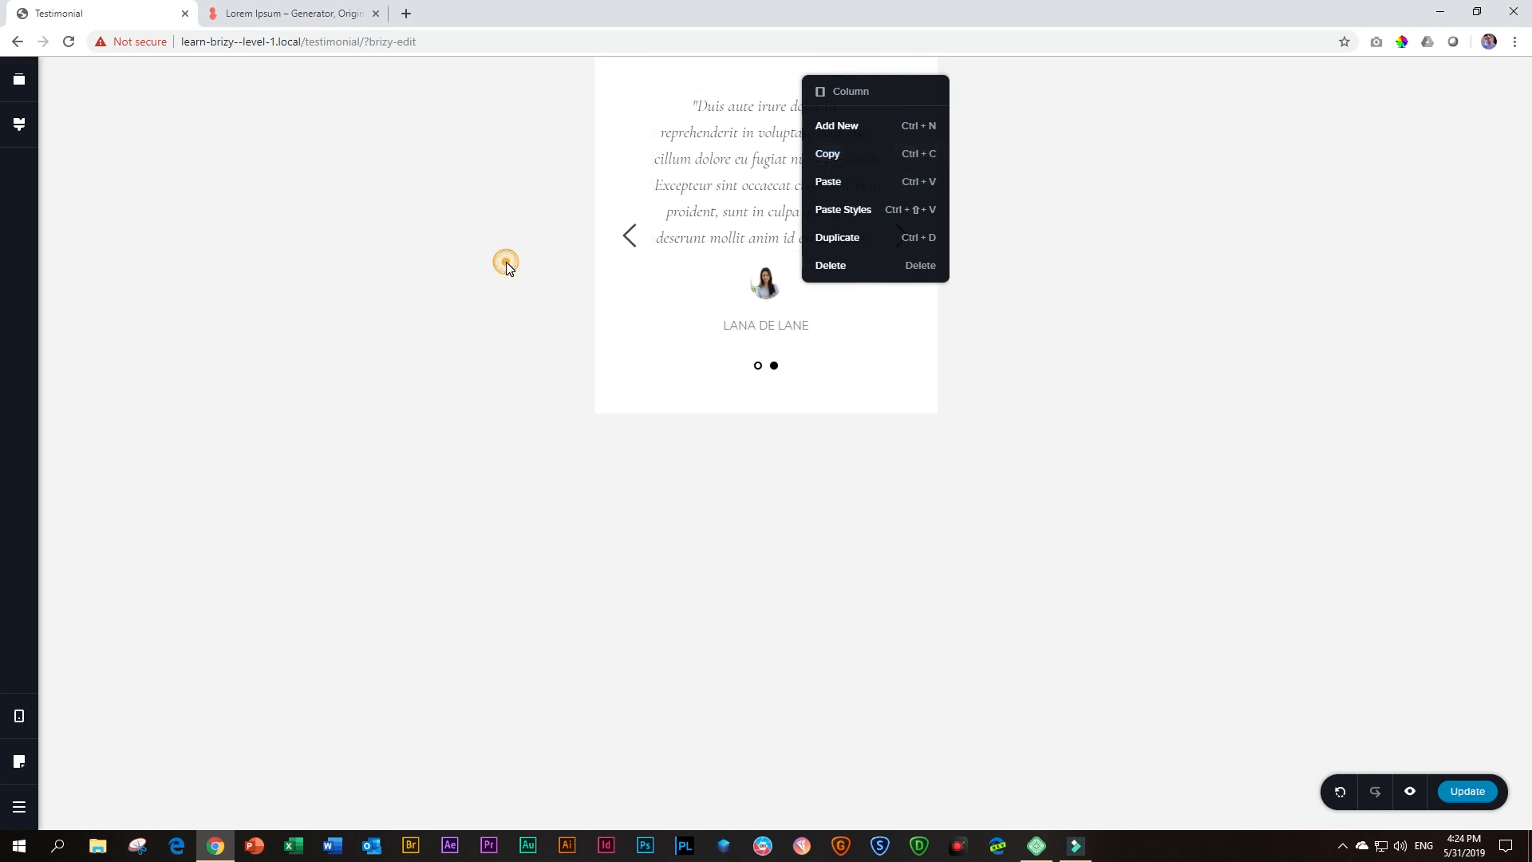
{"action": "left_click", "coordinate": [490, 294]}
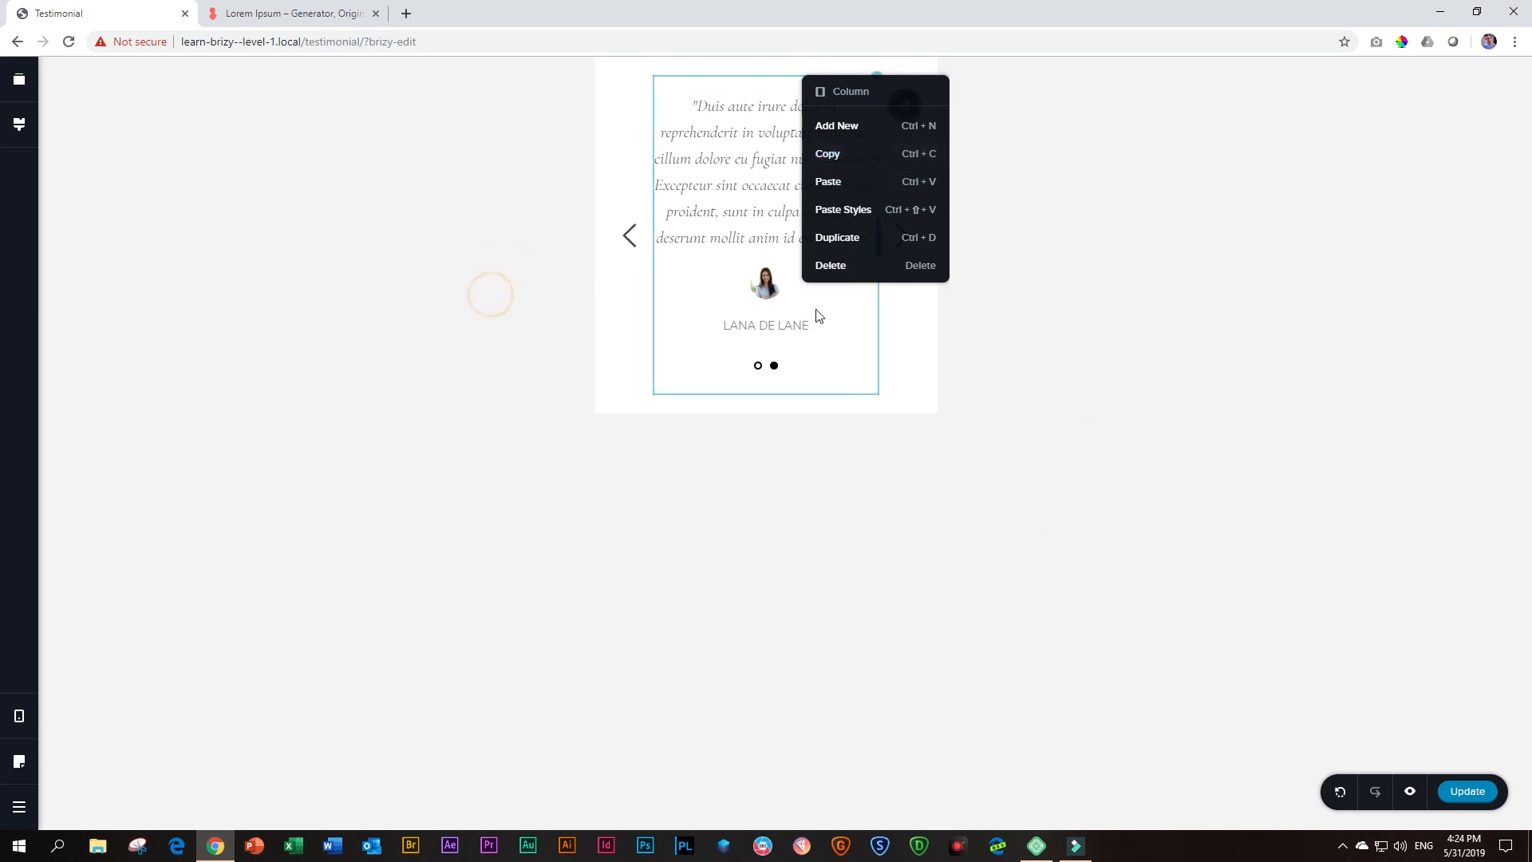
Compare both testimonial slides in Mobile view and switch the editor back to Desktop view
{"action": "left_click", "coordinate": [627, 236]}
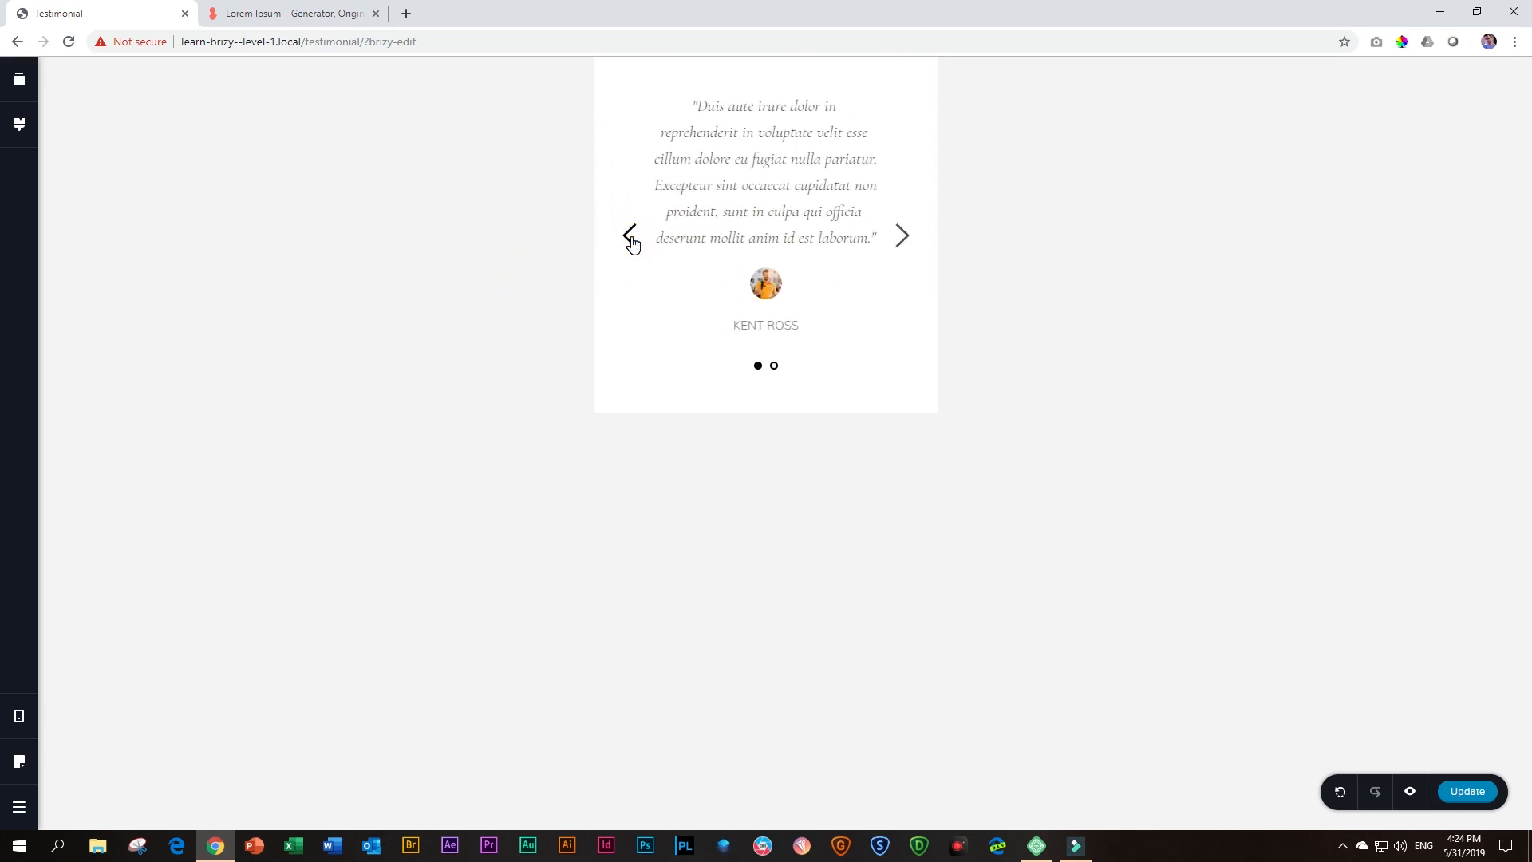
{"action": "left_click", "coordinate": [902, 238]}
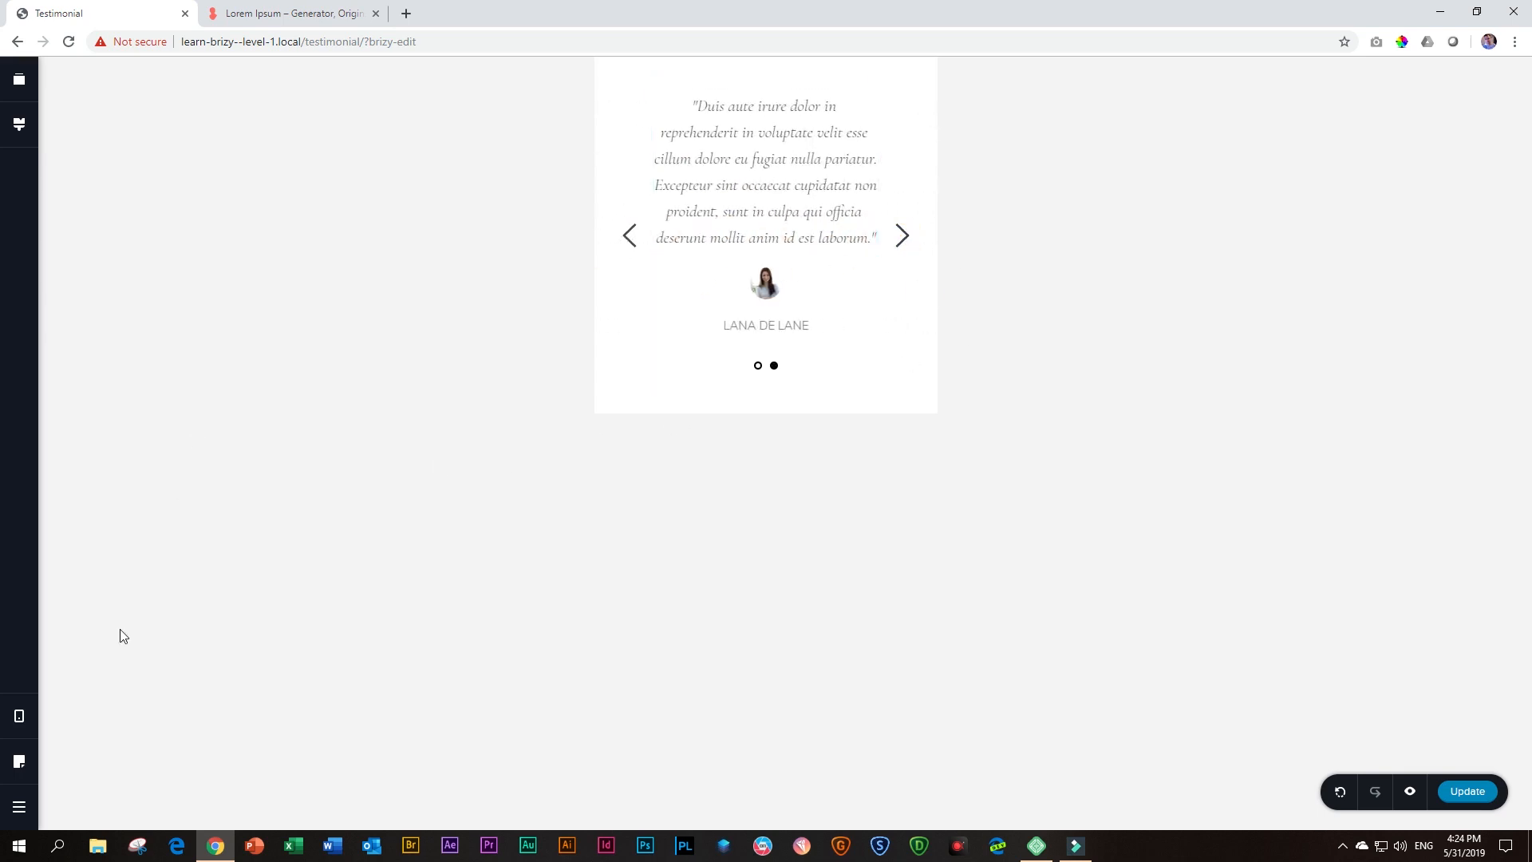
{"action": "left_click", "coordinate": [20, 717]}
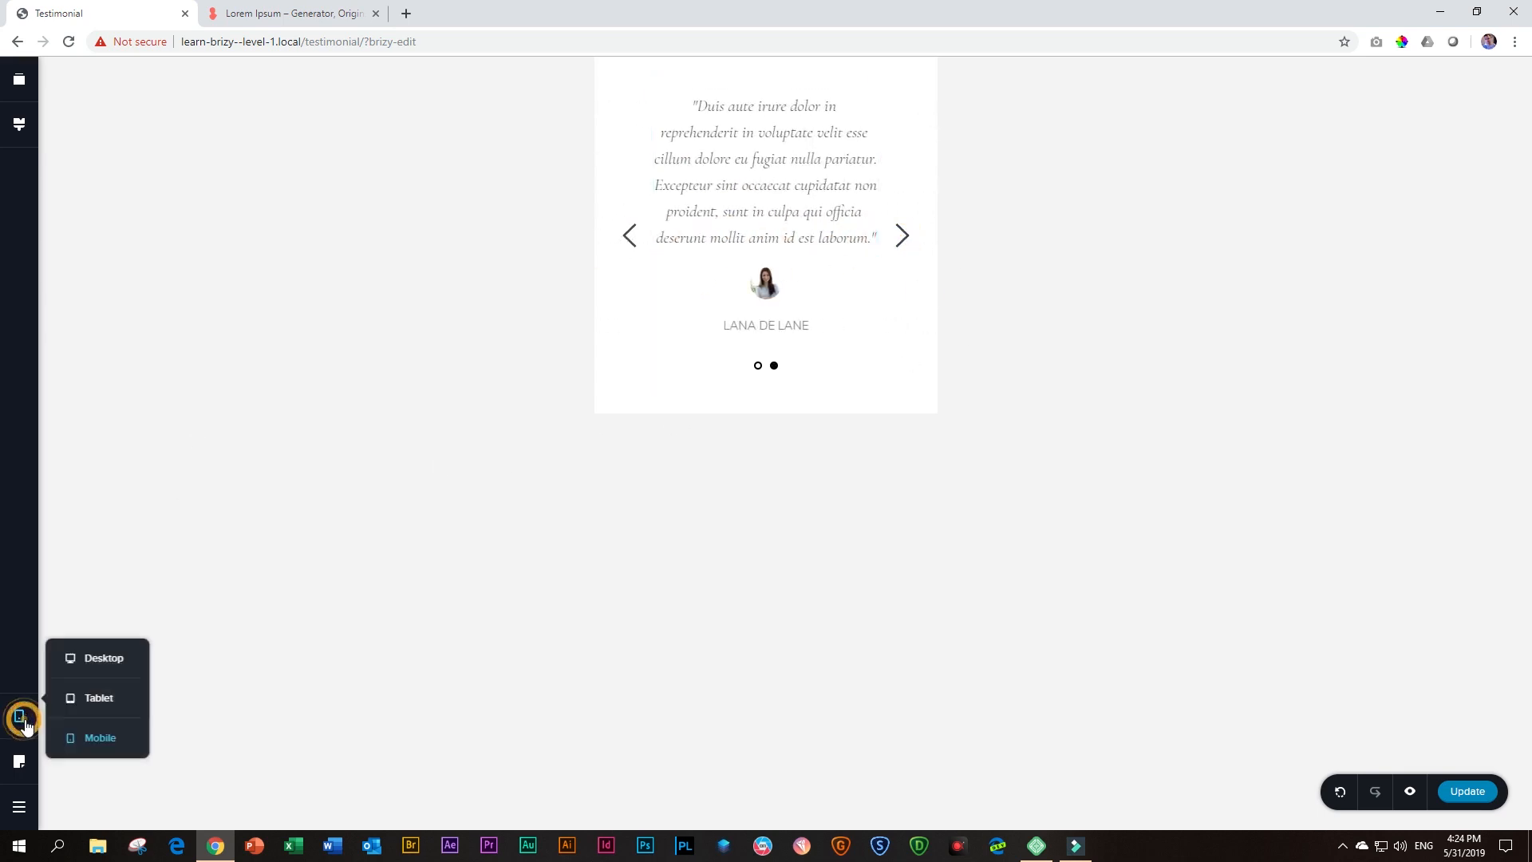
{"action": "left_click", "coordinate": [93, 659]}
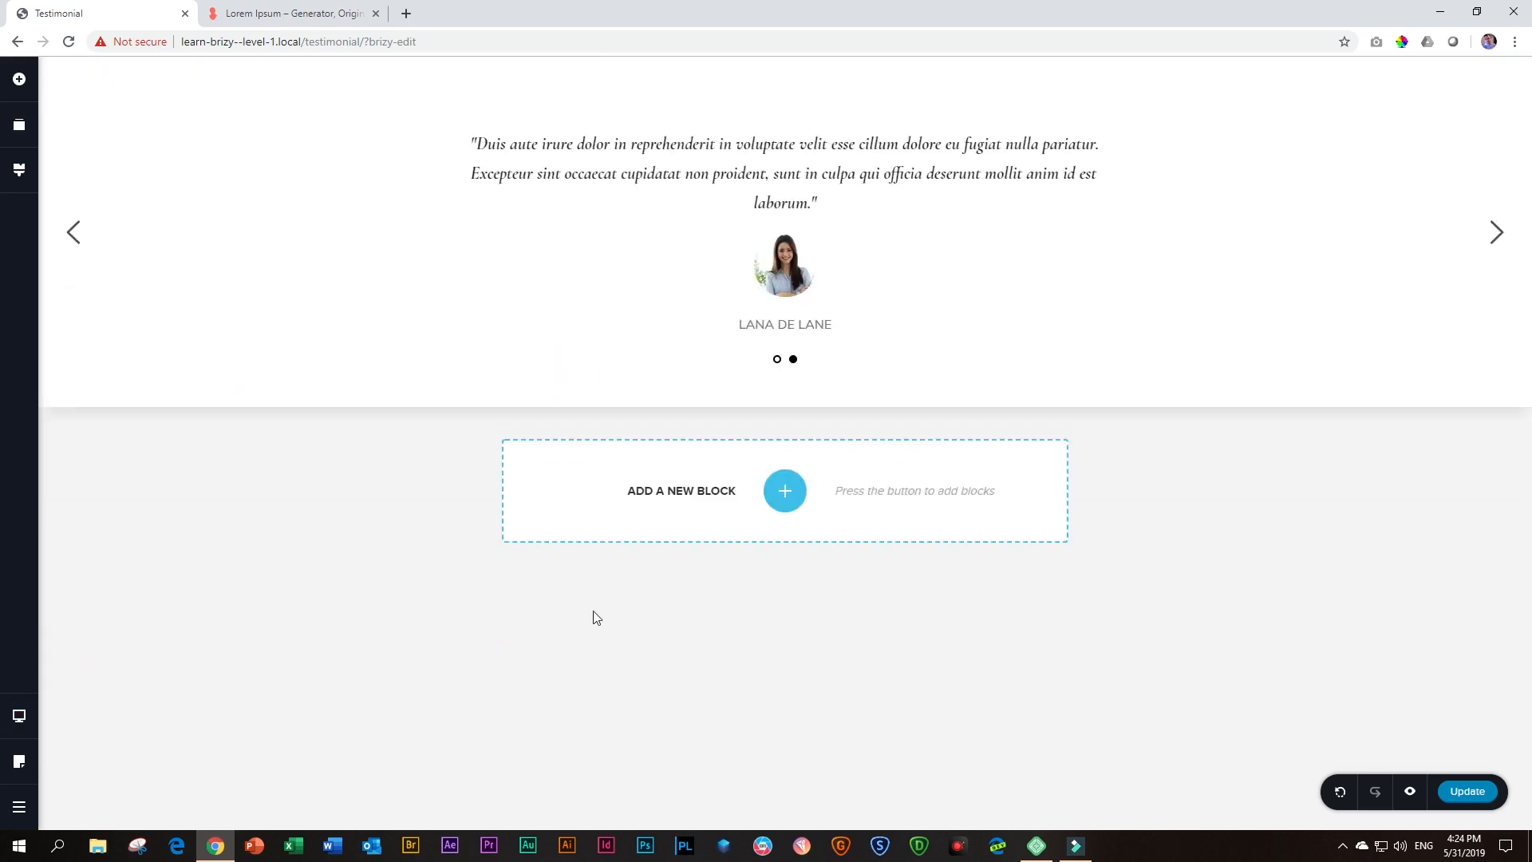